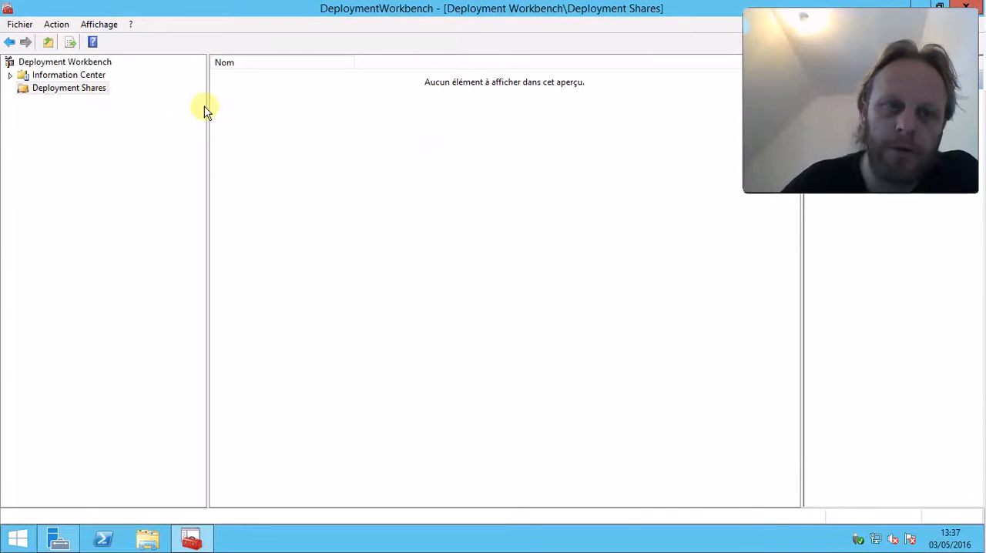
# Look through the installed applications for the Windows Deployment Services console, and return to the desktop
pyautogui.click(17, 538)
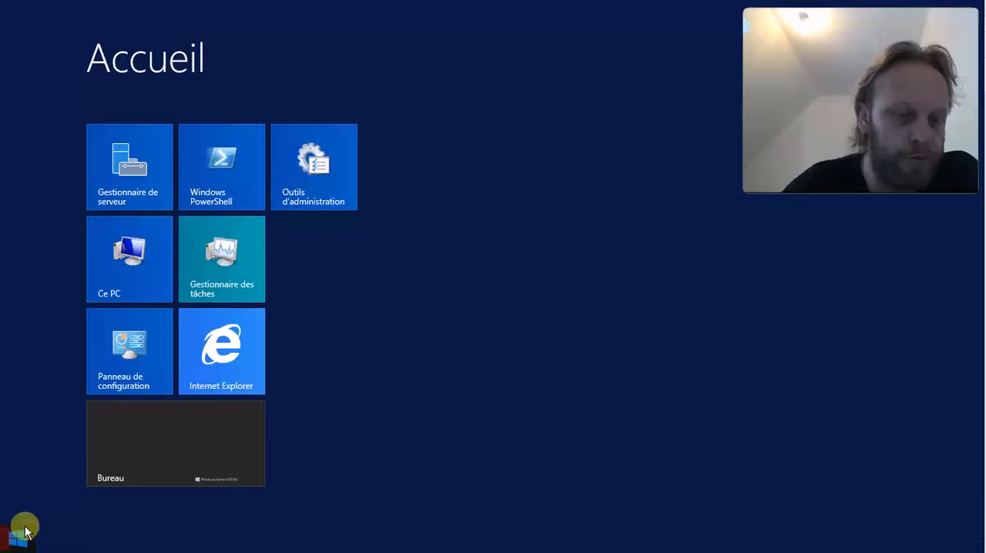
pyautogui.click(137, 468)
pyautogui.click(17, 539)
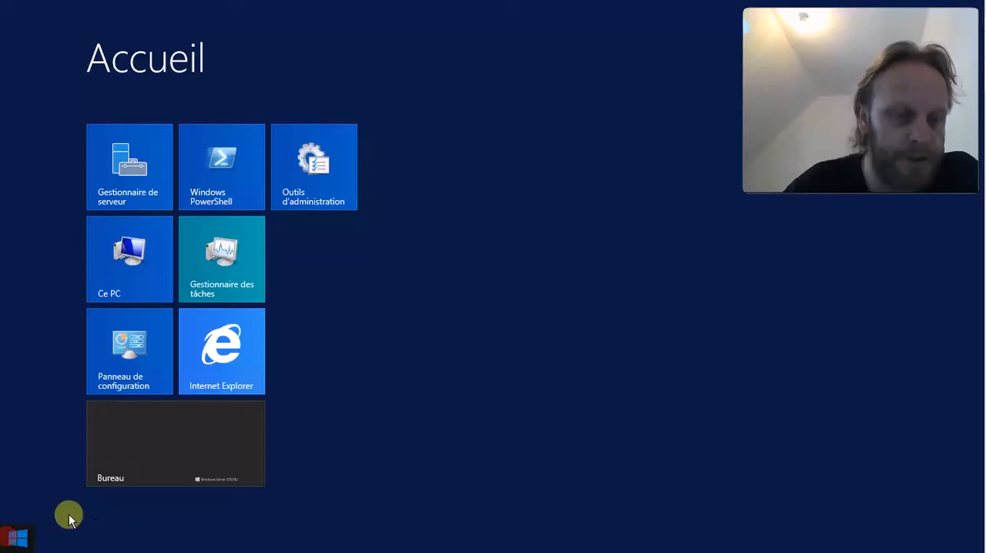
pyautogui.click(98, 519)
pyautogui.scroll(-5, 392, 365)
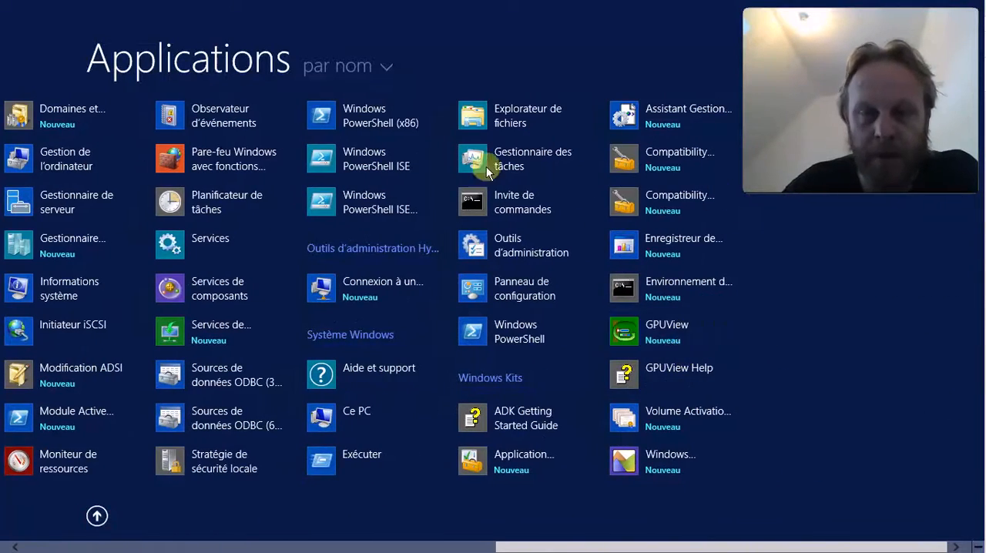
pyautogui.scroll(1, 457, 351)
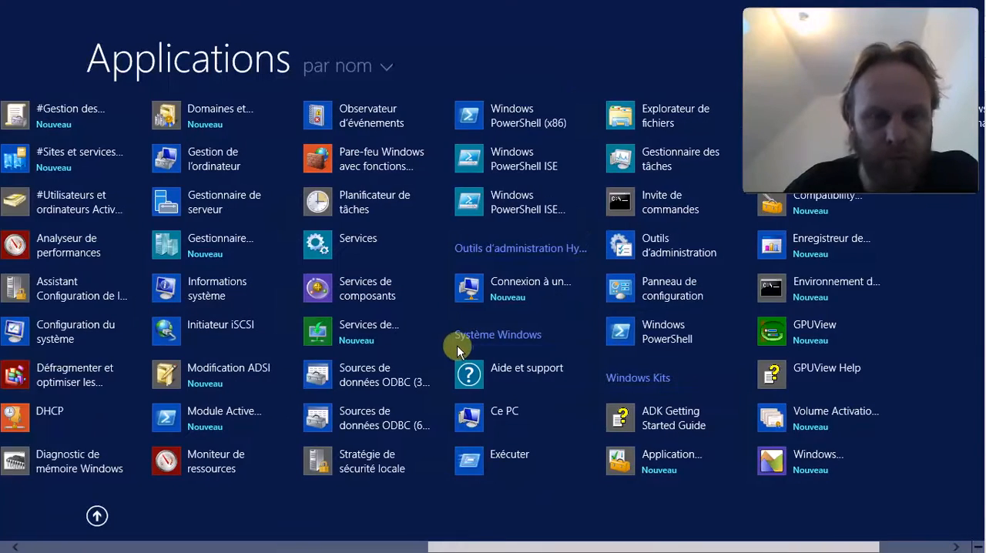
pyautogui.scroll(-1, 459, 344)
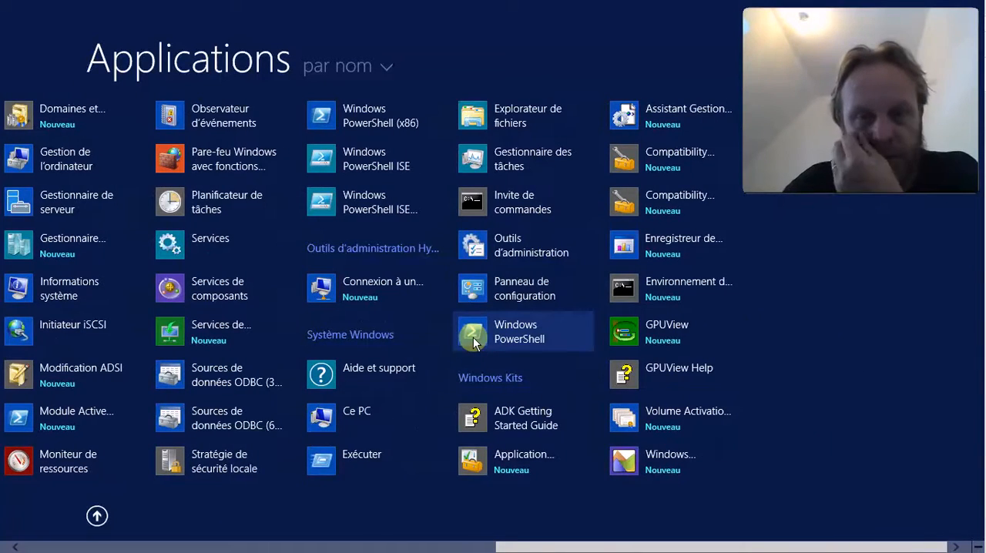
pyautogui.scroll(3, 473, 343)
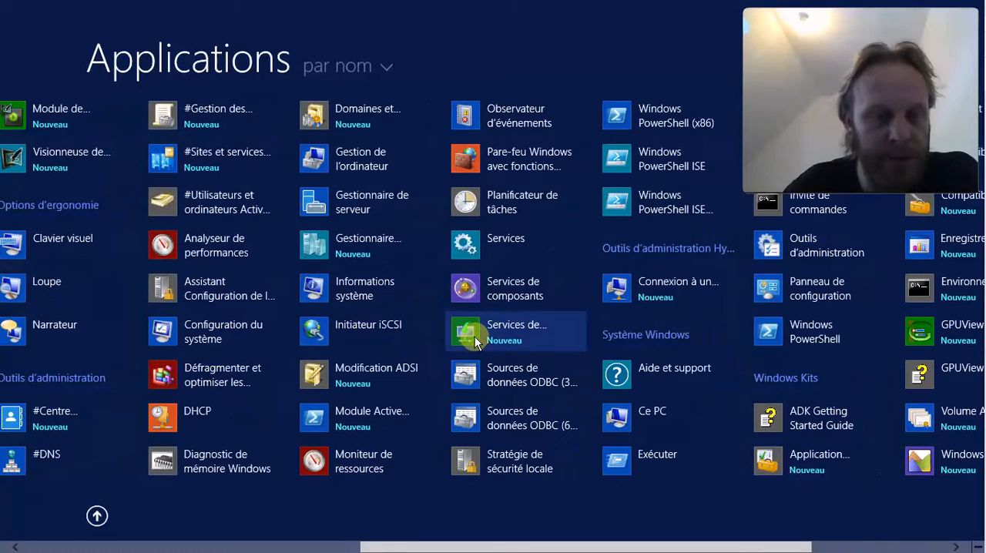
pyautogui.scroll(2, 264, 285)
pyautogui.scroll(-1, 264, 286)
pyautogui.click(96, 516)
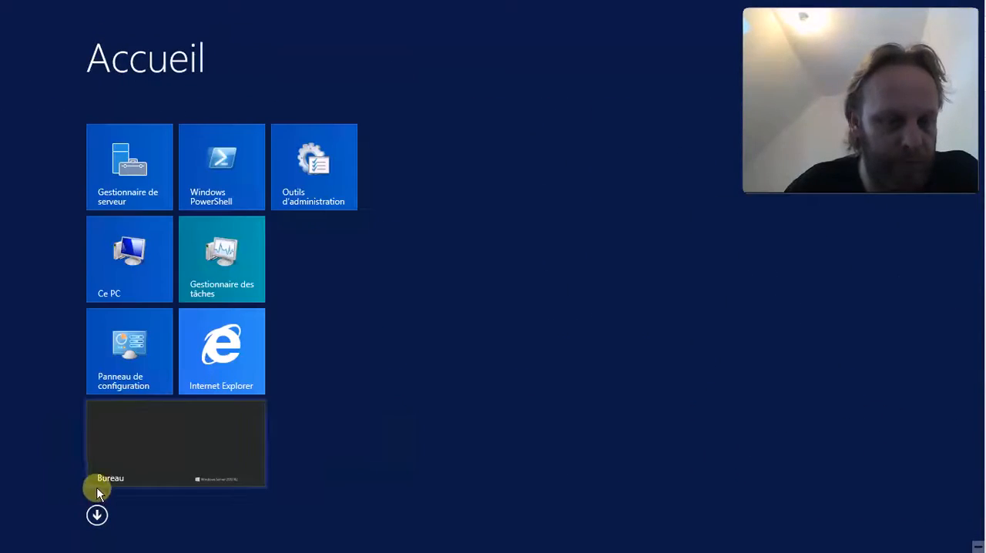
pyautogui.click(97, 482)
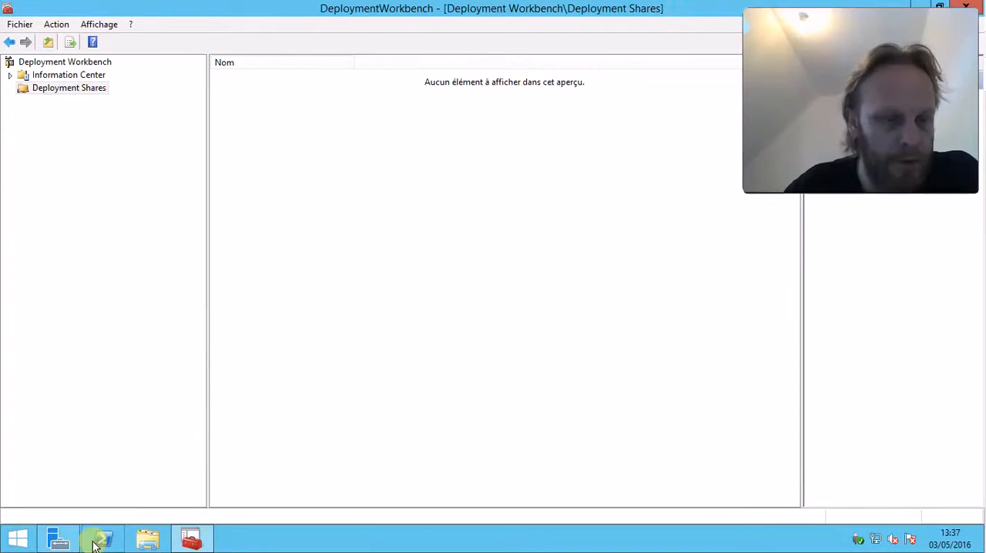
# Open the Windows Deployment Services management console for server AD01 from the WDS role in Server Manager
pyautogui.click(63, 539)
pyautogui.doubleClick(670, 8)
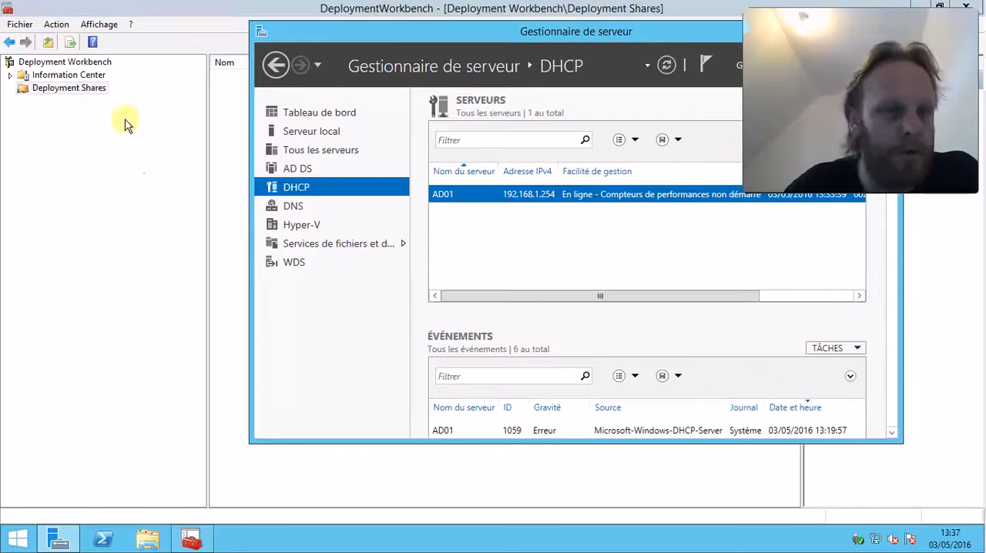
pyautogui.click(296, 262)
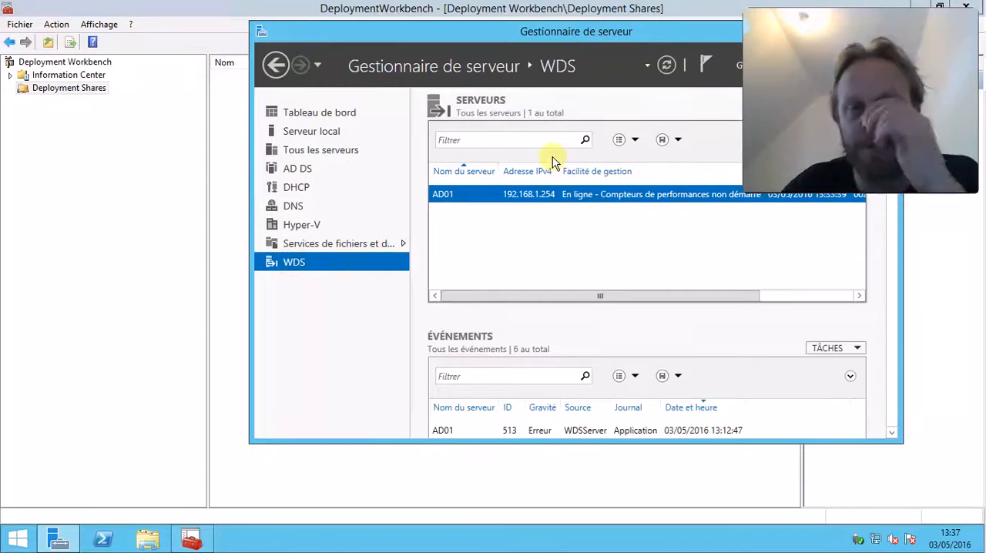
pyautogui.rightClick(542, 200)
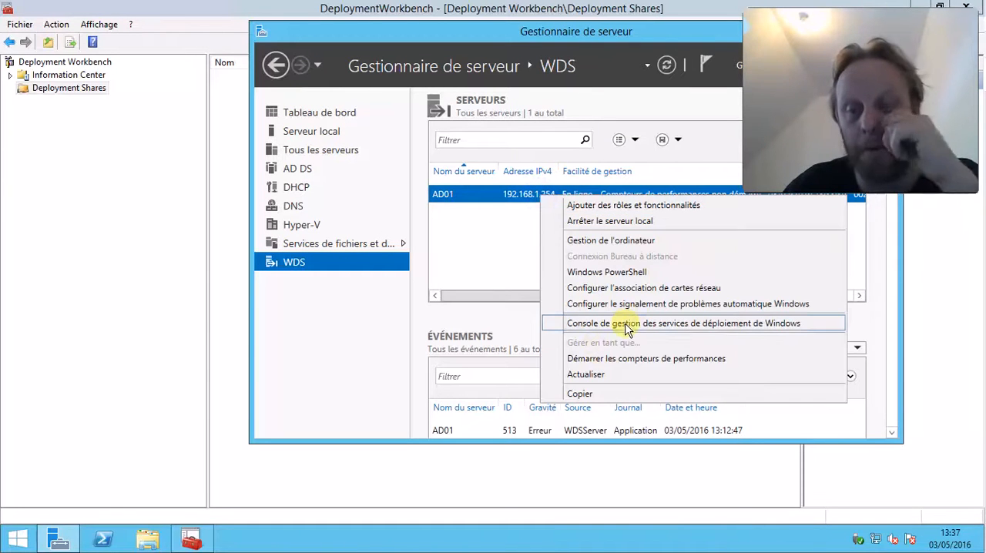
pyautogui.click(627, 325)
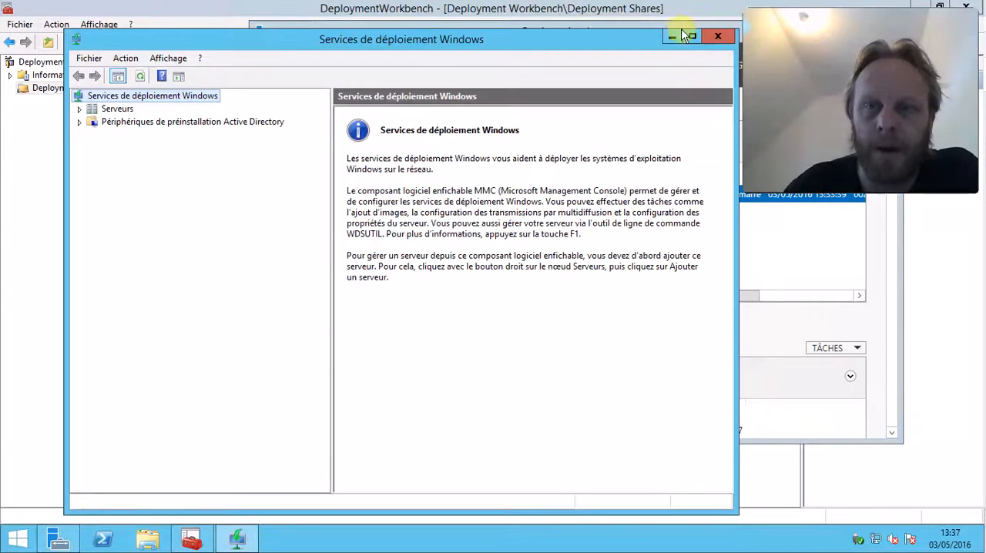
# Close Server Manager and minimize the Windows Deployment Services console to return to DeploymentWorkbench
pyautogui.click(690, 23)
pyautogui.moveTo(761, 40); pyautogui.dragTo(556, 64)
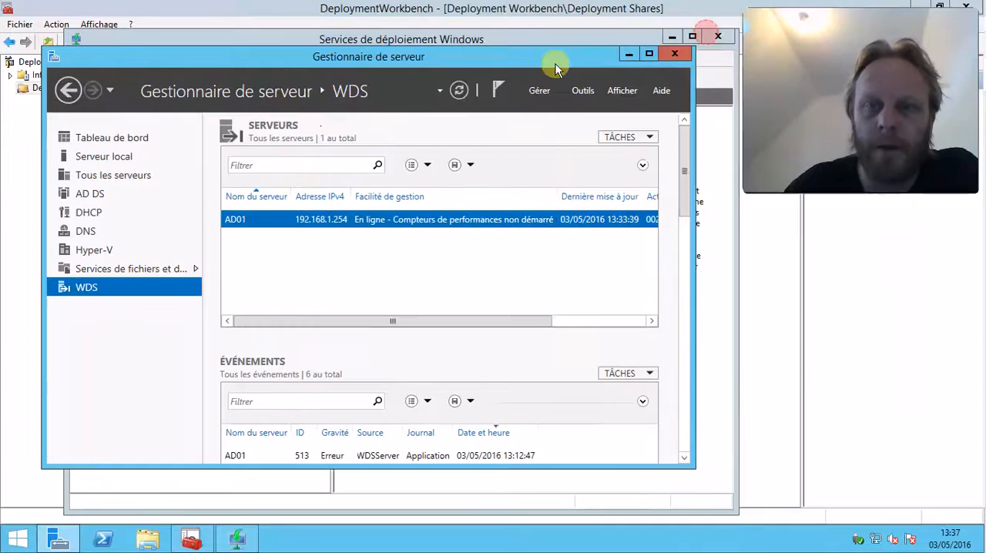
pyautogui.click(678, 51)
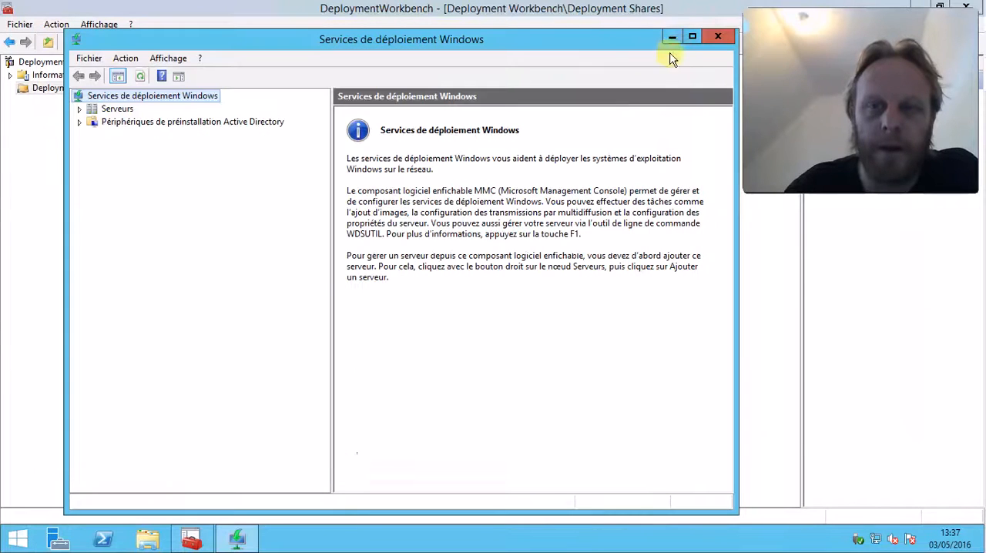
pyautogui.rightClick(245, 544)
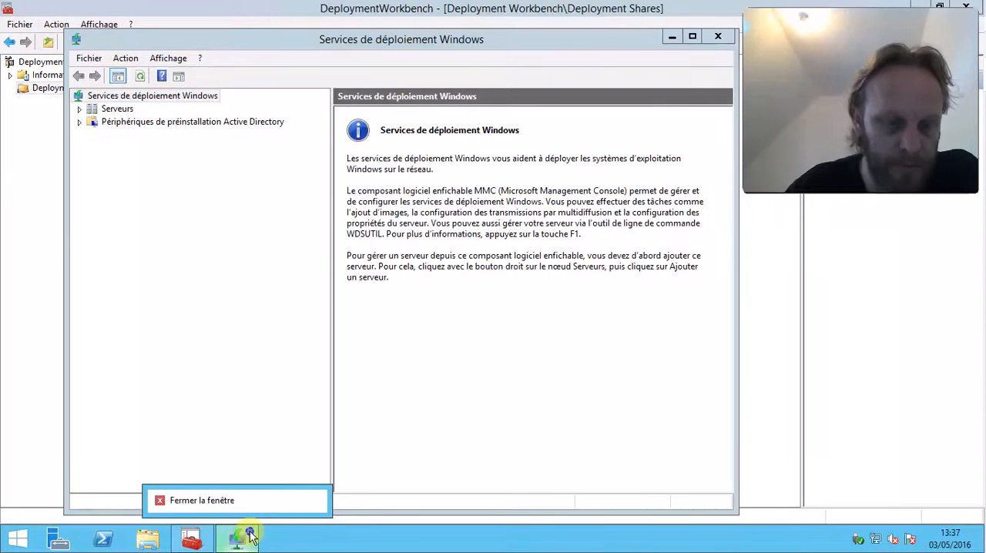
pyautogui.click(559, 40)
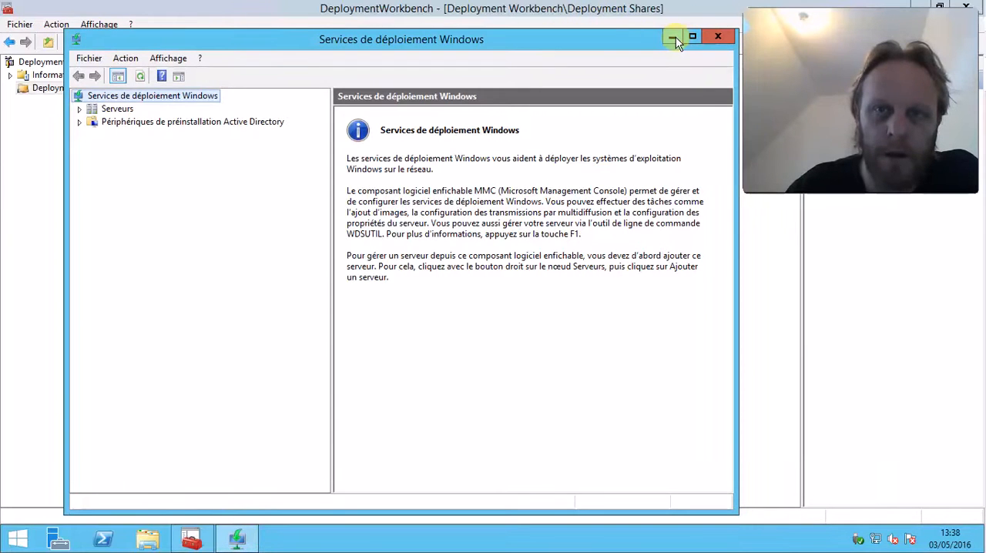
pyautogui.click(672, 36)
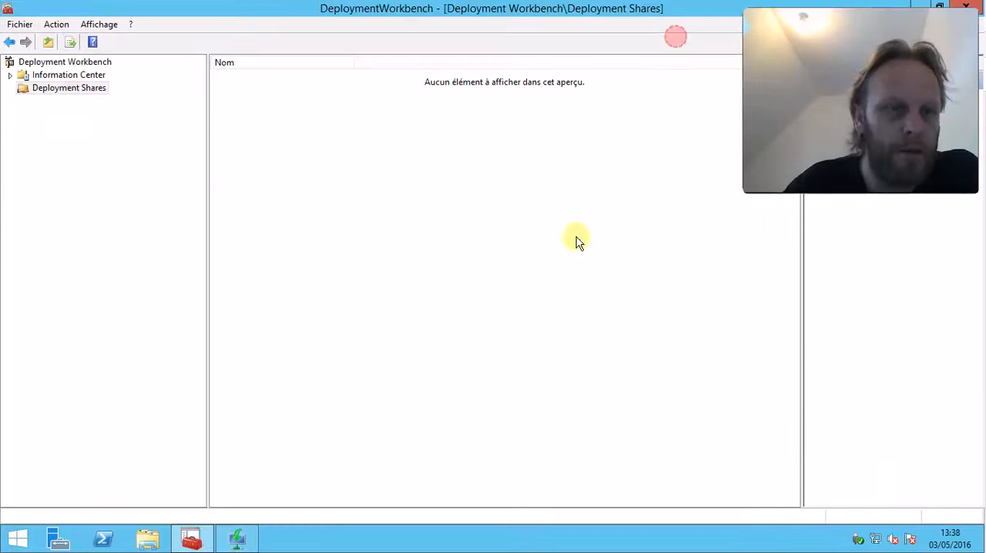
# Start a new deployment share under Deployment Shares and set its path to D:\DeploymentShare
pyautogui.rightClick(70, 91)
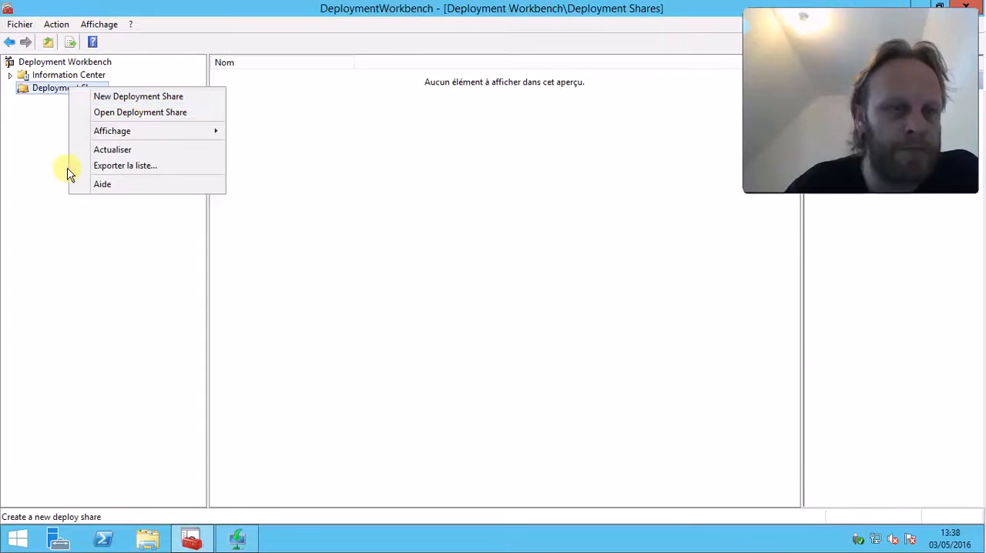
pyautogui.click(47, 154)
pyautogui.rightClick(81, 90)
pyautogui.click(151, 98)
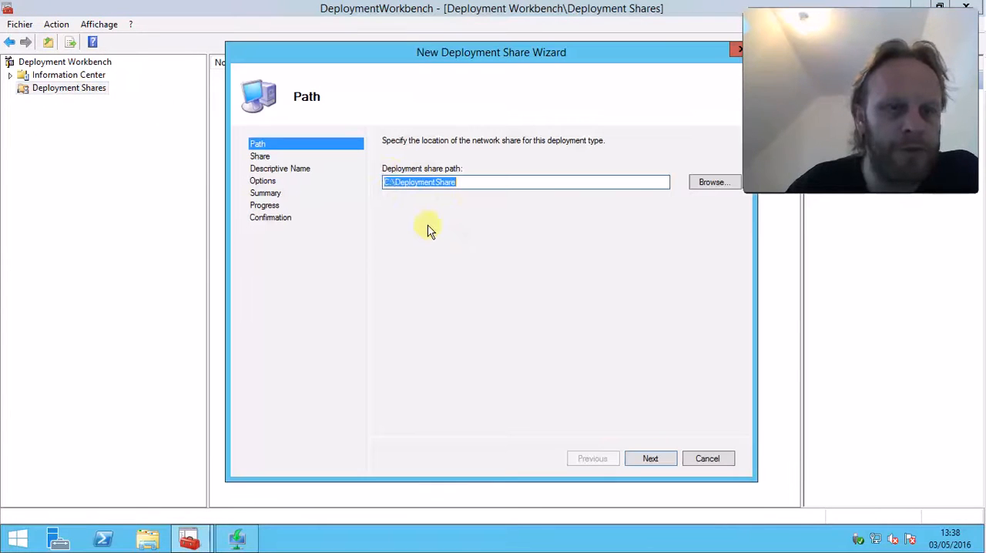
pyautogui.click(388, 184)
pyautogui.press('BackSpace')
pyautogui.write('D')
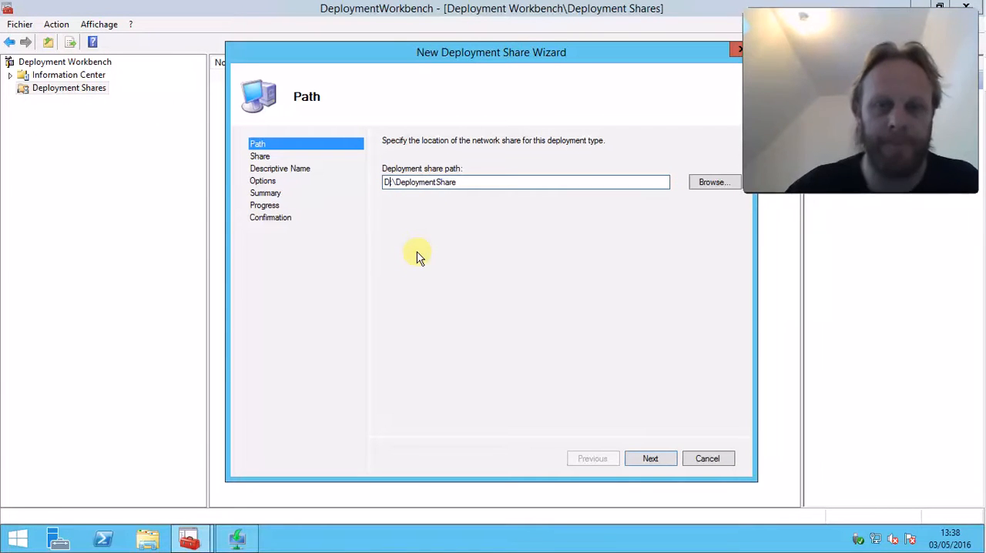
pyautogui.click(651, 458)
# Accept the share name DeploymentShare$ and the description MDT Deployment Share
pyautogui.click(473, 188)
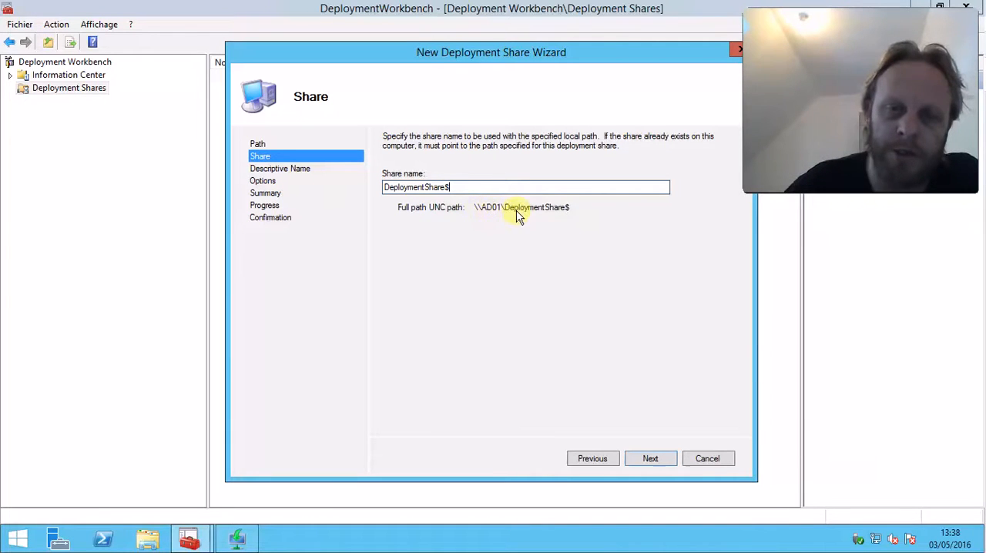
pyautogui.click(660, 460)
pyautogui.click(475, 178)
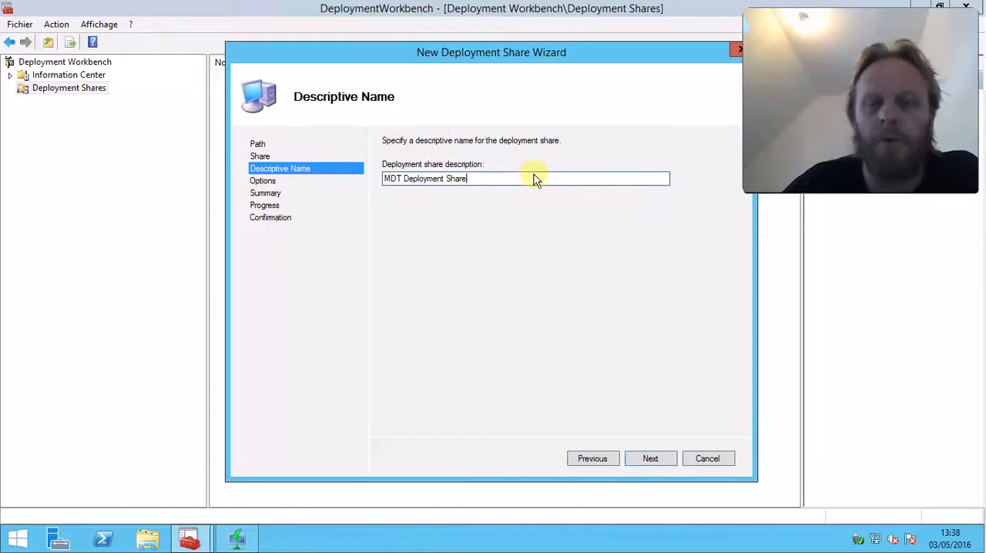
pyautogui.click(651, 459)
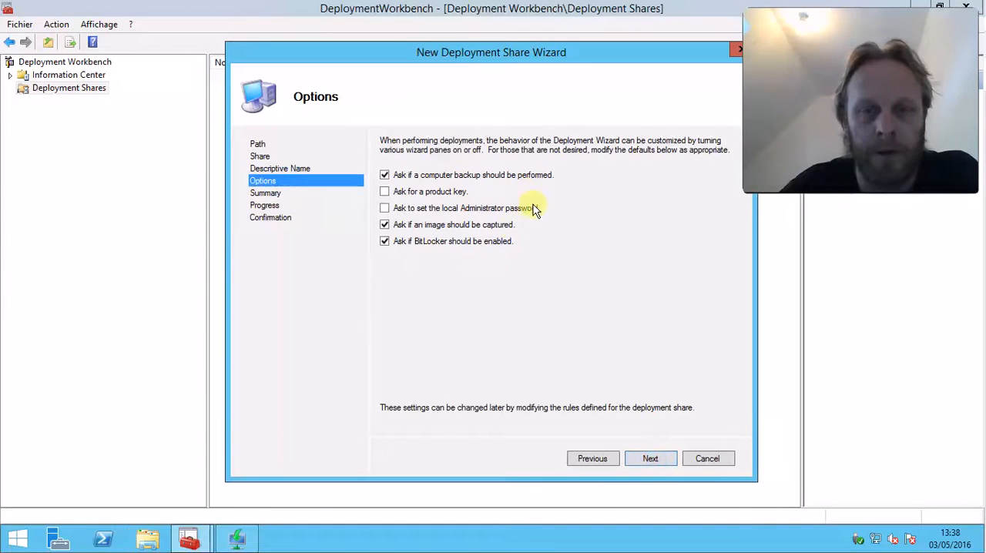
# Keep the default deployment options, create the share, and expand MDT Deployment Share in the tree
pyautogui.click(665, 465)
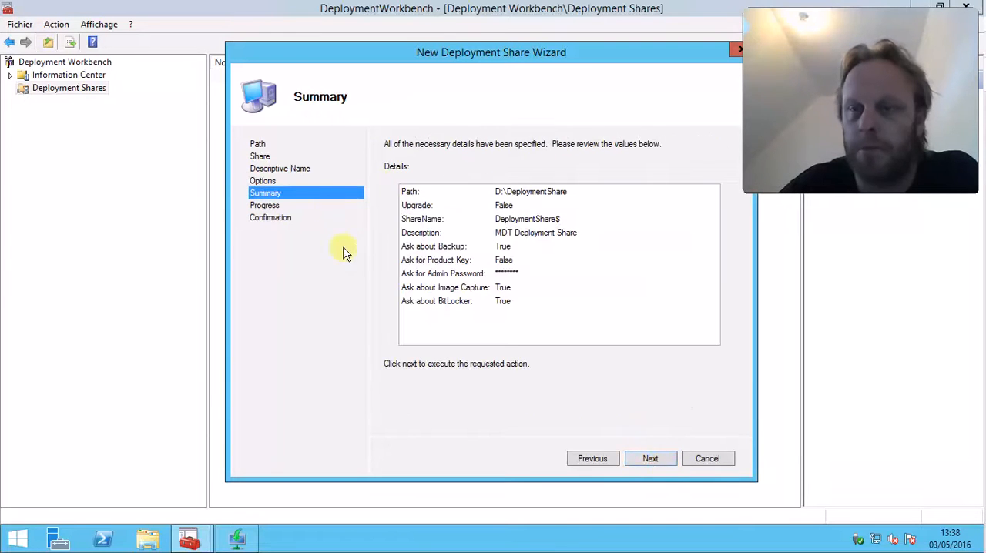
pyautogui.click(650, 459)
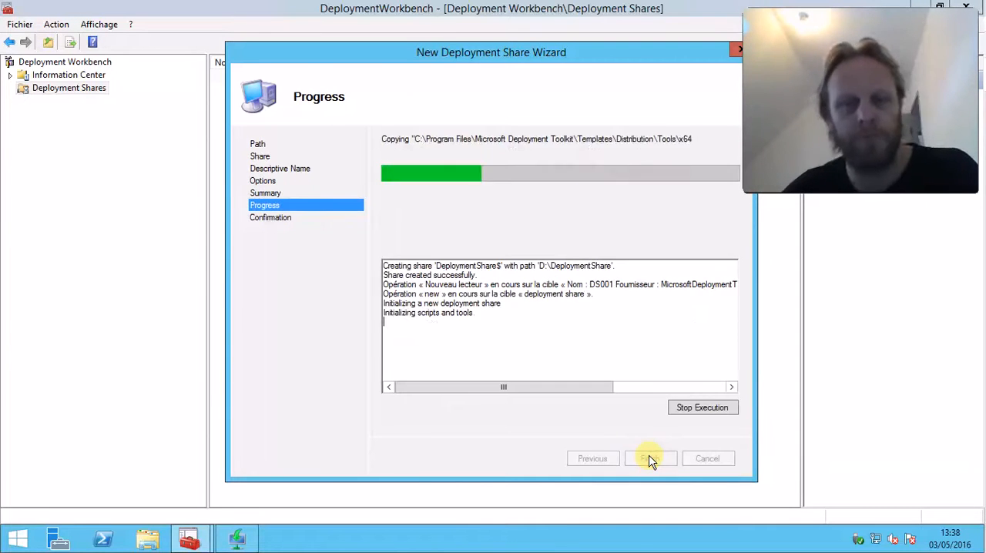
pyautogui.click(650, 459)
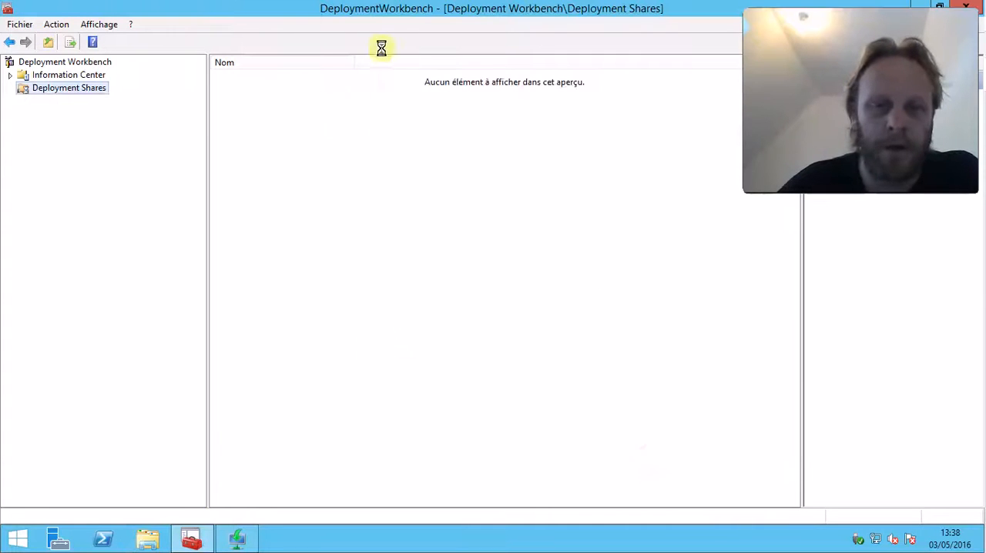
pyautogui.click(24, 101)
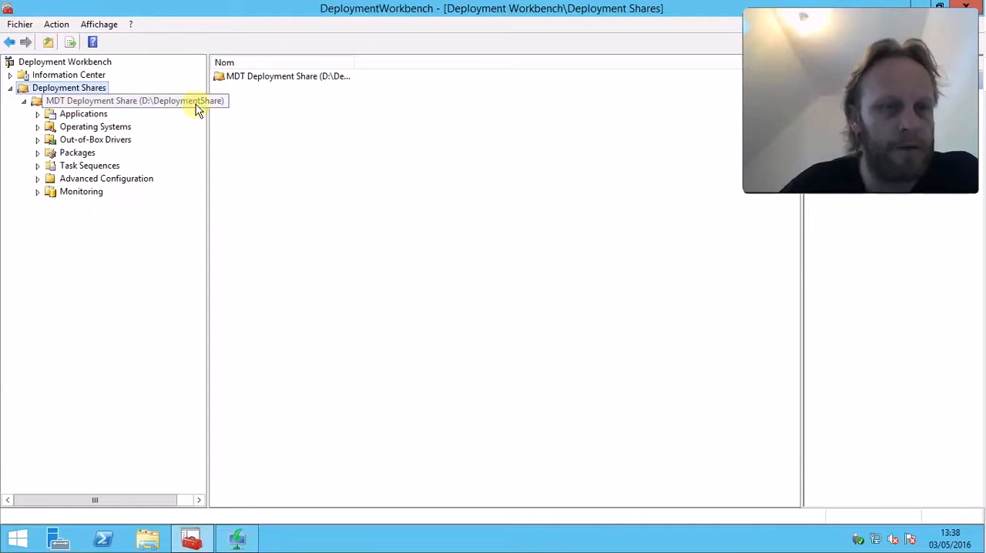
# Switch to File Explorer, open the Data (D:) drive and select the DeploymentShare folder
pyautogui.click(153, 542)
pyautogui.doubleClick(456, 304)
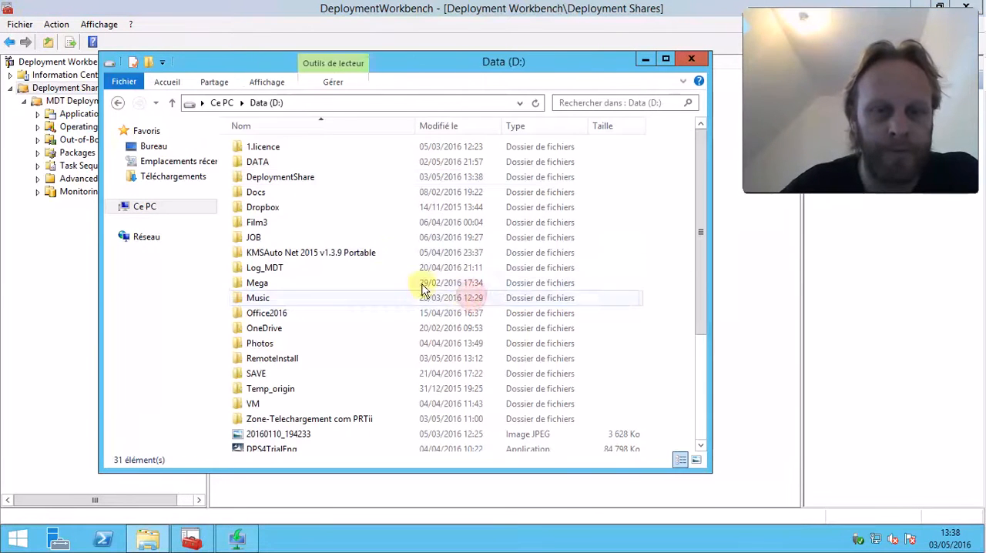
pyautogui.click(329, 178)
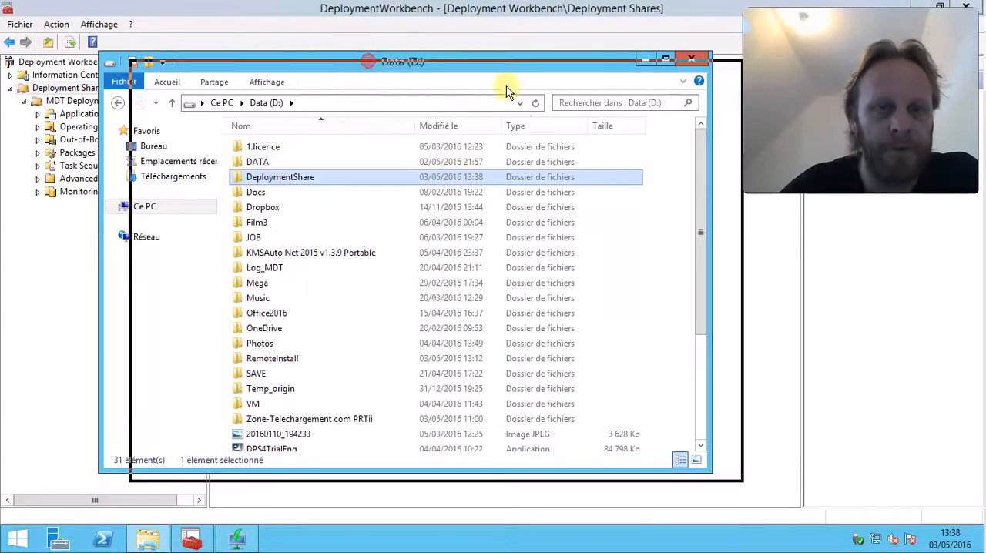
pyautogui.moveTo(450, 63); pyautogui.dragTo(616, 117)
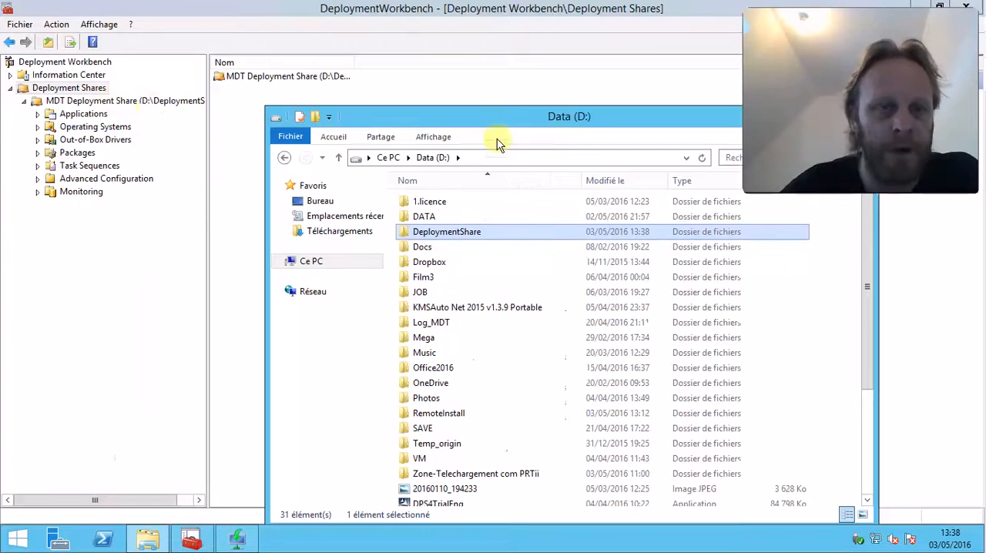
# Open the DeploymentShare folder's sharing properties and examine its network path
pyautogui.rightClick(444, 235)
pyautogui.click(487, 460)
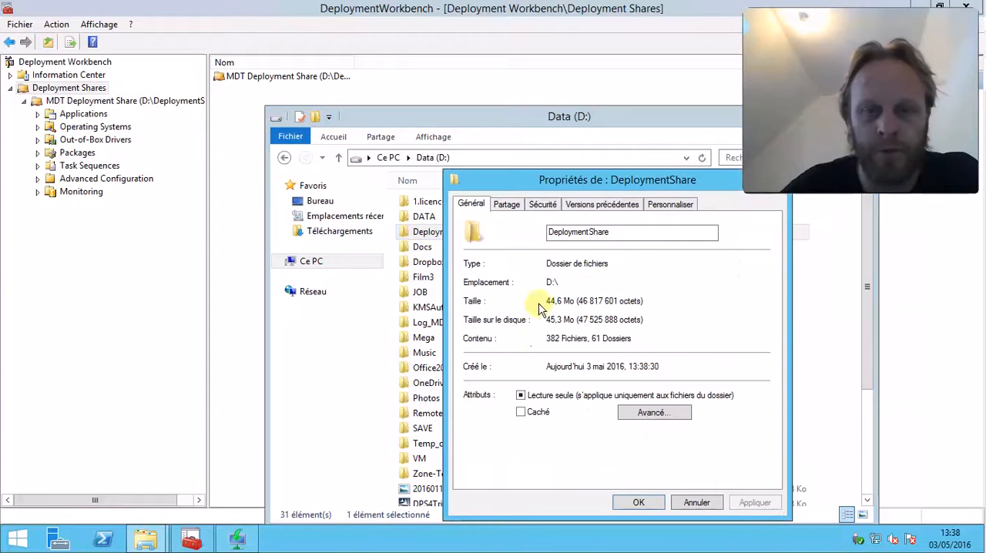
pyautogui.click(506, 206)
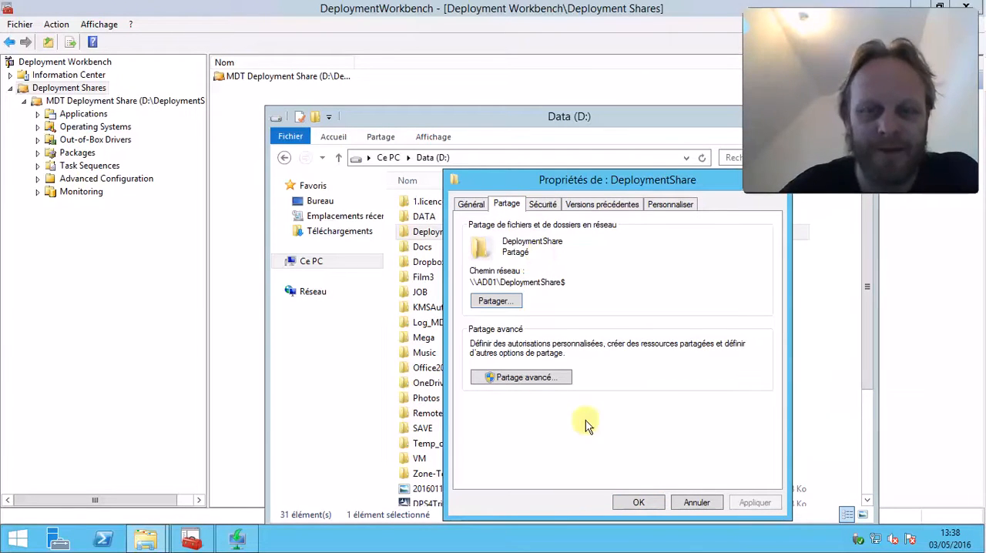
pyautogui.moveTo(471, 282); pyautogui.dragTo(590, 278)
pyautogui.click(581, 280)
pyautogui.moveTo(582, 8)
pyautogui.click(646, 9)
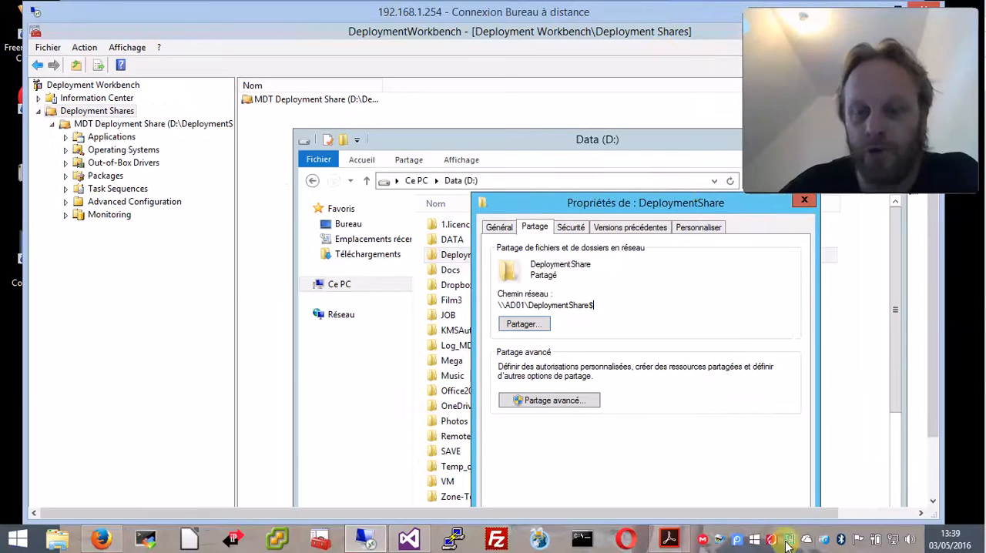
pyautogui.rightClick(736, 539)
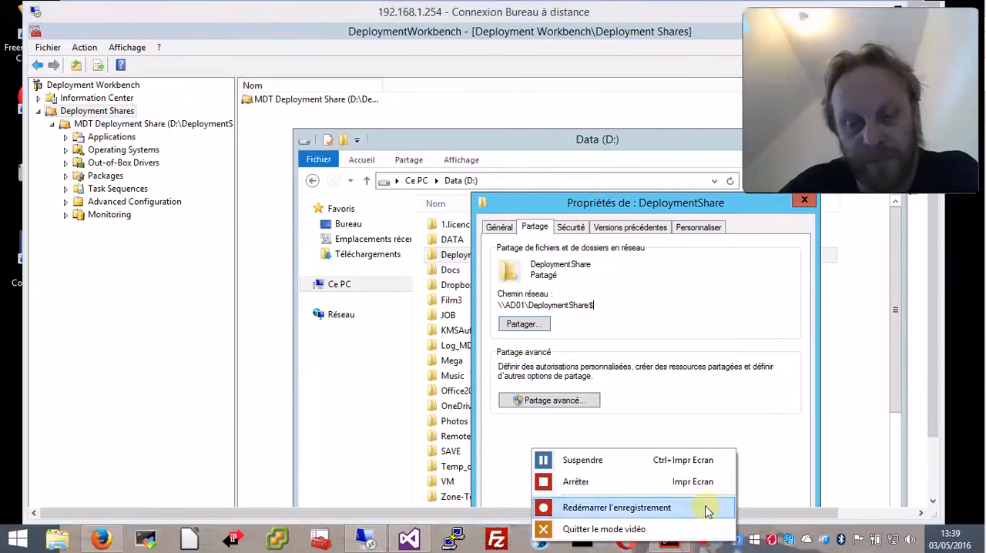
pyautogui.click(637, 462)
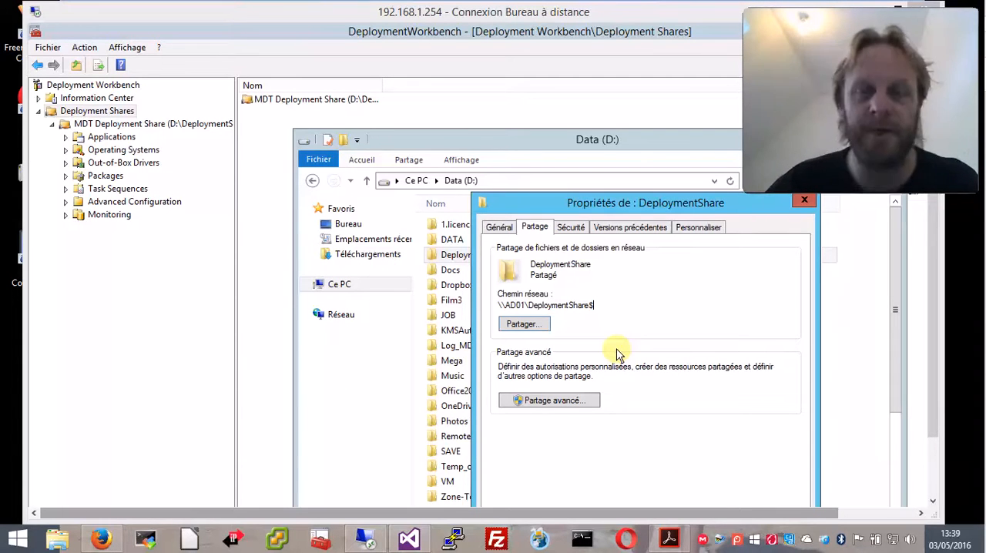
# Examine the DeploymentShare network path and its trailing $ sign, and close the properties and the Data (D:) folder window
pyautogui.moveTo(602, 203); pyautogui.dragTo(382, 143)
pyautogui.moveTo(331, 248); pyautogui.dragTo(270, 258)
pyautogui.click(436, 247)
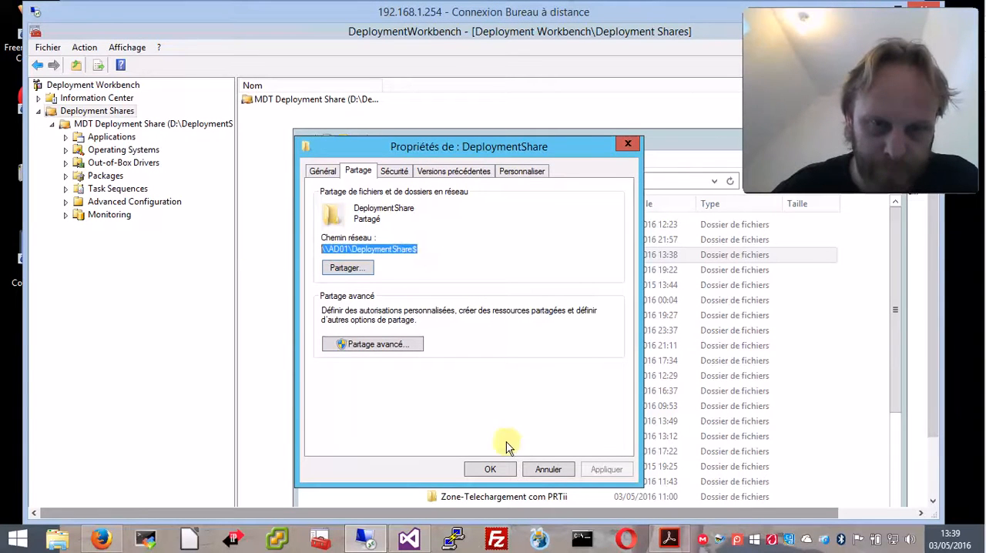
pyautogui.click(423, 247)
pyautogui.moveTo(420, 249); pyautogui.dragTo(414, 249)
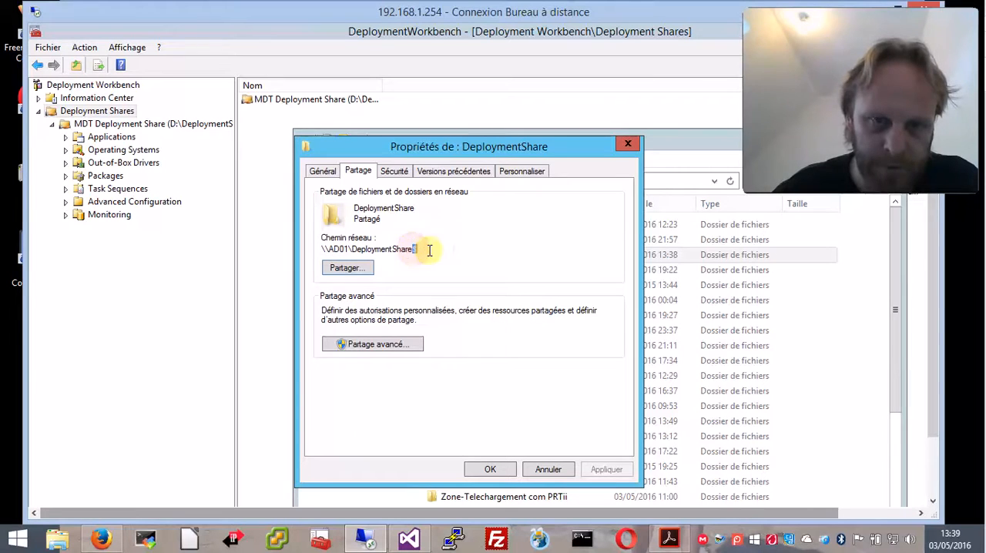
pyautogui.click(490, 469)
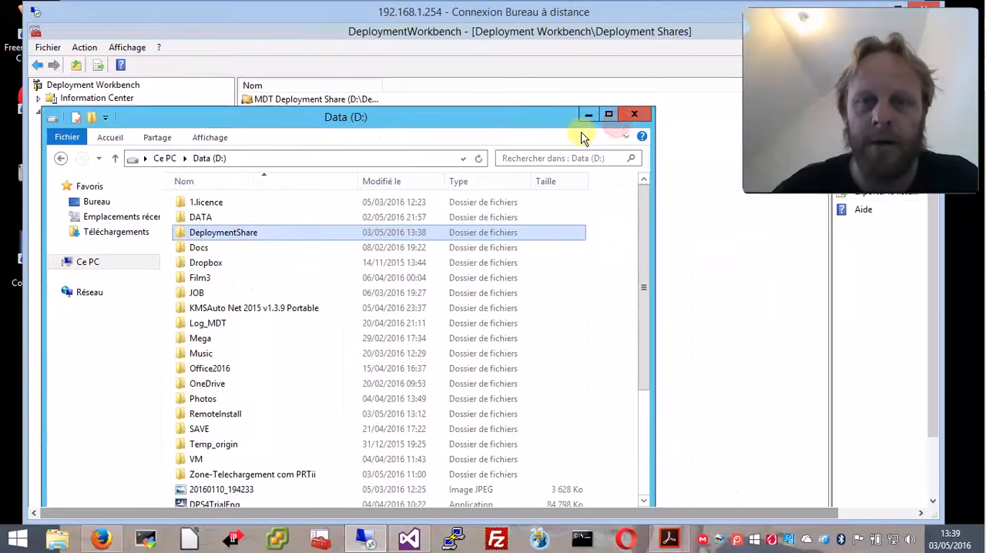
pyautogui.click(634, 114)
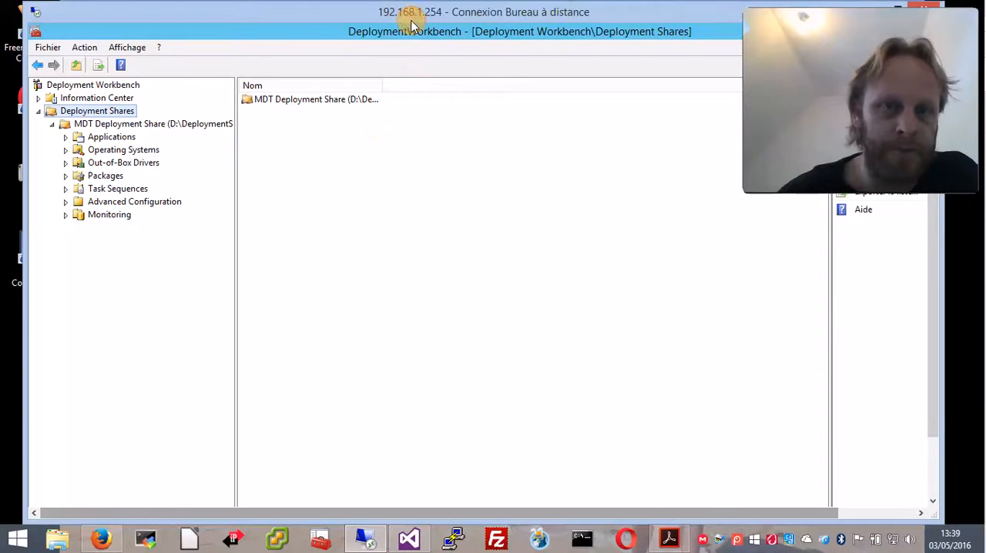
# Maximize the remote session and open the DeploymentShare folder on Data (D:) in File Explorer, beside the Deployment Workbench tree
pyautogui.doubleClick(412, 25)
pyautogui.click(147, 538)
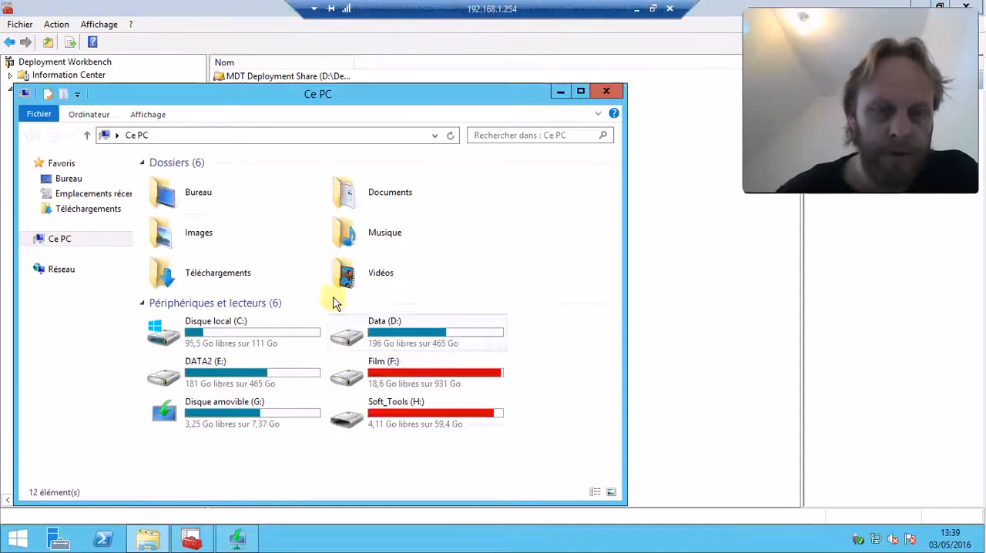
pyautogui.doubleClick(354, 328)
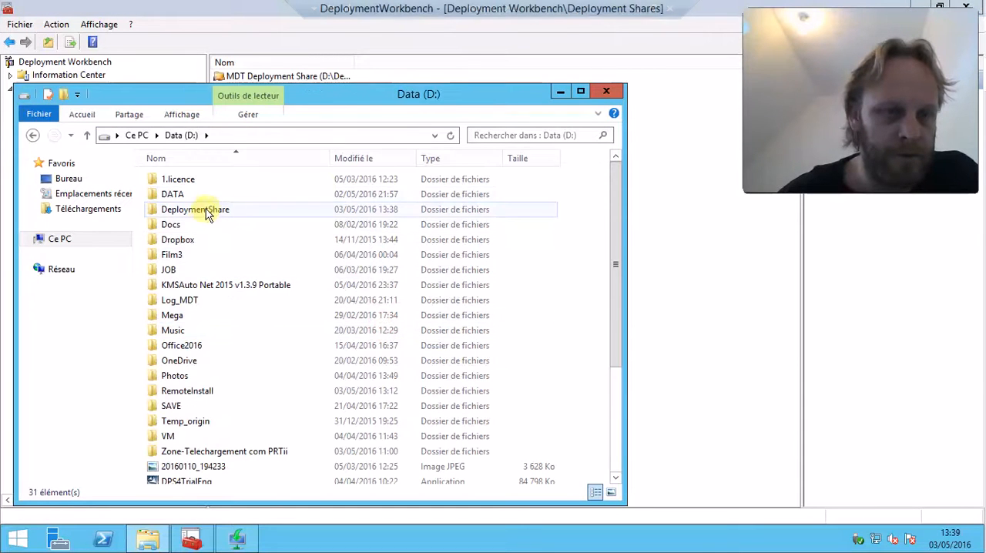
pyautogui.doubleClick(206, 210)
pyautogui.moveTo(479, 98); pyautogui.dragTo(804, 107)
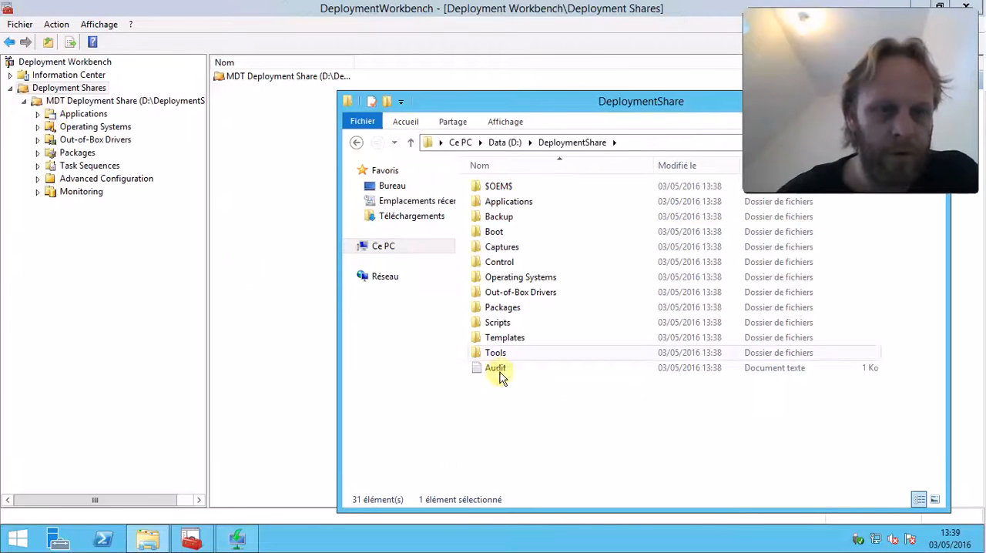
# Compare the Applications, Operating Systems and Out-of-Box Drivers subfolders with the Workbench tree, and close the folder window
pyautogui.click(507, 203)
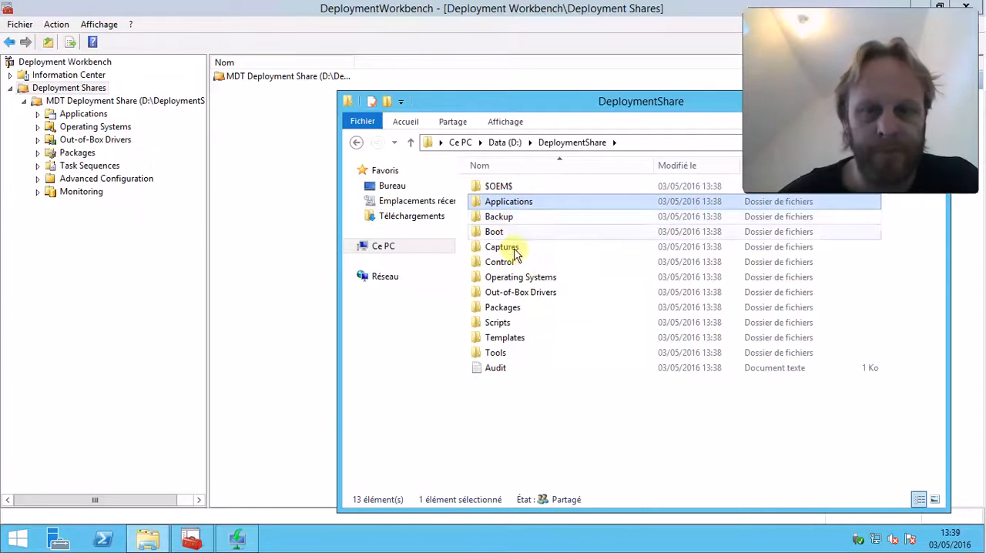
pyautogui.doubleClick(528, 279)
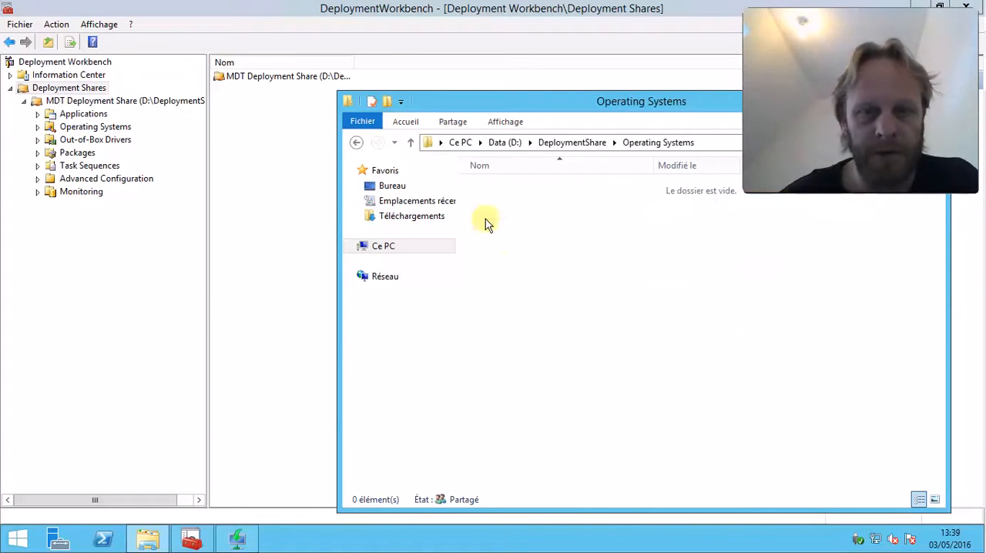
pyautogui.click(357, 145)
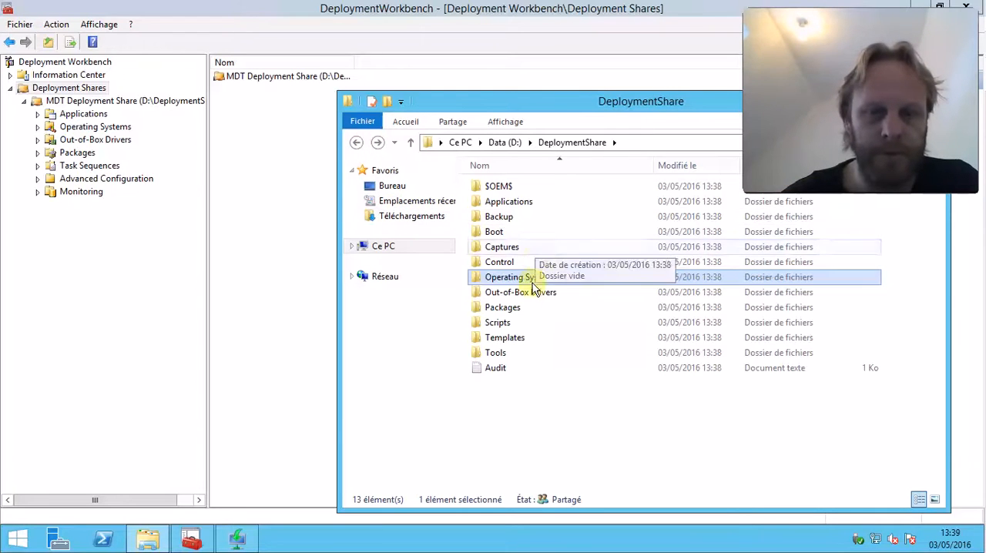
pyautogui.click(535, 297)
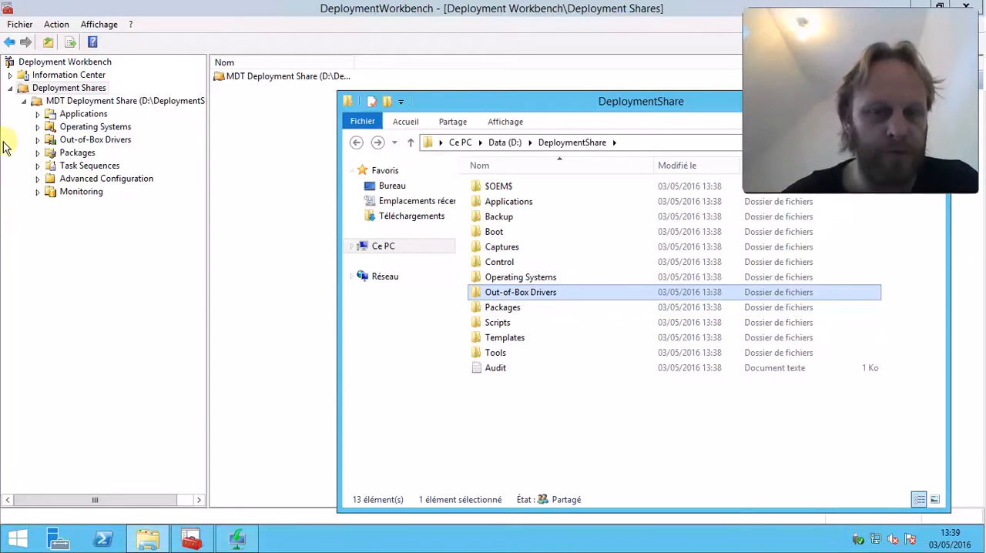
pyautogui.moveTo(664, 100); pyautogui.dragTo(176, 111)
pyautogui.click(667, 103)
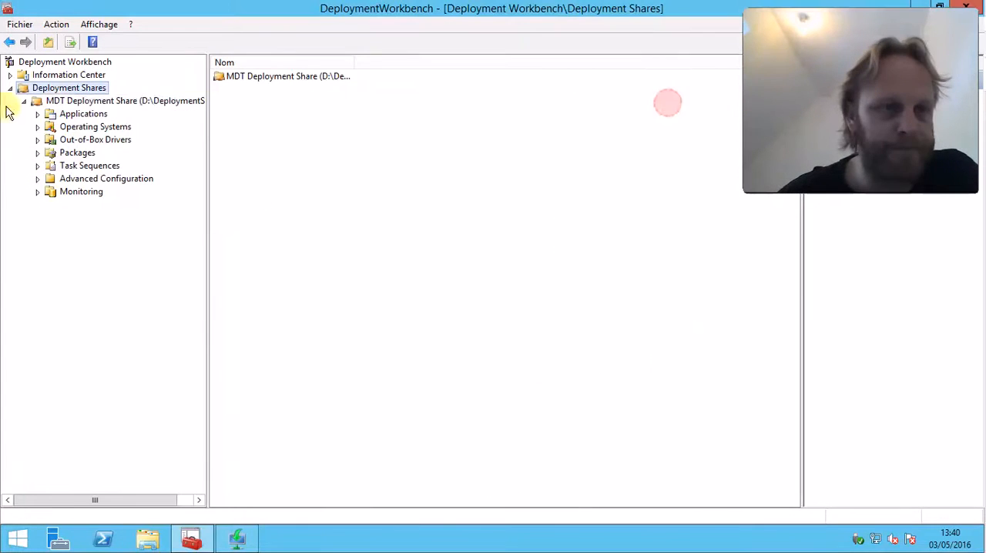
# Select the share's Applications node and display the Windows Installer help with msiexec /? in a command prompt
pyautogui.click(83, 114)
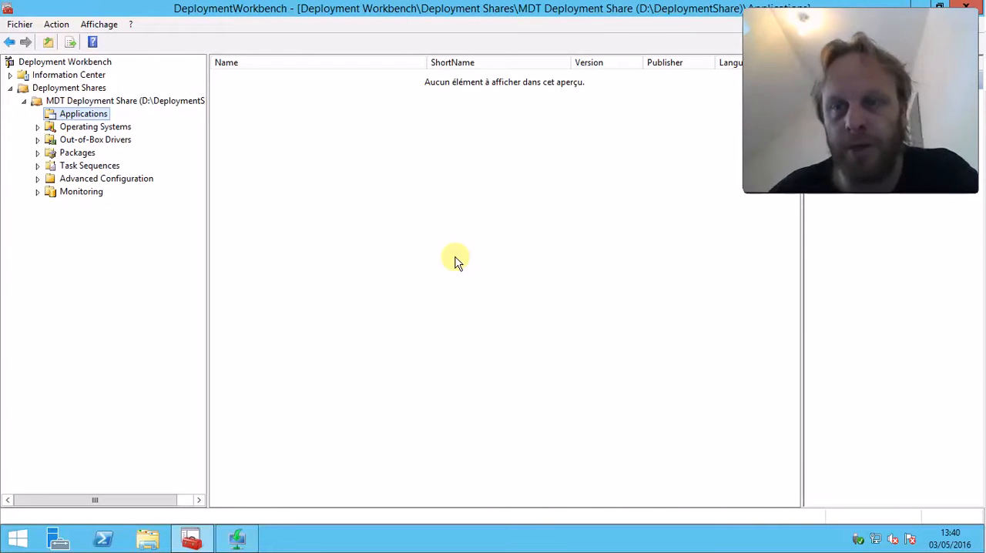
pyautogui.rightClick(17, 539)
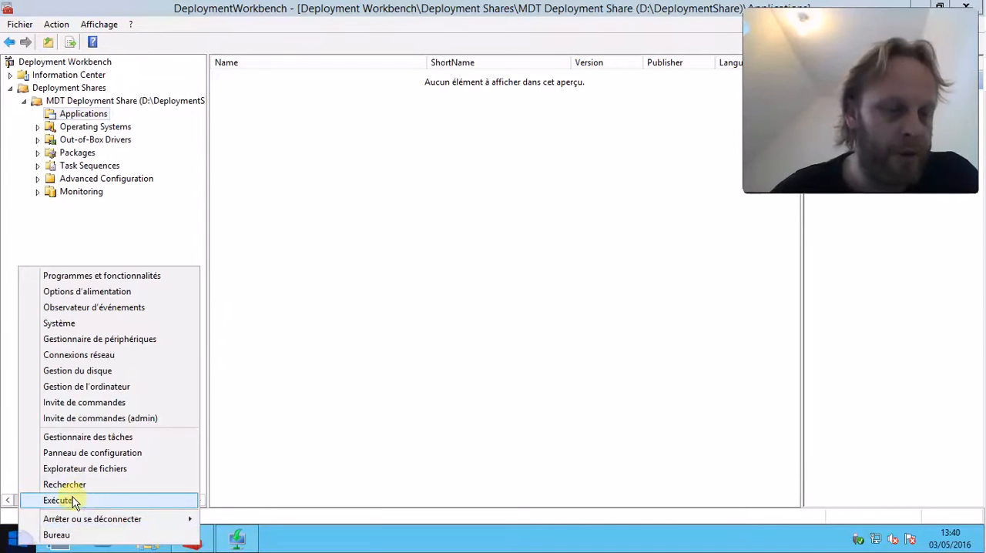
pyautogui.click(77, 500)
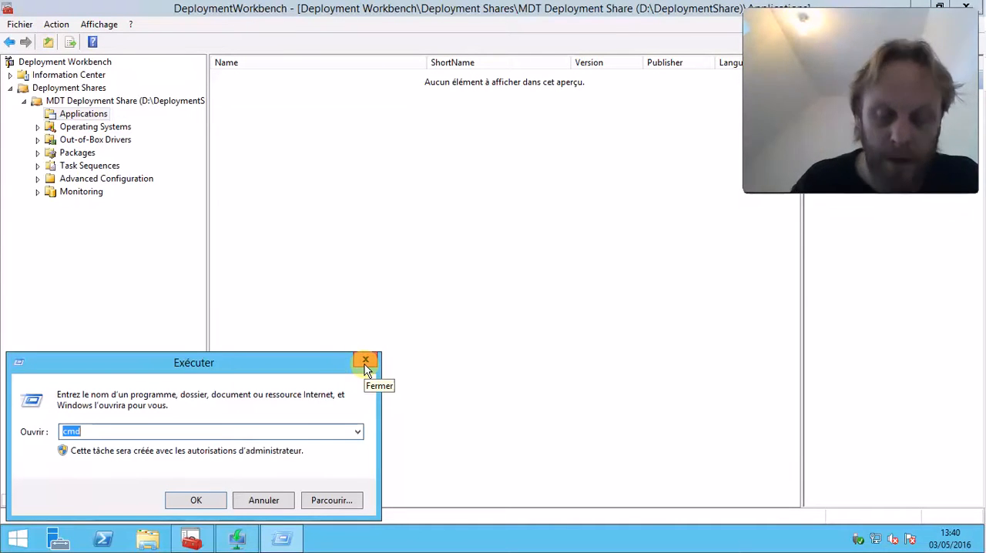
pyautogui.press('Return')
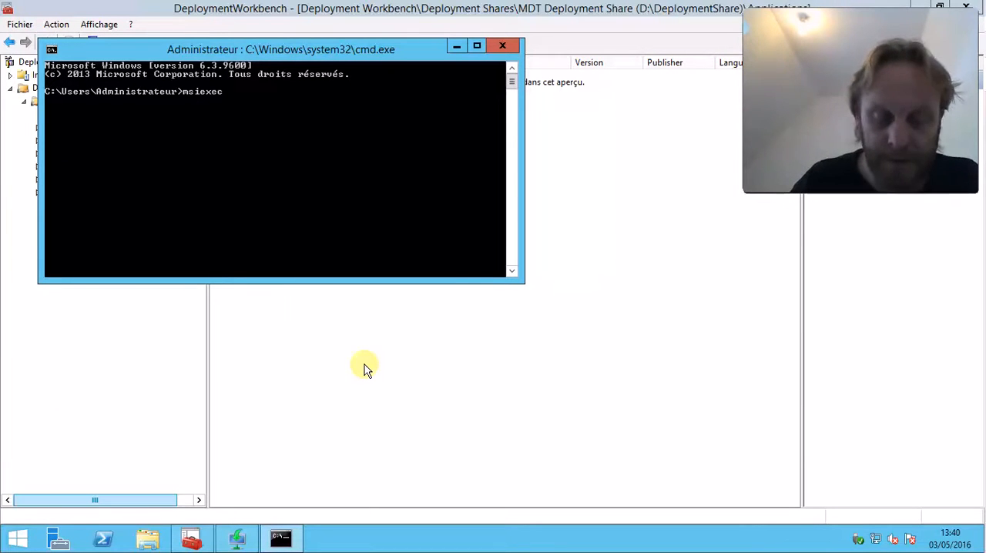
pyautogui.write('msiexec /?')
pyautogui.press('Return')
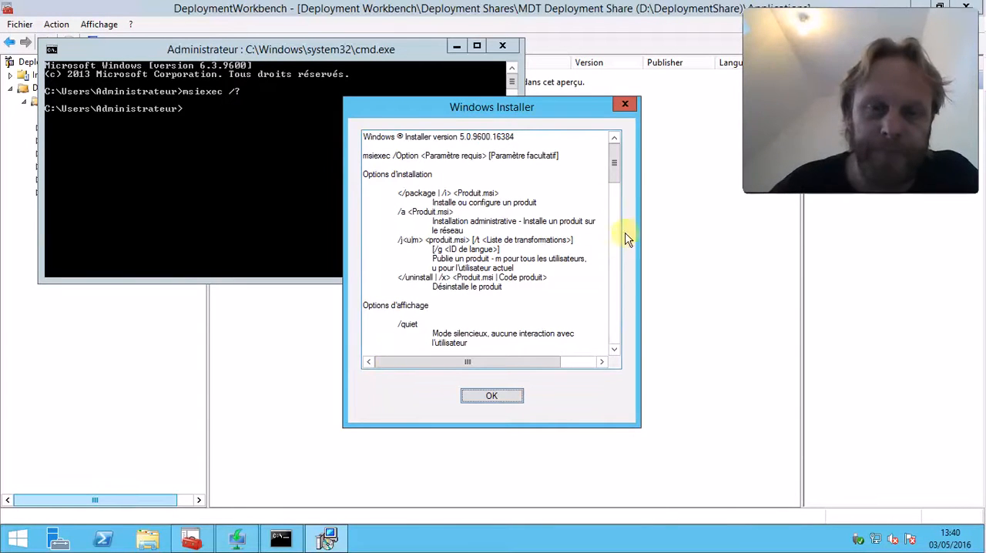
# Look over the msiexec installation and display options, and close the help and the command prompt
pyautogui.click(614, 171)
pyautogui.click(616, 329)
pyautogui.moveTo(616, 326); pyautogui.dragTo(652, 132)
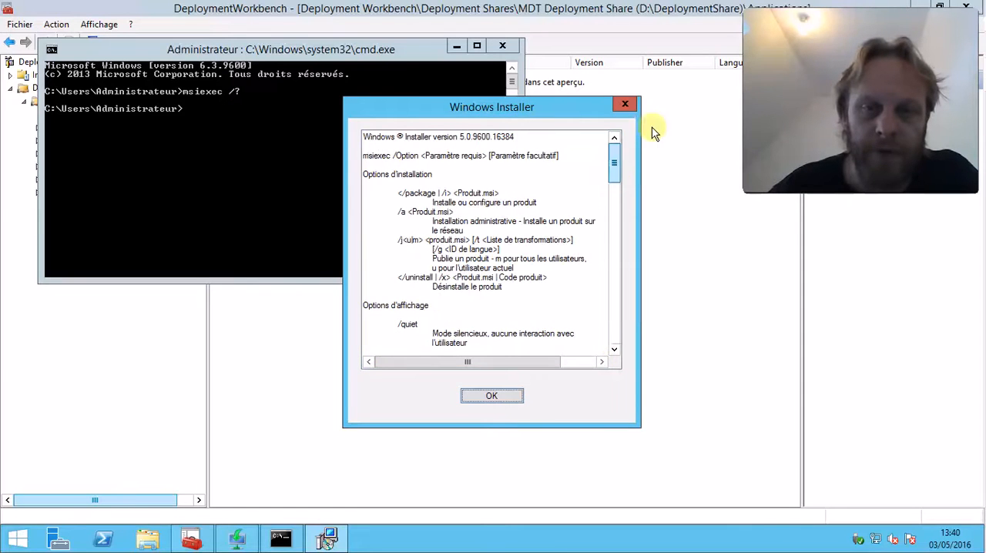
pyautogui.click(624, 109)
pyautogui.click(502, 46)
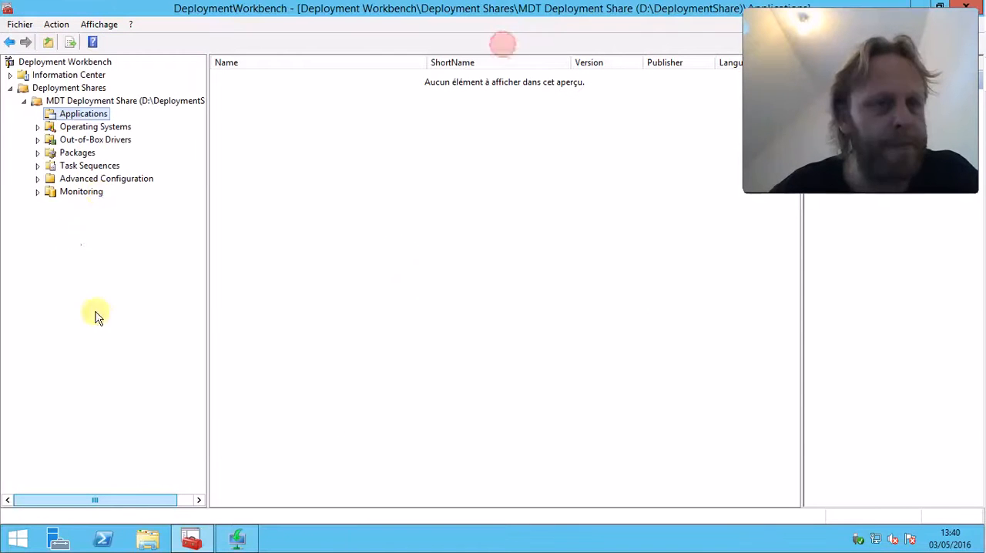
# Select the share's Operating Systems node and view the actions available for it
pyautogui.click(94, 130)
pyautogui.rightClick(96, 129)
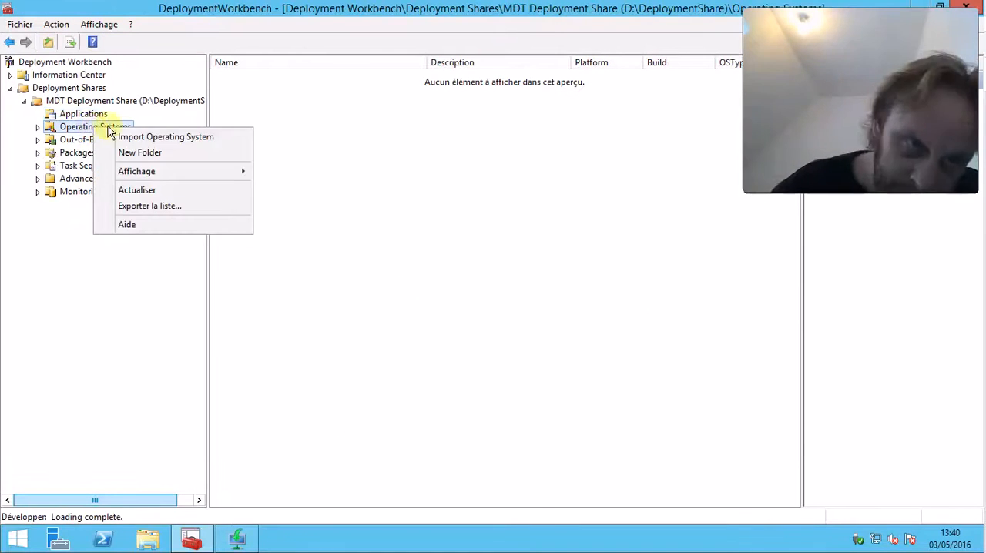
pyautogui.click(424, 192)
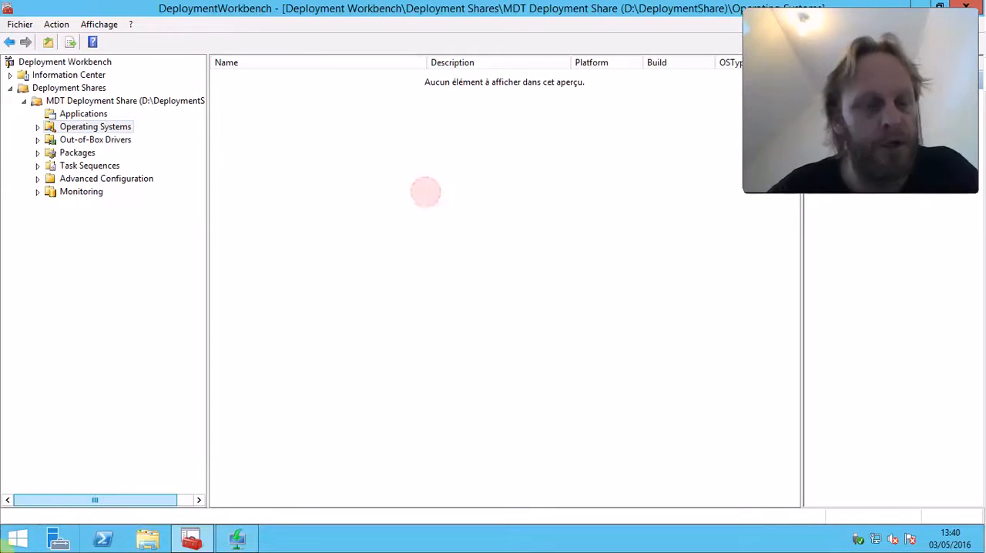
# Switch to File Explorer and look for a Windows image on removable drive G: and in D:\DATA\IMAGE DISQUE\WINDOWS
pyautogui.click(164, 538)
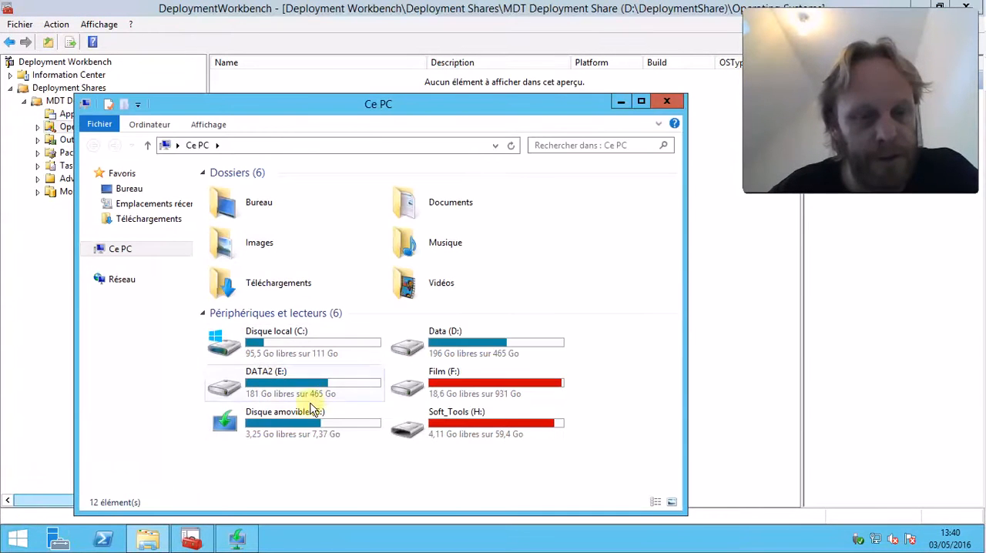
pyautogui.click(287, 428)
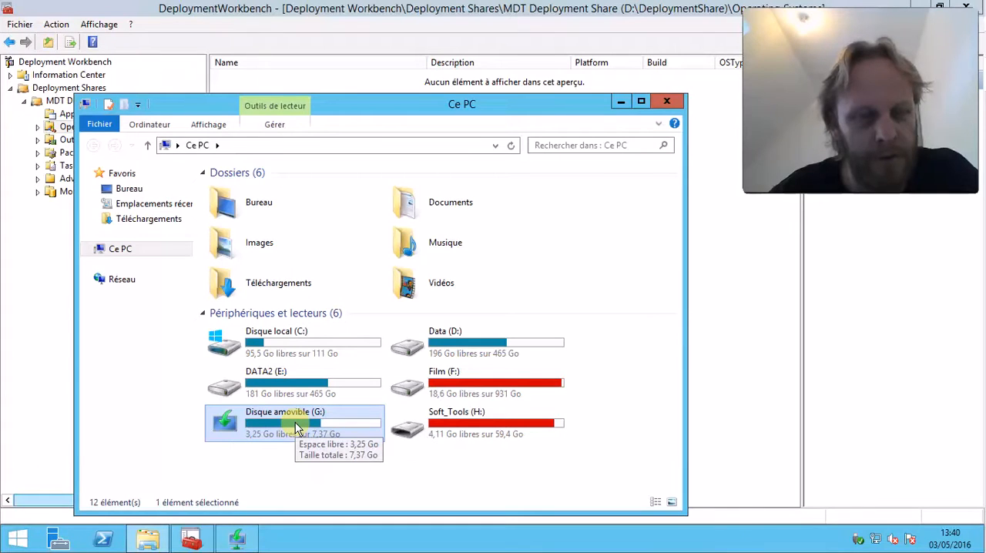
pyautogui.rightClick(306, 429)
pyautogui.click(434, 475)
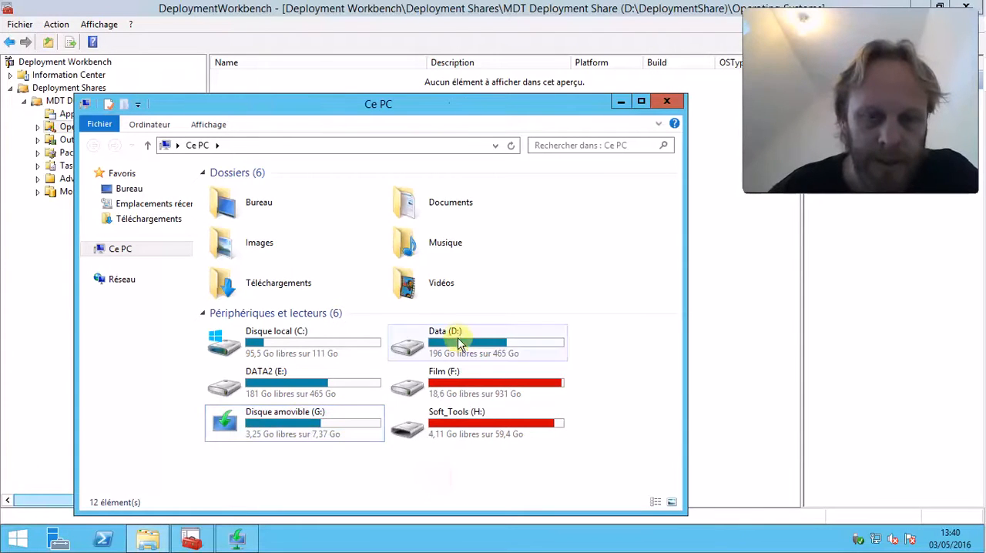
pyautogui.doubleClick(456, 336)
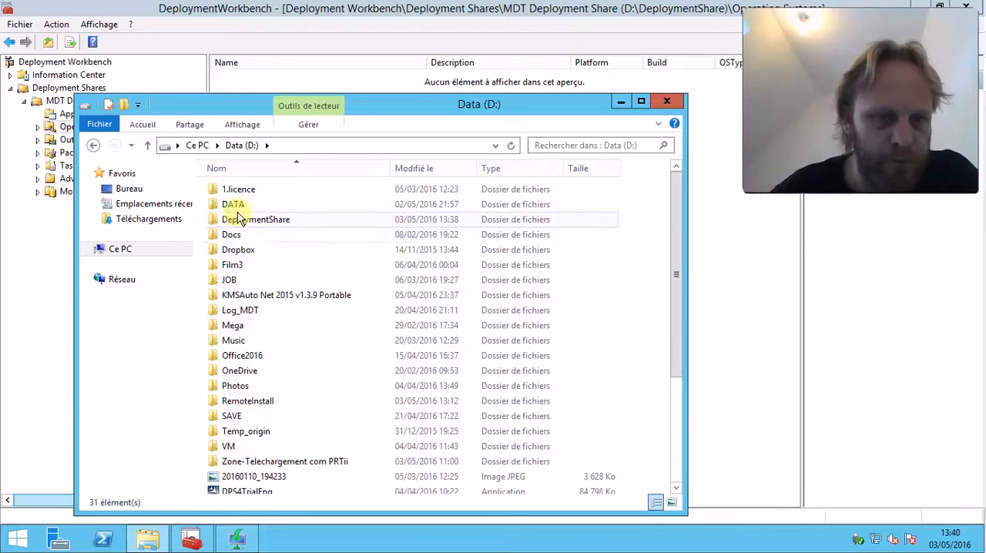
pyautogui.doubleClick(236, 205)
pyautogui.doubleClick(240, 203)
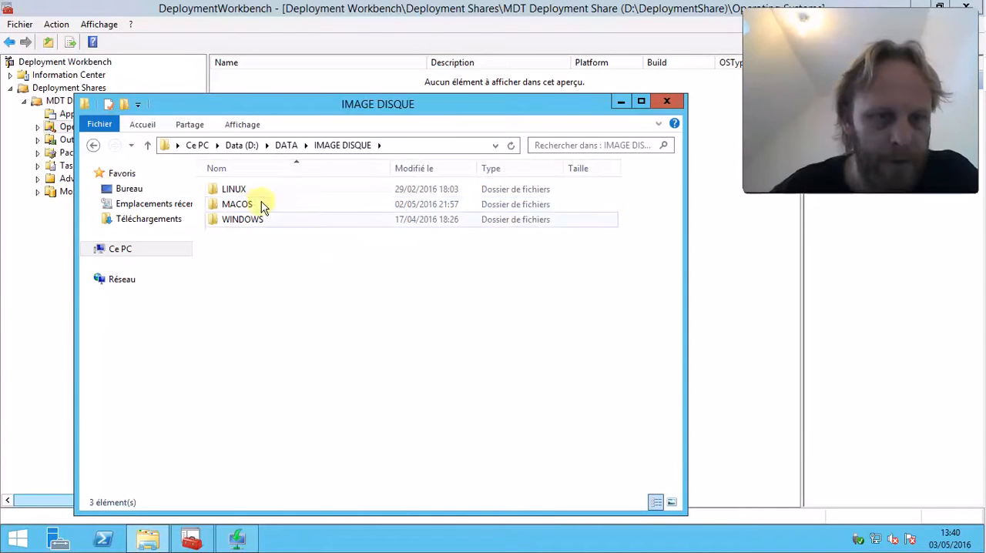
pyautogui.doubleClick(243, 221)
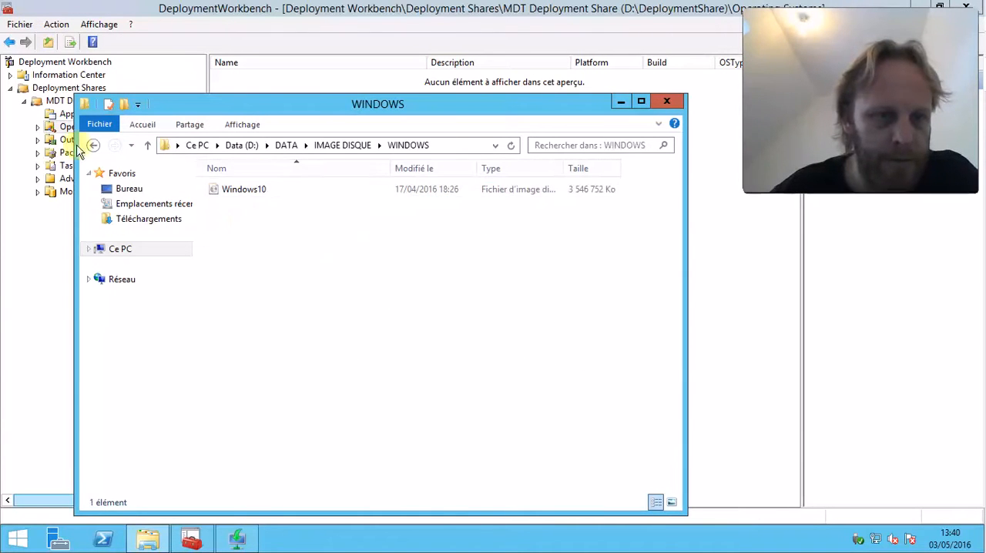
pyautogui.click(93, 147)
pyautogui.click(94, 146)
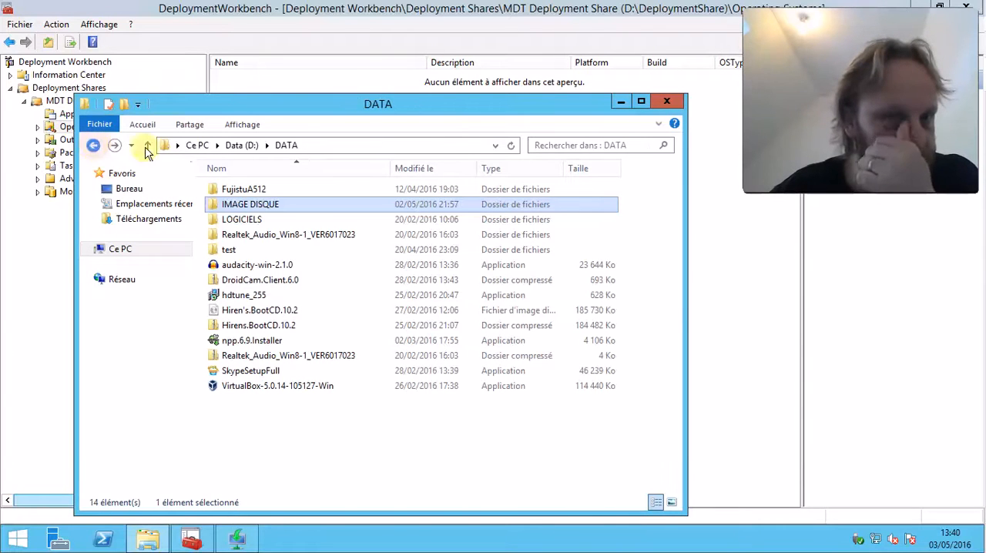
# Mount the 64-bit Windows 7 Pro SP1 ISO from H:\ISO\WK7 PRO SP1 FR (lycée) as a DVD drive
pyautogui.click(126, 249)
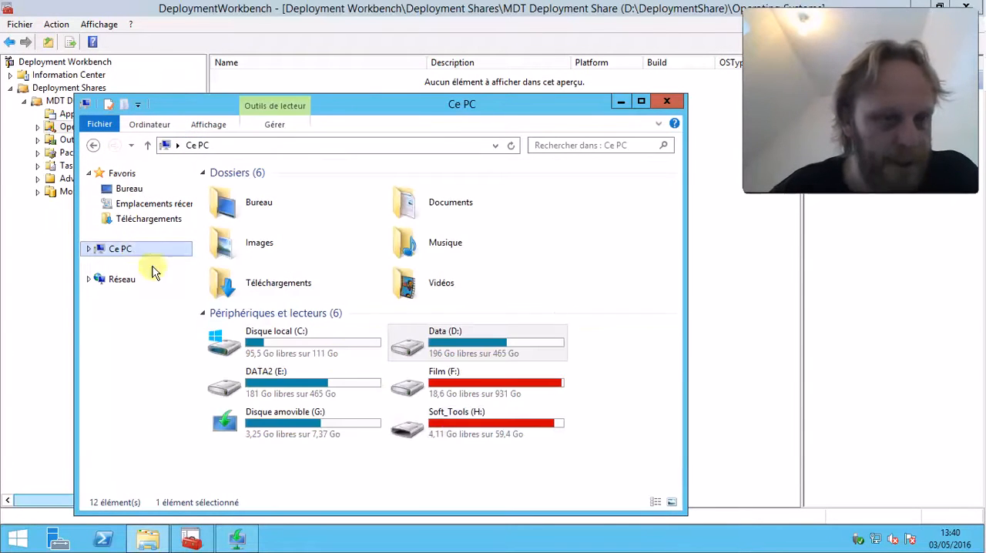
pyautogui.doubleClick(465, 432)
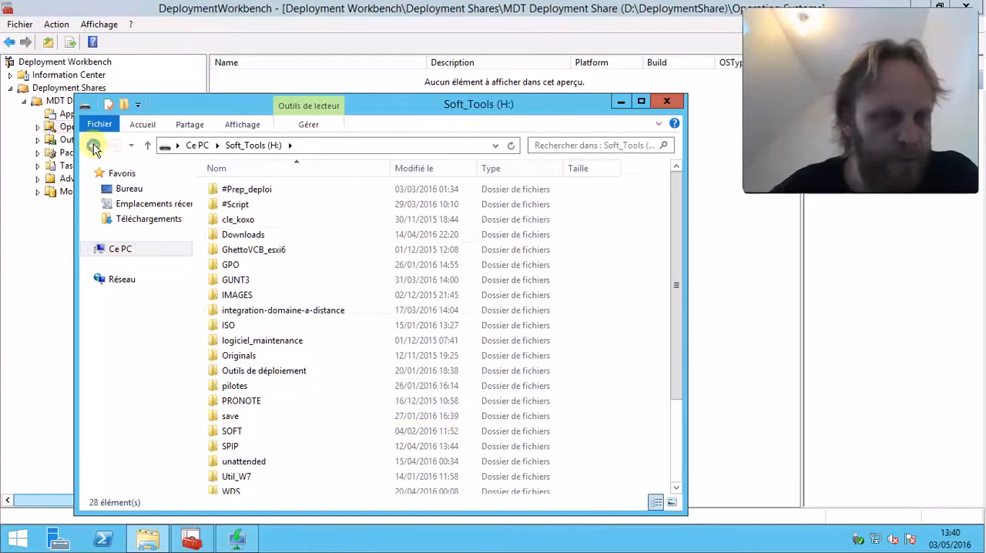
pyautogui.click(93, 146)
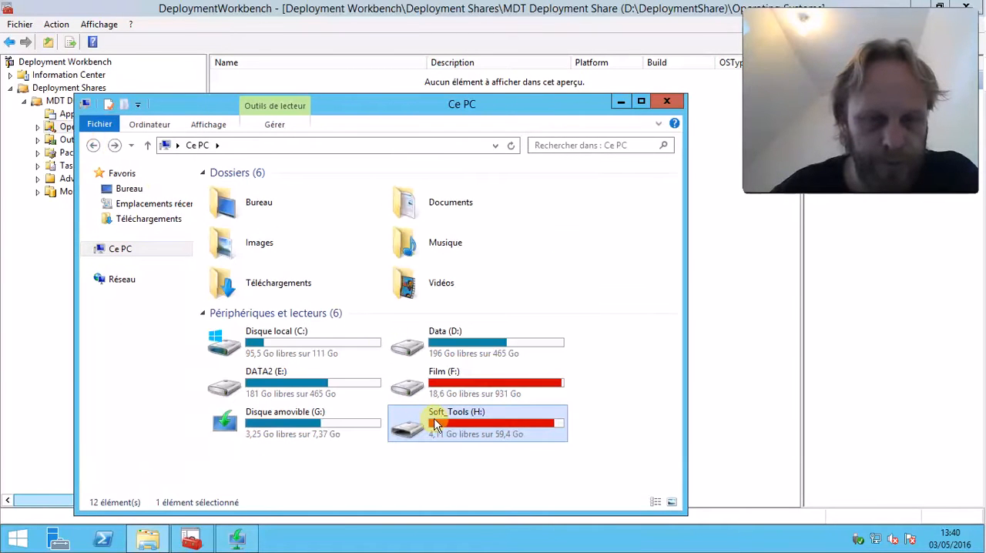
pyautogui.doubleClick(437, 424)
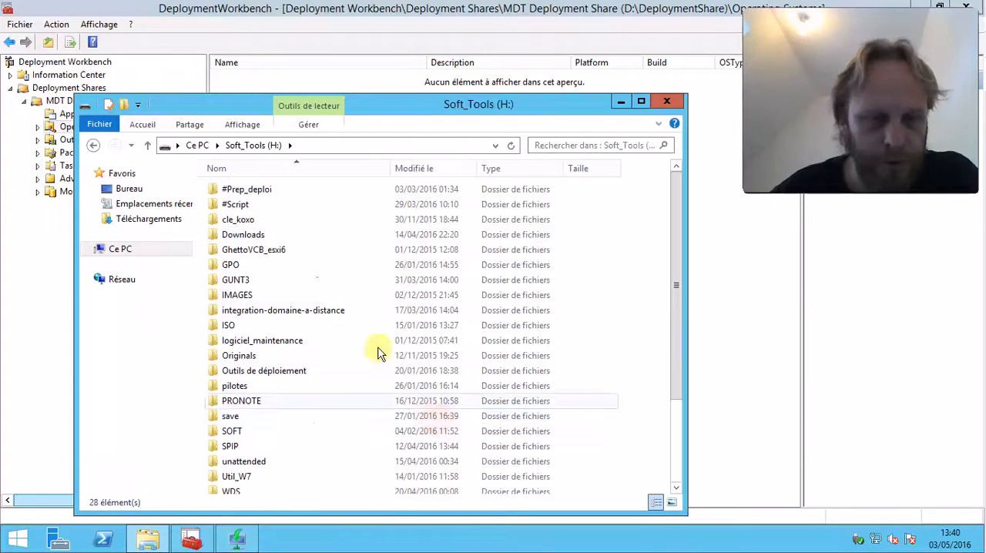
pyautogui.doubleClick(243, 329)
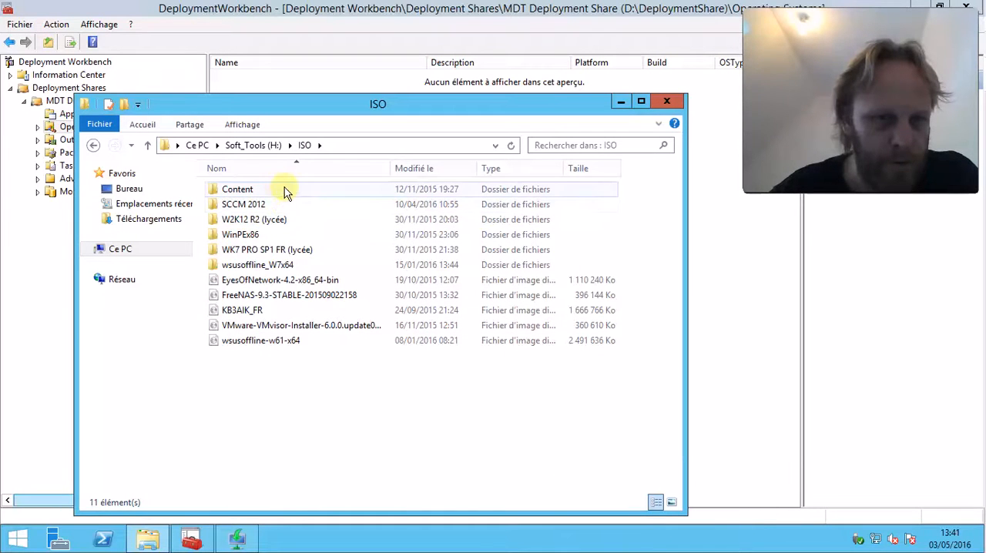
pyautogui.doubleClick(283, 252)
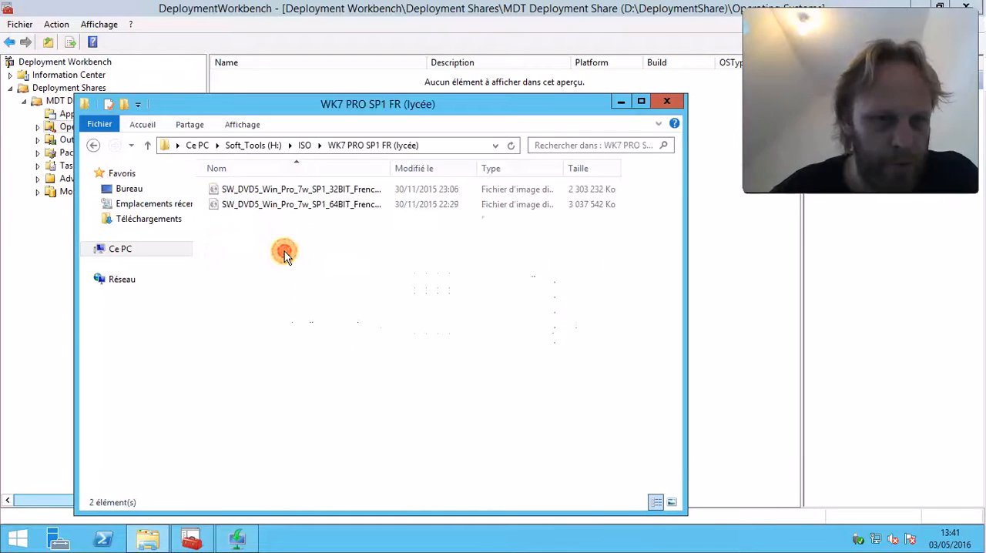
pyautogui.click(286, 206)
pyautogui.rightClick(290, 209)
pyautogui.click(319, 214)
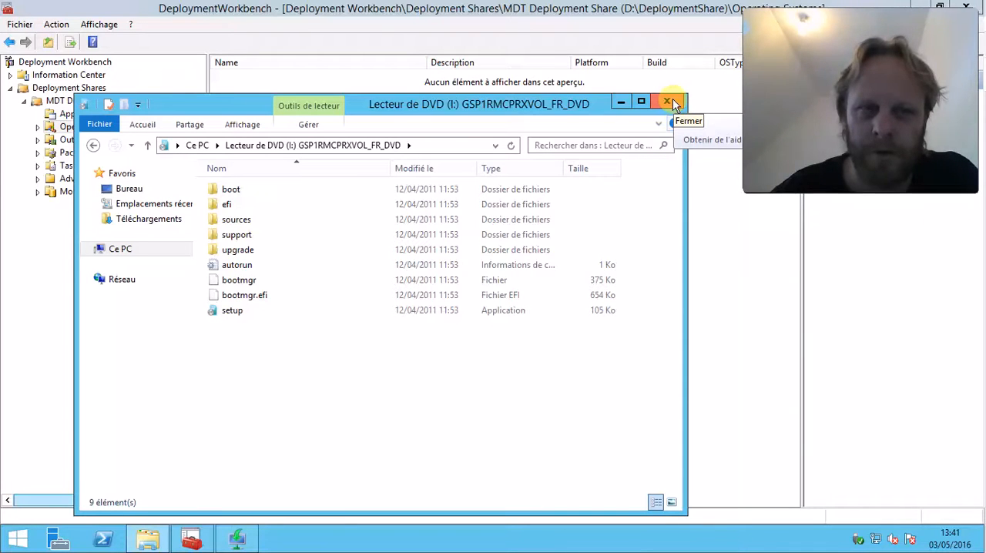
# Check that the mounted Windows DVD drive I: is listed under Ce PC, and close File Explorer
pyautogui.click(119, 249)
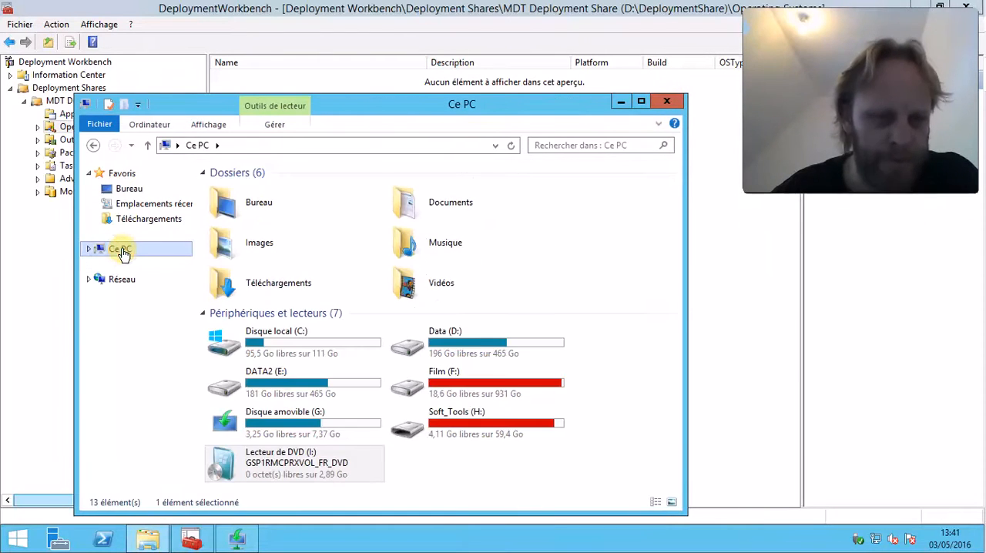
pyautogui.click(297, 472)
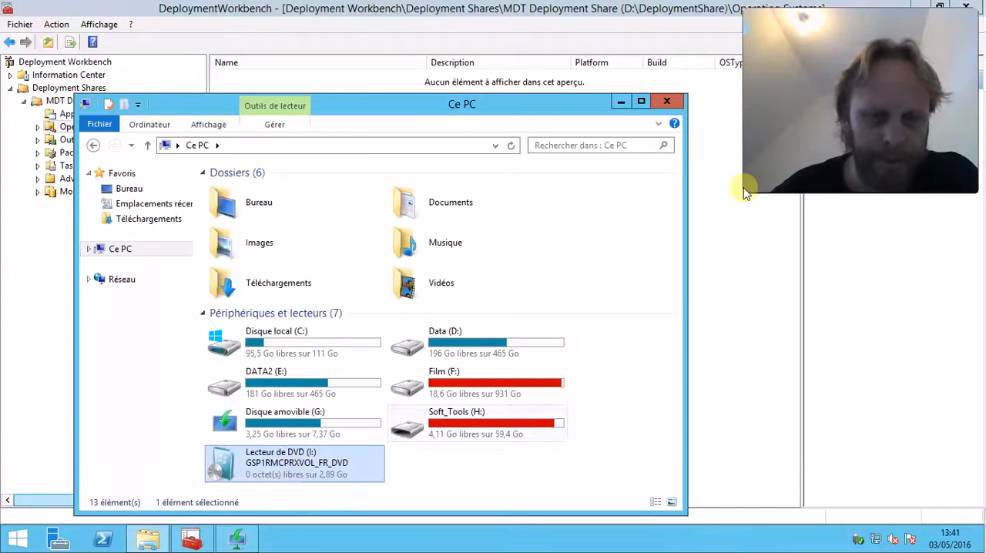
pyautogui.click(666, 101)
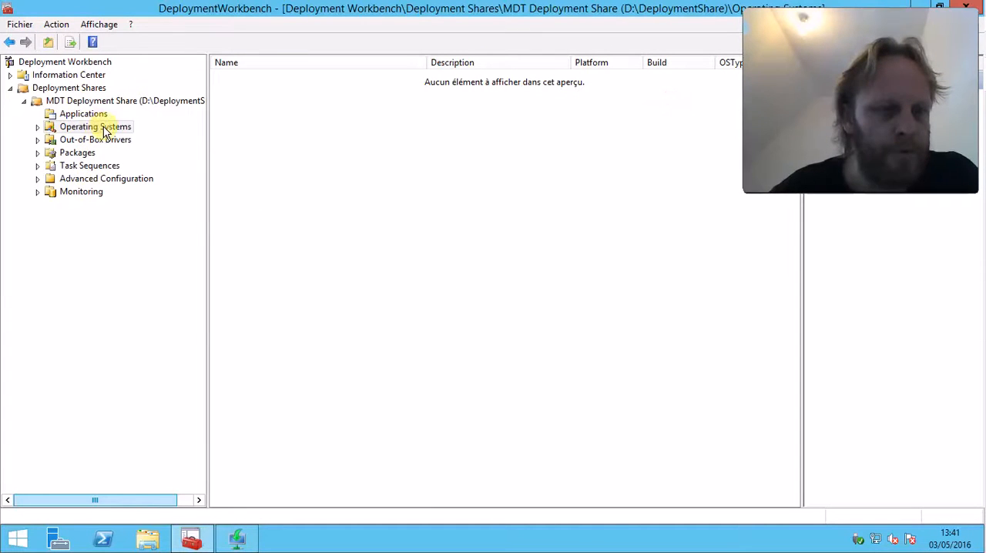
# Start an operating system import using the full set of source files, with DVD drive I:\ as the source directory
pyautogui.rightClick(97, 128)
pyautogui.click(171, 136)
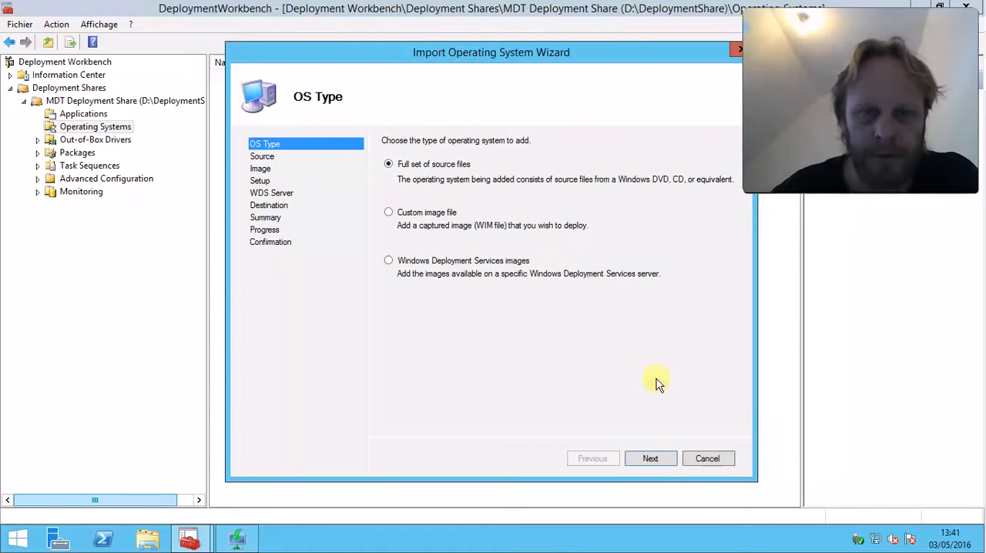
pyautogui.click(651, 459)
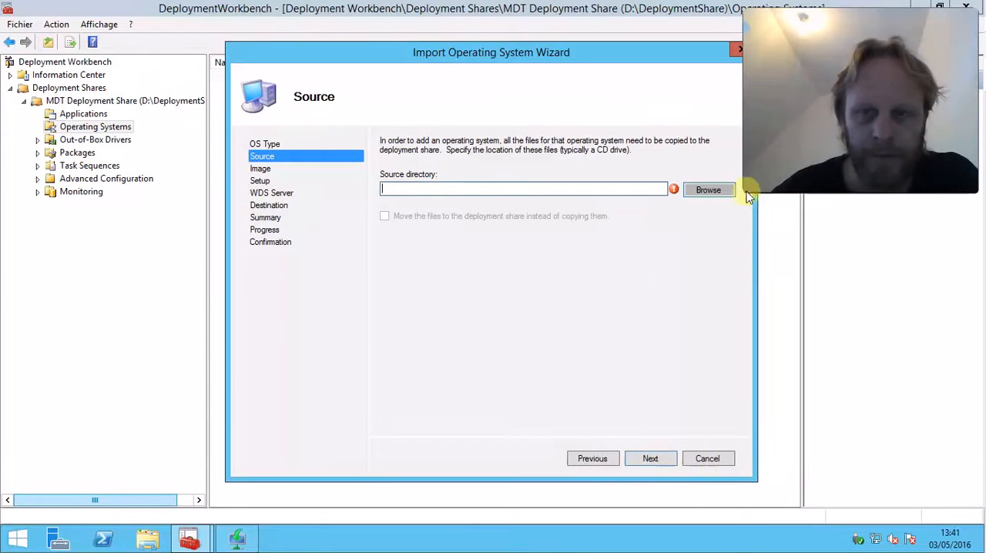
pyautogui.click(708, 190)
pyautogui.doubleClick(415, 241)
pyautogui.scroll(-3, 462, 312)
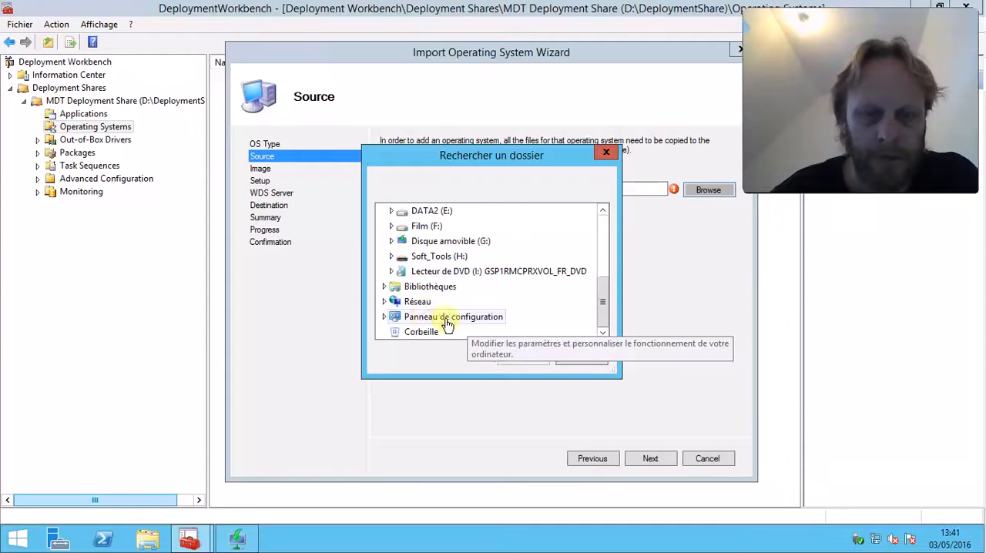
pyautogui.doubleClick(437, 272)
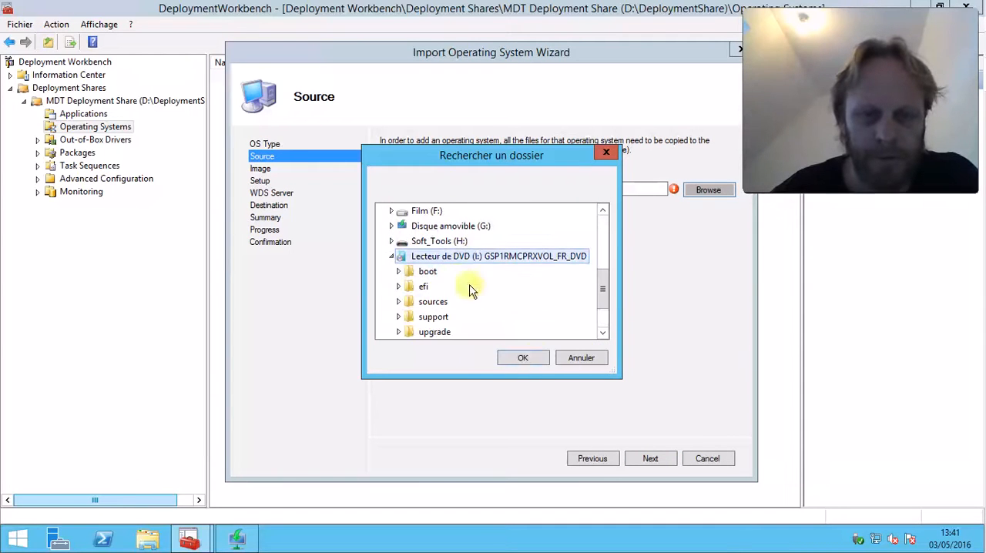
pyautogui.click(532, 356)
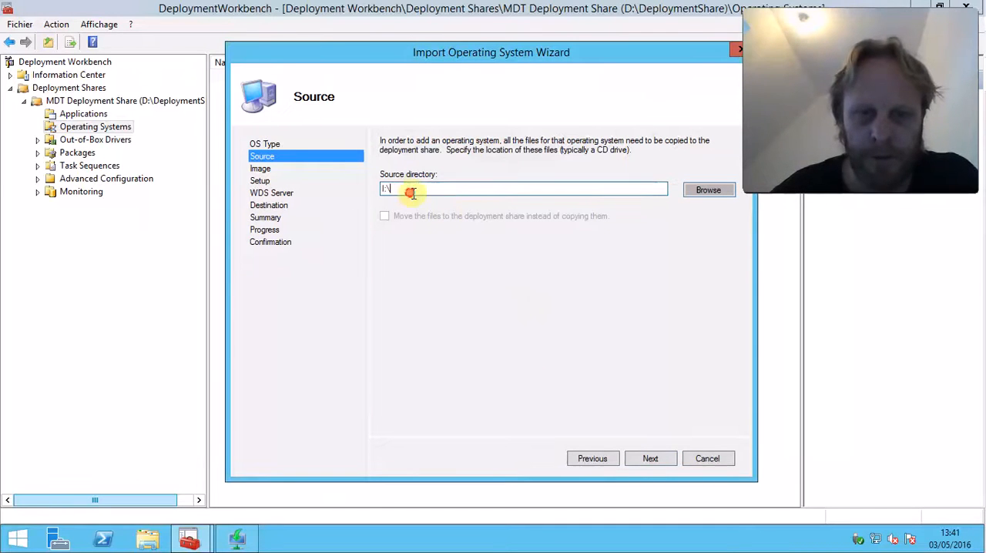
# Set the destination directory name to Windows 7 x64 and run the import
pyautogui.click(649, 460)
pyautogui.click(452, 185)
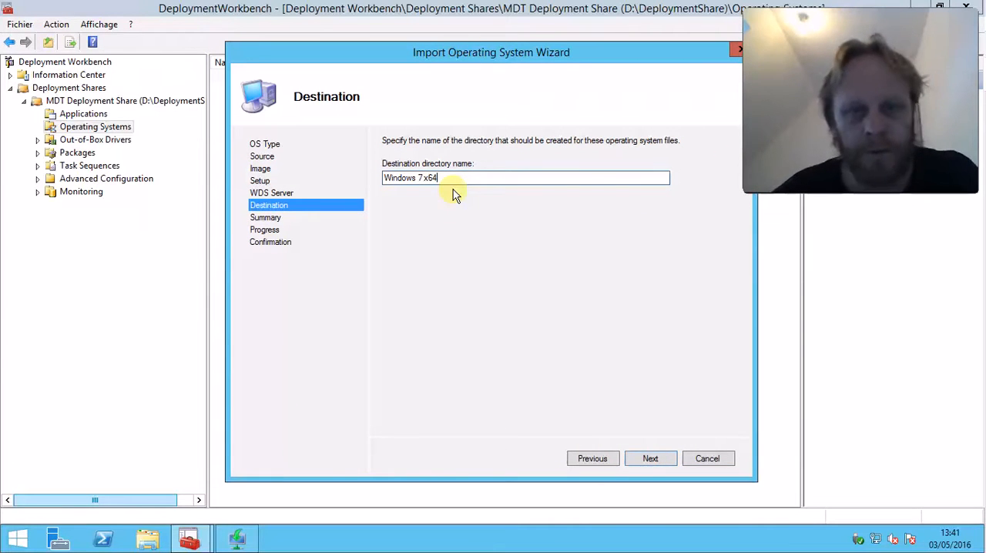
pyautogui.click(651, 460)
pyautogui.click(666, 460)
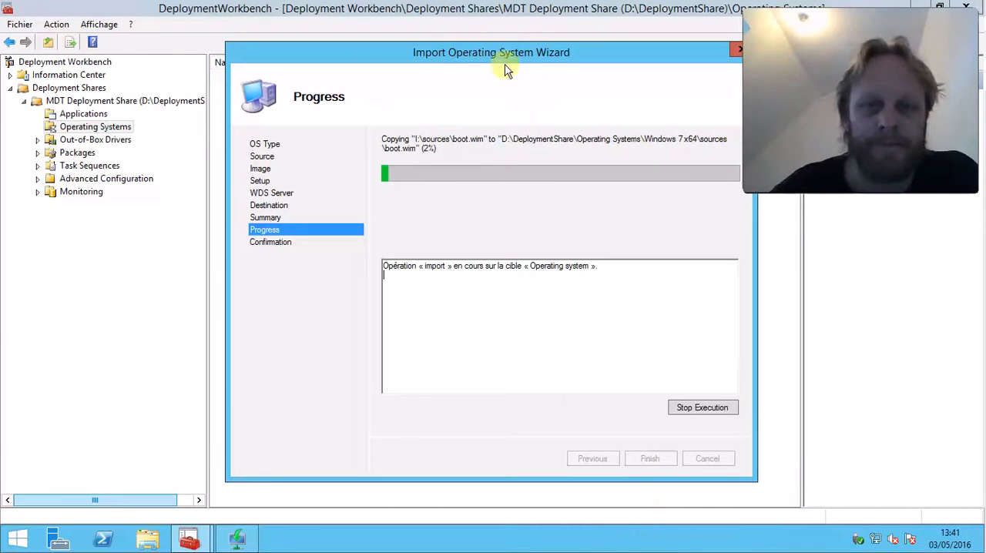
# Move the import wizard aside and take the remote desktop session out of full screen
pyautogui.moveTo(534, 53); pyautogui.dragTo(468, 47)
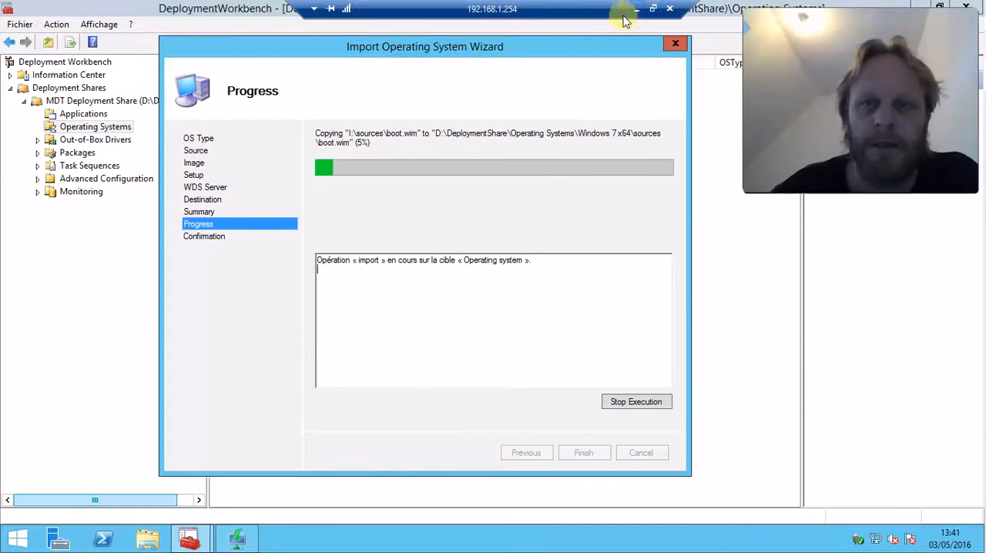
pyautogui.click(653, 9)
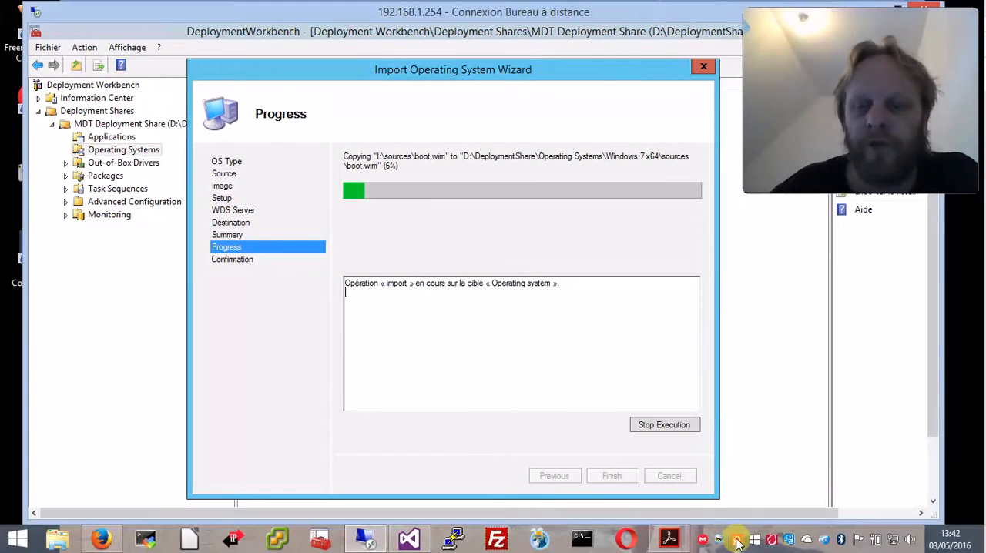
pyautogui.rightClick(737, 539)
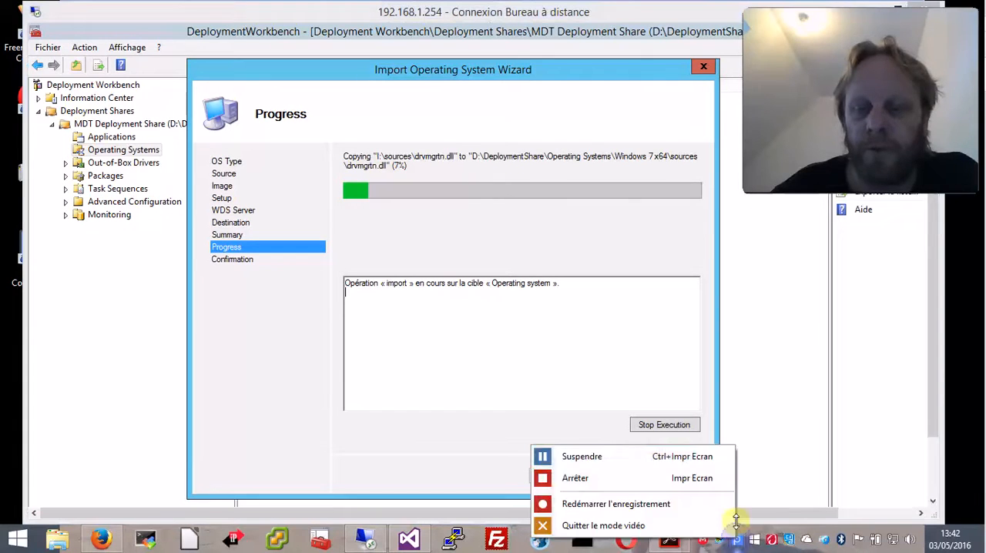
pyautogui.click(620, 458)
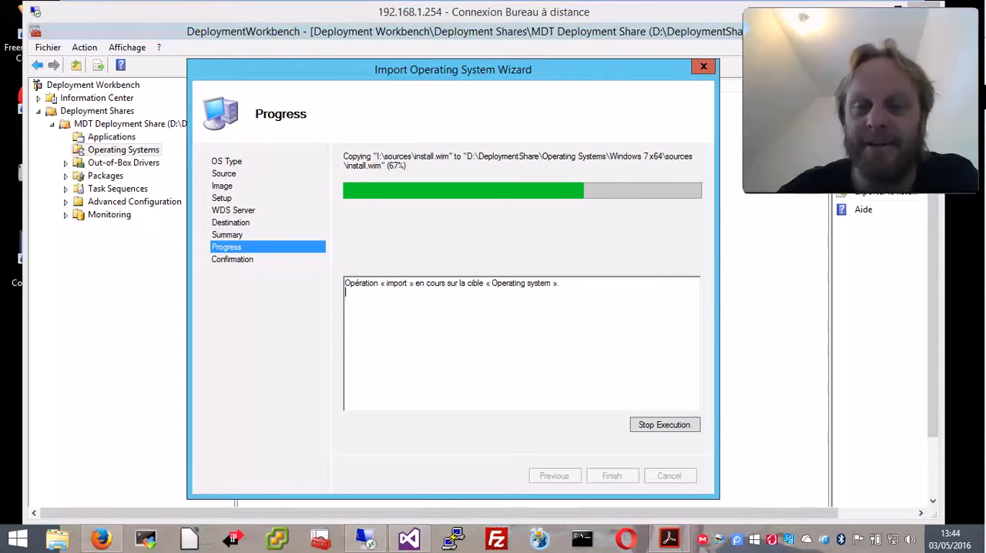
pyautogui.moveTo(985, 138); pyautogui.dragTo(531, 25)
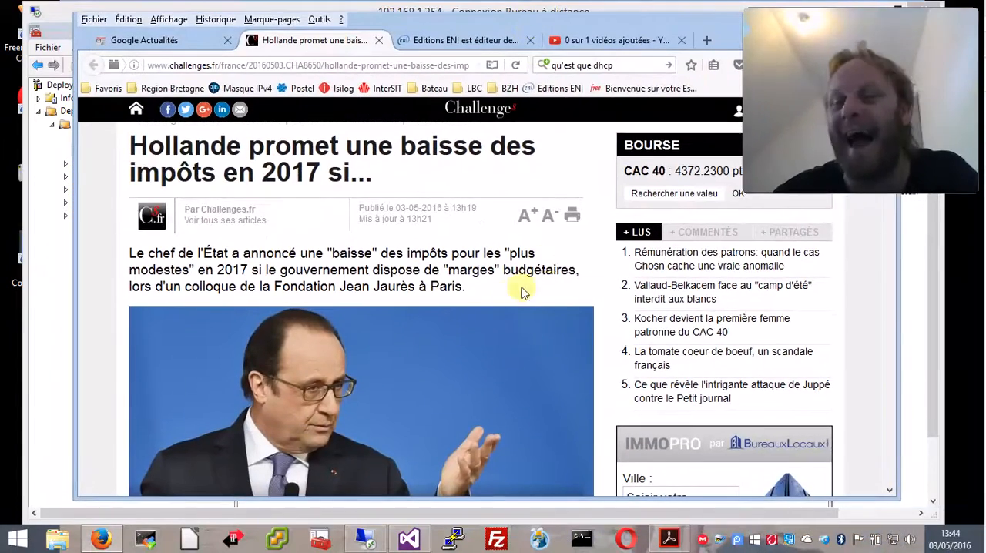
pyautogui.moveTo(593, 26); pyautogui.dragTo(985, 26)
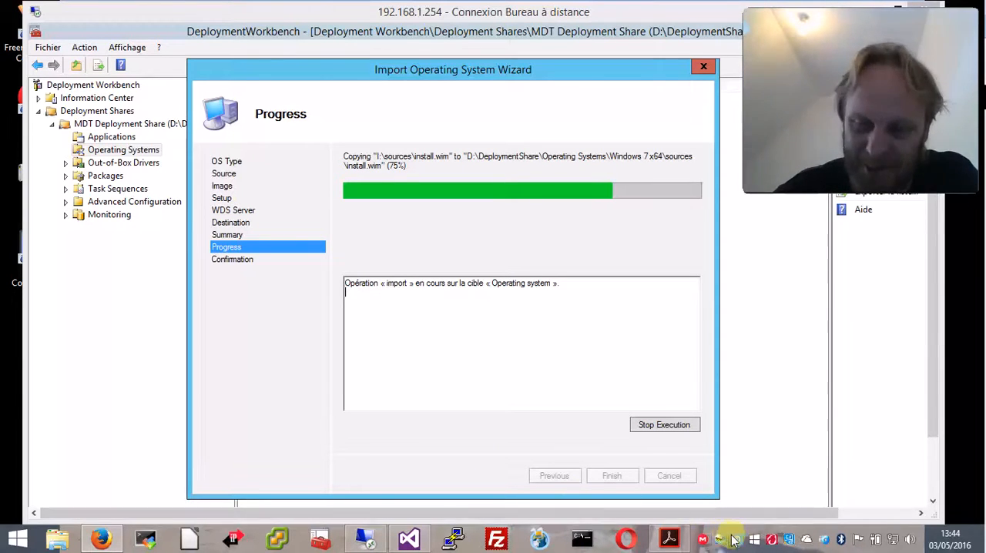
pyautogui.rightClick(746, 543)
pyautogui.rightClick(735, 540)
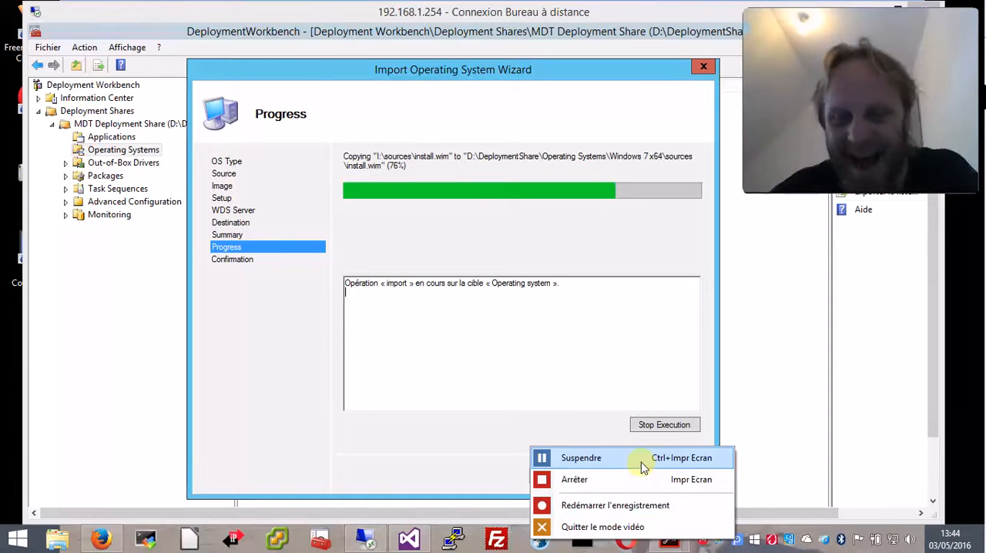
pyautogui.click(642, 463)
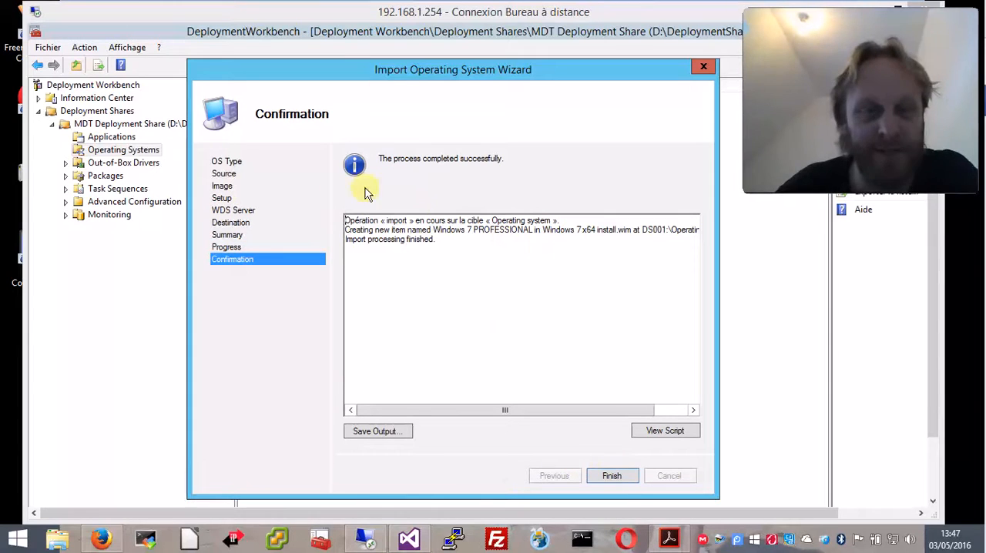
# Review the script generated for the operating system import, and close it and the finished wizard
pyautogui.click(655, 432)
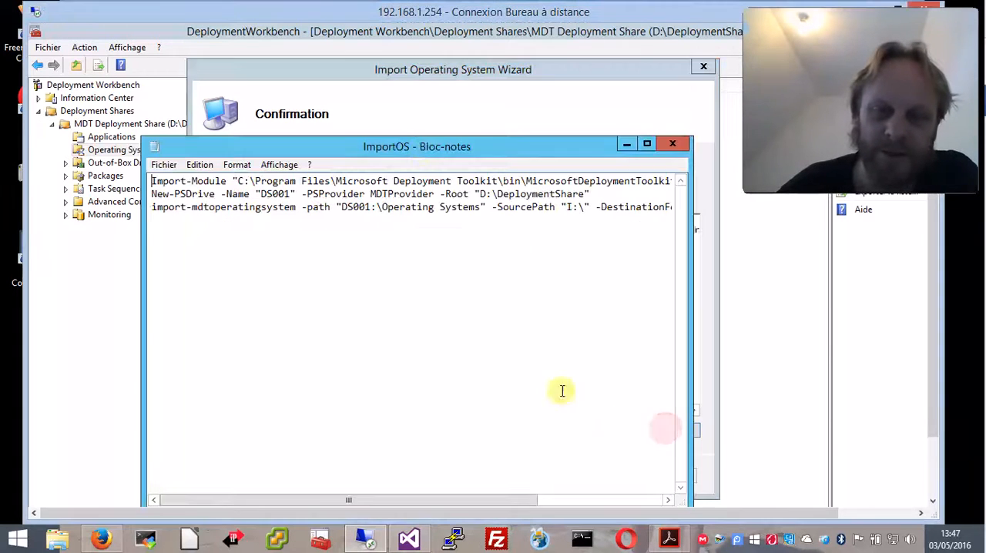
pyautogui.moveTo(388, 160); pyautogui.dragTo(304, 107)
pyautogui.moveTo(607, 455); pyautogui.dragTo(813, 481)
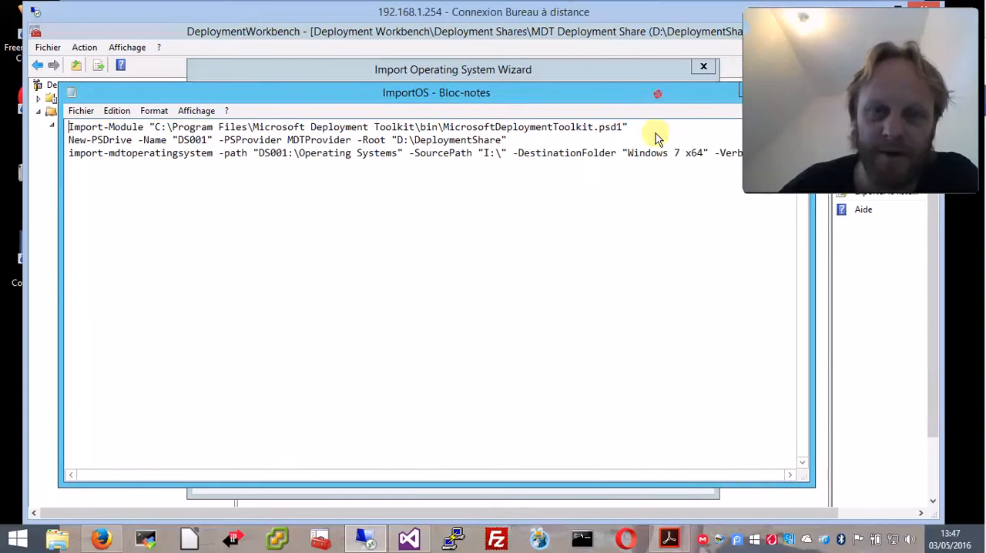
pyautogui.moveTo(655, 97); pyautogui.dragTo(655, 167)
pyautogui.moveTo(57, 152); pyautogui.dragTo(141, 286)
pyautogui.moveTo(310, 293); pyautogui.dragTo(265, 191)
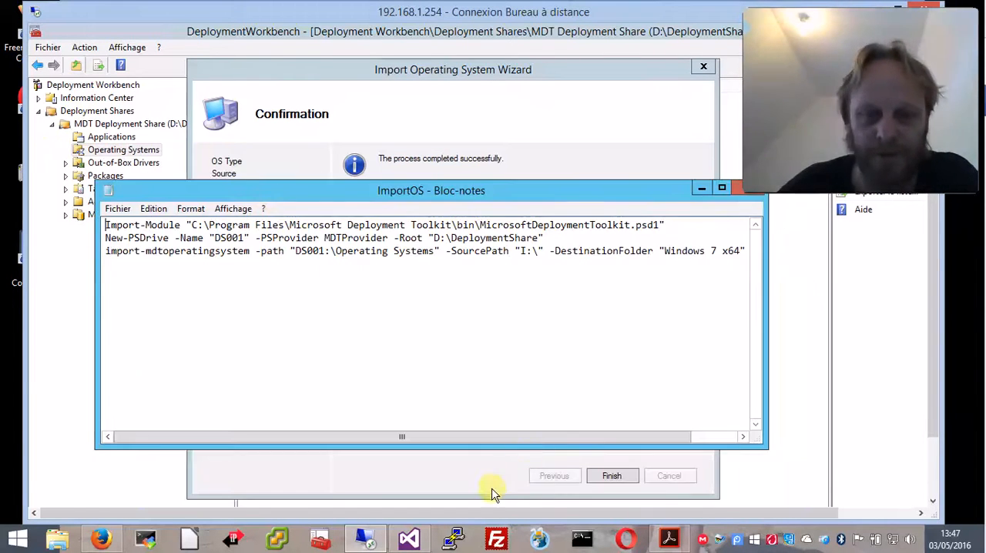
pyautogui.moveTo(537, 439); pyautogui.dragTo(676, 446)
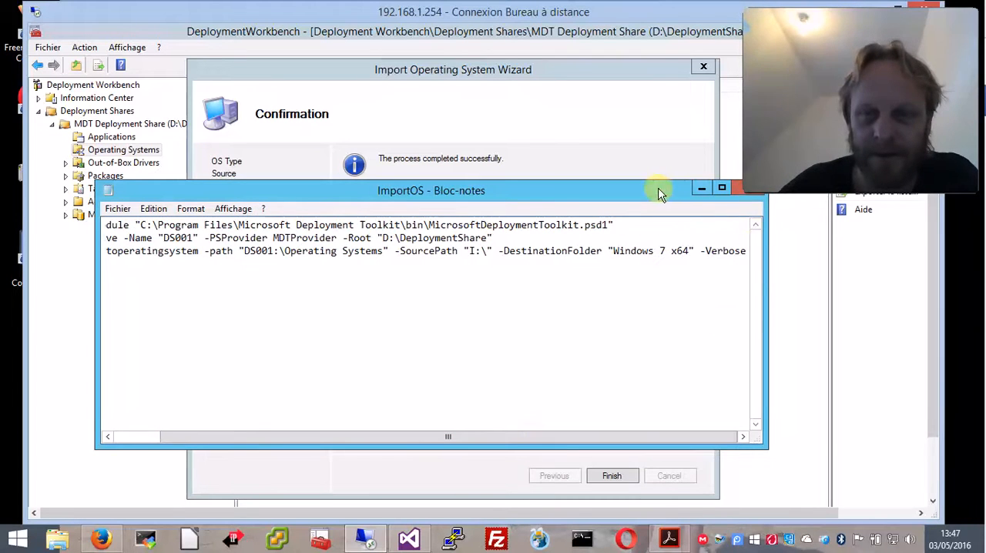
pyautogui.moveTo(654, 191); pyautogui.dragTo(623, 228)
pyautogui.click(716, 225)
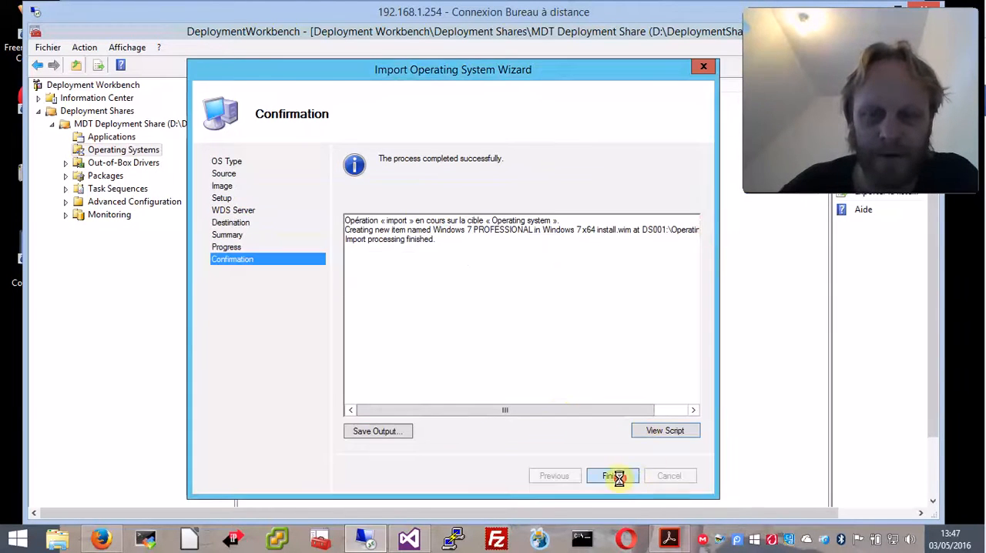
pyautogui.click(617, 475)
# Examine the properties of the imported Windows 7 PROFESSIONAL operating system, and close them
pyautogui.click(315, 99)
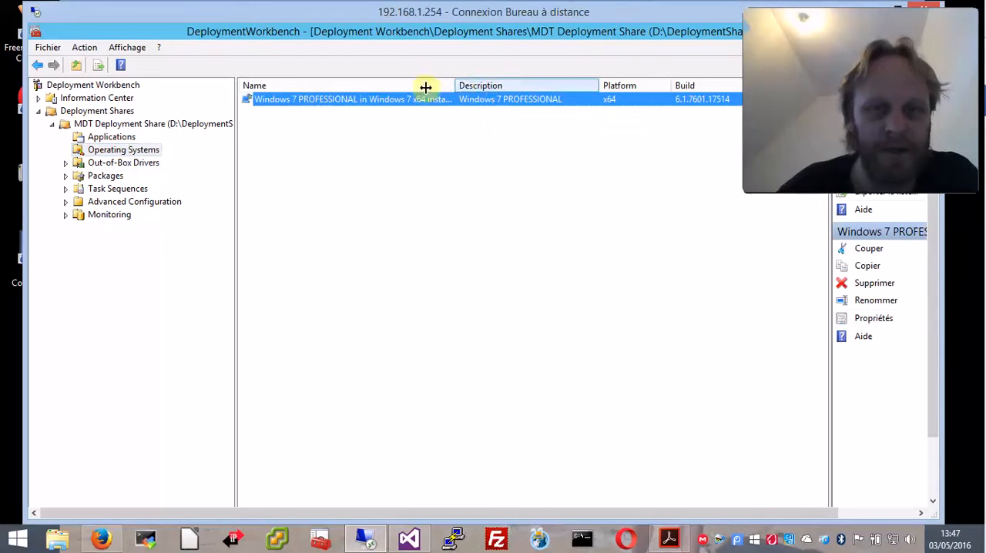
pyautogui.rightClick(410, 110)
pyautogui.click(453, 185)
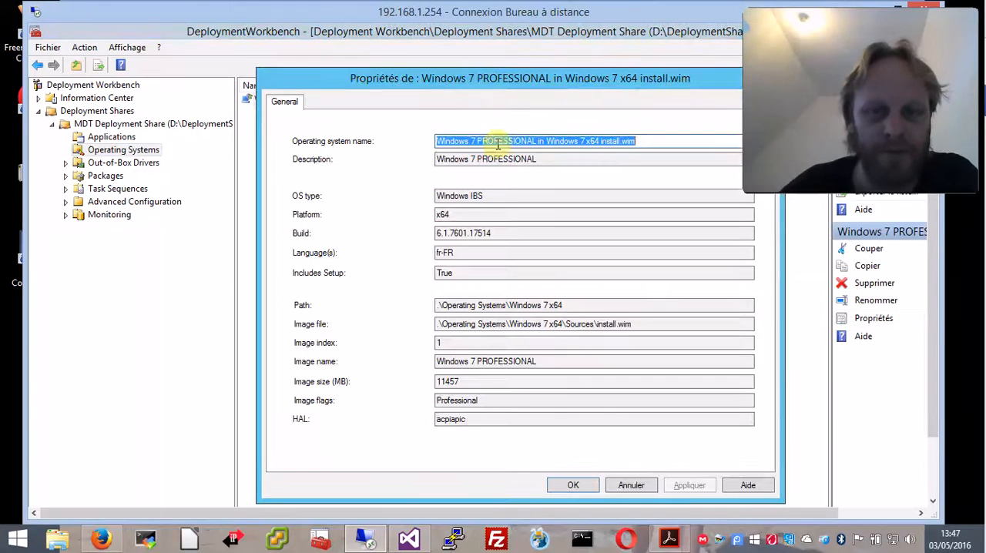
pyautogui.moveTo(551, 79); pyautogui.dragTo(494, 81)
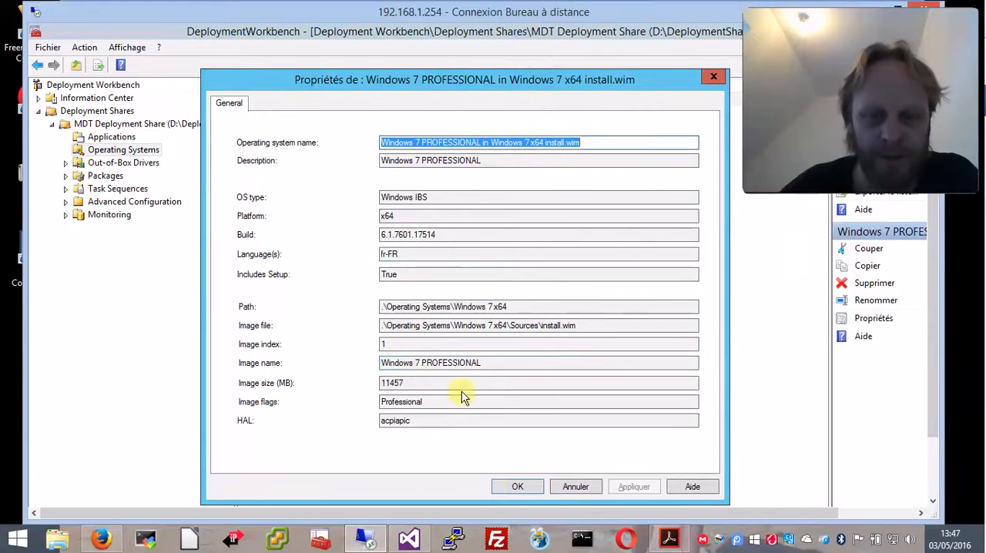
pyautogui.click(518, 486)
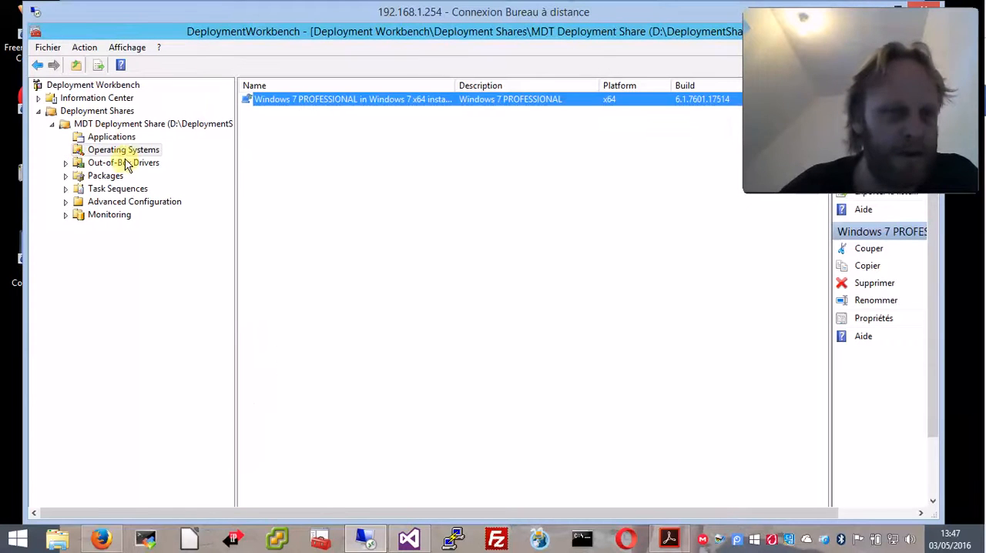
# Start a new task sequence in the share's Task Sequences with ID 01 and name 01
pyautogui.click(106, 188)
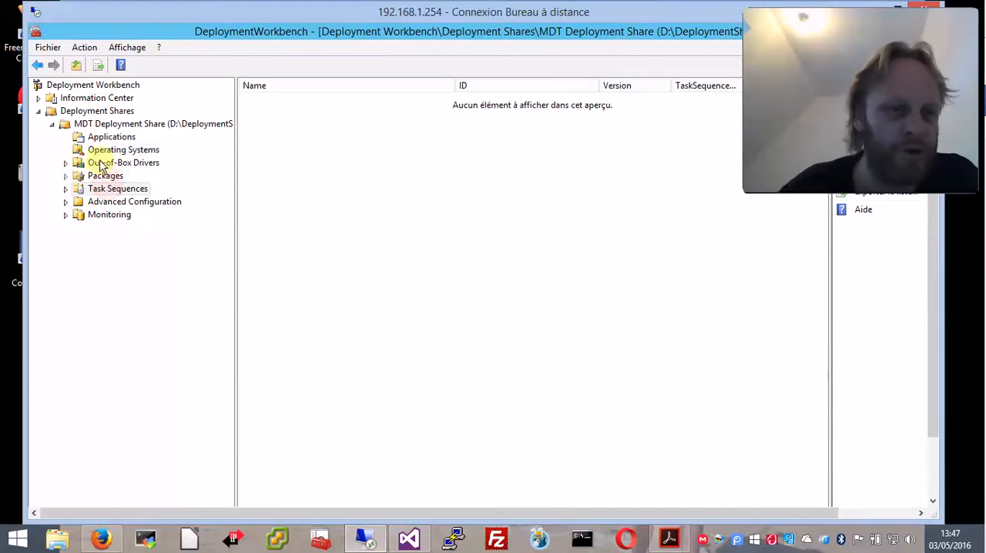
pyautogui.rightClick(125, 189)
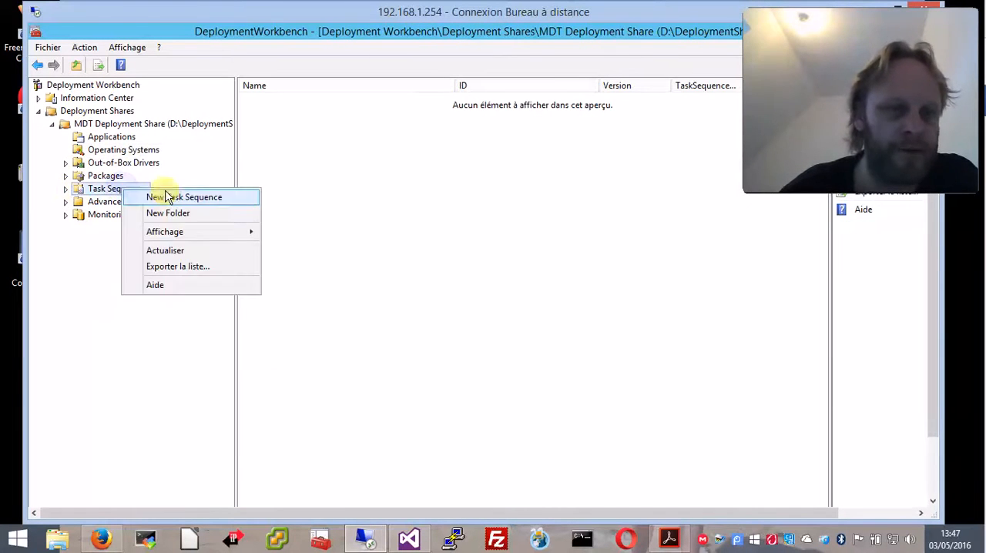
pyautogui.click(168, 194)
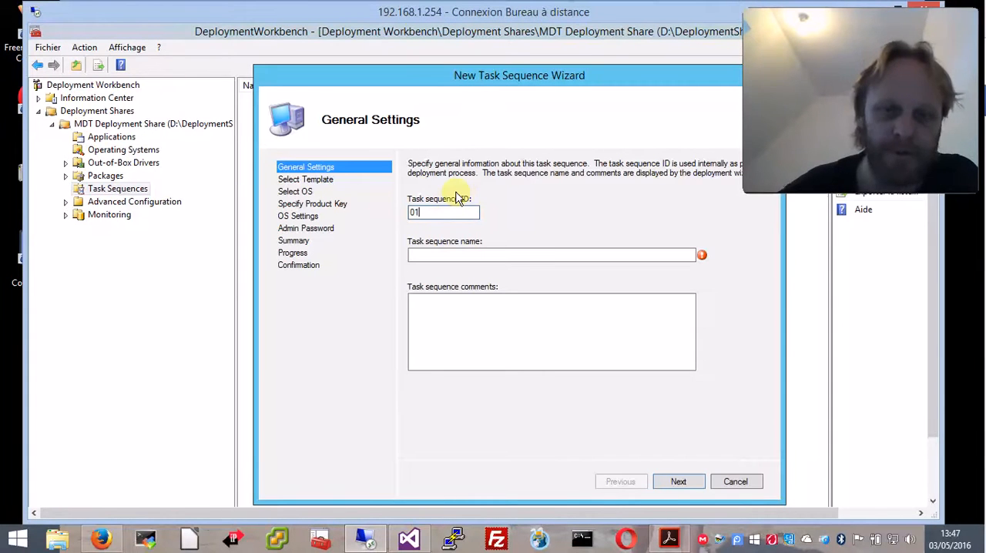
pyautogui.click(428, 258)
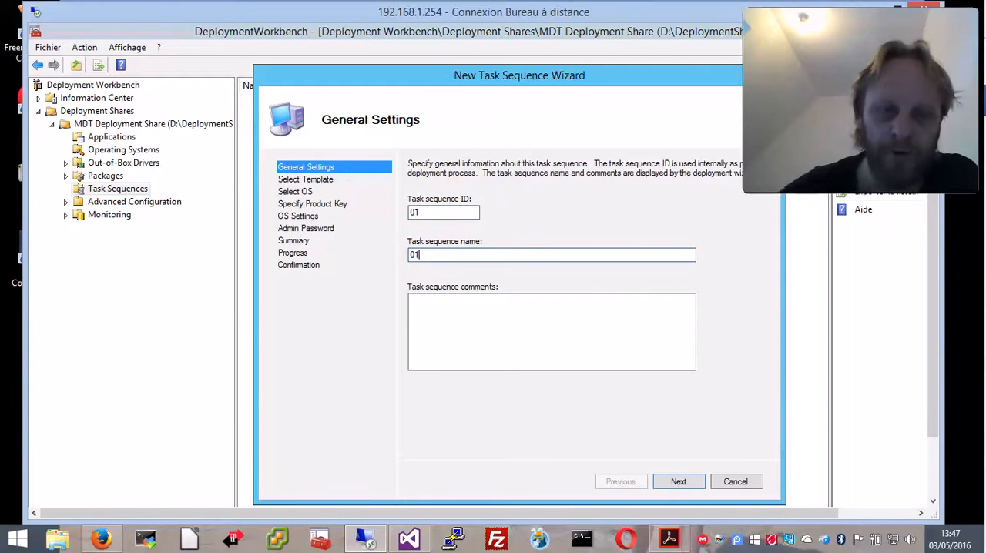
pyautogui.click(686, 481)
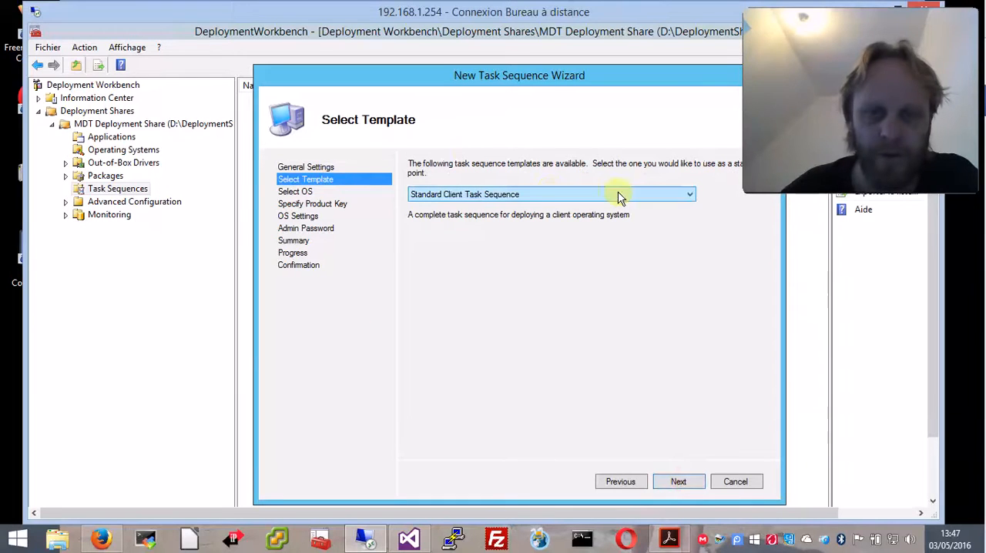
# Look through the task sequence templates, keep Standard Client Task Sequence and continue to the operating system selection
pyautogui.click(551, 194)
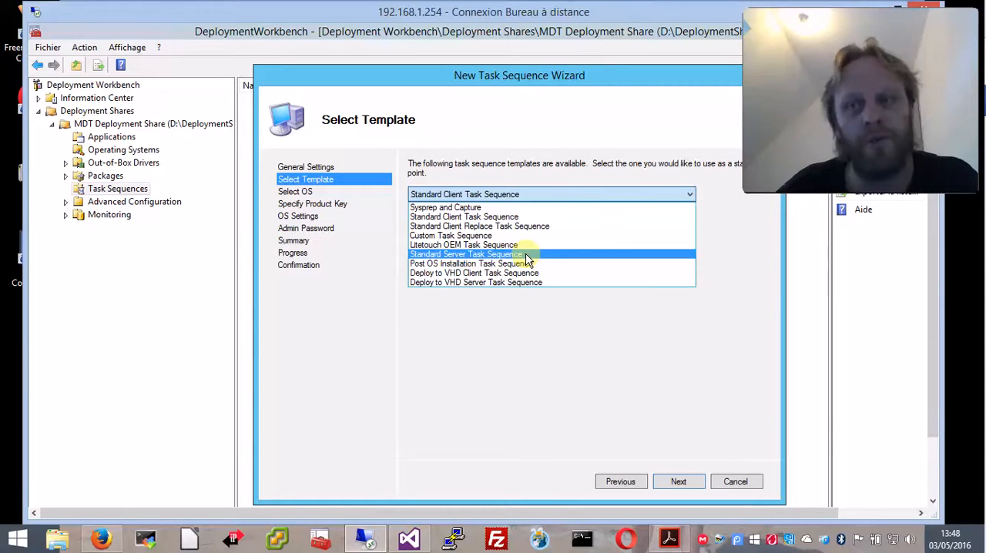
pyautogui.click(513, 341)
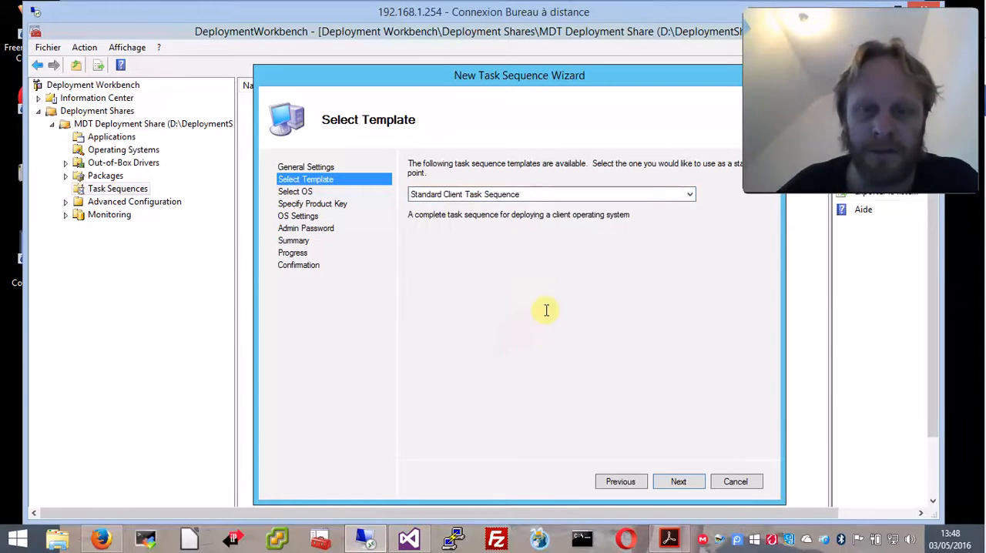
pyautogui.click(679, 482)
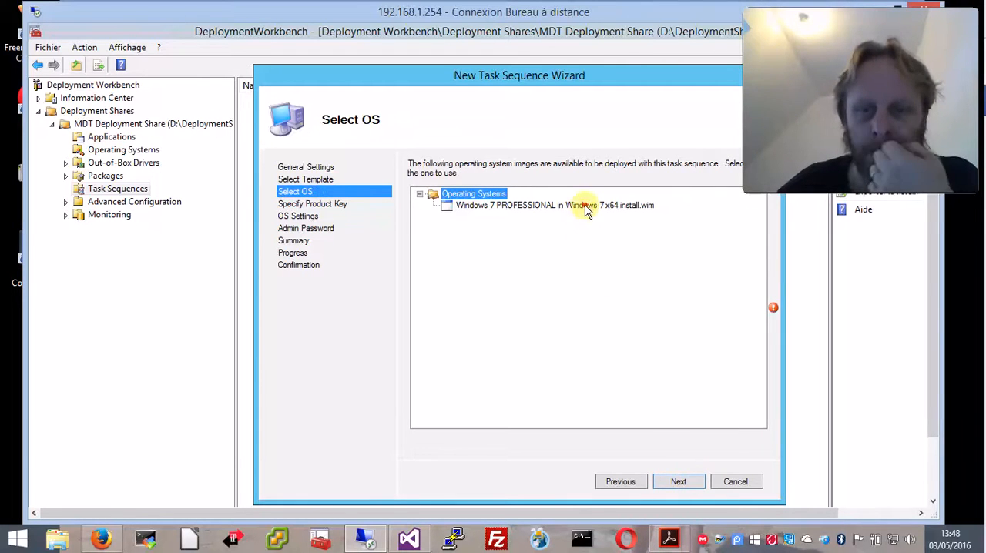
# Select the Windows 7 PROFESSIONAL x64 image for the task sequence, compare the product key options and specify no key at this time
pyautogui.click(586, 206)
pyautogui.click(678, 482)
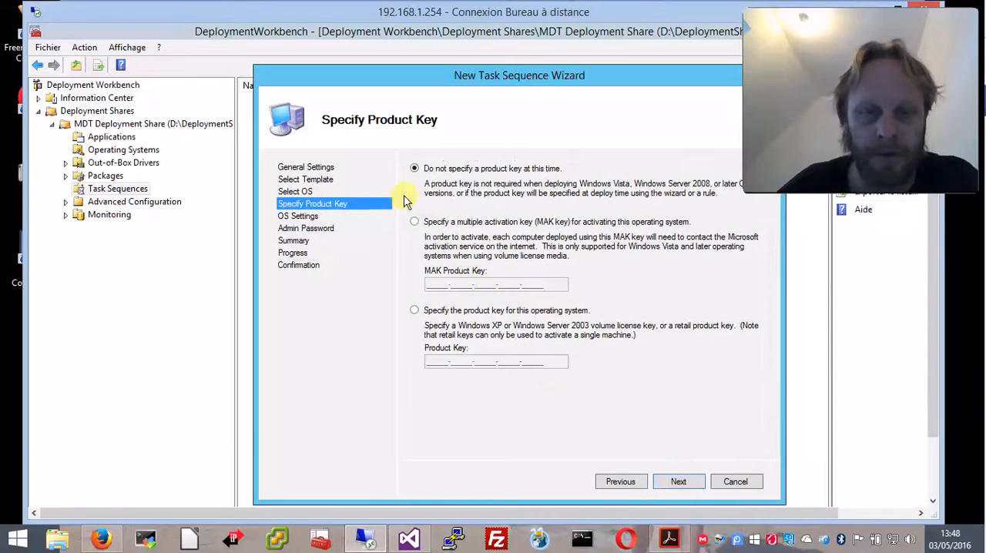
pyautogui.click(466, 223)
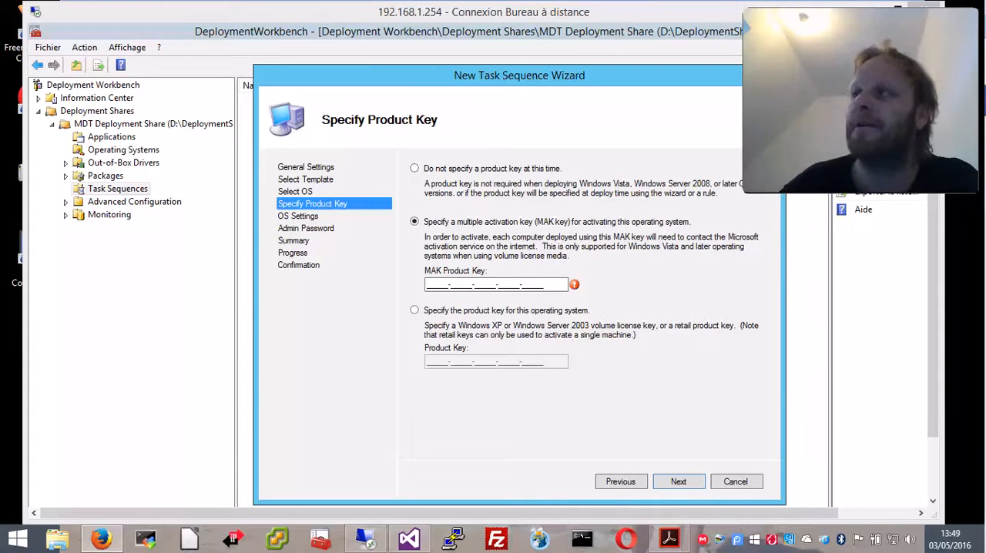
pyautogui.click(463, 313)
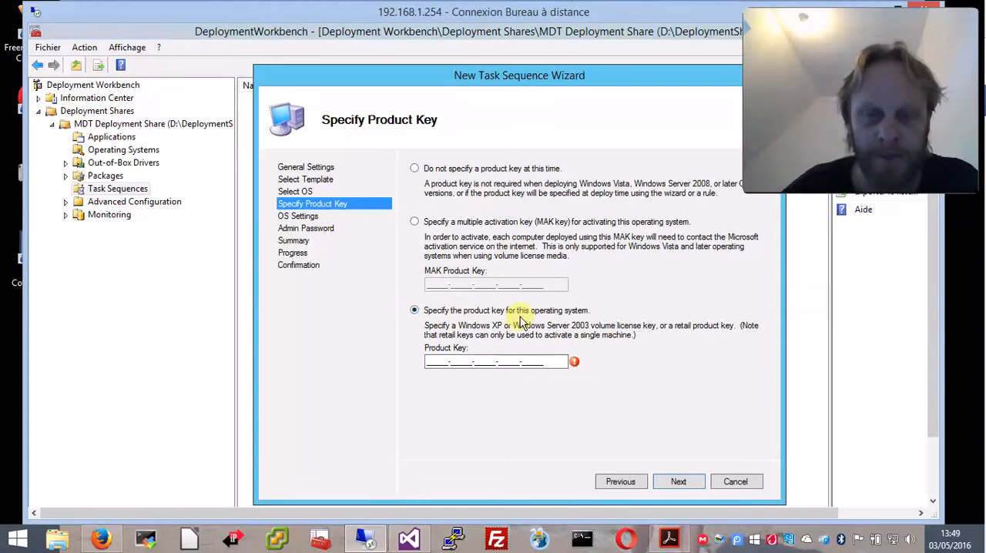
pyautogui.click(433, 169)
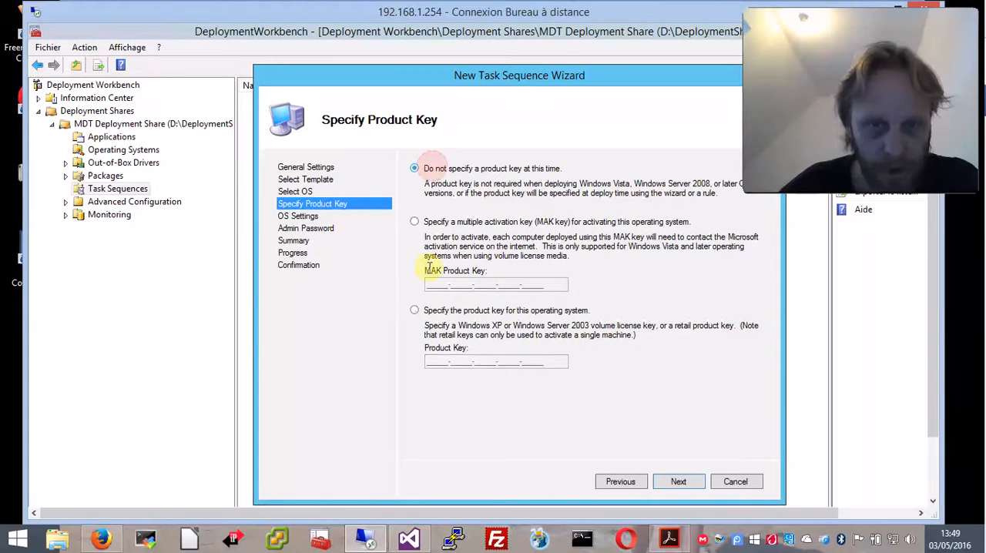
pyautogui.click(671, 481)
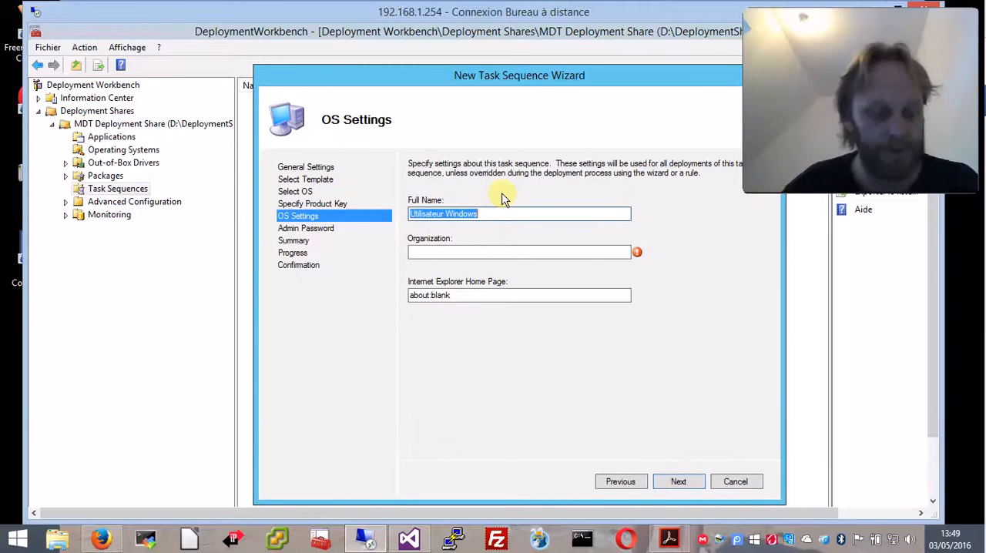
pyautogui.write('Administratour')
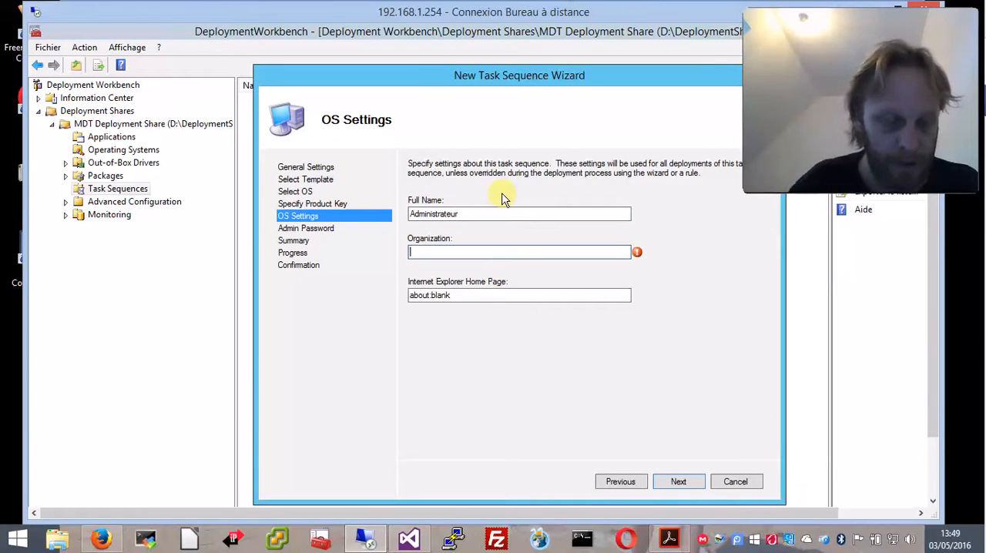
pyautogui.write('Chez Wam')
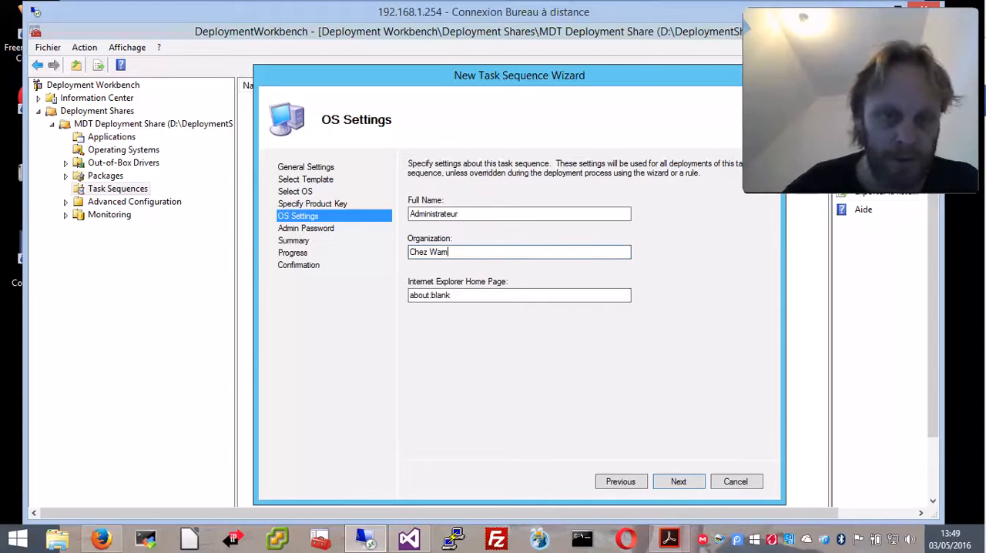
pyautogui.doubleClick(465, 295)
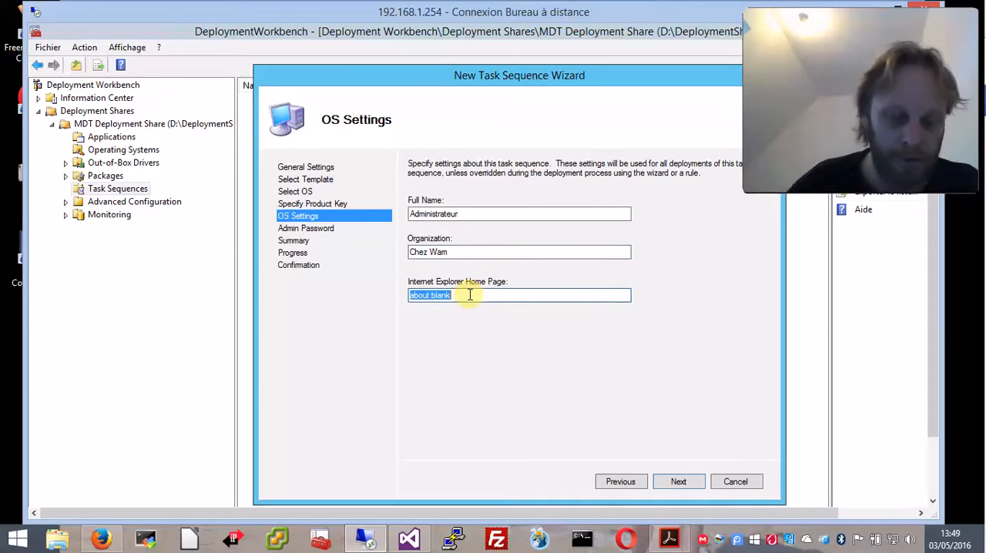
pyautogui.write('http:')
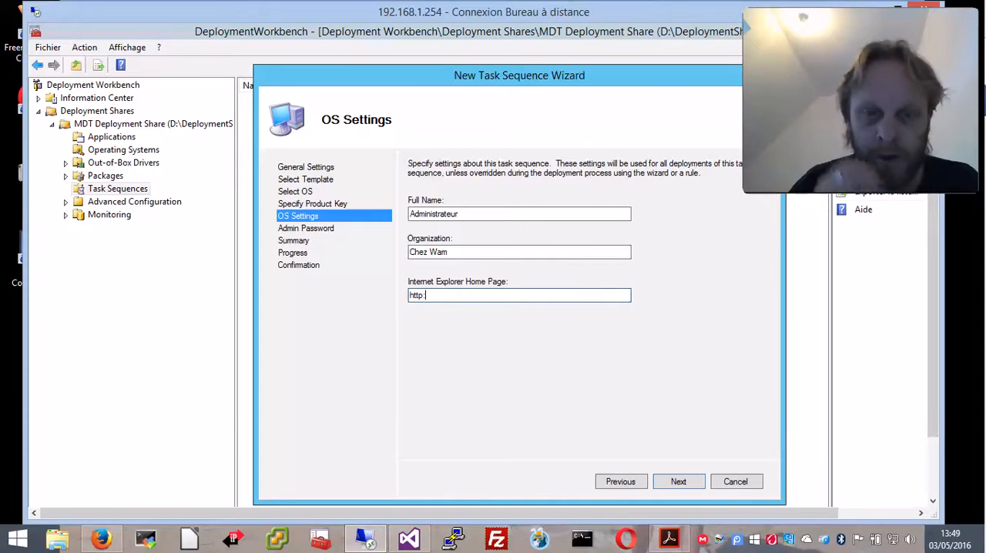
pyautogui.write('//')
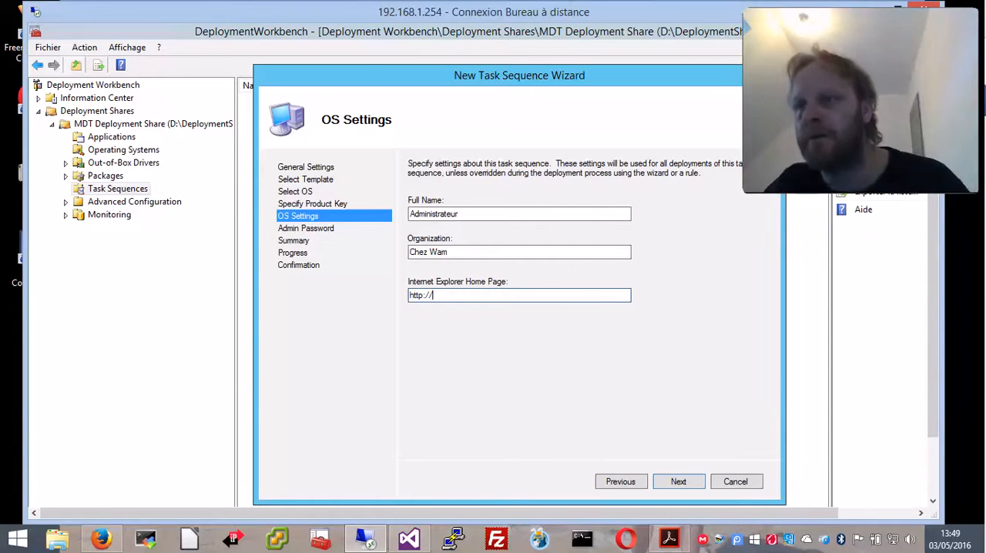
pyautogui.write('google.fr')
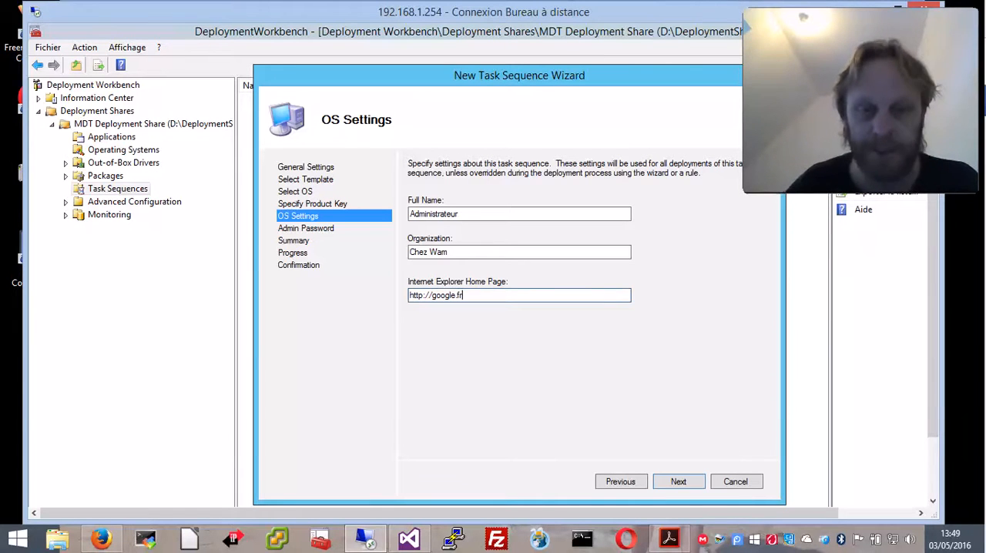
pyautogui.click(680, 480)
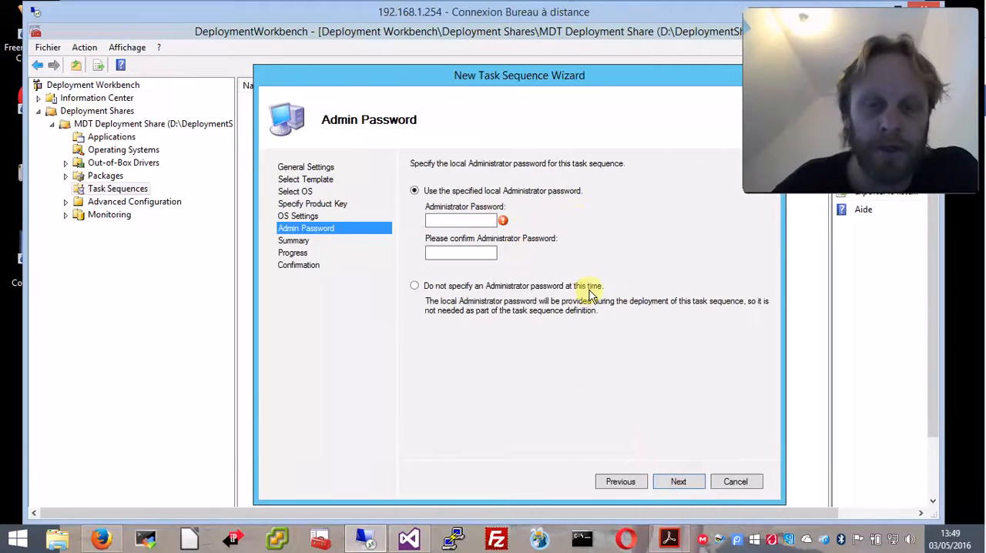
# Enter and confirm the local Administrator password, and finish creating the task sequence
pyautogui.click(459, 221)
pyautogui.write('P@ssw0rd')
pyautogui.press('Tab')
pyautogui.write('P@ssw0rd')
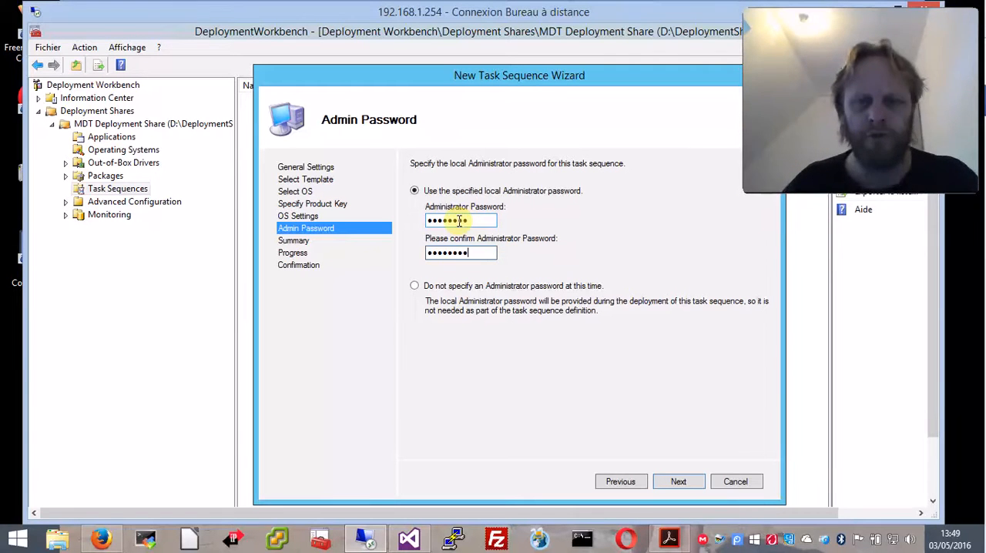
pyautogui.click(693, 482)
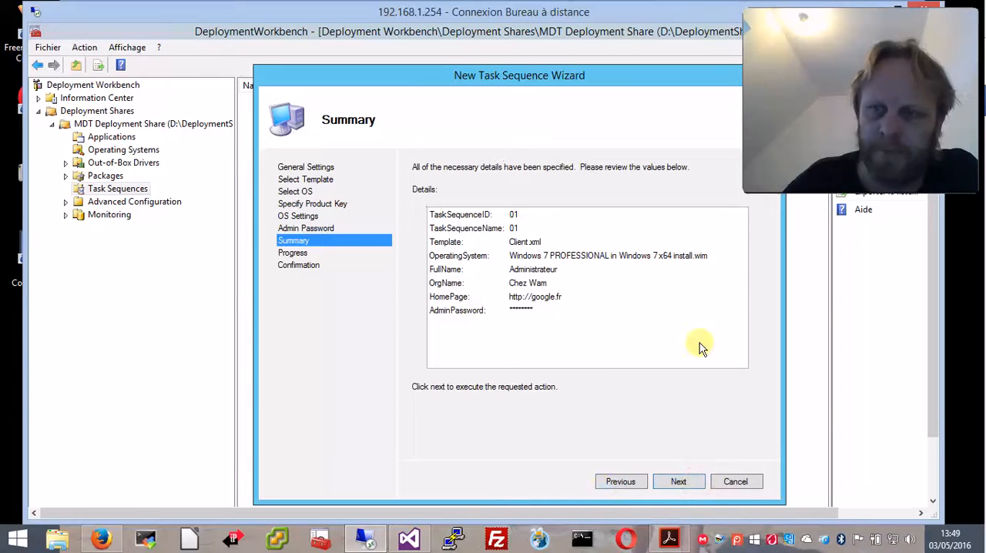
pyautogui.click(681, 482)
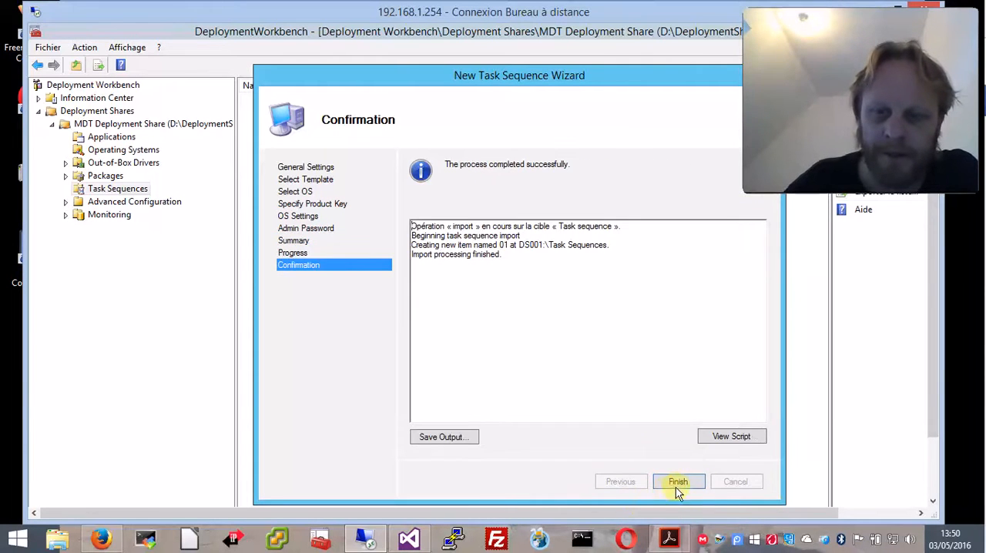
pyautogui.click(672, 484)
# Open the properties of task sequence 01 and look through its general settings, task steps and operating system information
pyautogui.click(262, 99)
pyautogui.rightClick(262, 97)
pyautogui.click(322, 173)
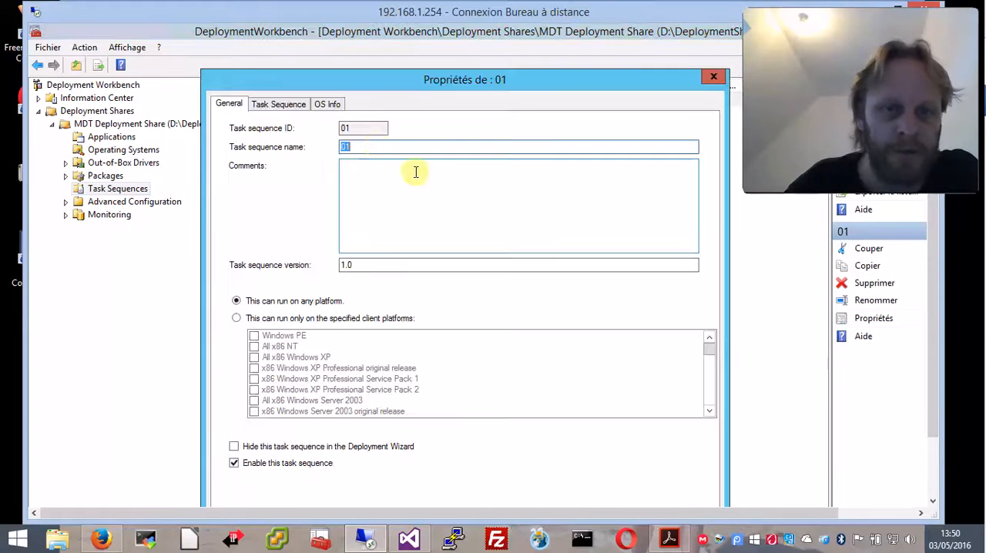
pyautogui.moveTo(392, 81); pyautogui.dragTo(358, 65)
pyautogui.click(260, 91)
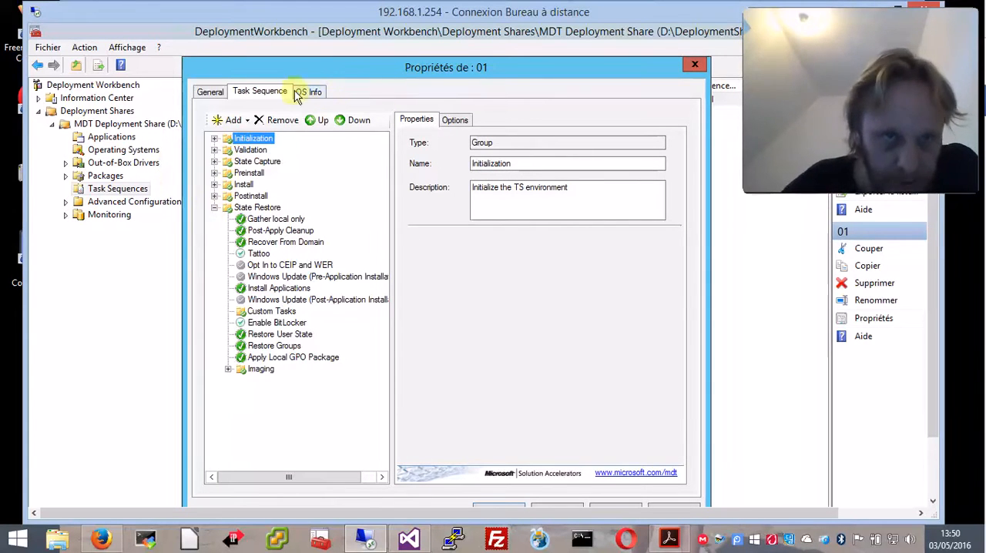
pyautogui.click(316, 93)
pyautogui.click(257, 92)
pyautogui.click(213, 94)
pyautogui.click(262, 92)
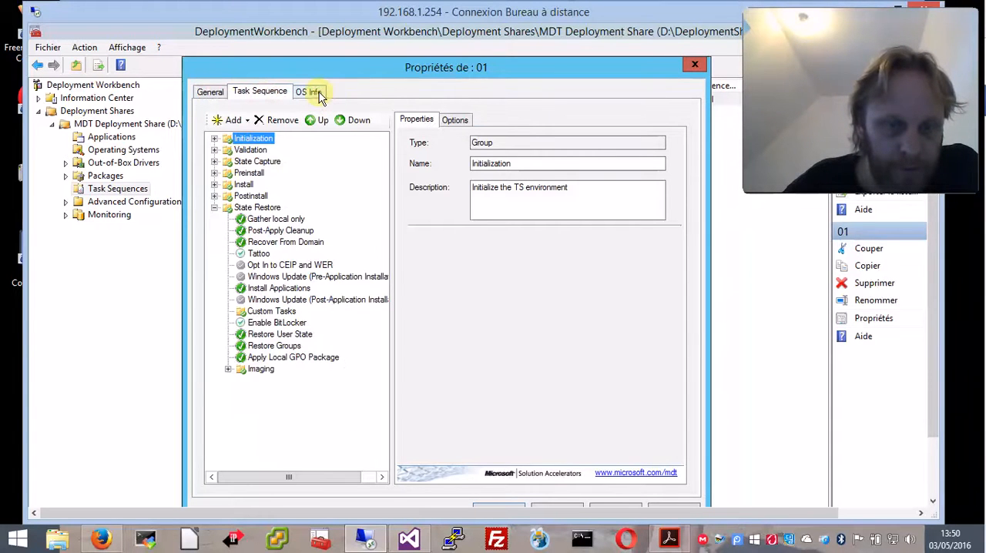
pyautogui.moveTo(436, 68); pyautogui.dragTo(439, 44)
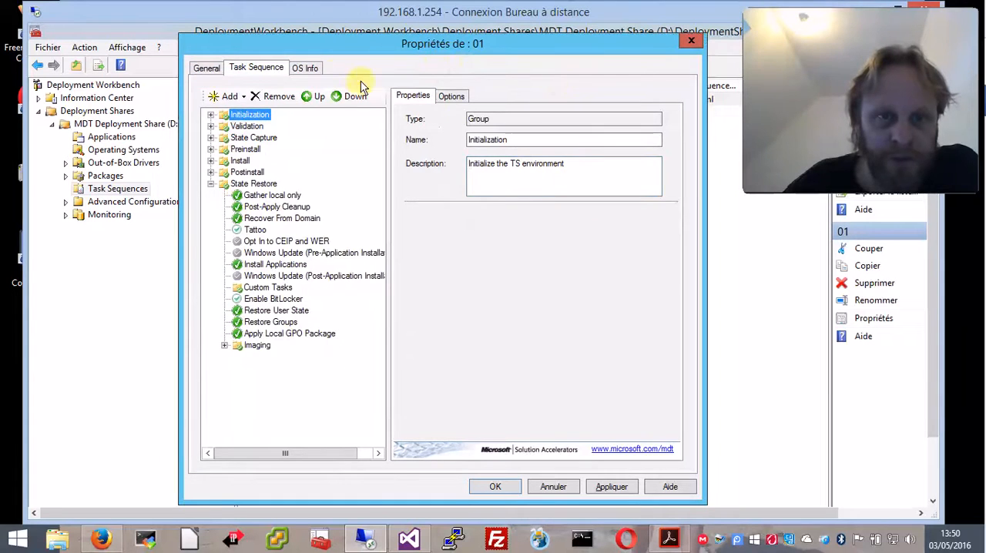
pyautogui.click(304, 68)
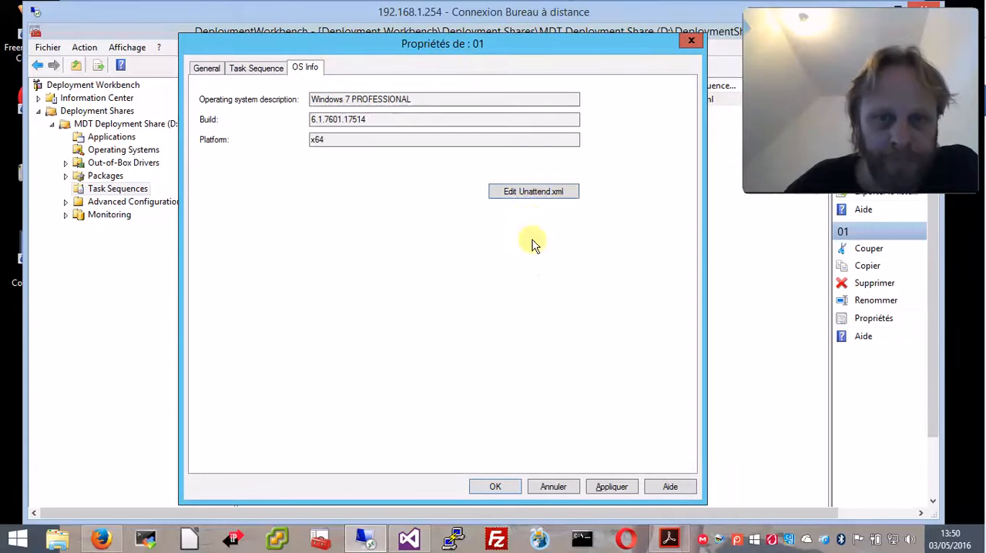
# Open the task sequence's Unattend.xml for editing and show the remote desktop session full screen
pyautogui.click(529, 194)
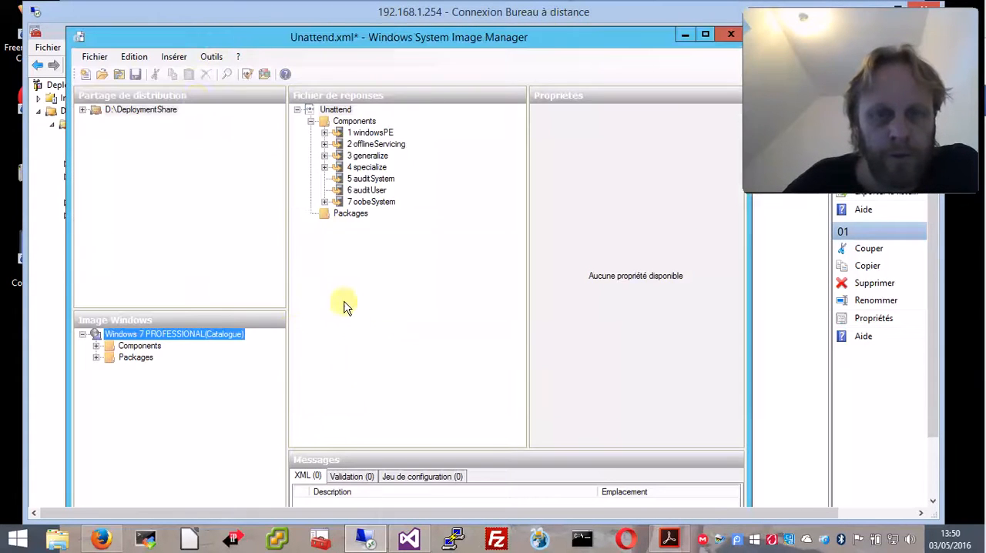
pyautogui.moveTo(412, 43); pyautogui.dragTo(407, 34)
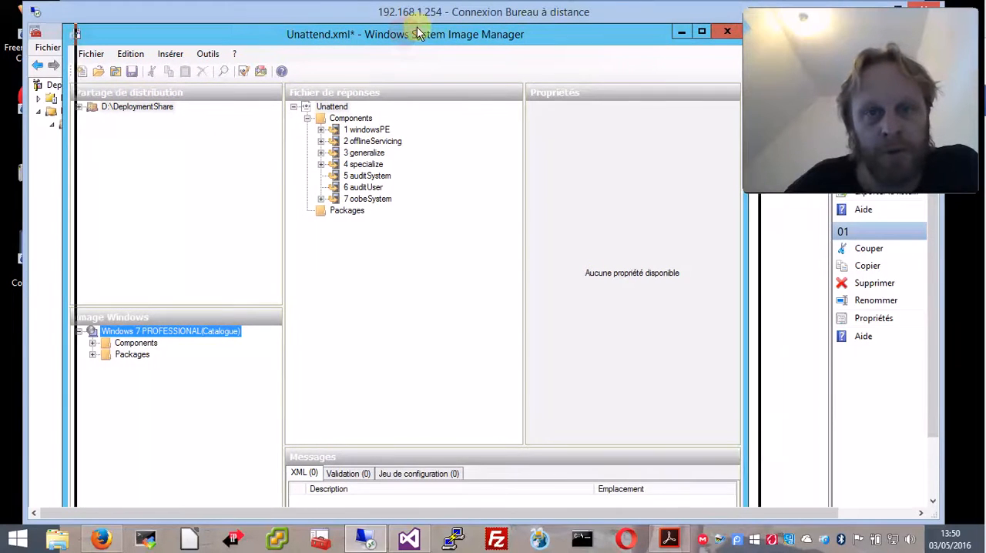
pyautogui.doubleClick(453, 11)
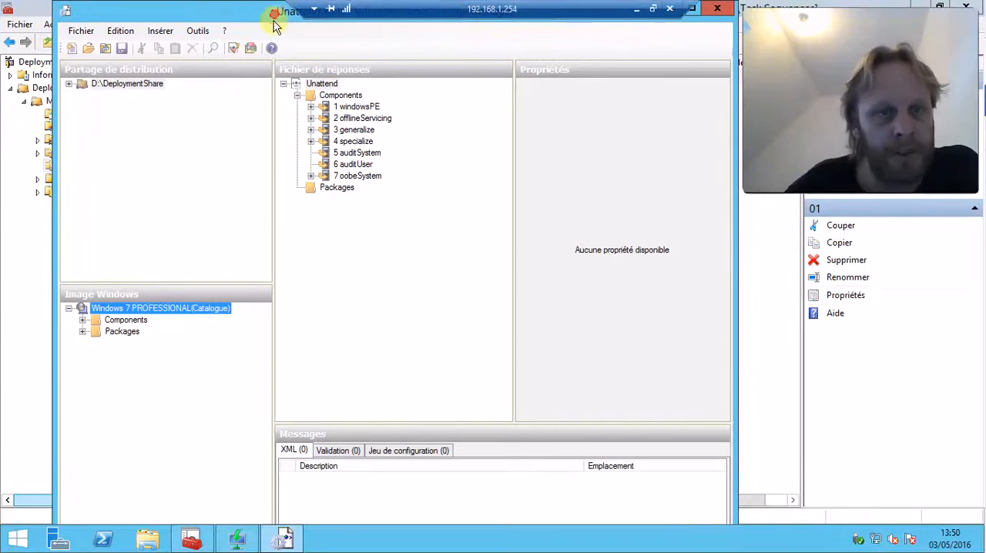
pyautogui.moveTo(274, 14); pyautogui.dragTo(272, 23)
pyautogui.moveTo(205, 26); pyautogui.dragTo(217, 17)
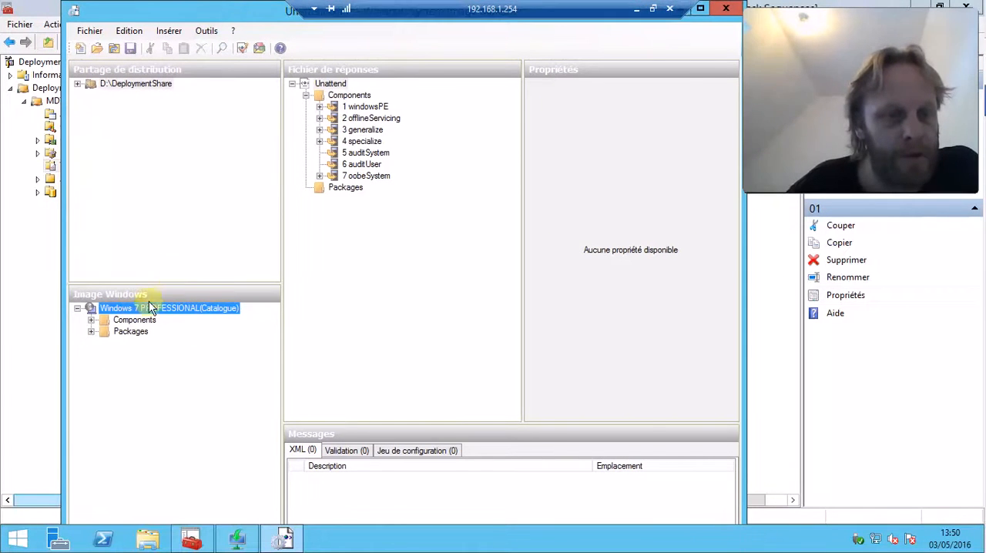
# Examine the International-Core and Setup components of the windowsPE pass in the answer file, and collapse them again
pyautogui.click(320, 107)
pyautogui.click(333, 117)
pyautogui.click(333, 142)
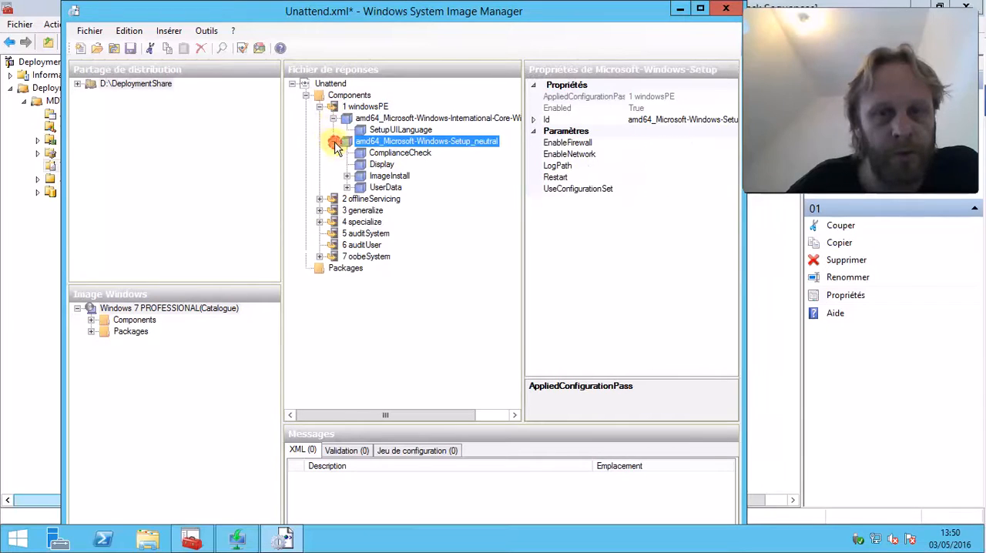
pyautogui.click(333, 142)
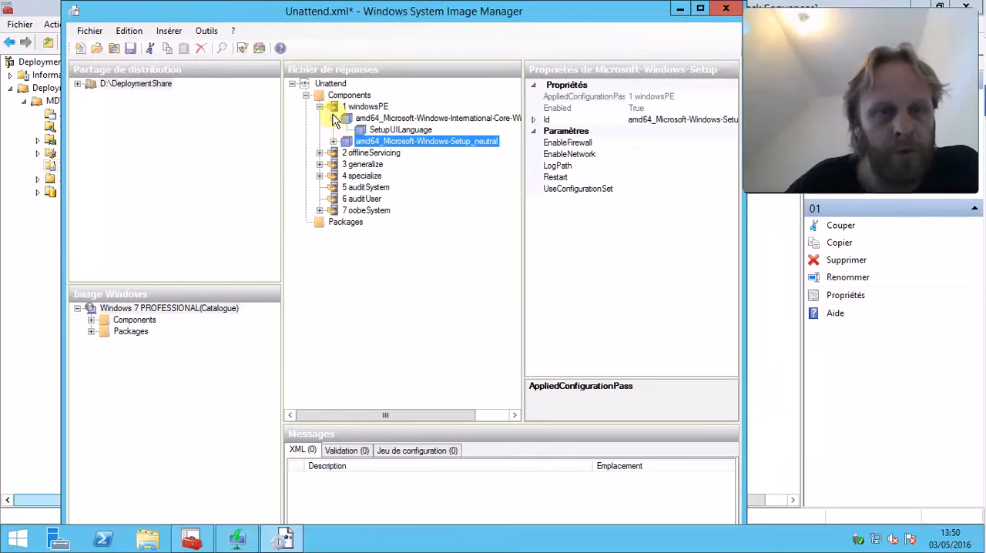
pyautogui.click(332, 119)
pyautogui.click(319, 107)
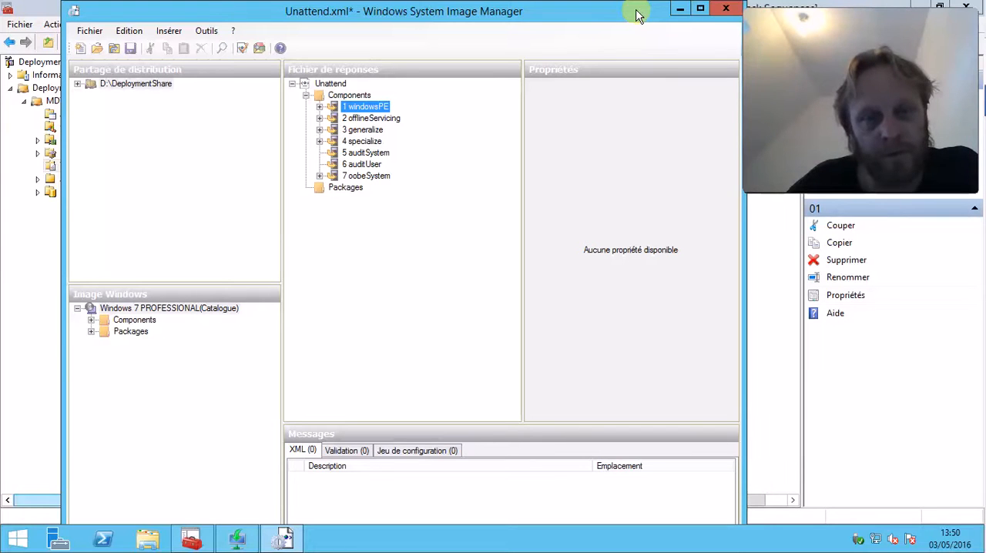
# Shrink and reposition the answer file window over the task sequence properties, and close it without saving the changes
pyautogui.moveTo(636, 14); pyautogui.dragTo(630, 31)
pyautogui.moveTo(740, 23); pyautogui.dragTo(703, 46)
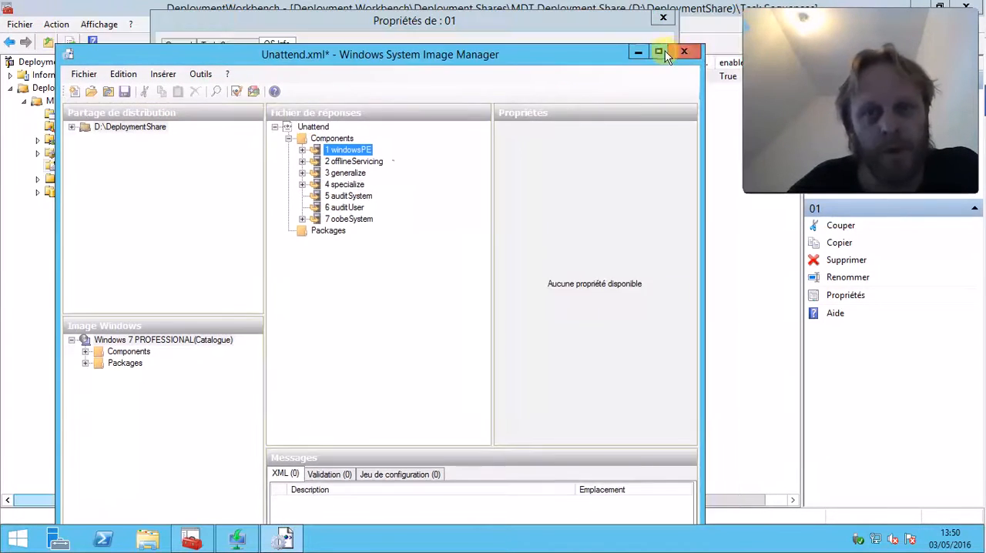
pyautogui.moveTo(593, 57); pyautogui.dragTo(616, 31)
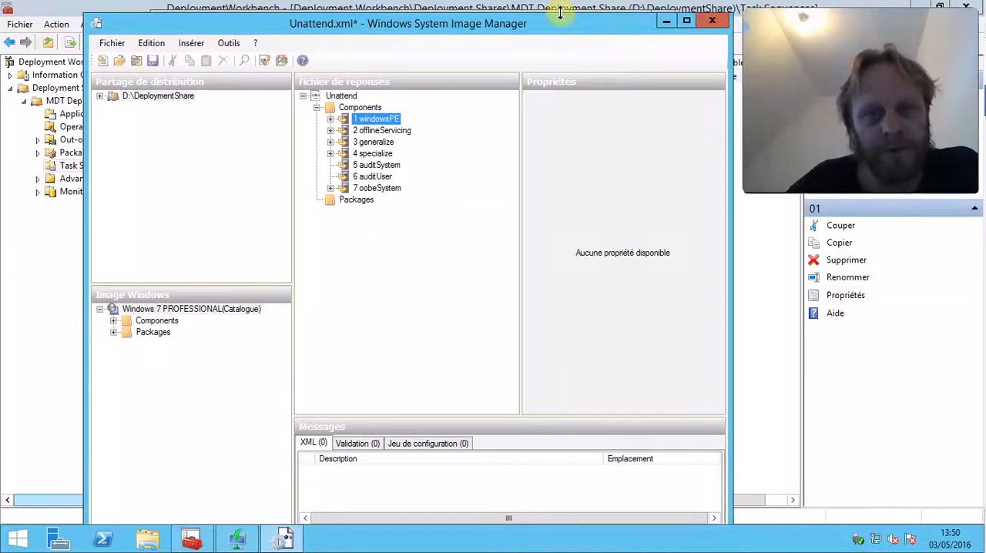
pyautogui.moveTo(730, 16); pyautogui.dragTo(639, 135)
pyautogui.moveTo(520, 140); pyautogui.dragTo(561, 70)
pyautogui.moveTo(679, 69); pyautogui.dragTo(714, 54)
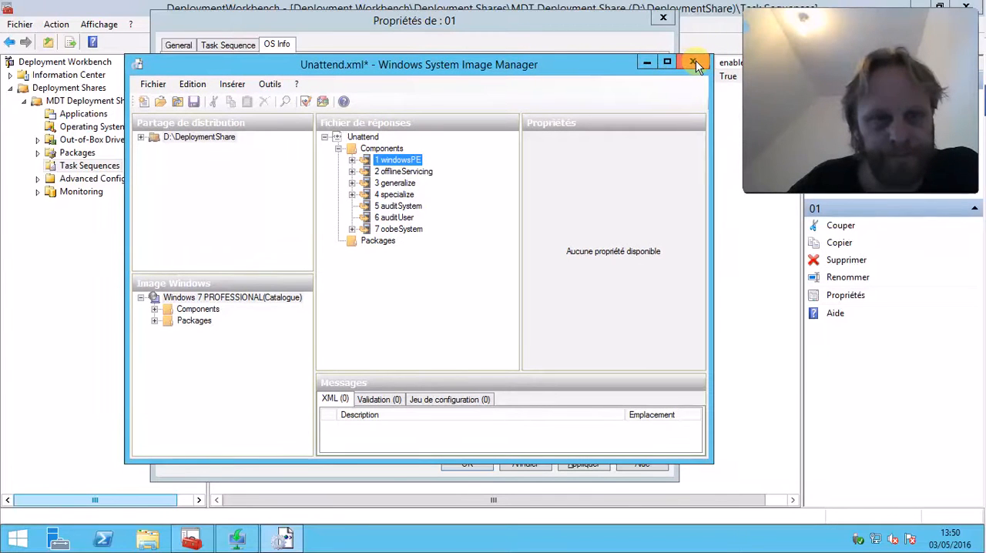
pyautogui.click(695, 61)
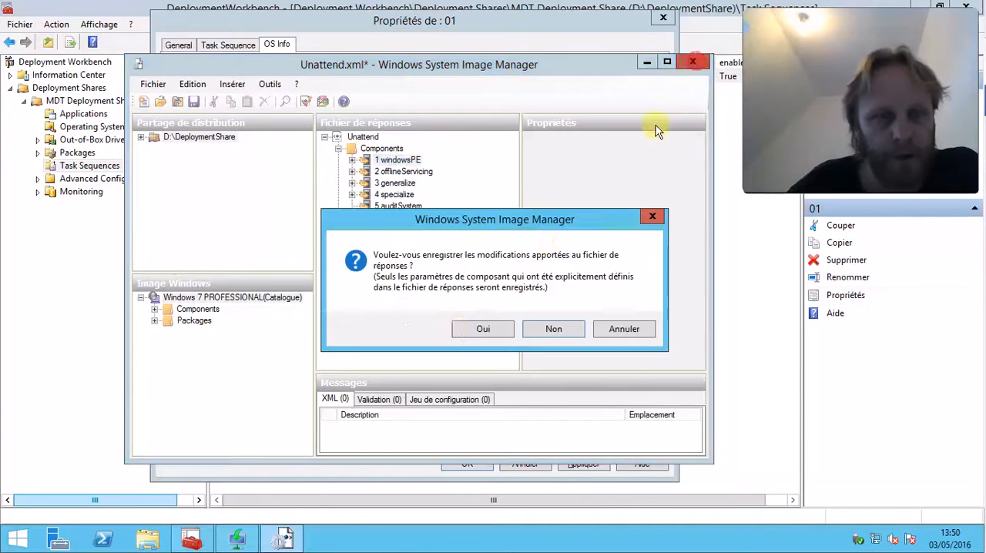
pyautogui.click(548, 331)
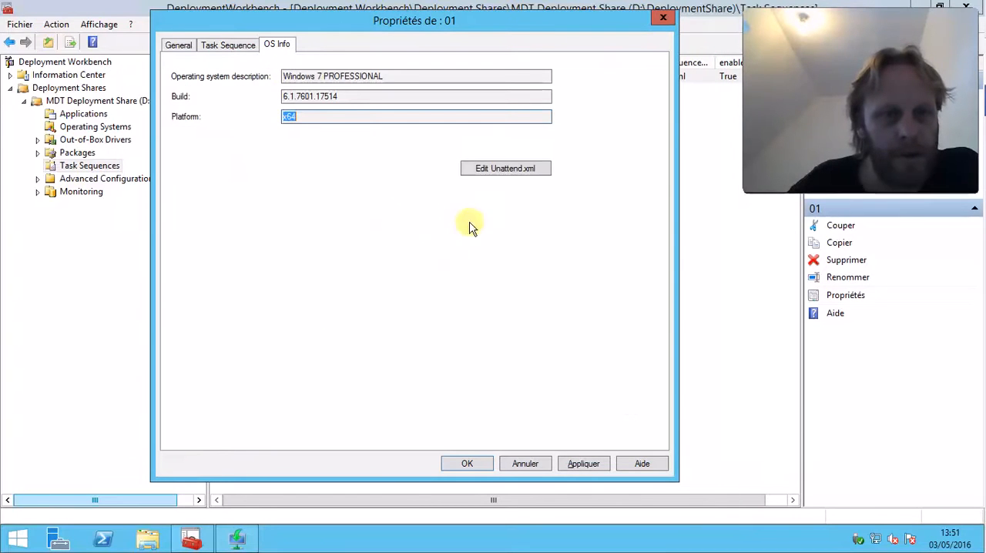
# Review the general settings and the task step list of task sequence 01 again
pyautogui.click(177, 45)
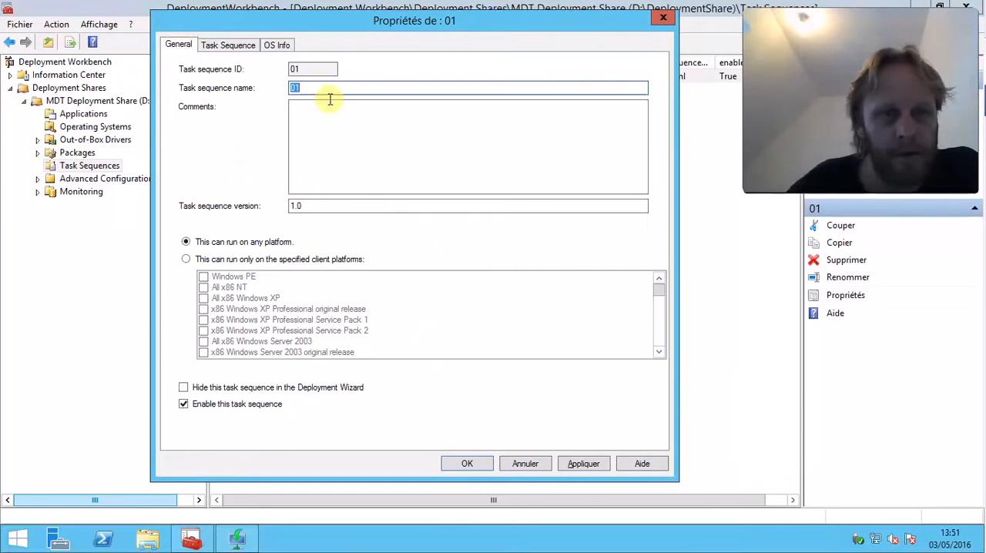
pyautogui.click(225, 43)
pyautogui.click(175, 44)
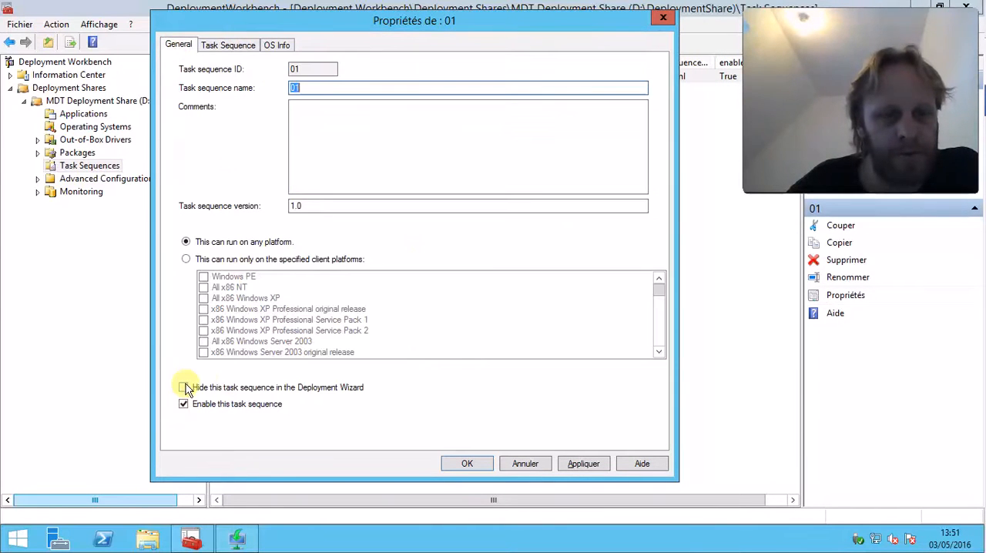
pyautogui.click(231, 46)
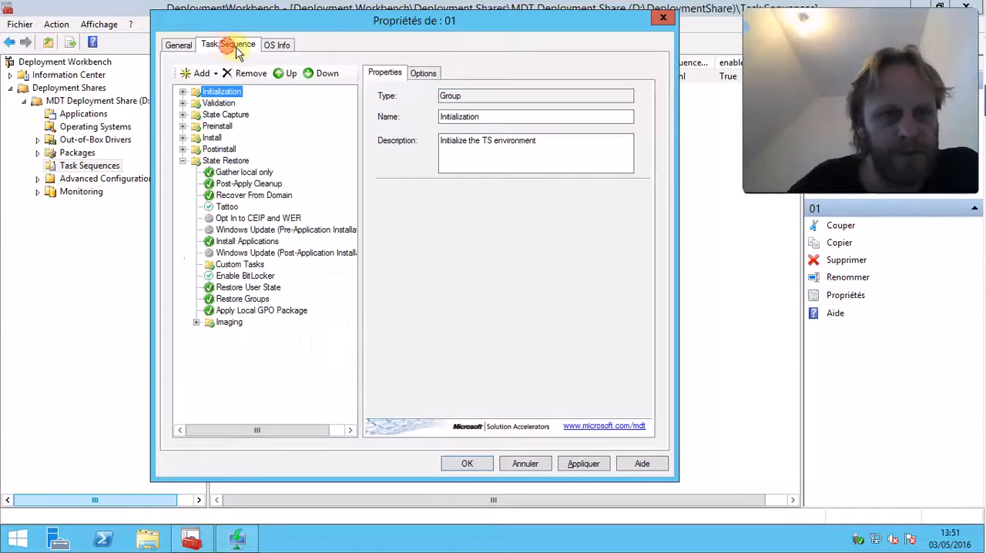
# Check the operating system information of task sequence 01 and close its properties
pyautogui.click(278, 46)
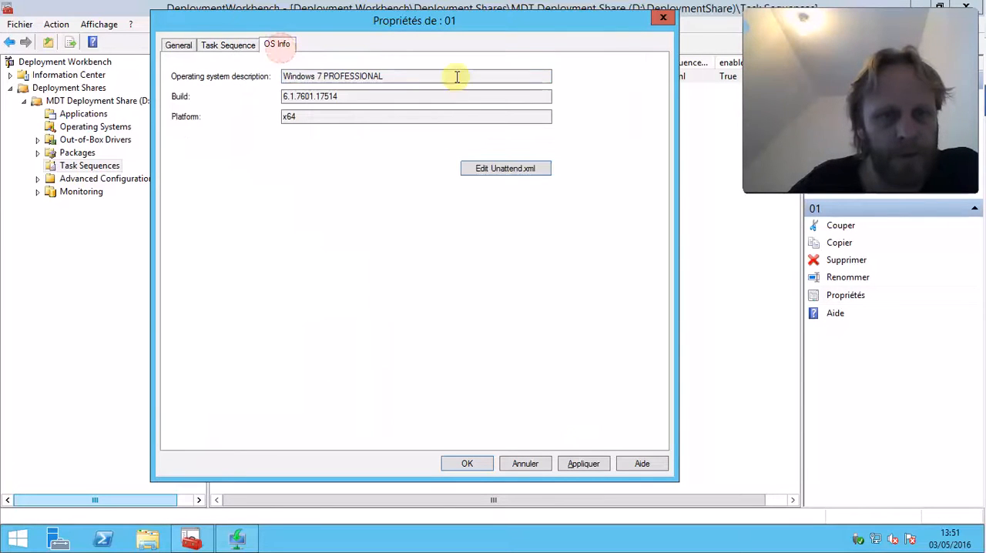
pyautogui.click(663, 19)
pyautogui.click(409, 147)
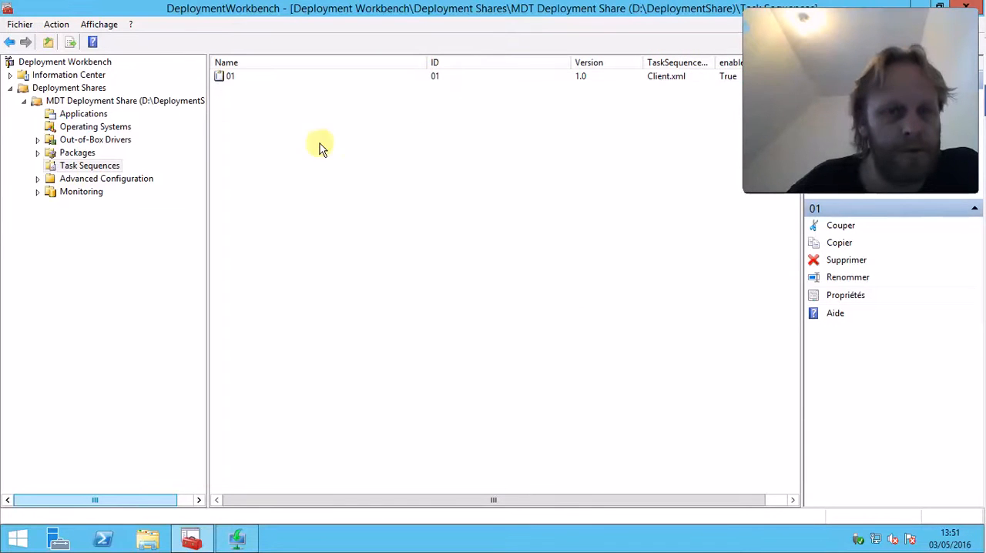
# Open the properties of MDT Deployment Share (D:\DeploymentShare) and enable multicast for it
pyautogui.click(126, 103)
pyautogui.rightClick(126, 103)
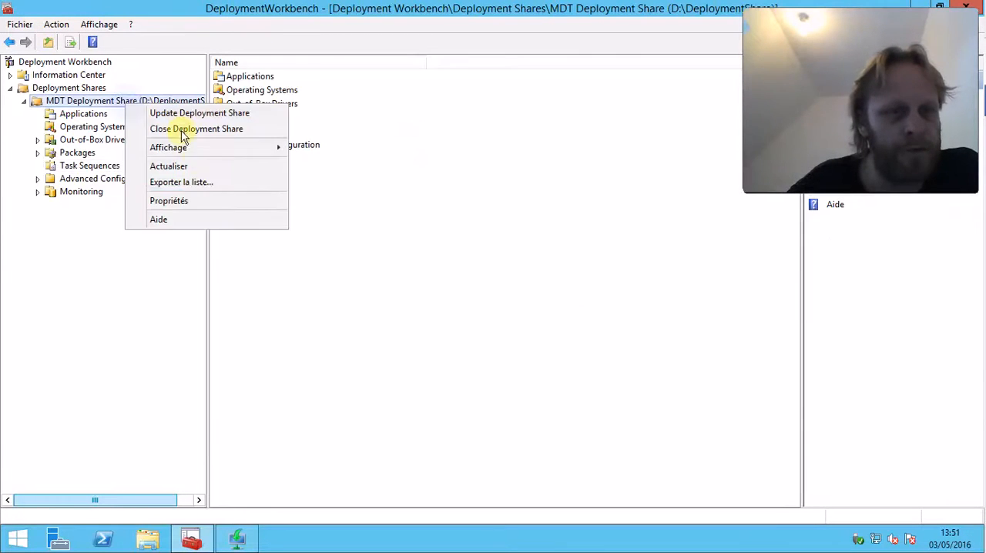
pyautogui.click(199, 199)
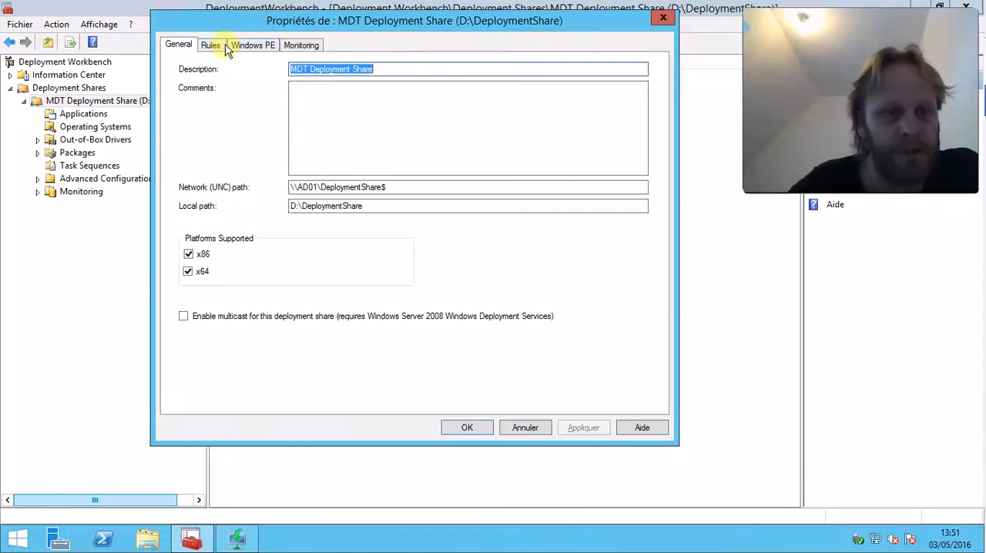
pyautogui.click(185, 317)
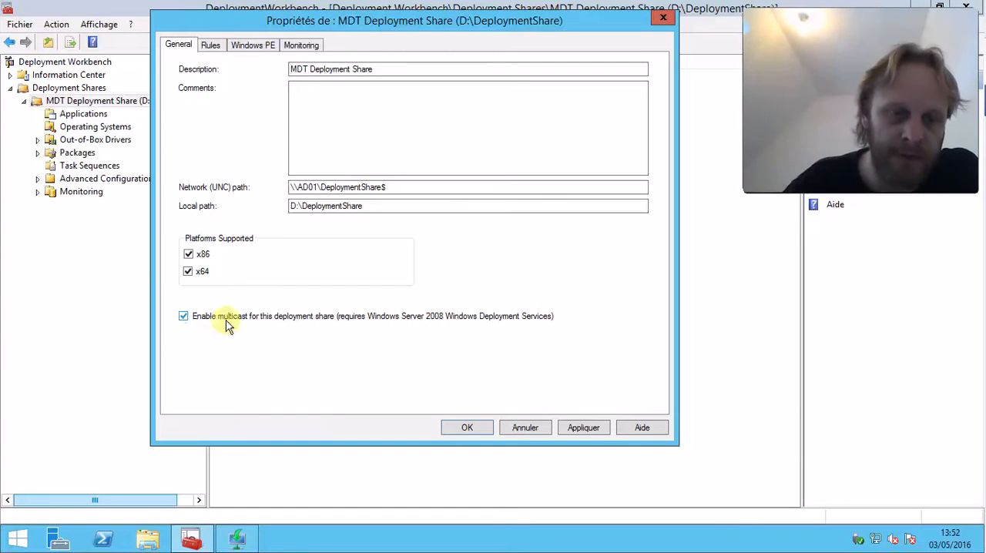
# Examine the Settings and Default sections of the deployment share's rules
pyautogui.click(218, 46)
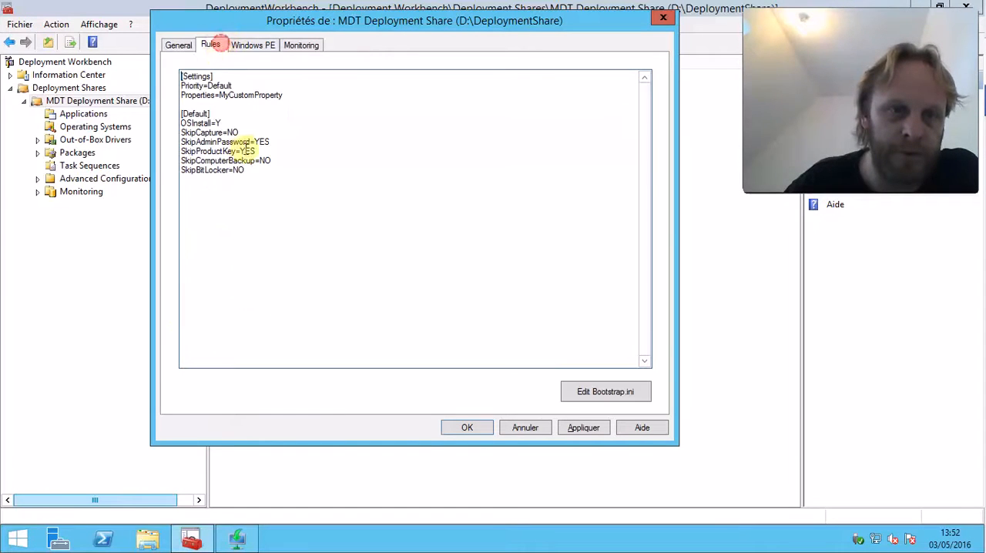
pyautogui.moveTo(280, 168); pyautogui.dragTo(180, 76)
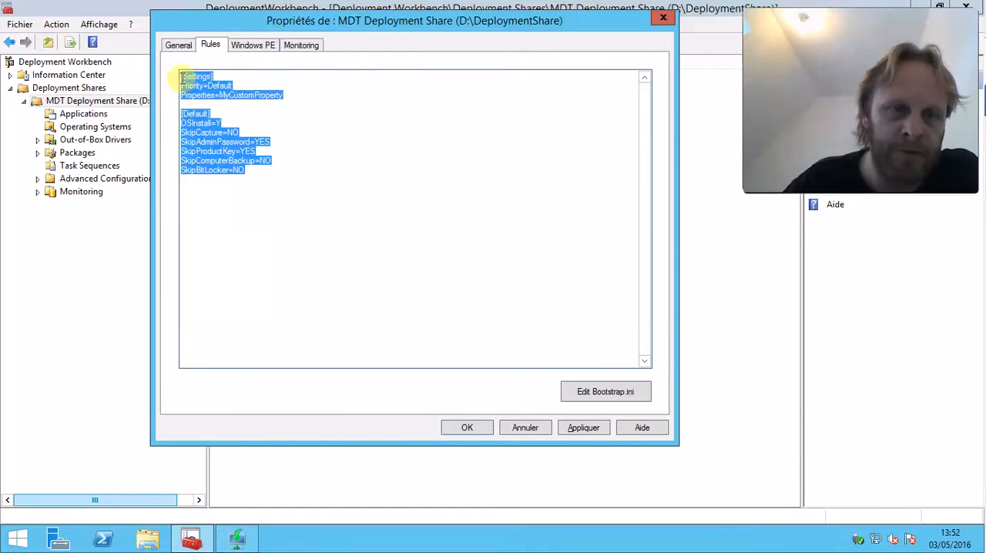
pyautogui.moveTo(372, 23); pyautogui.dragTo(381, 36)
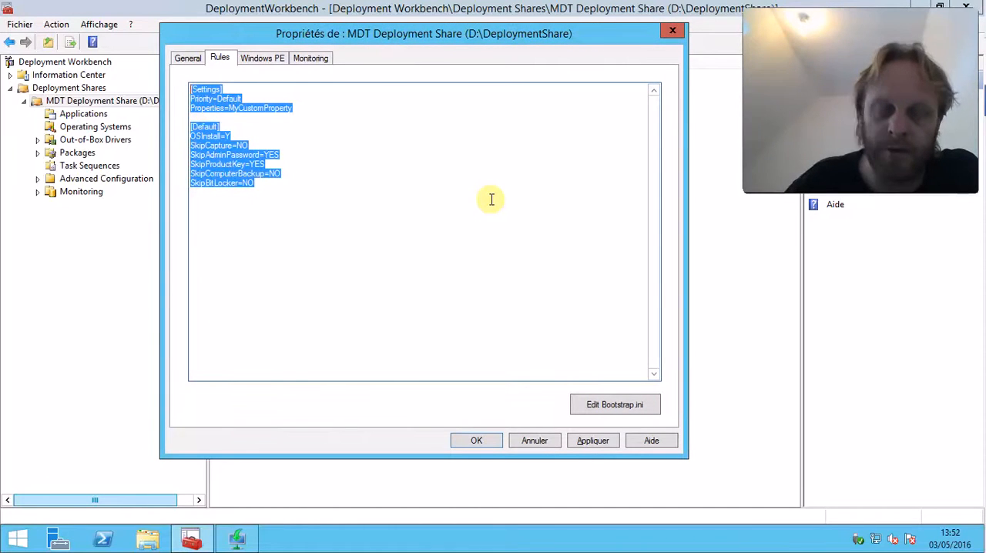
pyautogui.click(341, 195)
pyautogui.moveTo(265, 190); pyautogui.dragTo(190, 89)
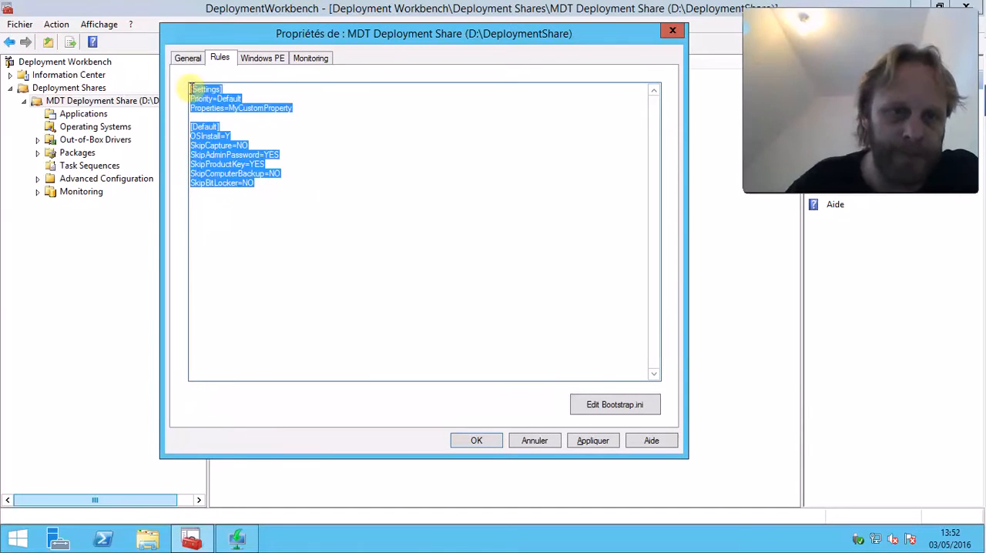
pyautogui.click(305, 136)
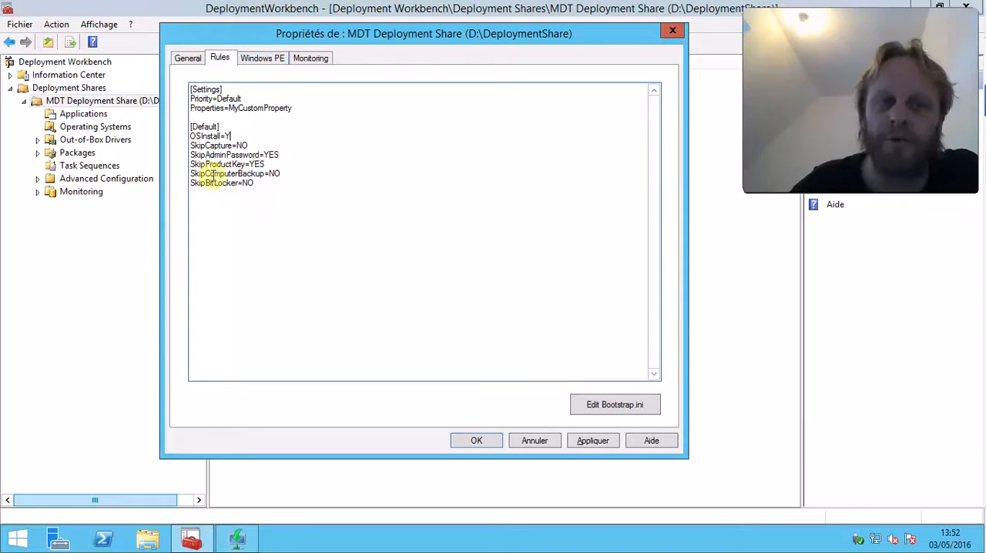
# Turn off generation of the Lite Touch bootable ISO image for both the x86 and x64 Windows PE platforms, and apply the changes
pyautogui.click(262, 58)
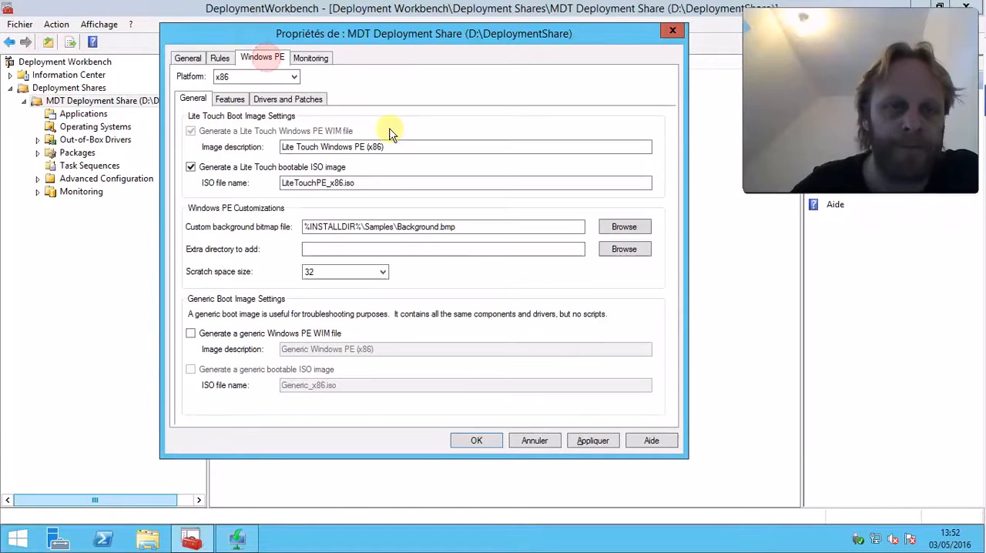
pyautogui.click(191, 167)
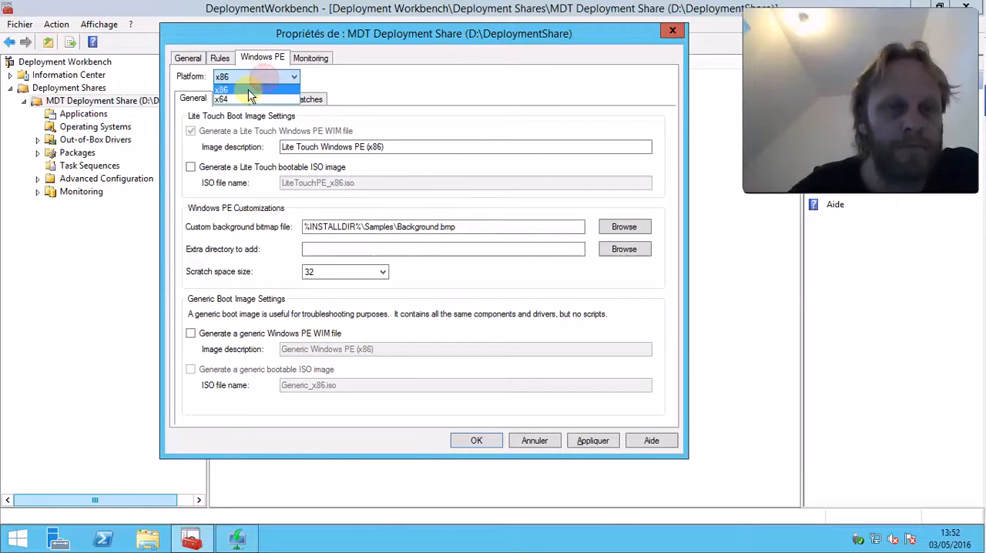
pyautogui.click(242, 100)
pyautogui.click(190, 167)
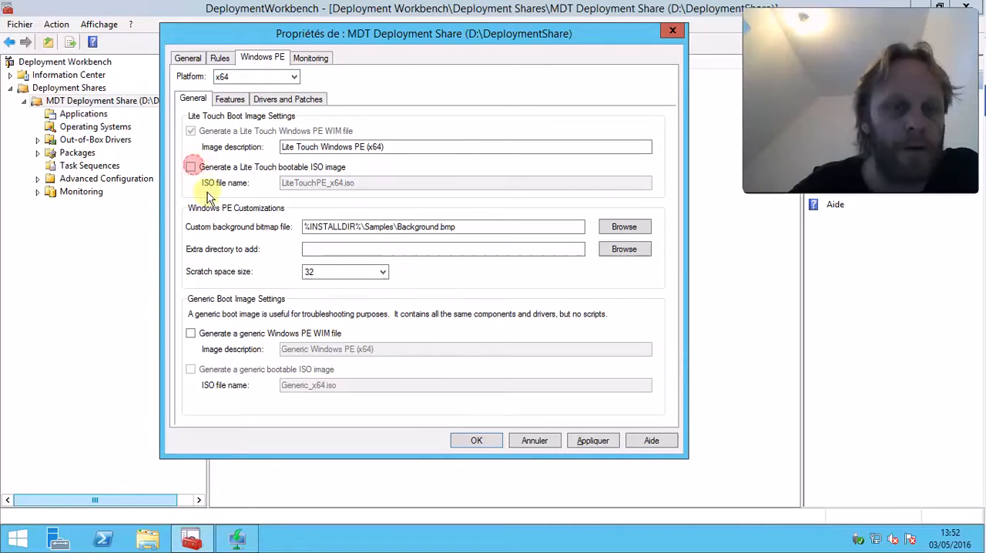
pyautogui.click(589, 442)
# Enable monitoring for the deployment share, recheck its rules, and save the properties
pyautogui.click(314, 60)
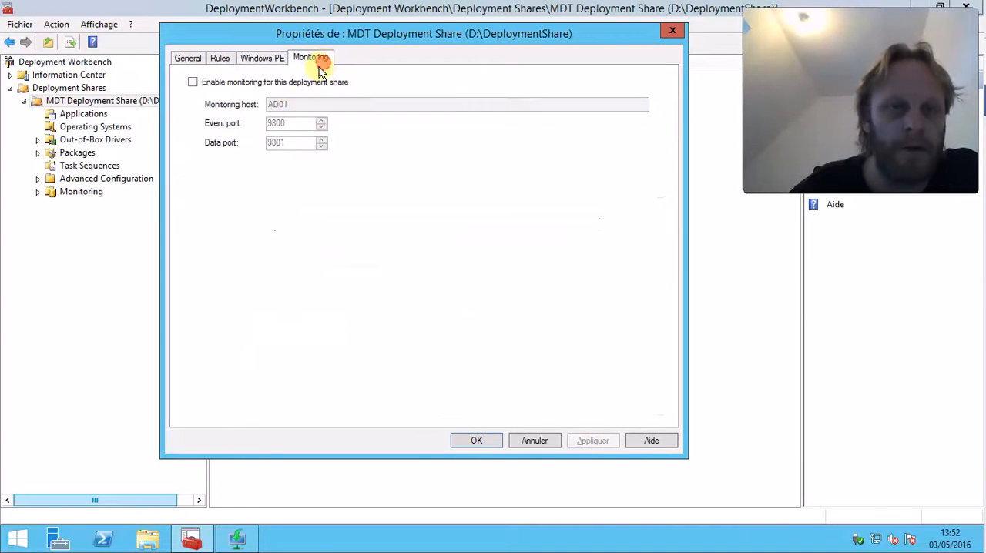
pyautogui.click(192, 83)
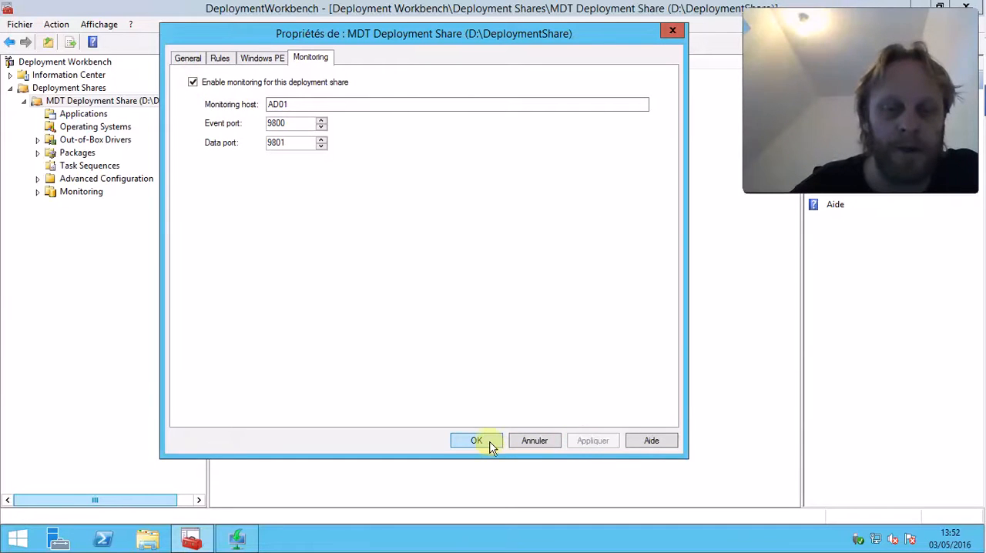
pyautogui.click(190, 59)
pyautogui.click(220, 59)
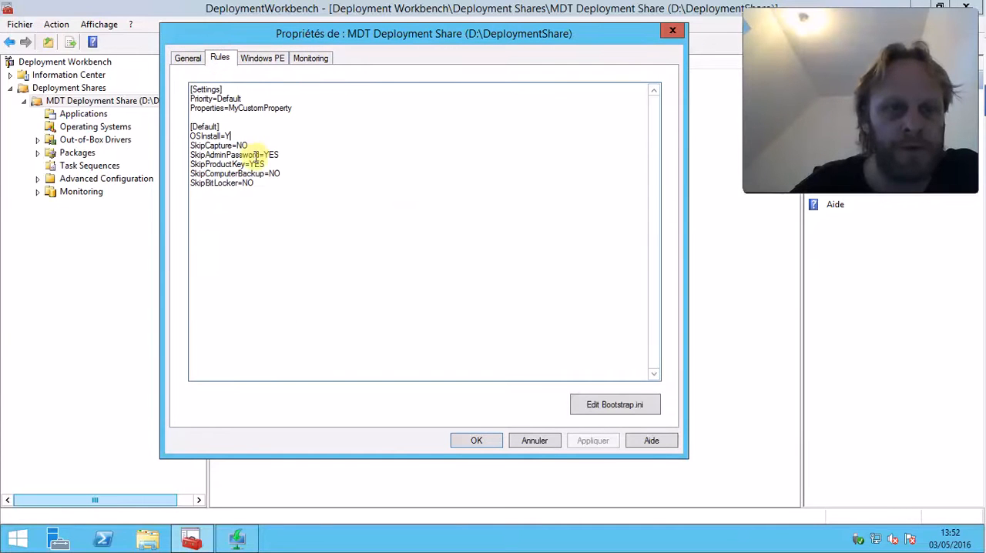
pyautogui.click(499, 440)
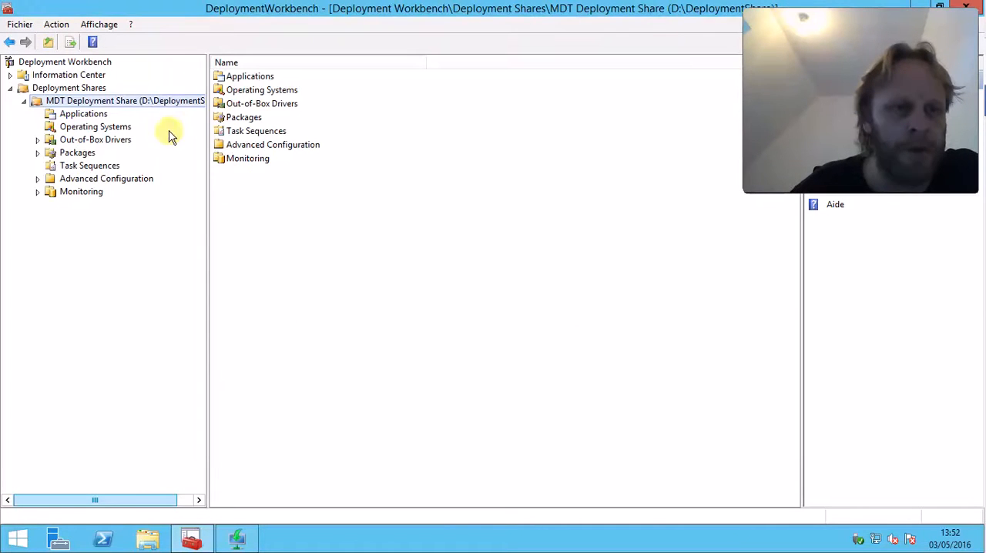
# Reopen the deployment share properties, examine the EventService rule and the monitoring ports, and close the properties
pyautogui.rightClick(165, 101)
pyautogui.click(225, 194)
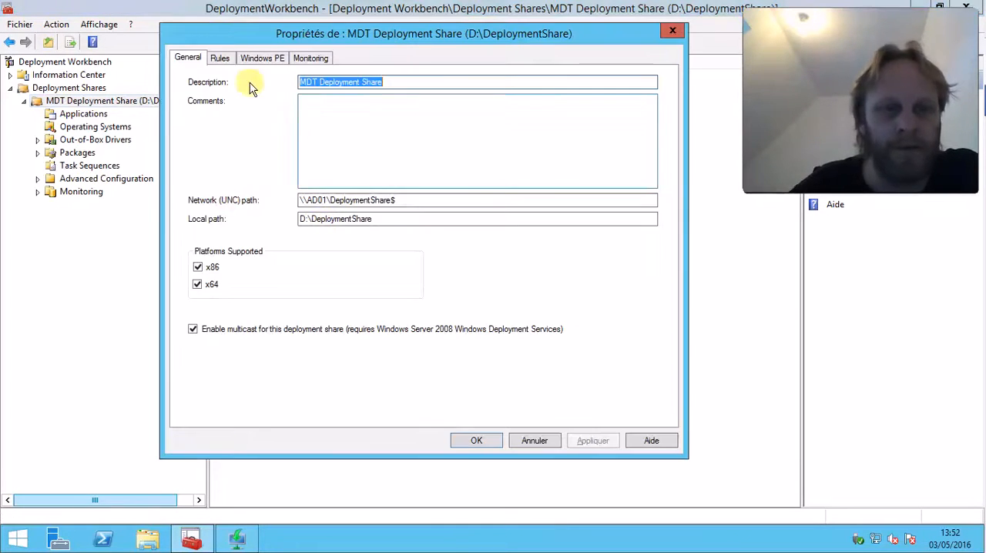
pyautogui.click(220, 58)
pyautogui.moveTo(310, 194); pyautogui.dragTo(189, 192)
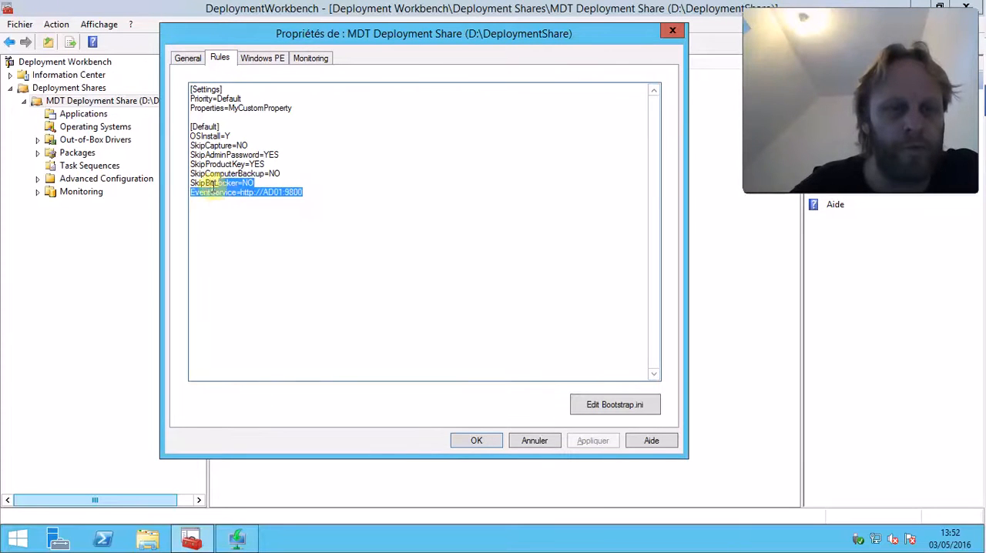
pyautogui.click(335, 194)
pyautogui.moveTo(311, 193); pyautogui.dragTo(166, 198)
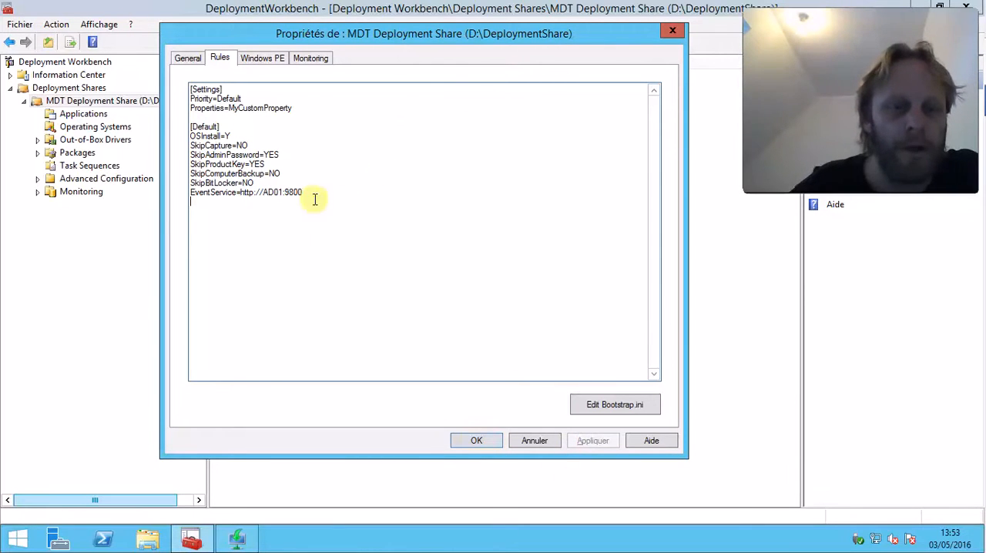
pyautogui.click(308, 60)
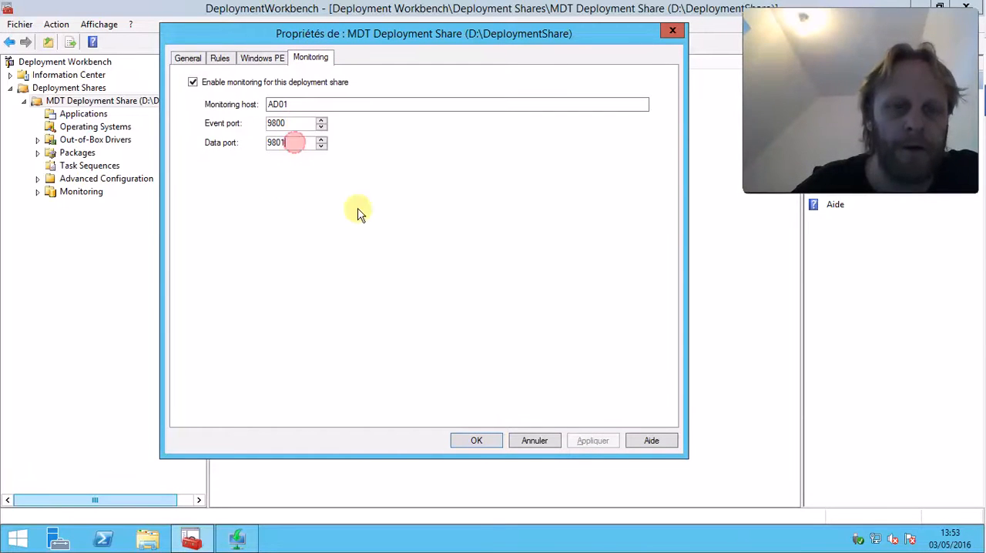
pyautogui.click(478, 442)
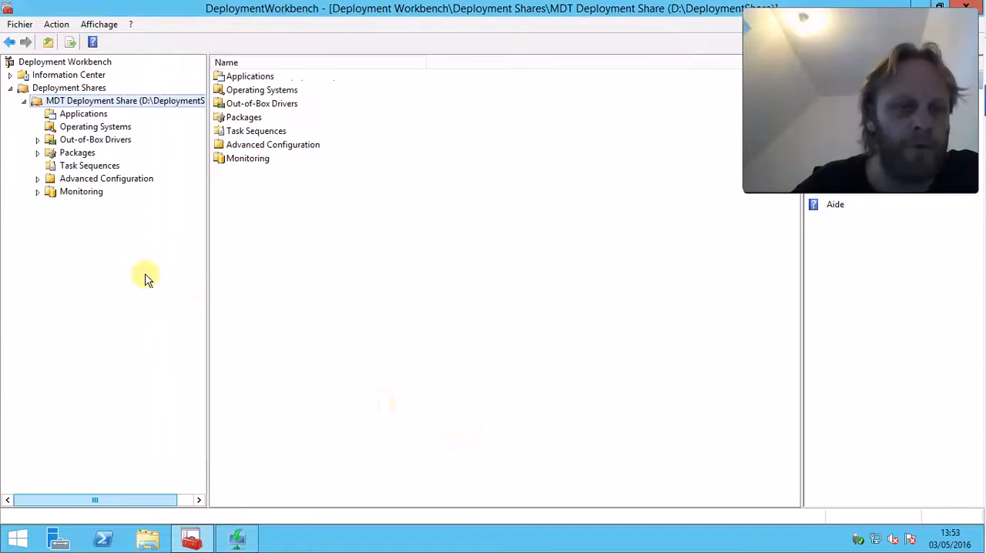
# Inspect the deployment share's Monitoring list and its status columns
pyautogui.click(71, 193)
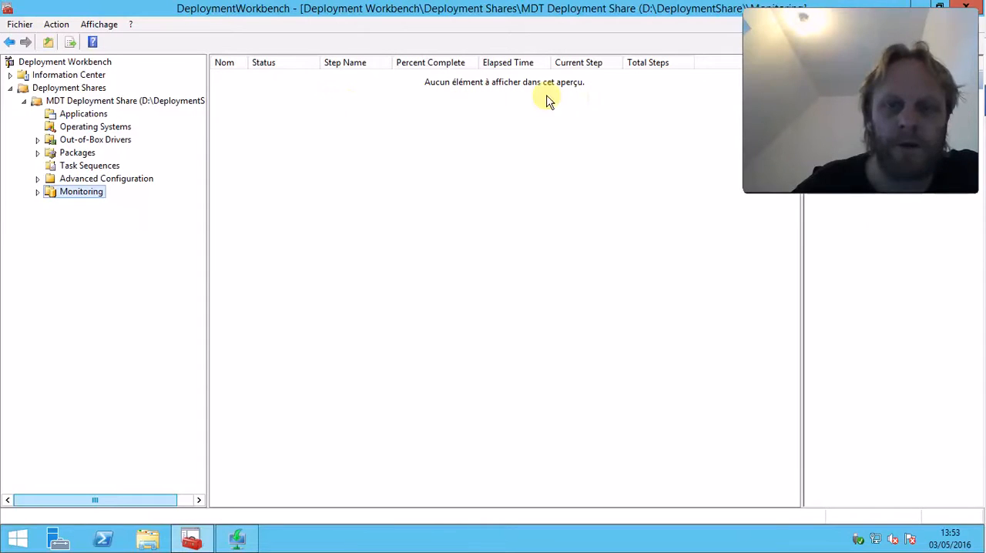
pyautogui.click(279, 208)
pyautogui.moveTo(266, 87); pyautogui.dragTo(455, 445)
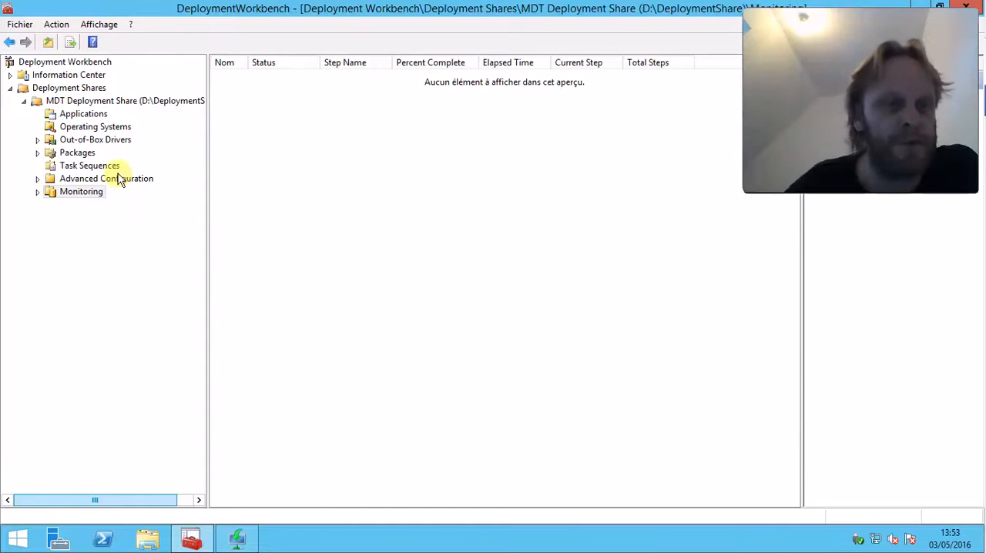
# Update the MDT deployment share with the option to completely regenerate the boot images
pyautogui.click(96, 101)
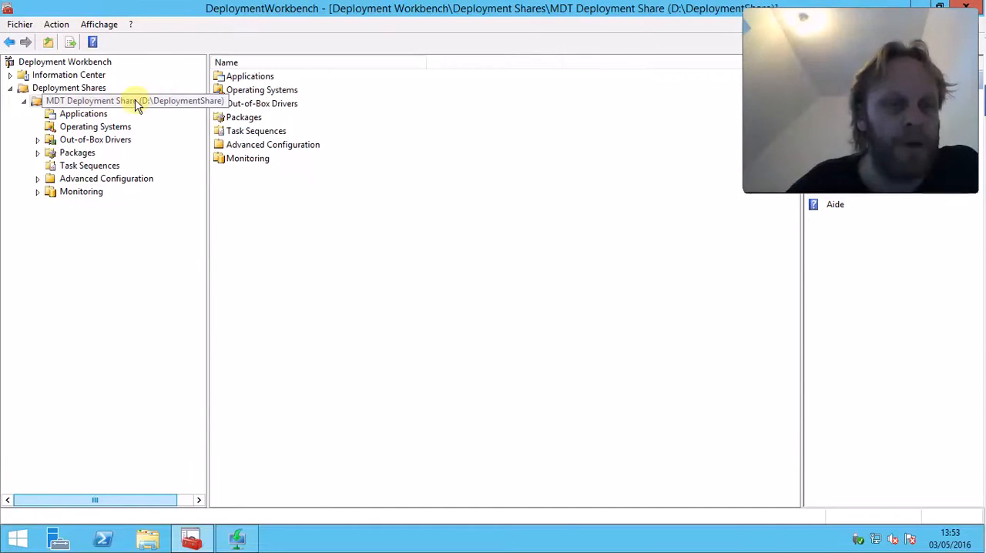
pyautogui.rightClick(136, 101)
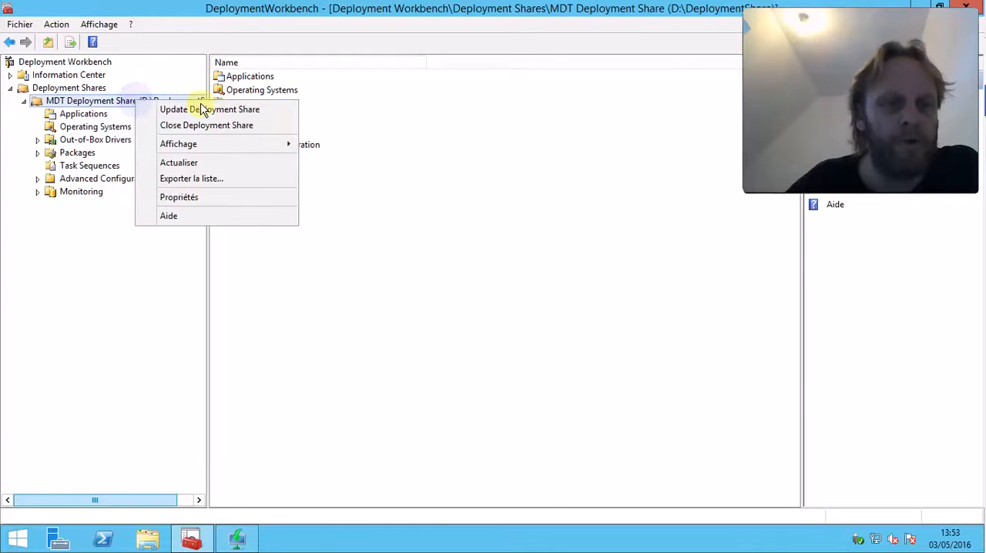
pyautogui.click(262, 109)
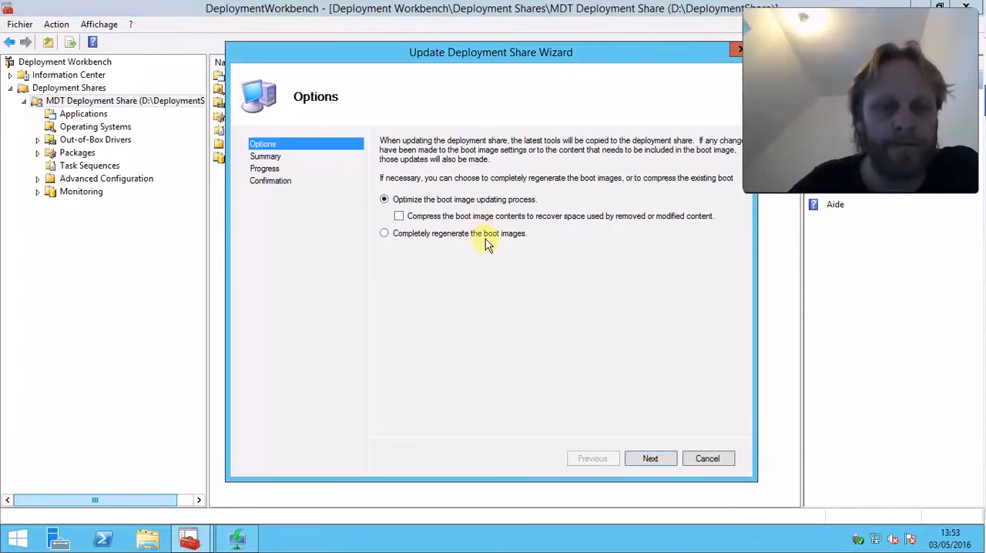
pyautogui.click(488, 235)
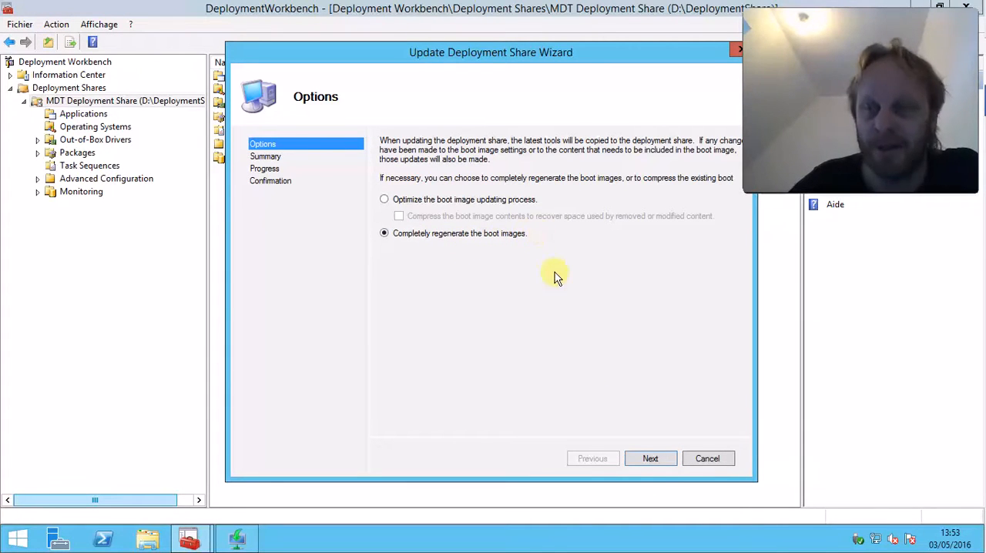
pyautogui.click(653, 458)
pyautogui.click(653, 459)
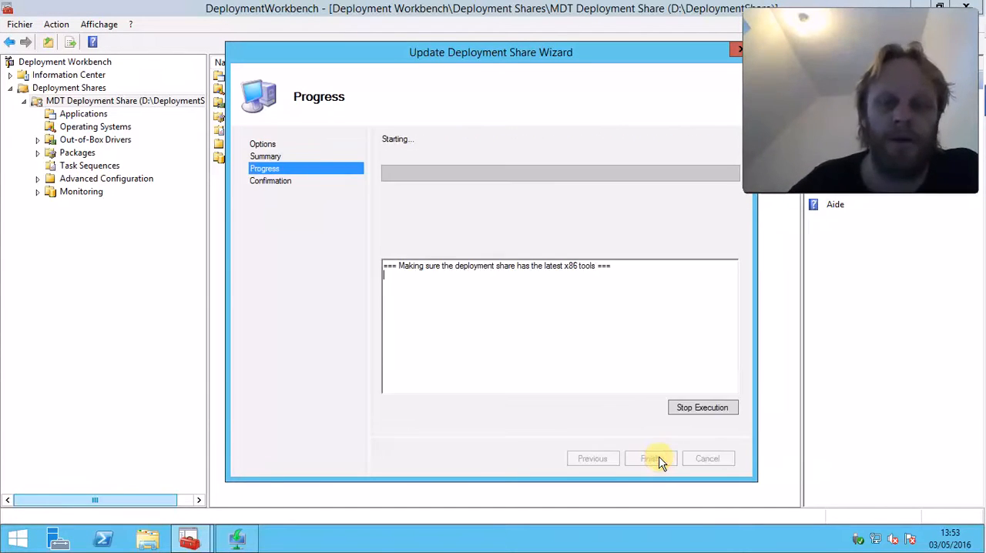
pyautogui.moveTo(585, 5)
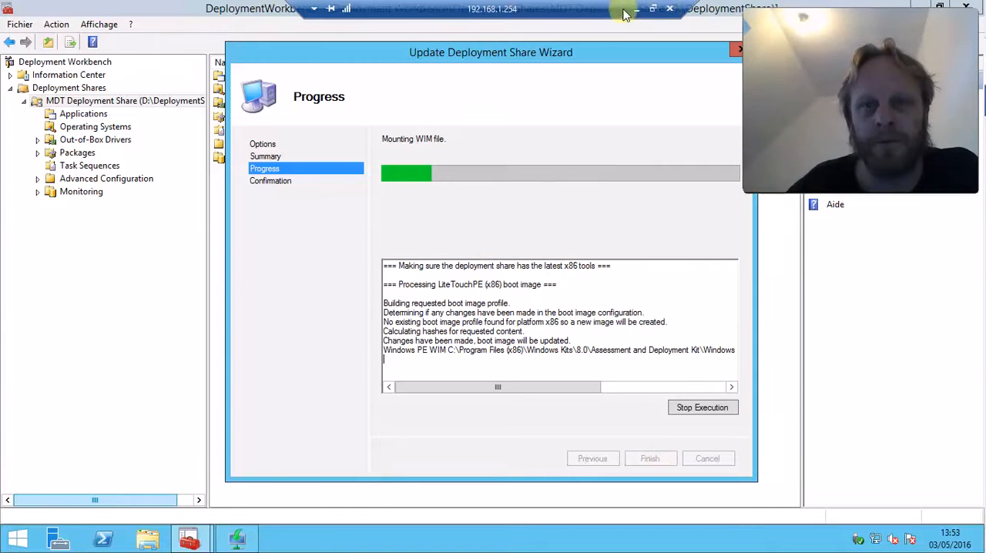
pyautogui.click(654, 10)
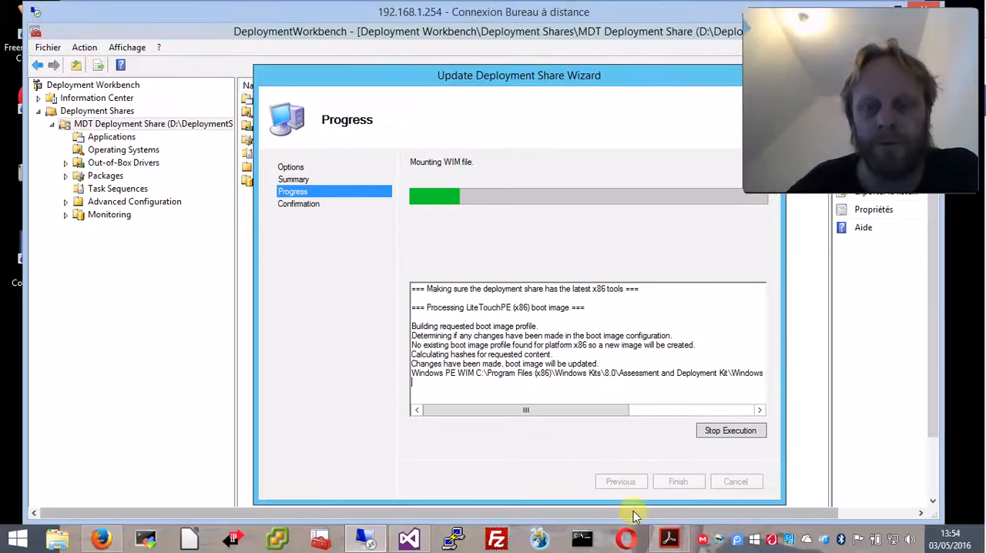
pyautogui.rightClick(738, 543)
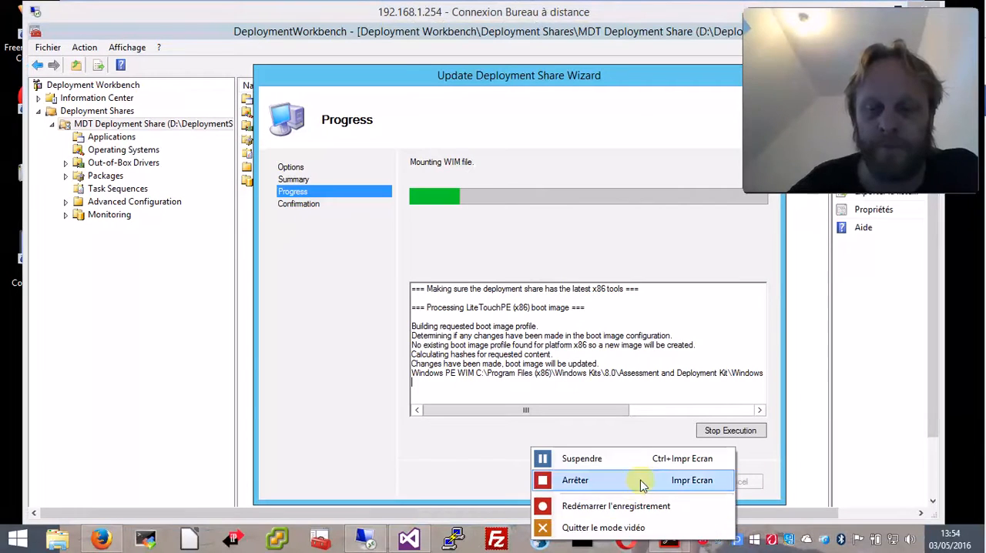
pyautogui.click(638, 467)
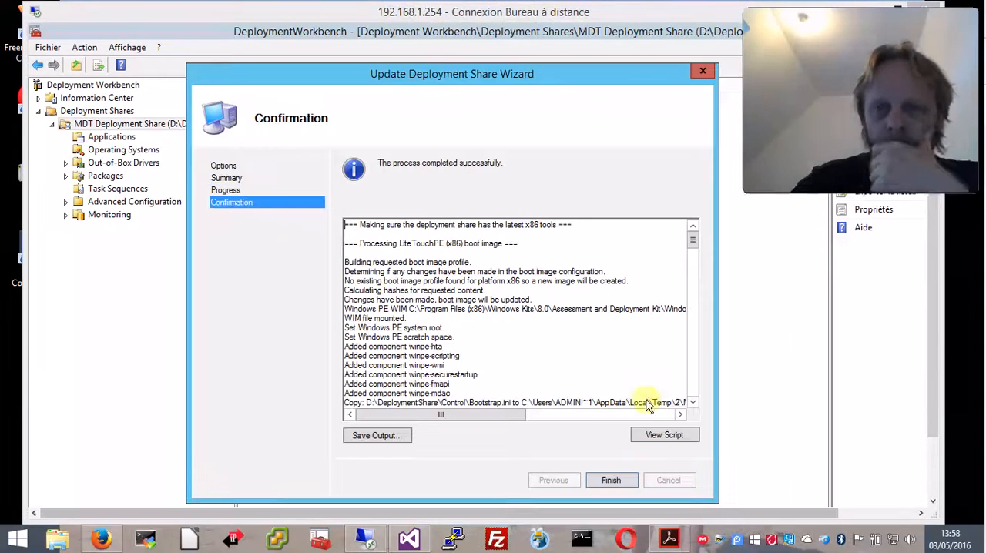
pyautogui.doubleClick(530, 14)
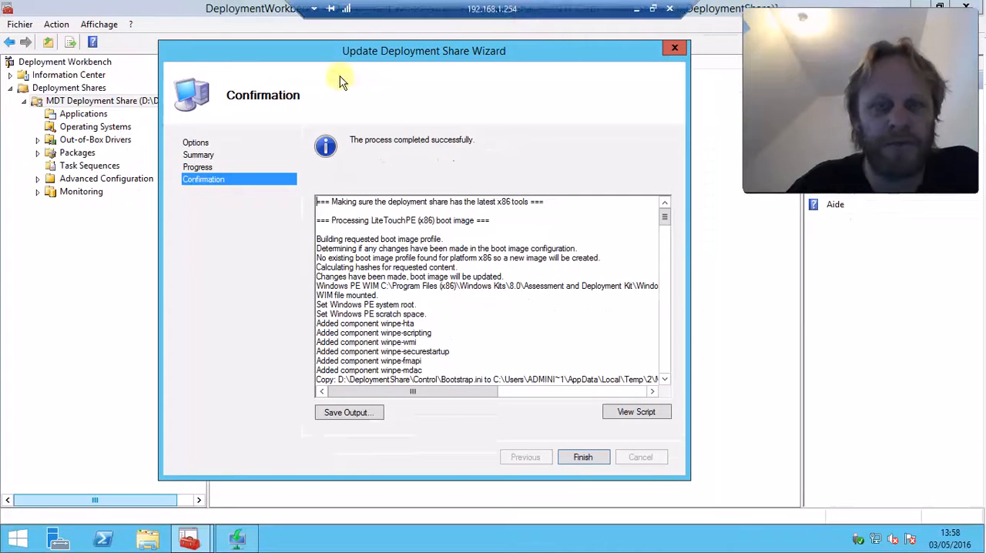
# View the PowerShell script of the deployment share update and close it again
pyautogui.click(636, 413)
pyautogui.moveTo(370, 264); pyautogui.dragTo(46, 237)
pyautogui.click(688, 199)
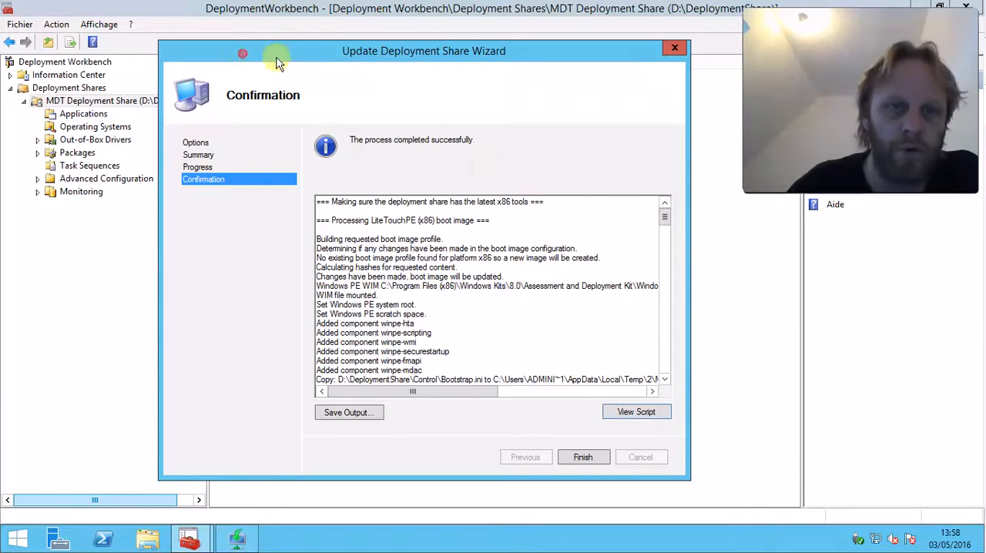
# Finish the completed deployment share update and close its wizard
pyautogui.moveTo(247, 53); pyautogui.dragTo(300, 59)
pyautogui.click(406, 265)
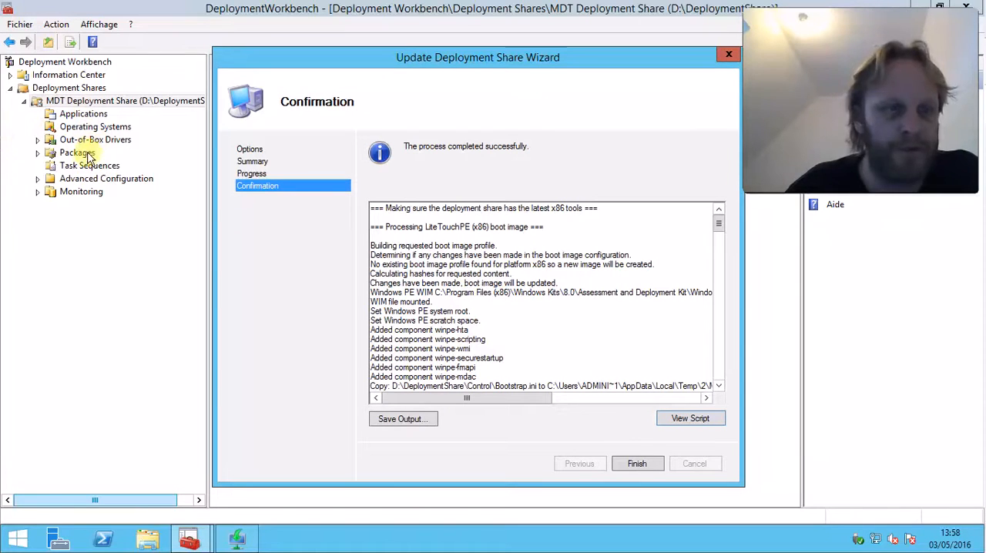
pyautogui.click(636, 464)
# Reopen the update wizard for the MDT deployment share, examine its boot image options and cancel it
pyautogui.rightClick(105, 102)
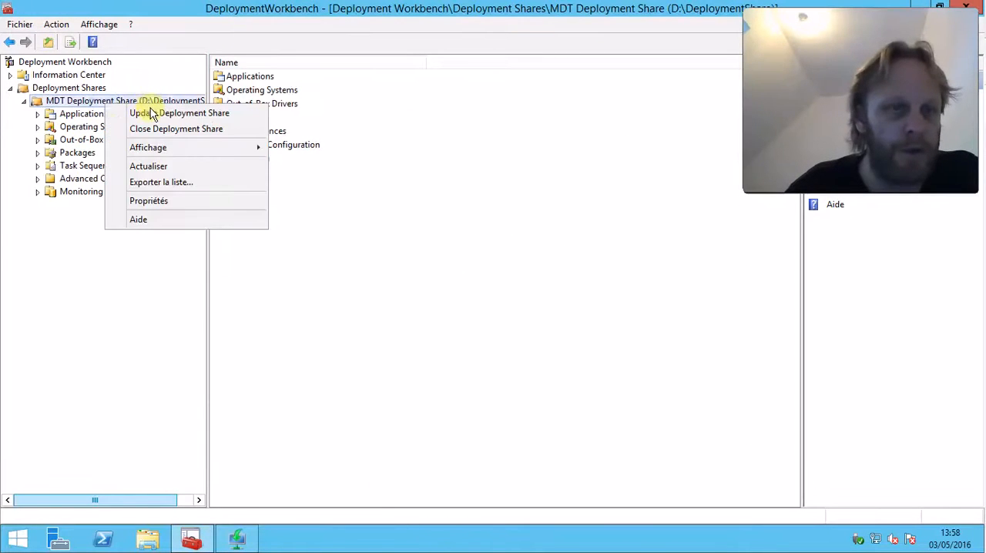
pyautogui.click(152, 113)
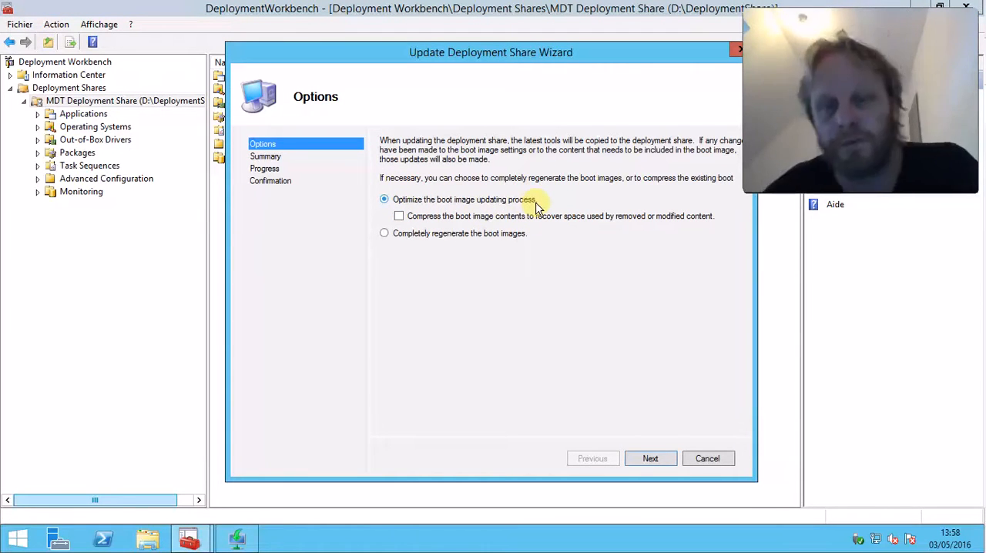
pyautogui.click(682, 462)
pyautogui.click(543, 320)
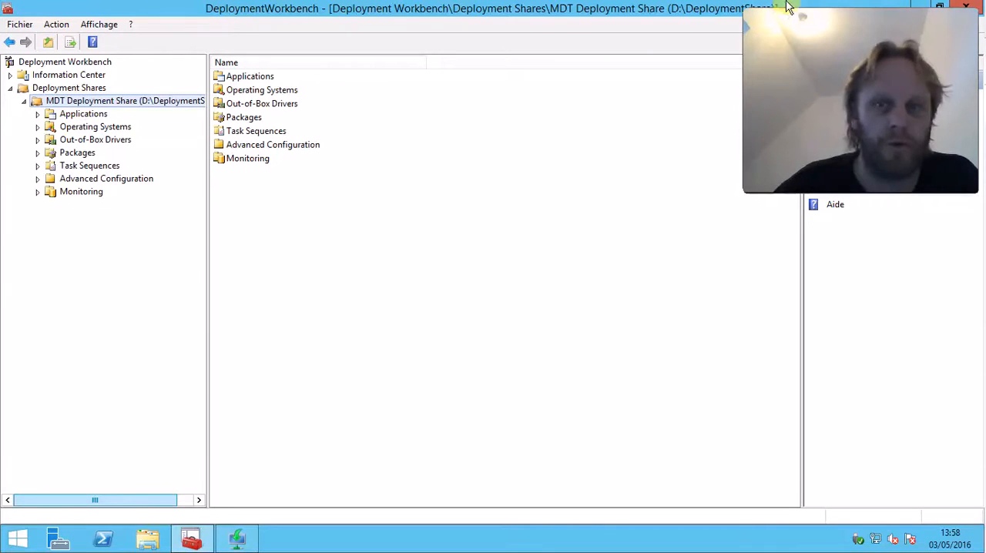
# Reduce the Deployment Workbench from full screen and switch to the Windows Deployment Services console
pyautogui.doubleClick(721, 8)
pyautogui.moveTo(639, 61); pyautogui.dragTo(633, 20)
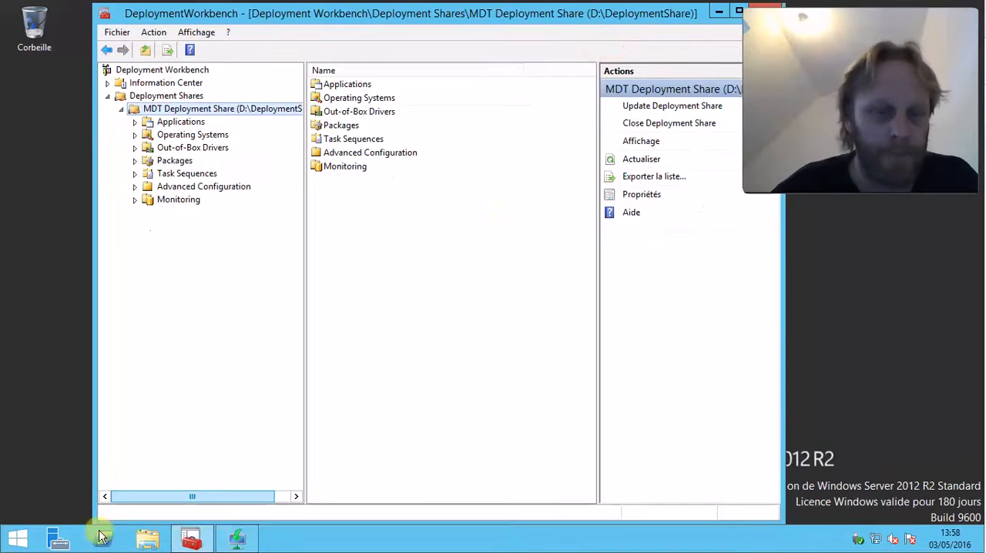
pyautogui.click(254, 539)
pyautogui.moveTo(249, 39); pyautogui.dragTo(319, 43)
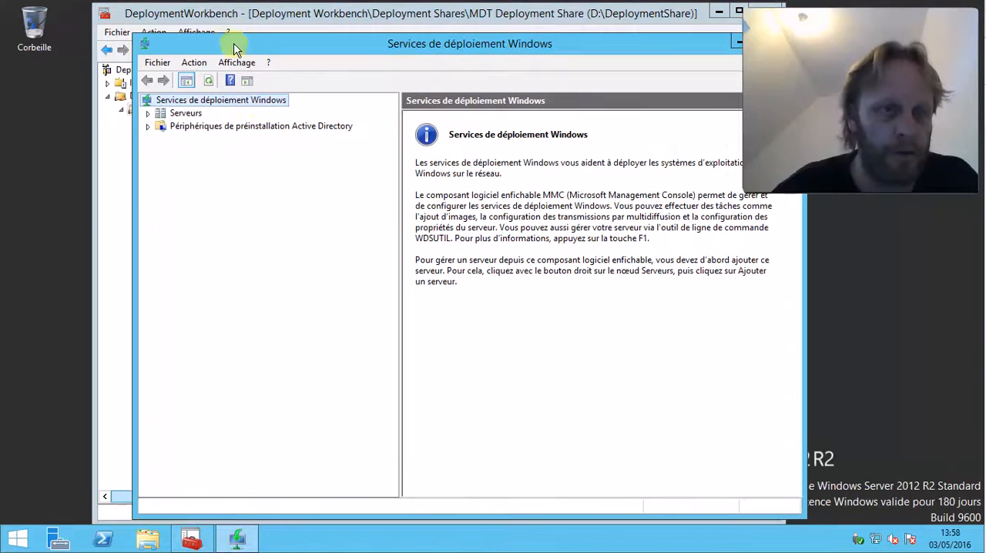
# Search the installed applications for Hyper-V and start Hyper-V Manager
pyautogui.click(23, 539)
pyautogui.click(95, 510)
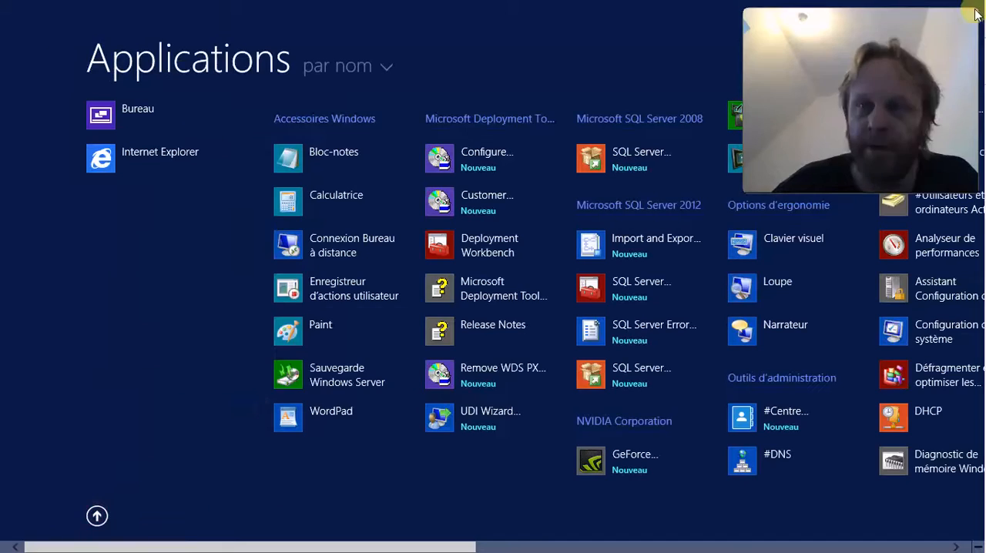
pyautogui.click(821, 59)
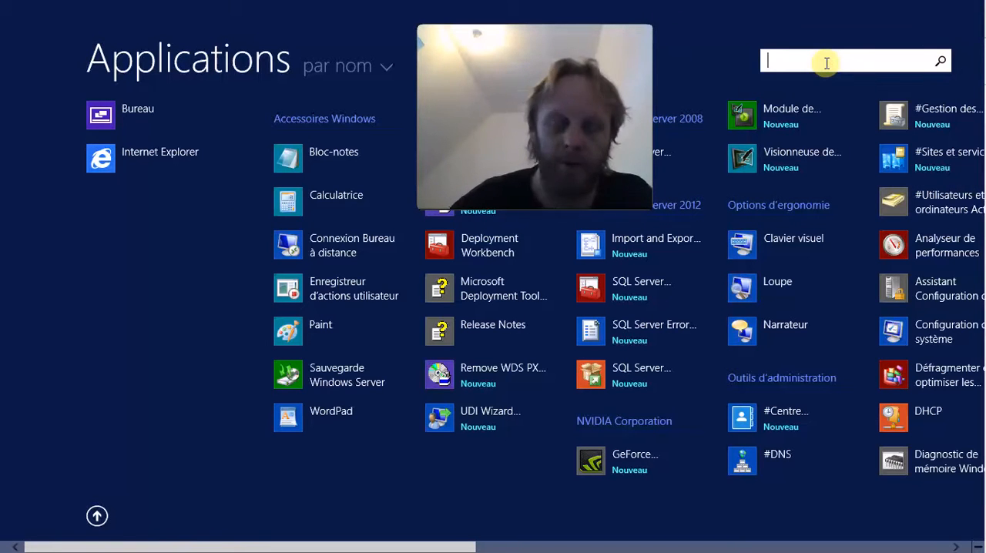
pyautogui.write('hype rv')
pyautogui.click(87, 117)
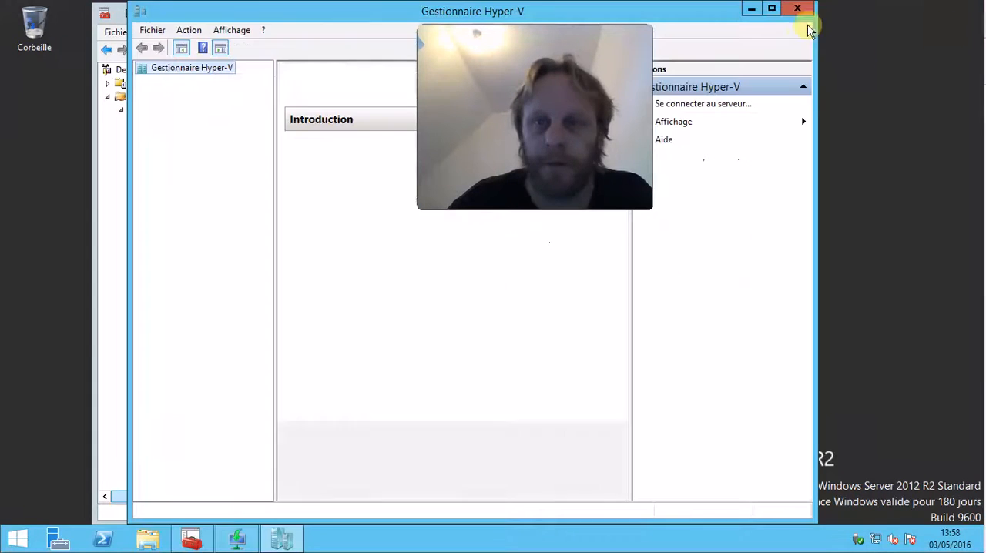
# Minimize all open consoles and bring Hyper-V Manager back up alone on the desktop
pyautogui.click(750, 9)
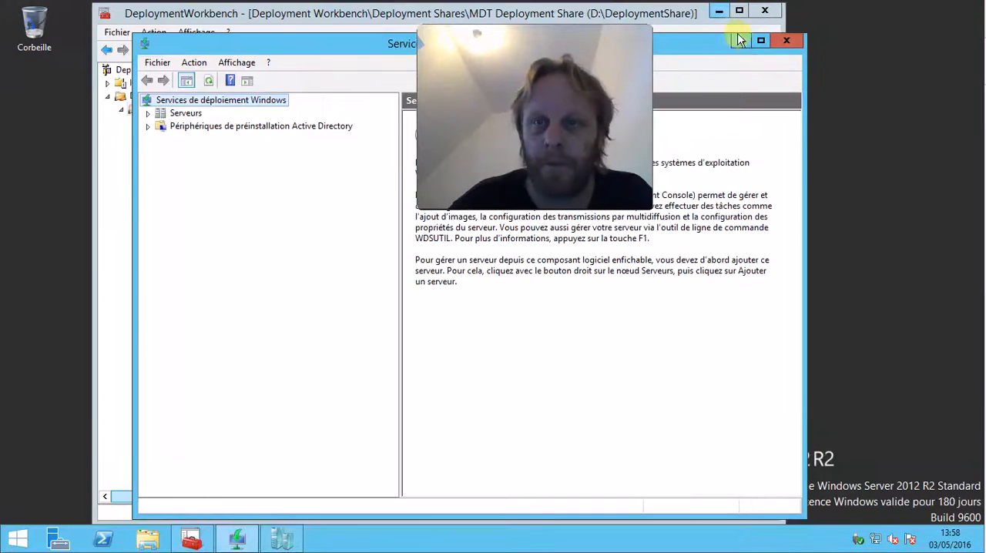
pyautogui.click(740, 40)
pyautogui.click(718, 11)
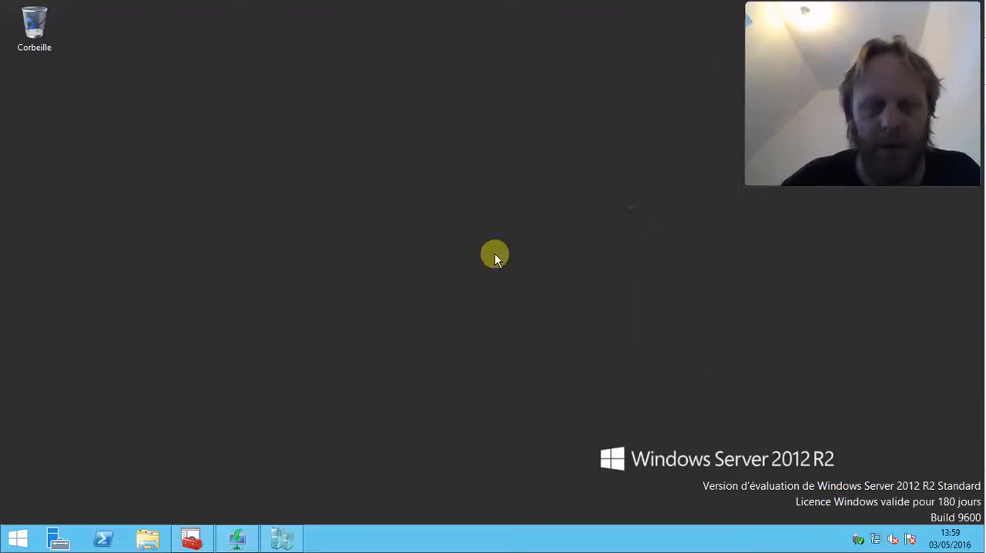
pyautogui.click(282, 538)
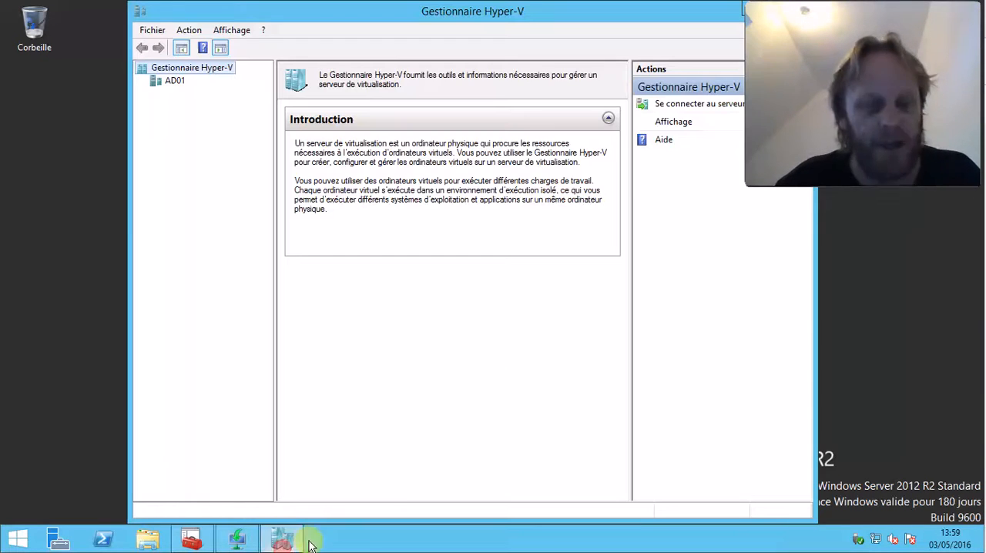
# Start creating a new virtual machine on Hyper-V server AD01 and set the wizard's introductory page not to show again
pyautogui.click(174, 80)
pyautogui.moveTo(303, 18); pyautogui.dragTo(278, 18)
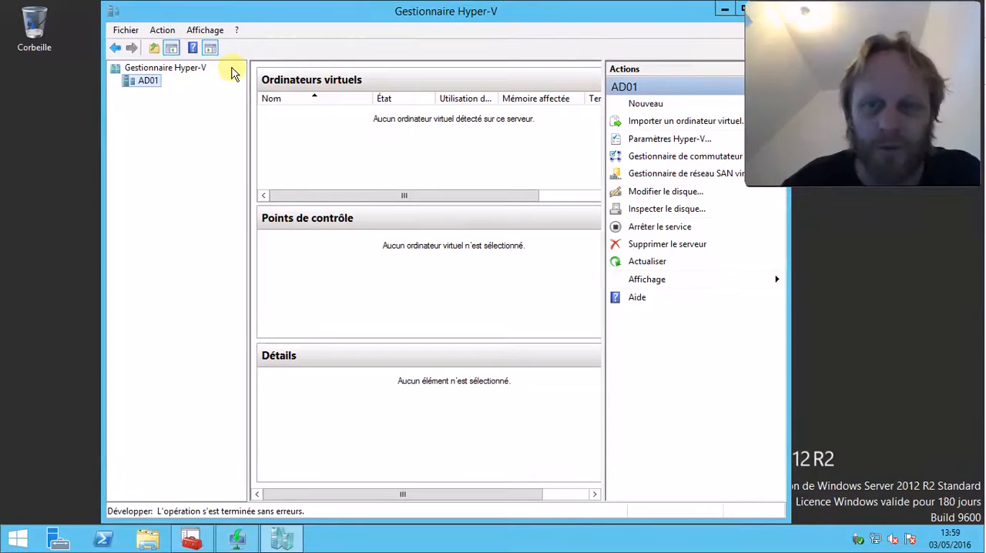
pyautogui.rightClick(145, 81)
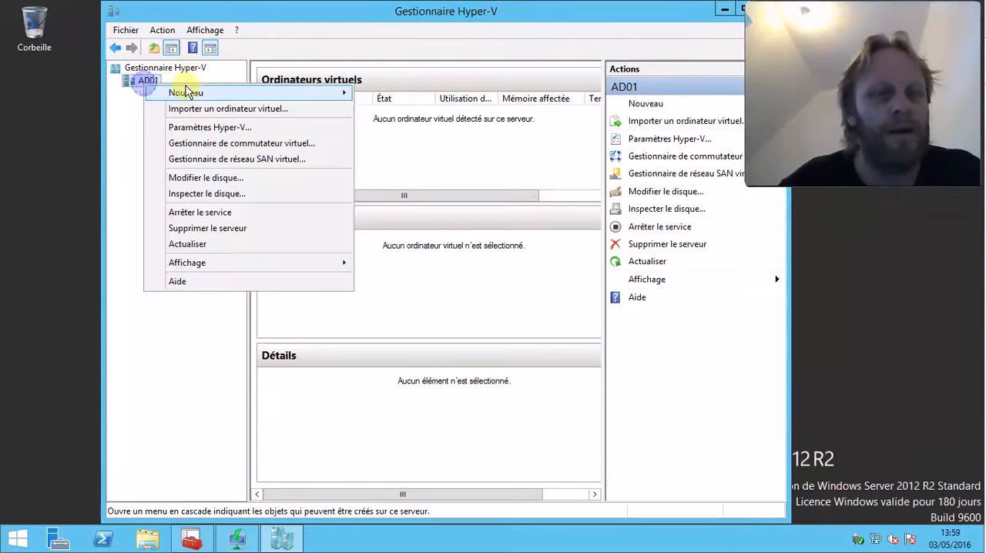
pyautogui.moveTo(187, 93)
pyautogui.click(392, 91)
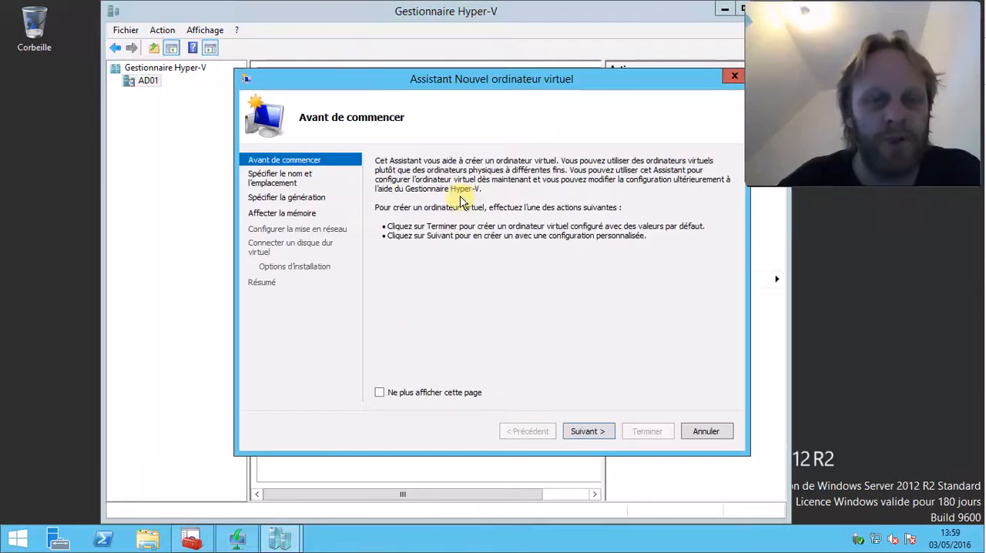
pyautogui.click(420, 394)
pyautogui.click(585, 432)
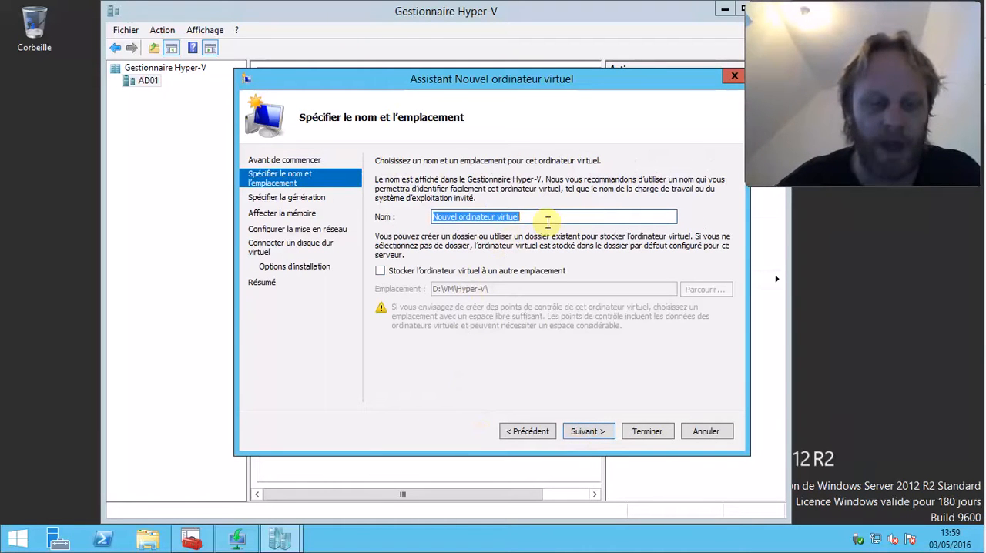
# Name the virtual machine Seveen and accept Generation 1
pyautogui.write('Seveen')
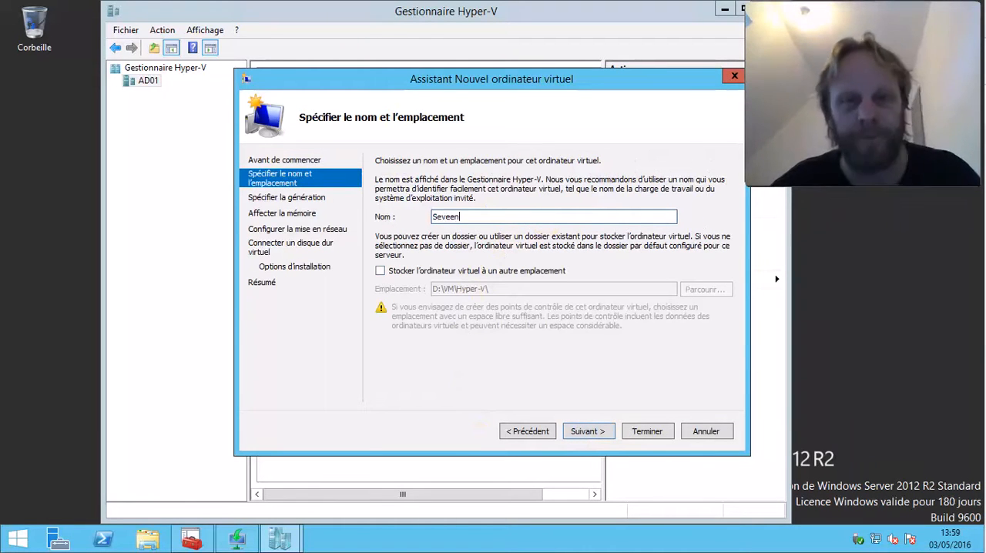
pyautogui.click(603, 434)
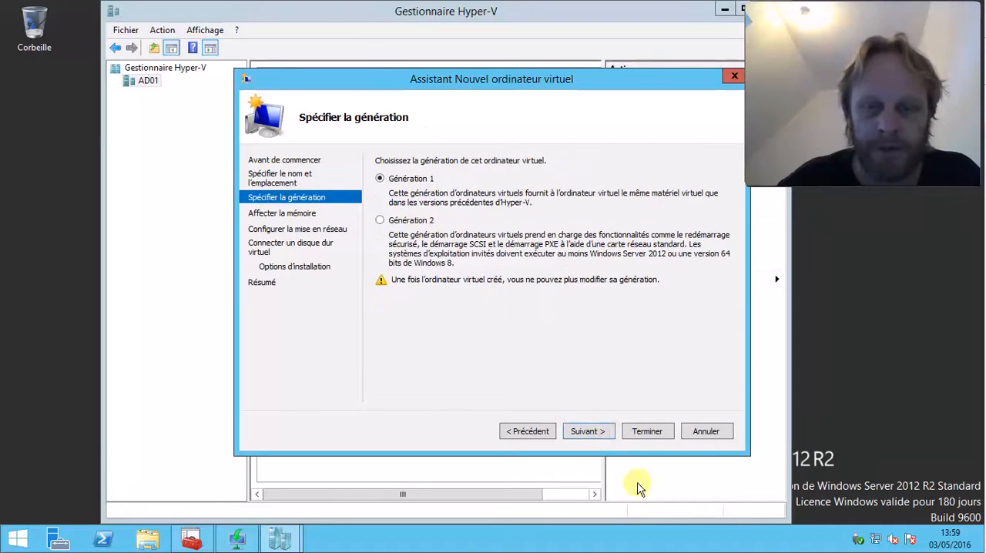
pyautogui.click(585, 432)
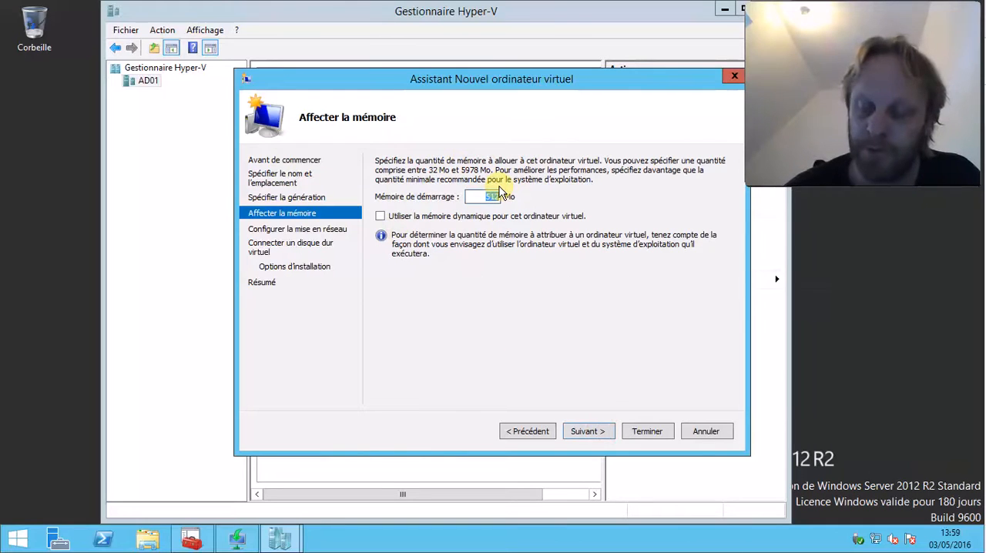
# Give the virtual machine 2048 MB of startup memory and choose the virtual switch for its network connection
pyautogui.write('2048')
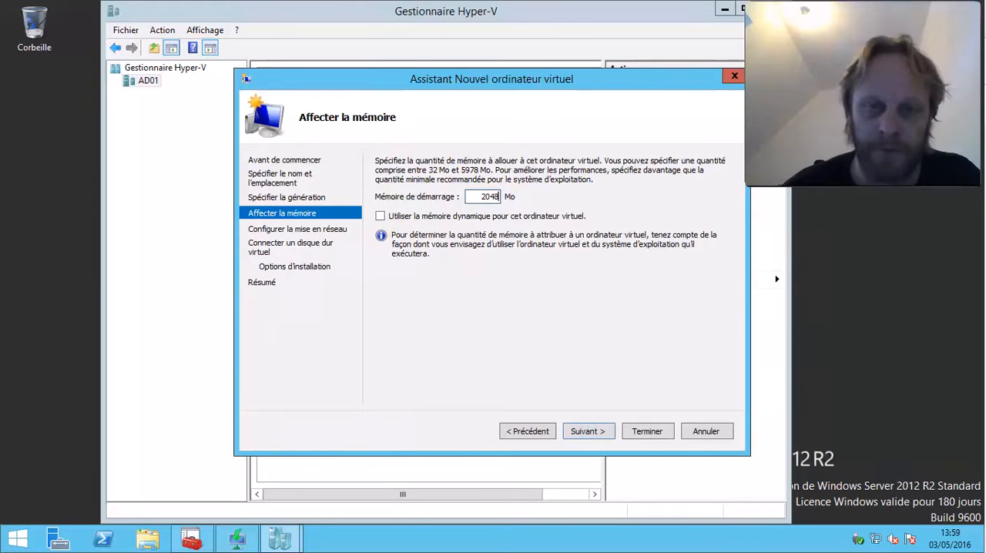
pyautogui.click(587, 431)
pyautogui.click(504, 191)
pyautogui.click(503, 209)
pyautogui.click(605, 431)
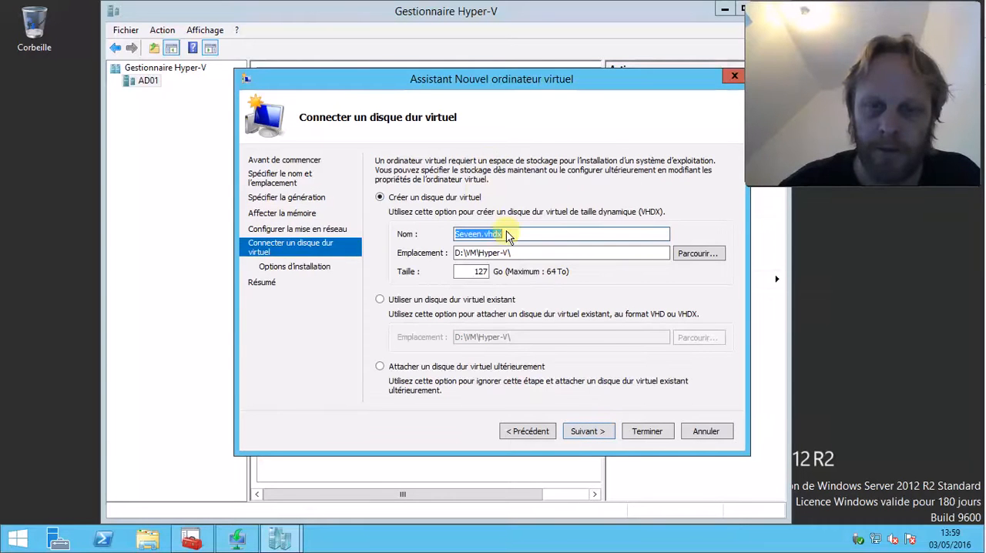
# Set the new virtual hard disk's size to 20 GB and choose installing the operating system from a network installation server
pyautogui.click(480, 271)
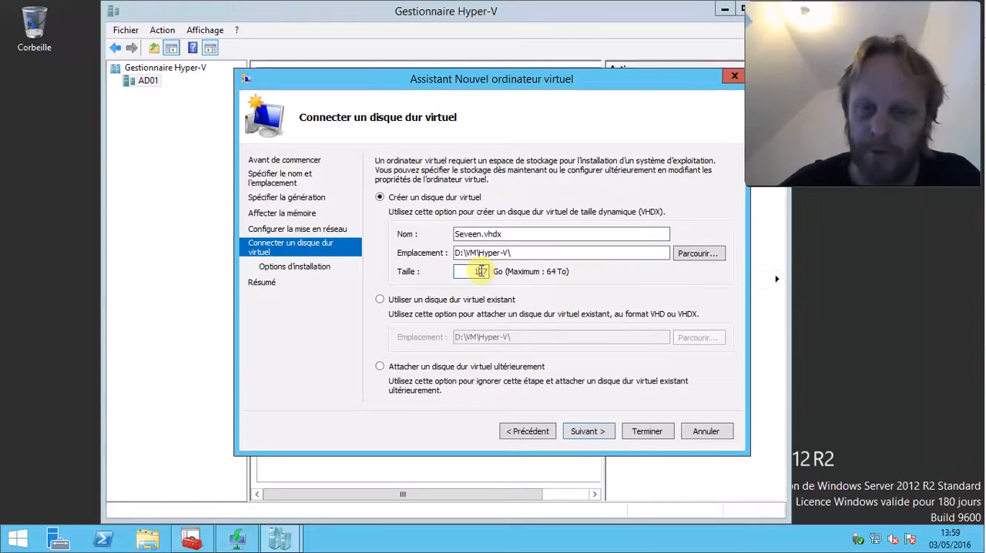
pyautogui.doubleClick(479, 270)
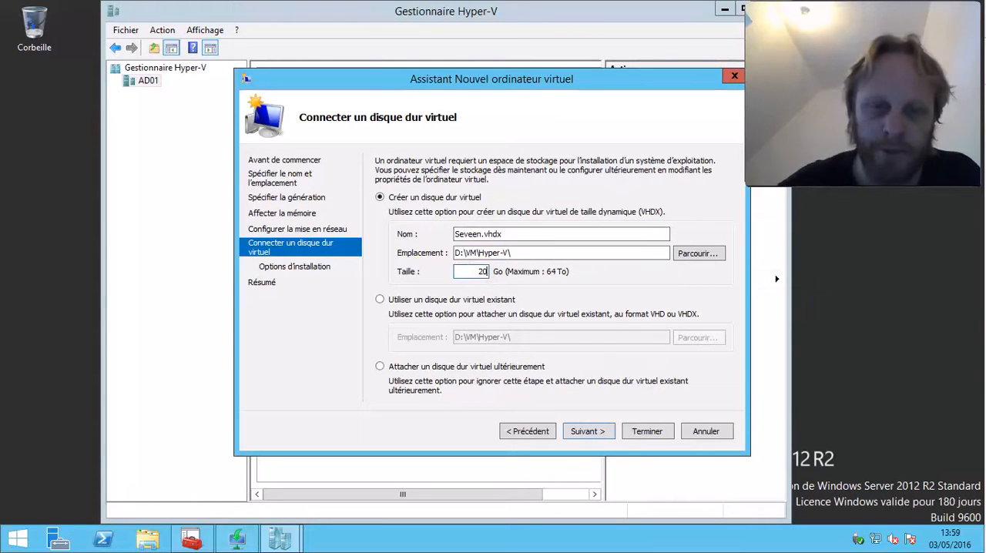
pyautogui.click(603, 435)
pyautogui.click(421, 348)
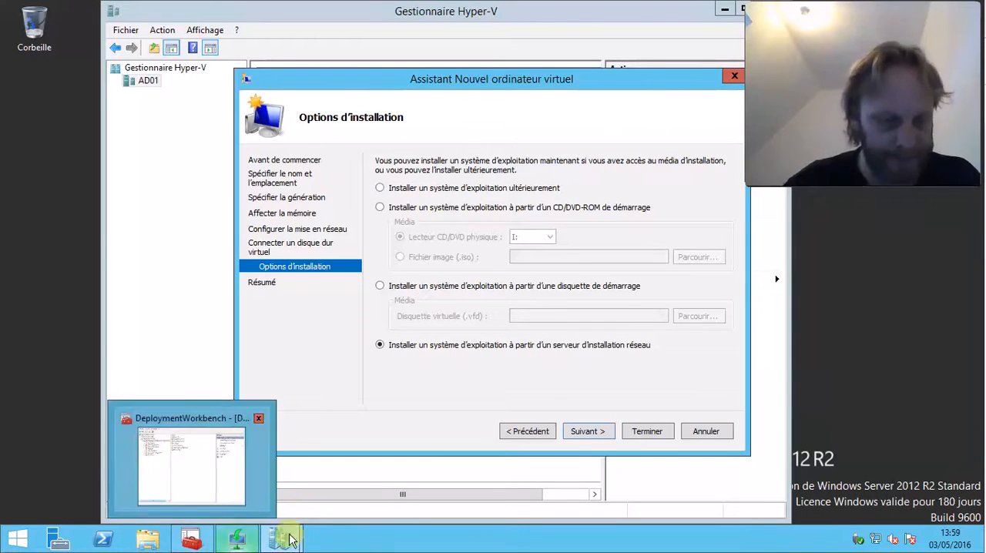
# Switch to Server Manager and open DHCP Manager for server AD01 from the DHCP role
pyautogui.click(58, 539)
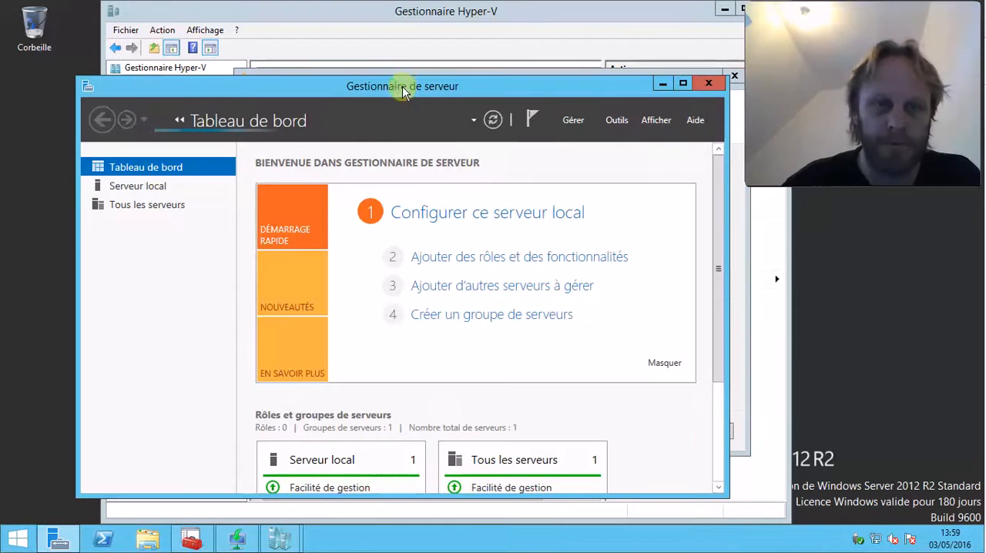
pyautogui.doubleClick(354, 88)
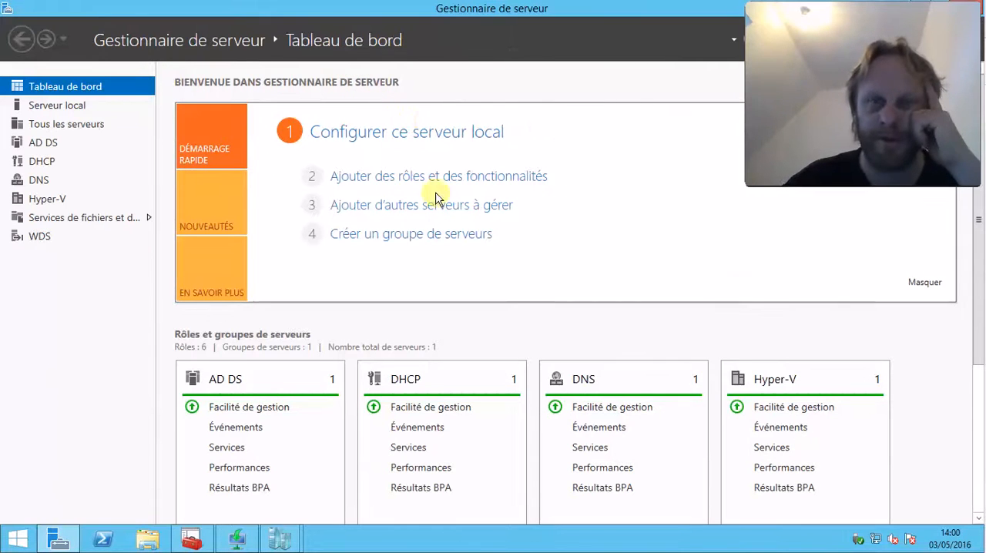
pyautogui.click(57, 162)
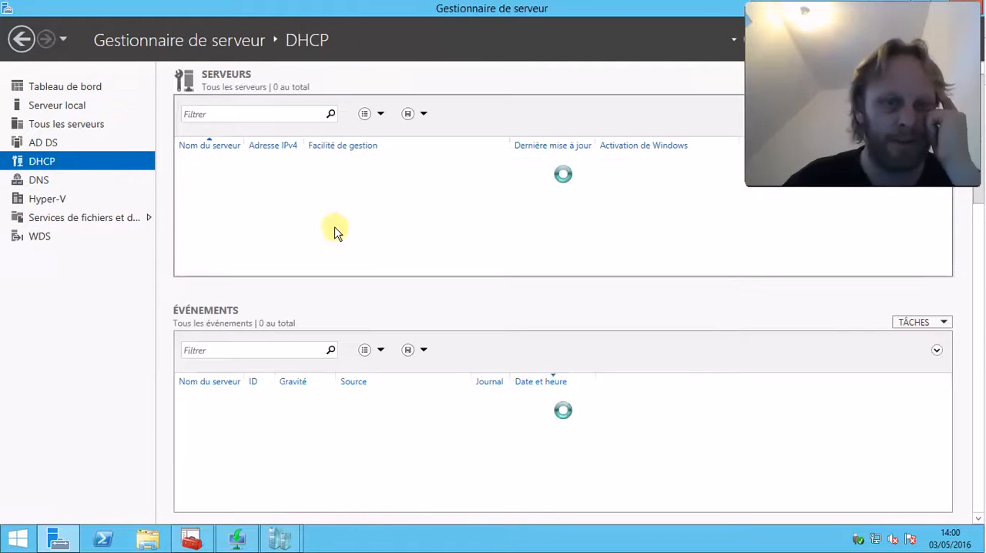
pyautogui.rightClick(347, 169)
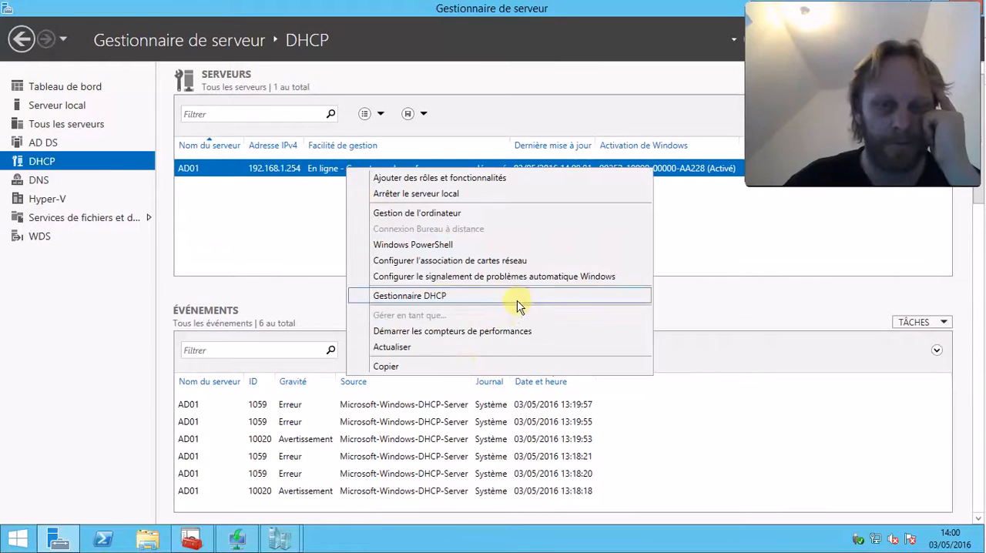
pyautogui.click(515, 296)
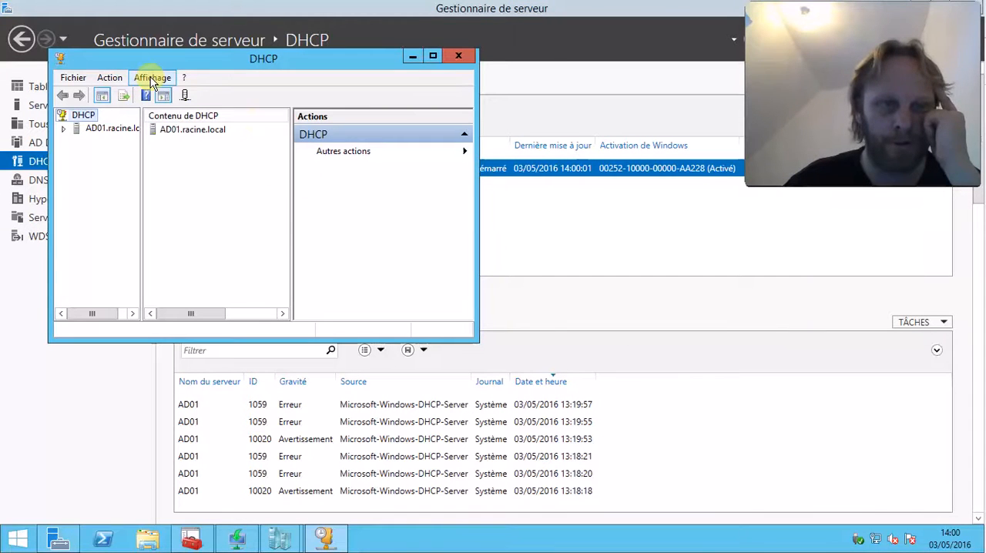
# Examine the 060 PXEClient entry in the IPv4 server options of AD01.racine.local
pyautogui.moveTo(482, 350); pyautogui.dragTo(825, 512)
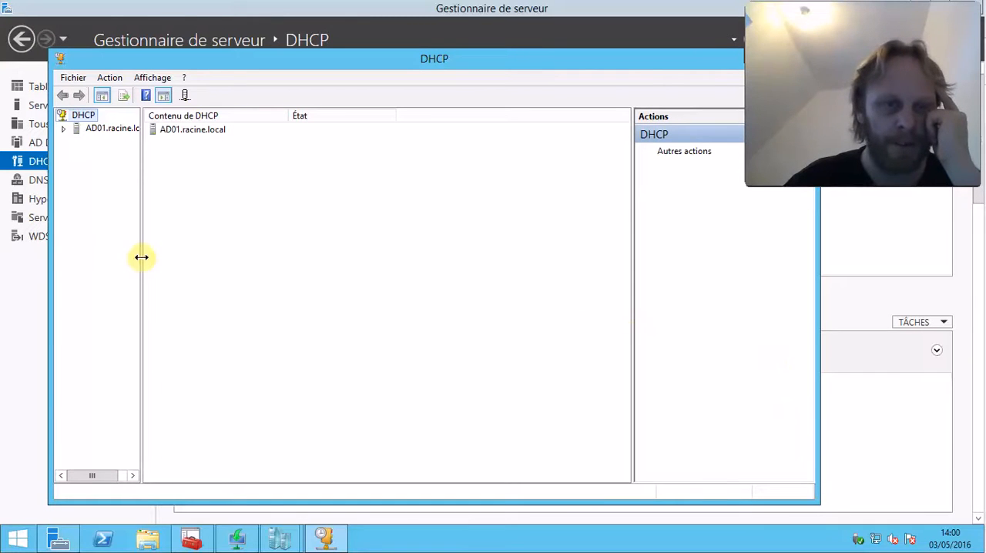
pyautogui.moveTo(141, 218); pyautogui.dragTo(287, 231)
pyautogui.click(63, 128)
pyautogui.click(77, 141)
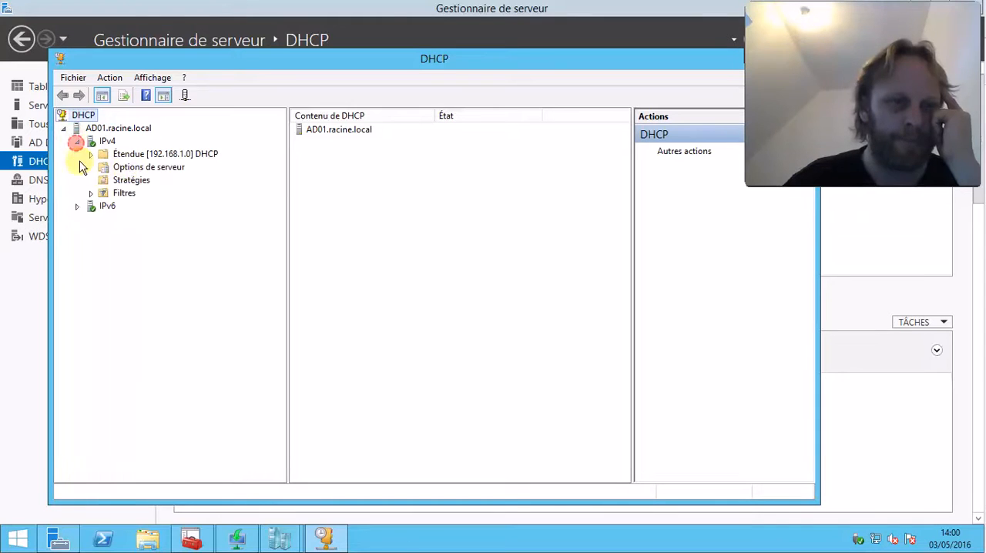
pyautogui.click(126, 170)
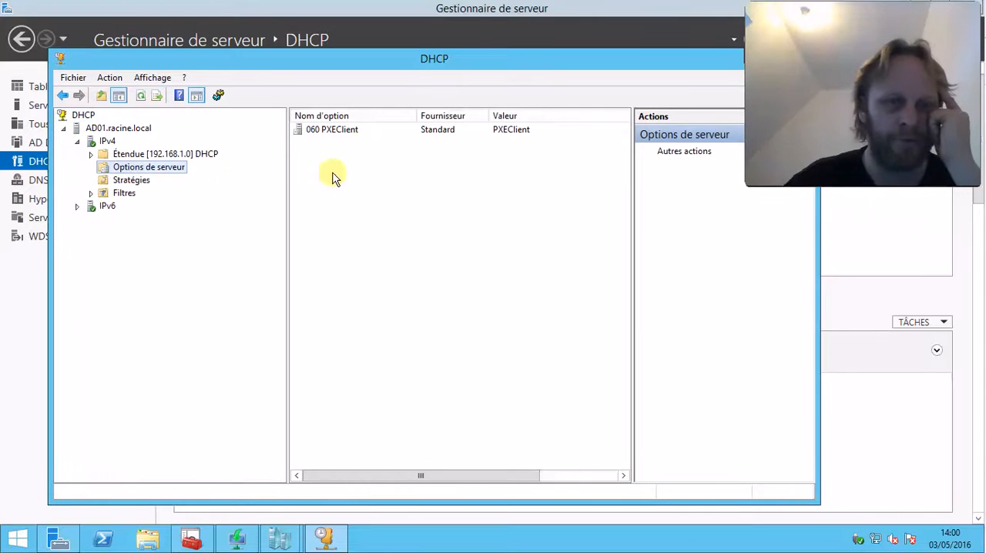
pyautogui.click(307, 130)
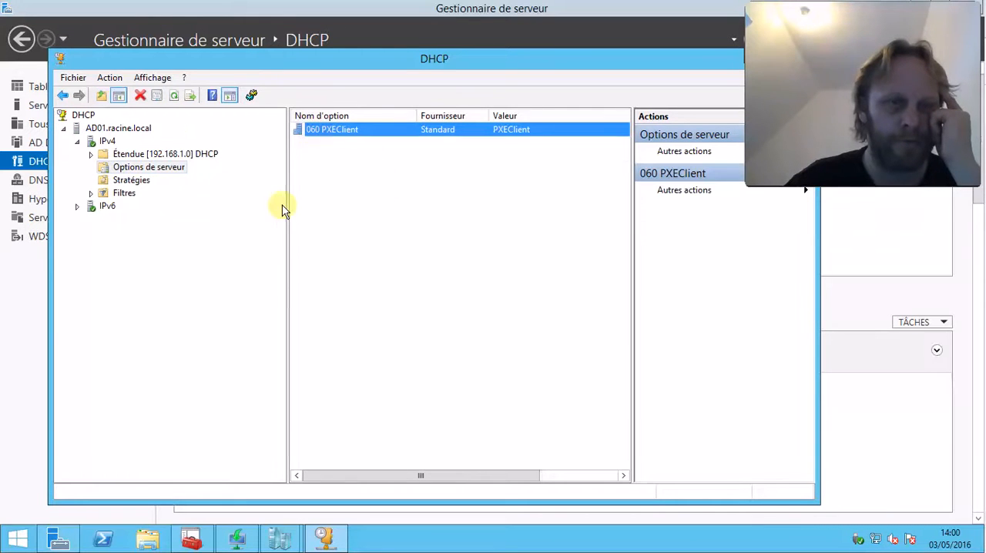
# Examine the 060 PXEClient entry in the scope options of DHCP scope 192.168.1.0
pyautogui.click(91, 154)
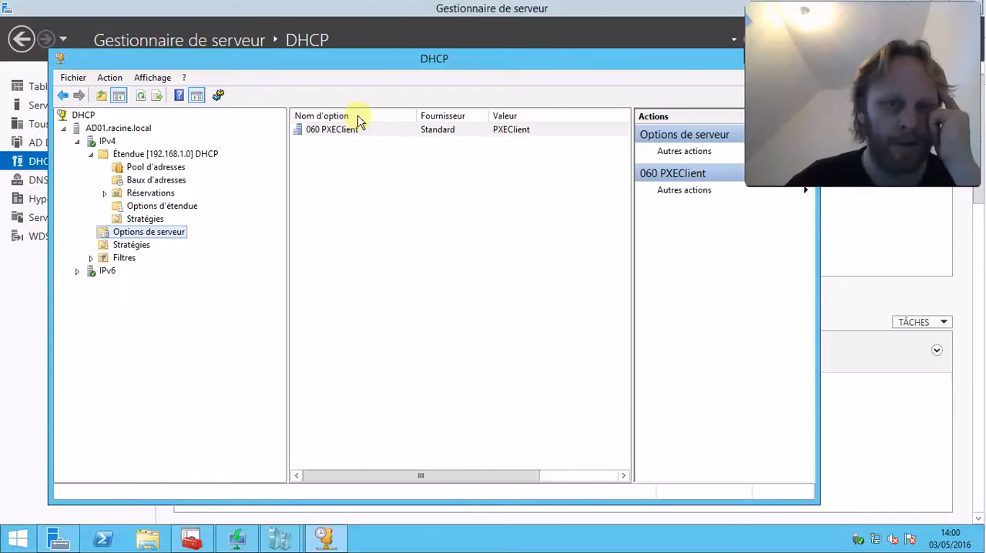
pyautogui.click(190, 207)
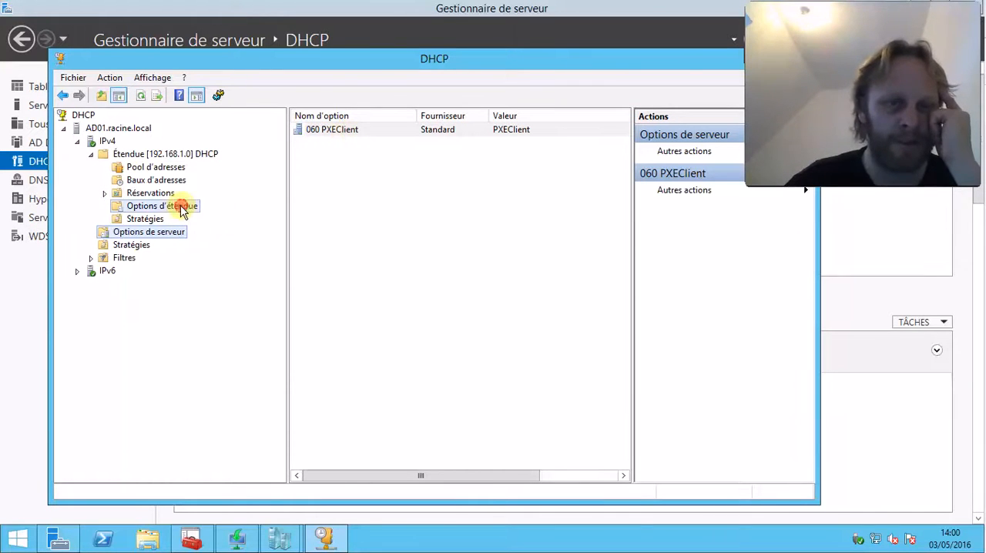
pyautogui.click(329, 177)
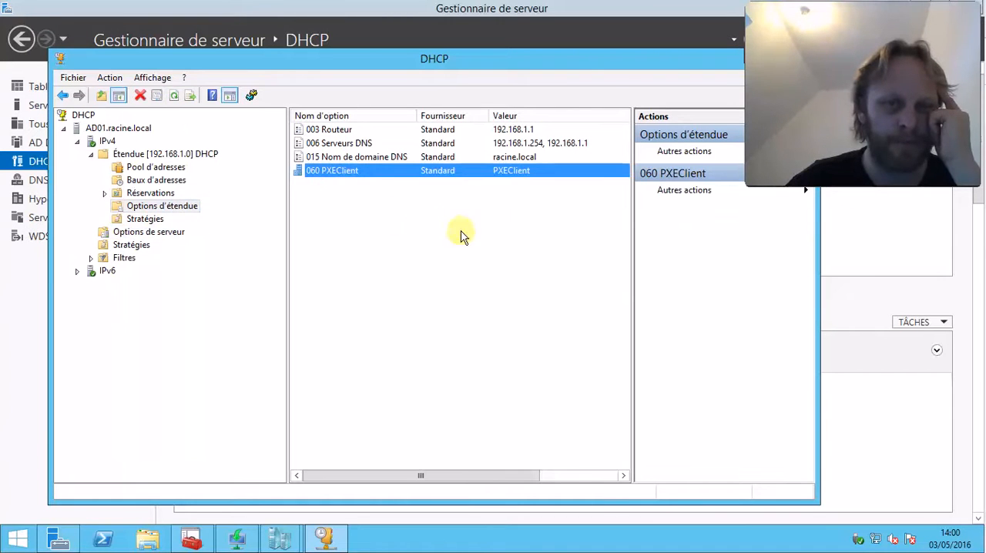
# Close the DHCP console and Server Manager to return to the new virtual machine wizard
pyautogui.moveTo(584, 61); pyautogui.dragTo(556, 79)
pyautogui.moveTo(682, 80); pyautogui.dragTo(603, 84)
pyautogui.moveTo(713, 70); pyautogui.dragTo(545, 104)
pyautogui.moveTo(405, 116); pyautogui.dragTo(550, 55)
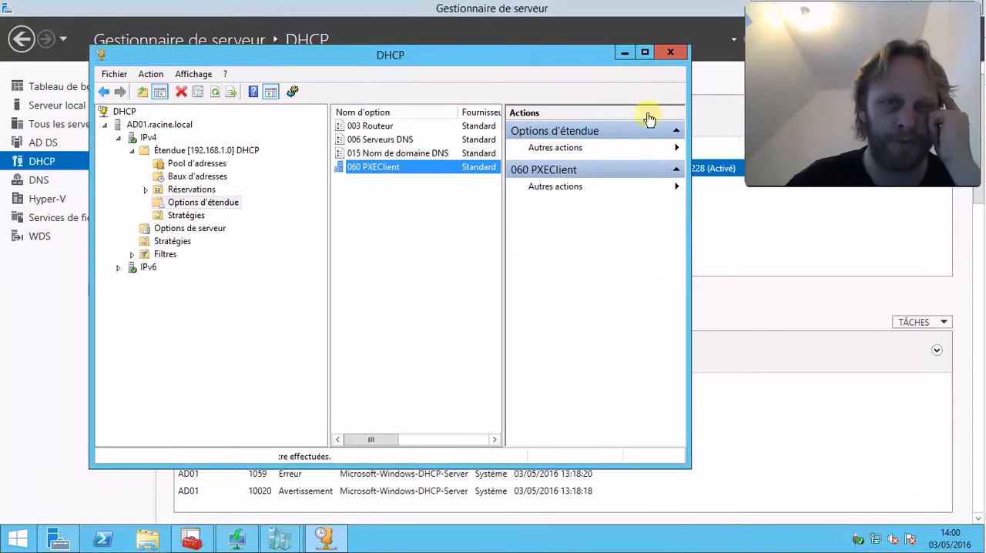
pyautogui.click(672, 55)
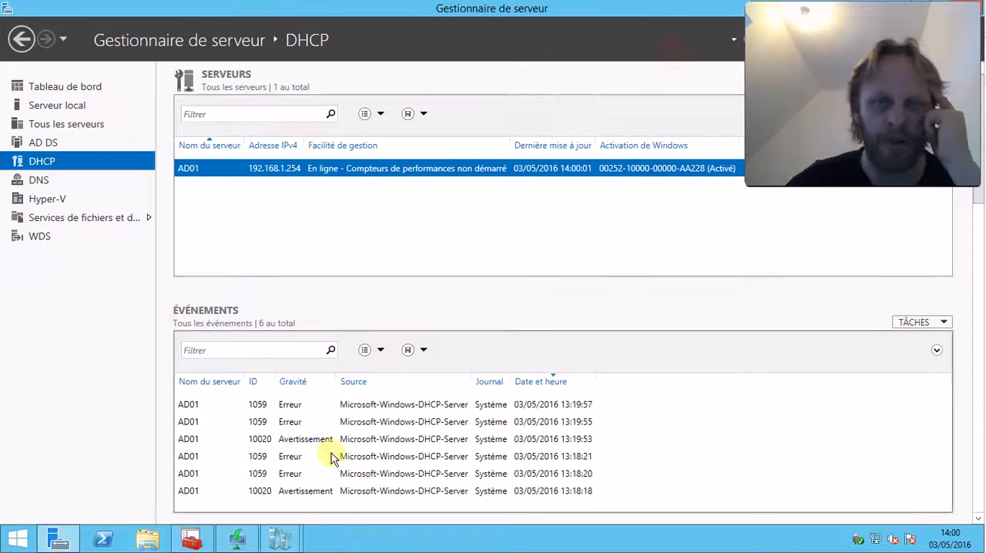
pyautogui.doubleClick(629, 11)
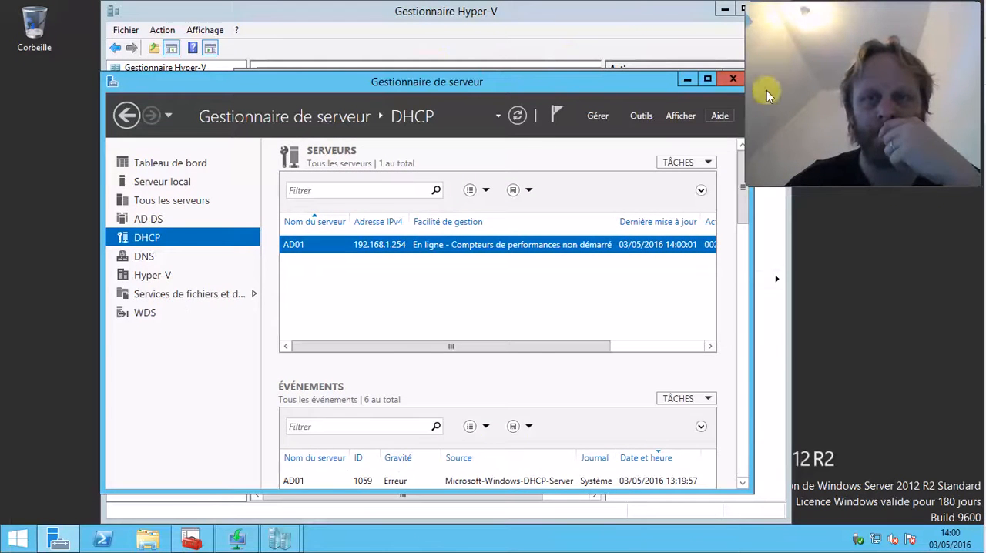
pyautogui.click(732, 80)
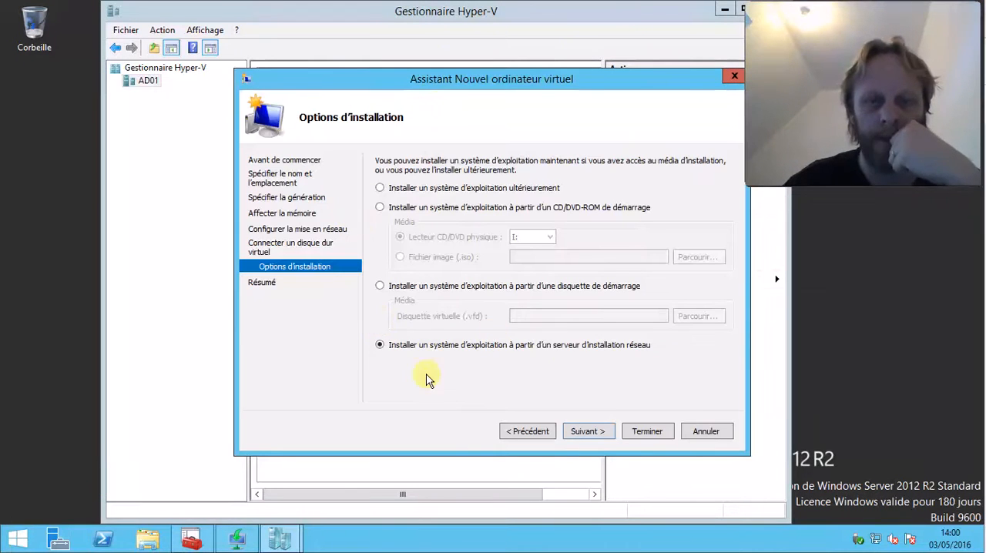
# Accept the installation option and finish the wizard to create the Seveen virtual machine
pyautogui.click(587, 431)
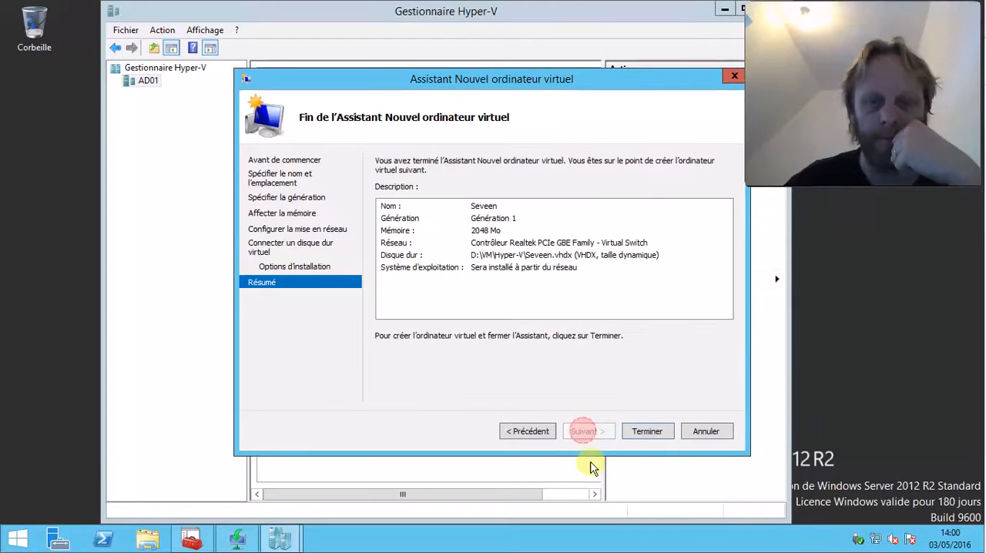
pyautogui.click(649, 431)
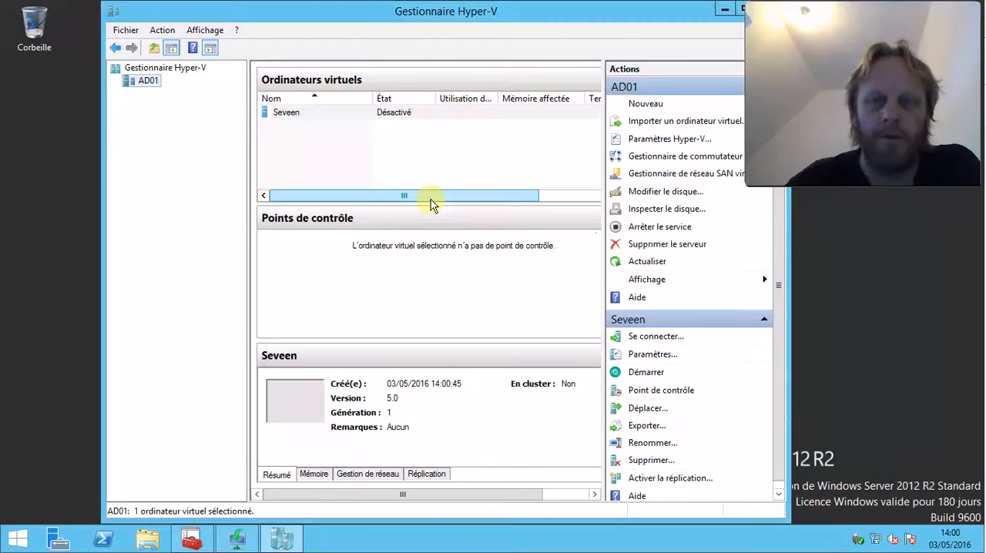
# Set the number of virtual processors of the Seveen virtual machine to 2 and close its settings
pyautogui.click(310, 113)
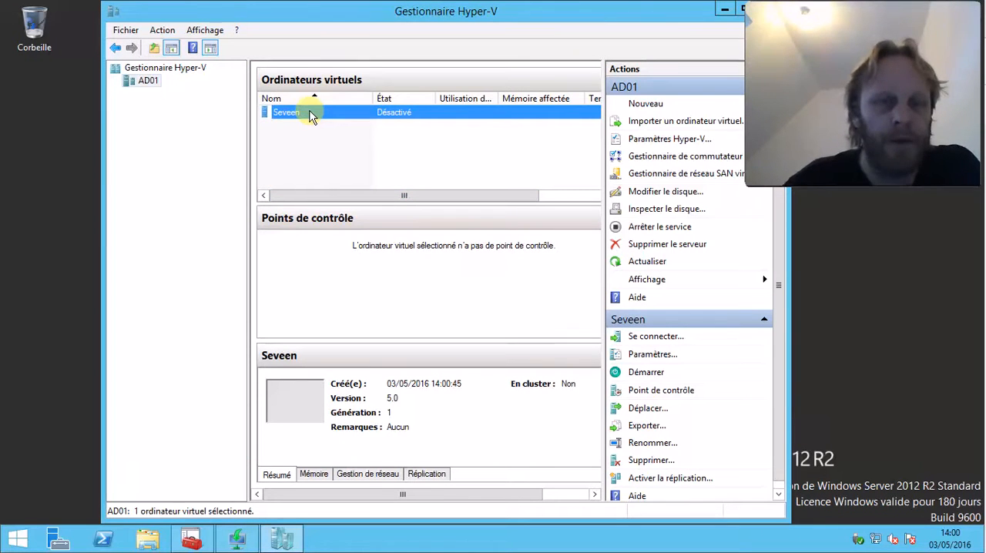
pyautogui.click(659, 354)
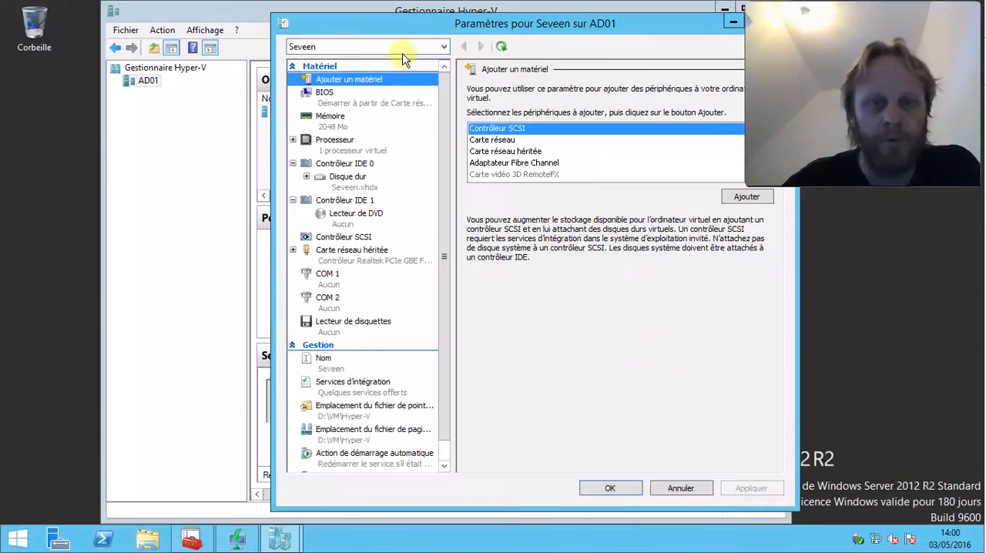
pyautogui.click(343, 157)
pyautogui.click(641, 121)
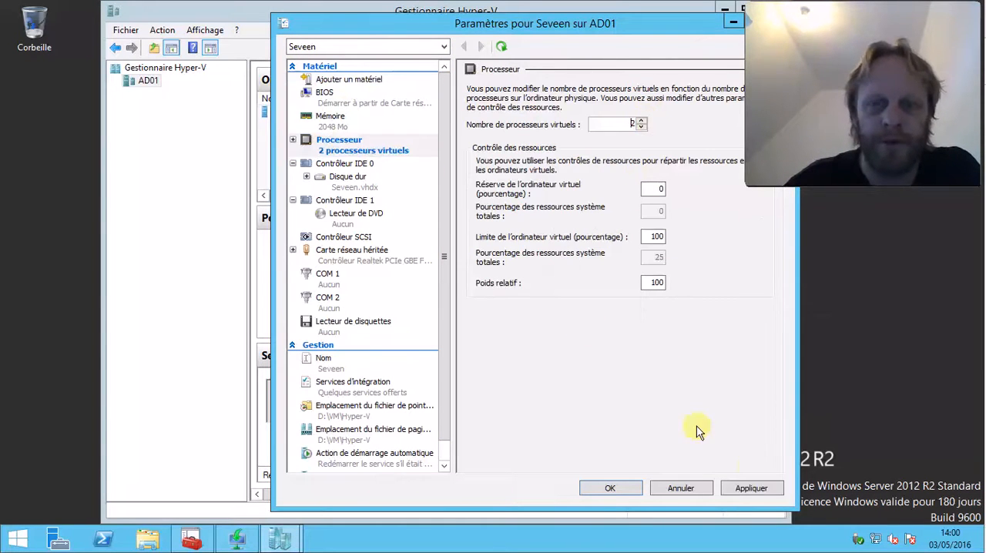
pyautogui.click(751, 488)
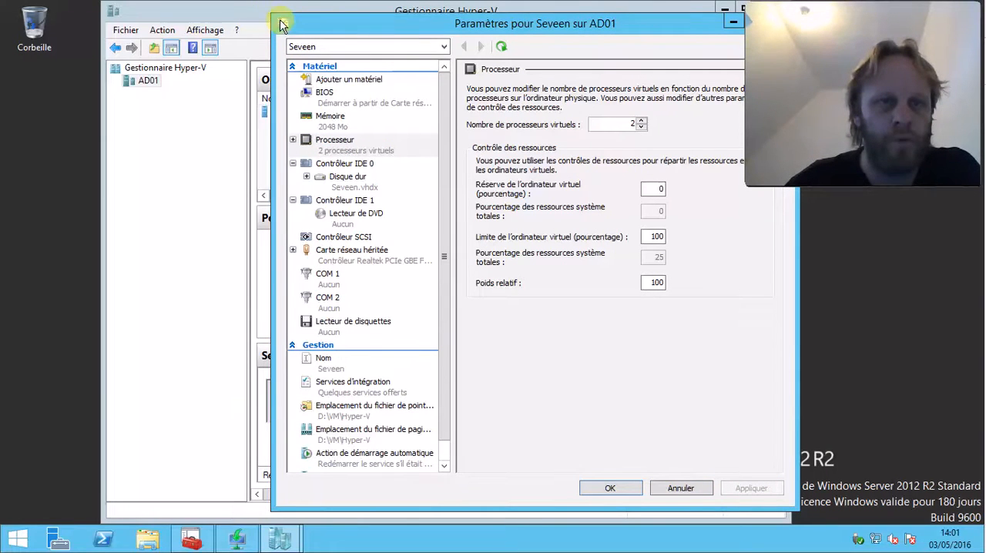
pyautogui.moveTo(529, 25); pyautogui.dragTo(366, 25)
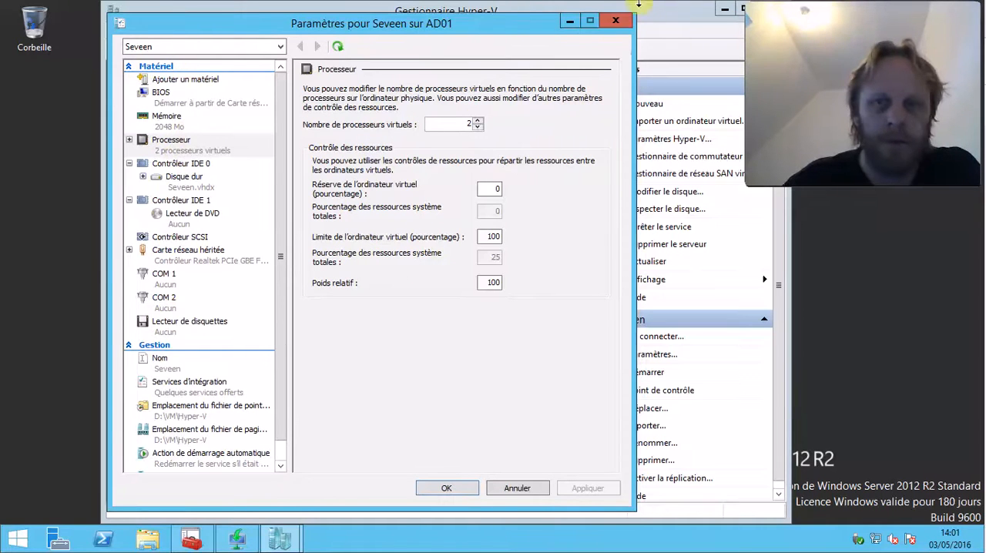
pyautogui.click(613, 22)
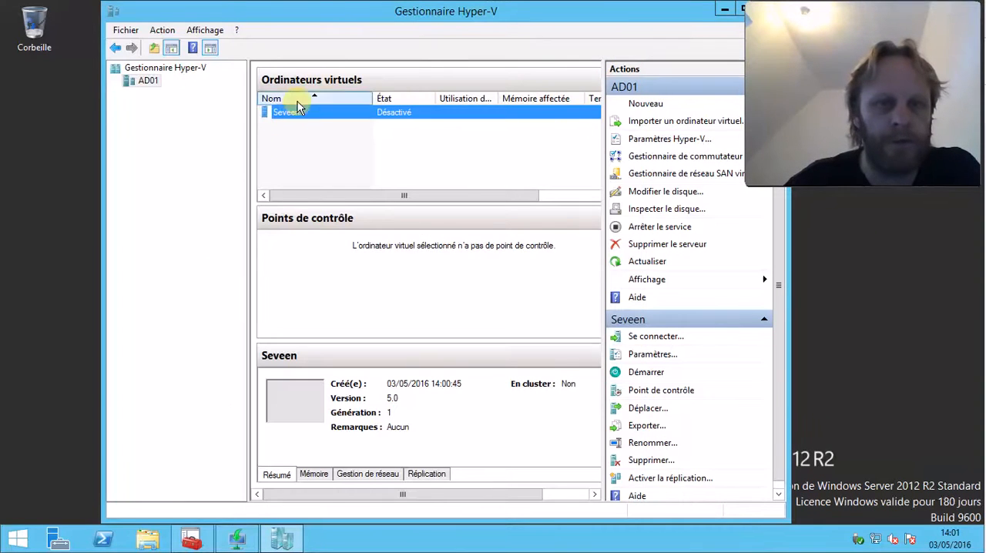
# Start the Seveen virtual machine and open its console to watch the PXE network boot
pyautogui.rightClick(279, 113)
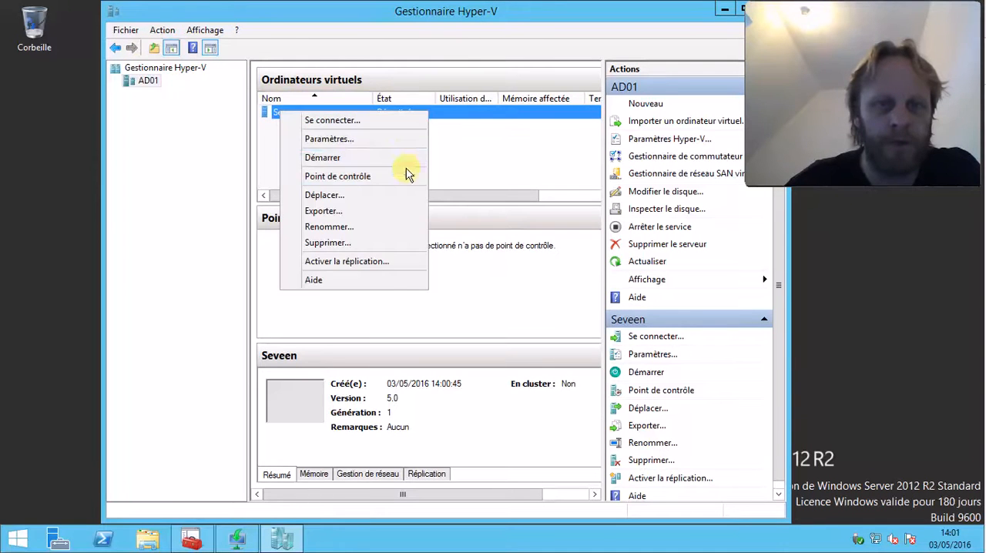
pyautogui.click(405, 164)
pyautogui.doubleClick(292, 410)
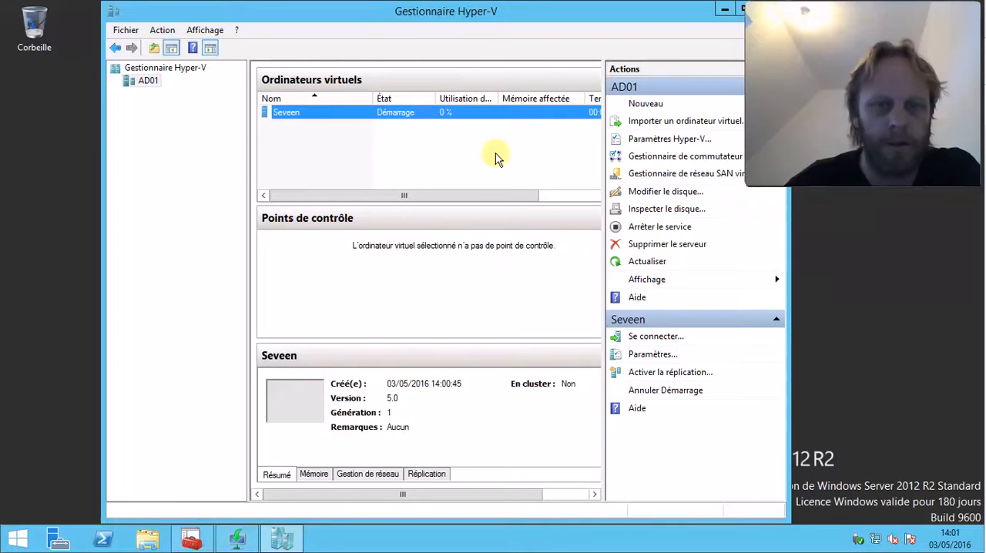
pyautogui.moveTo(391, 132); pyautogui.dragTo(335, 52)
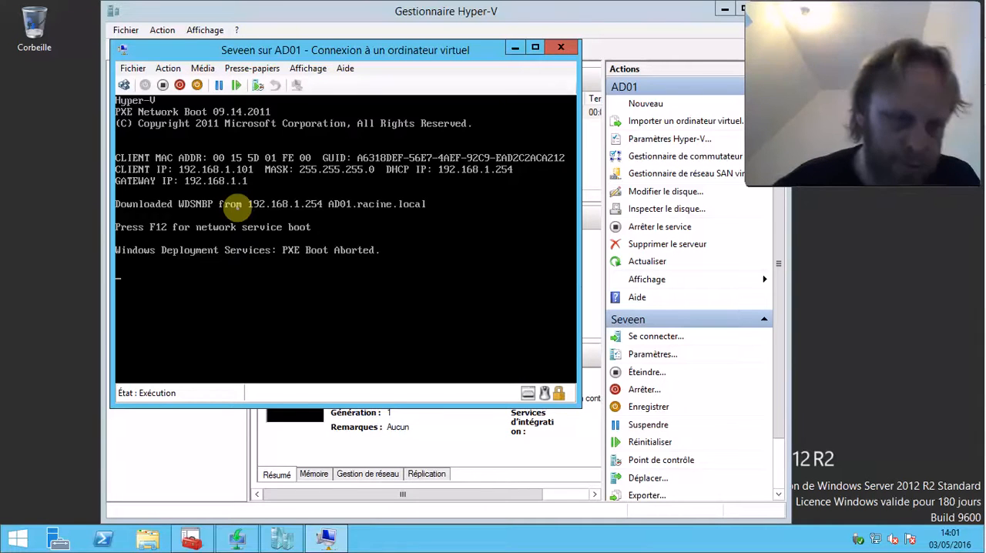
# Turn off Seveen, confirm the shutdown, and start it again to continue the network service boot
pyautogui.click(163, 84)
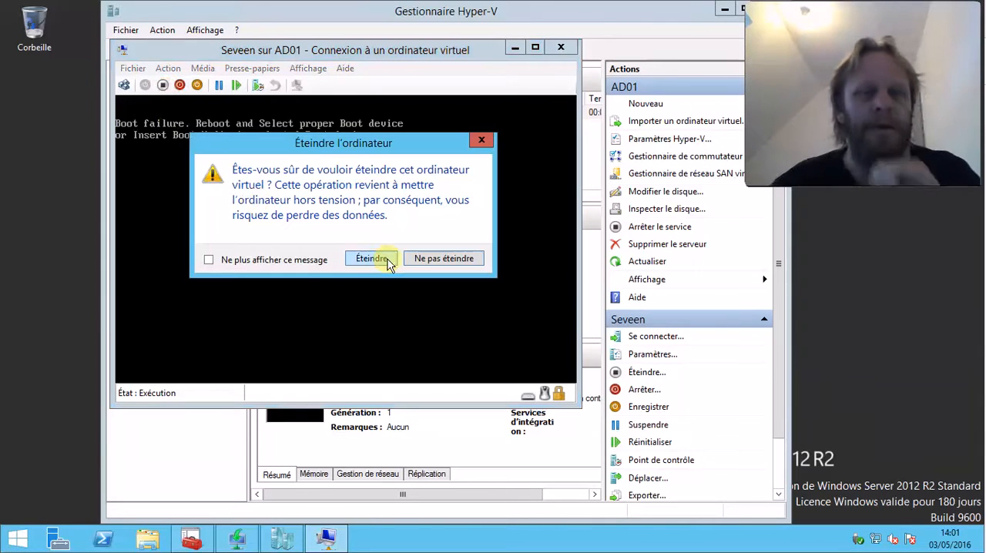
pyautogui.click(368, 259)
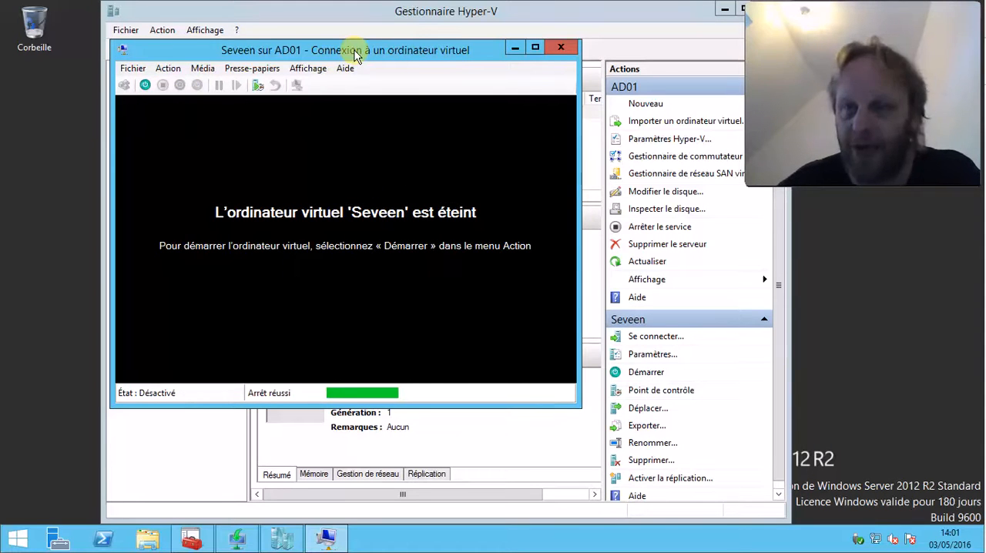
pyautogui.click(146, 85)
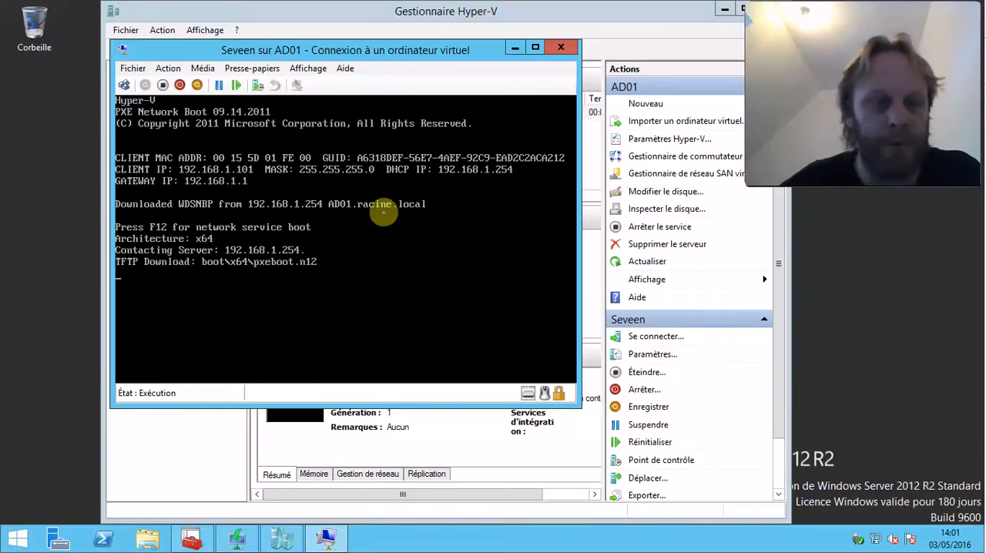
# Turn off the Seveen virtual machine and close its connection window
pyautogui.click(162, 84)
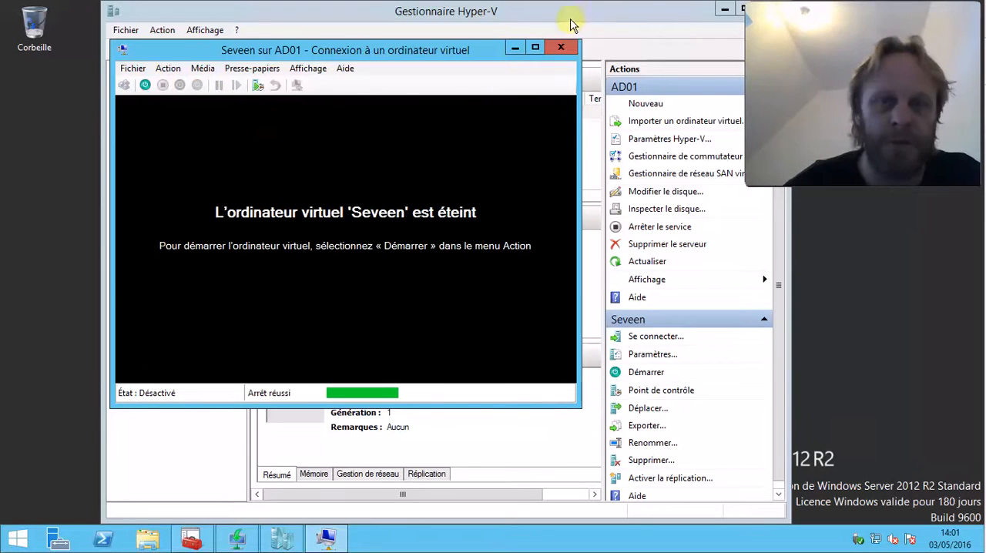
pyautogui.click(560, 47)
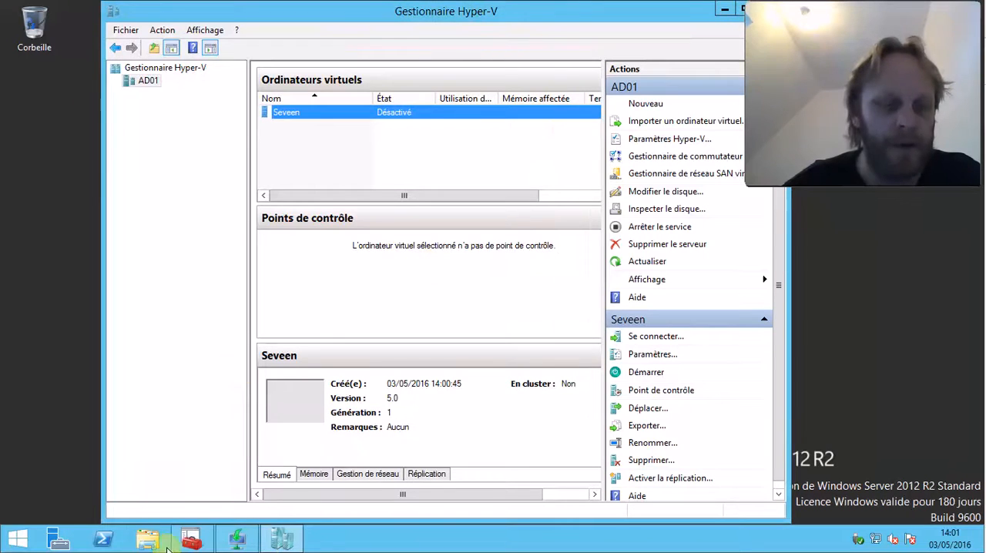
# Switch to Windows Deployment Services and open the properties of server AD01.racine.local
pyautogui.click(239, 539)
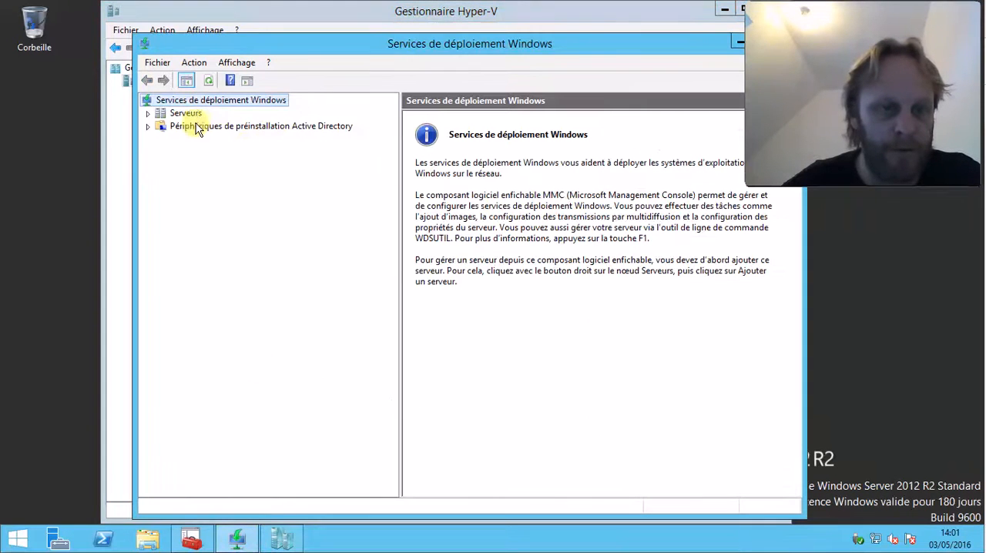
pyautogui.moveTo(339, 45); pyautogui.dragTo(264, 24)
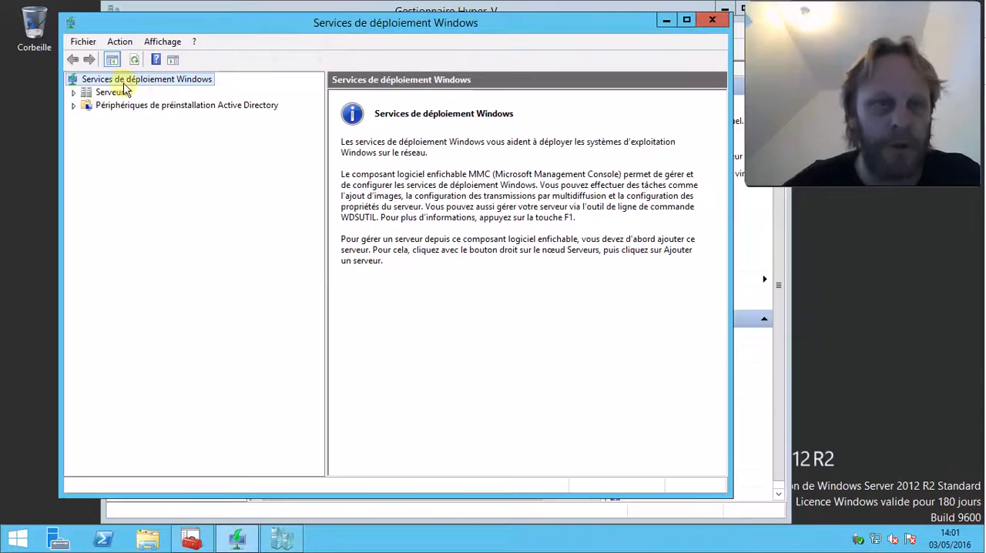
pyautogui.click(87, 93)
pyautogui.click(74, 93)
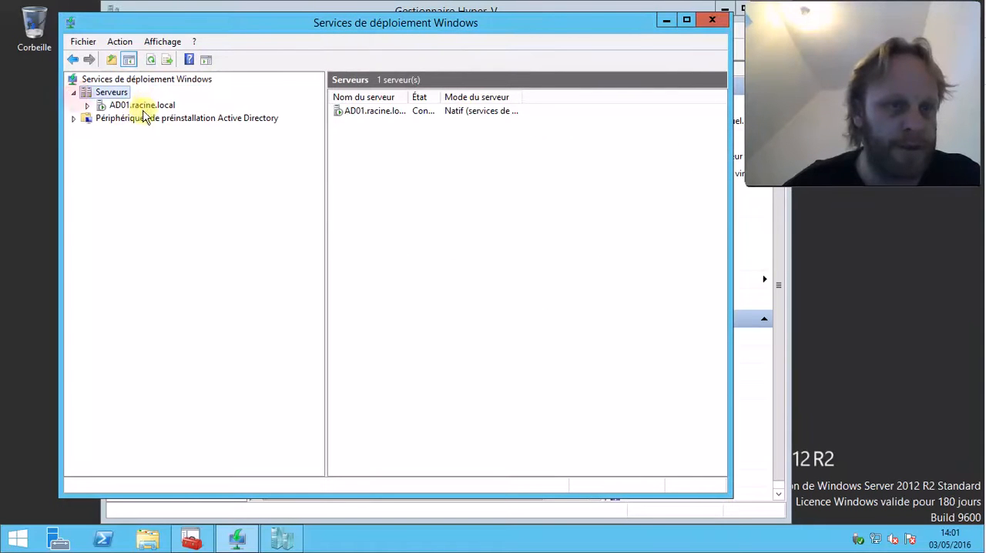
pyautogui.click(143, 105)
pyautogui.rightClick(144, 108)
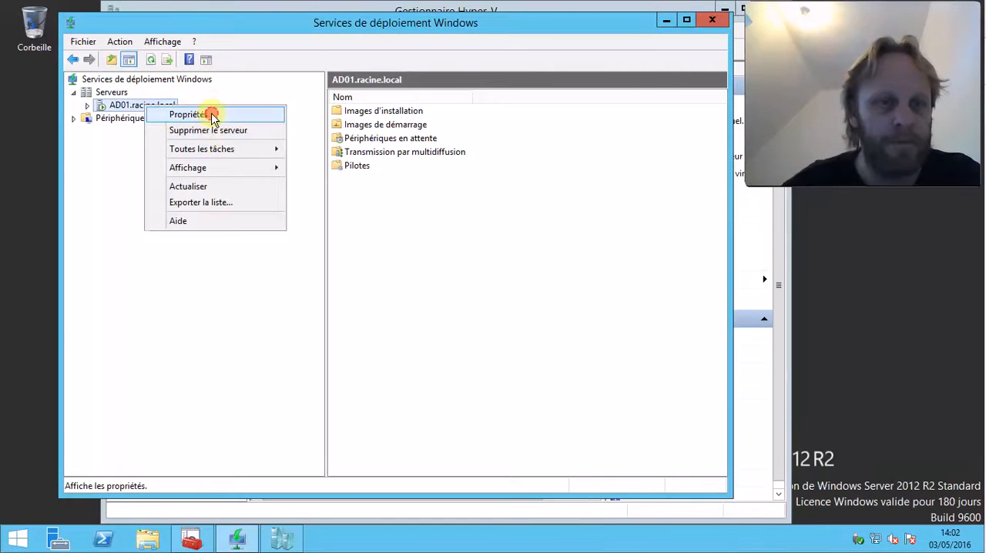
pyautogui.click(216, 111)
# Review AD01's PXE response policy, its AD DS settings and the PXE boot policy for known and unknown clients
pyautogui.click(454, 107)
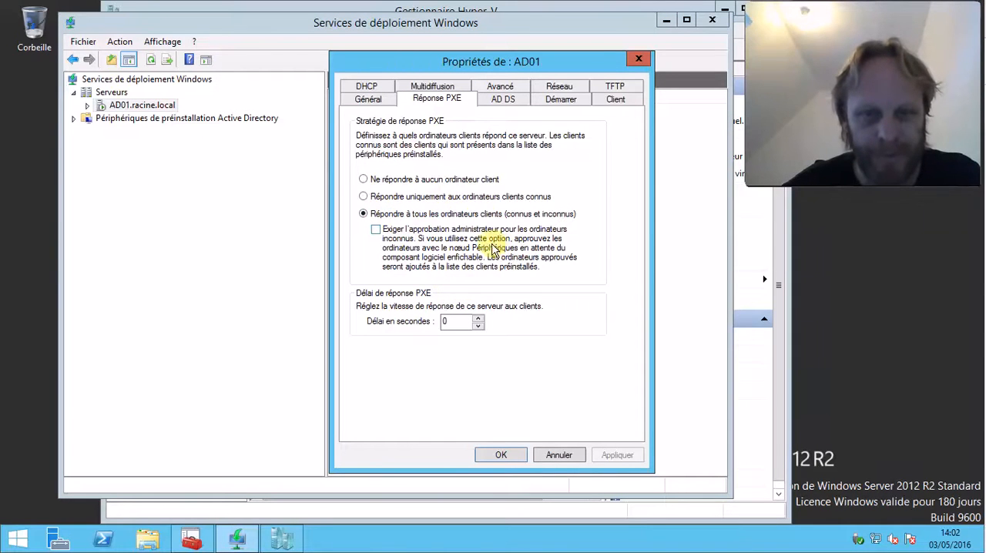
pyautogui.click(501, 101)
pyautogui.click(574, 102)
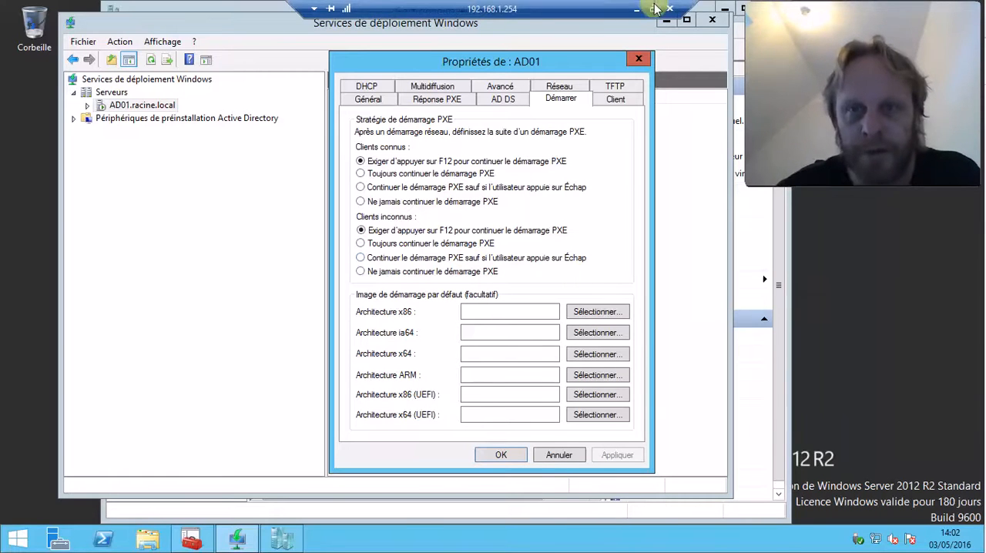
pyautogui.click(653, 9)
pyautogui.rightClick(739, 544)
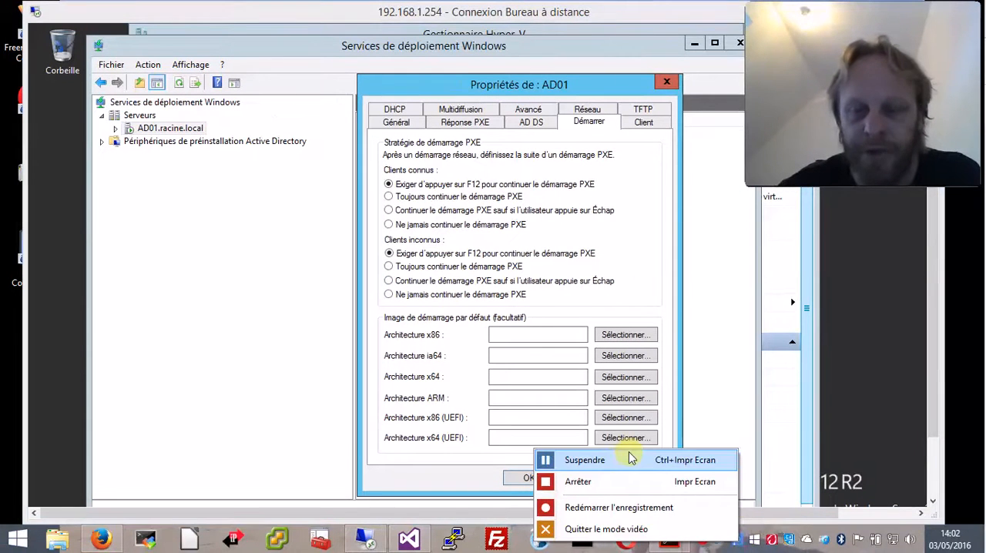
pyautogui.click(626, 460)
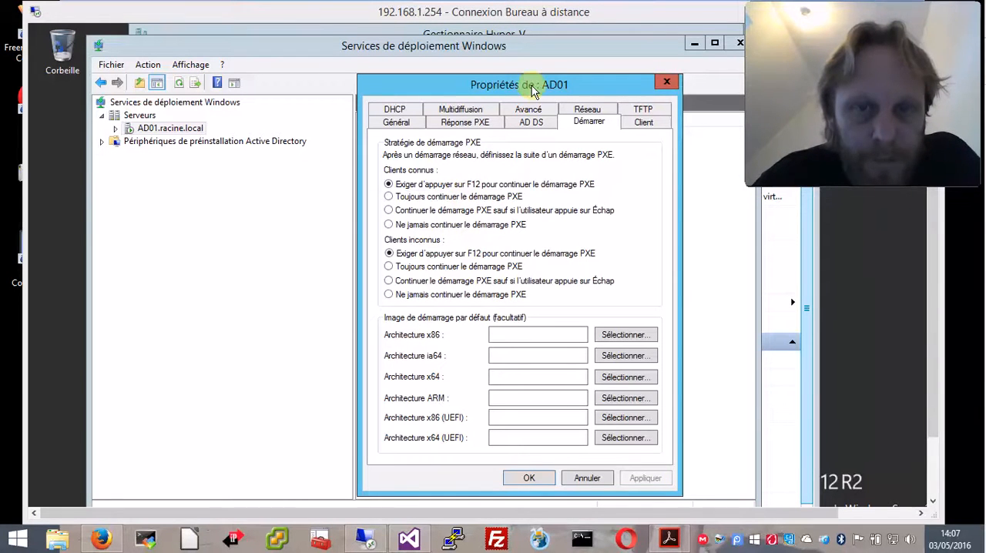
# Review AD01's general information, PXE response policy, AD DS client naming, PXE boot policy and client unattended-installation settings
pyautogui.moveTo(501, 85); pyautogui.dragTo(452, 82)
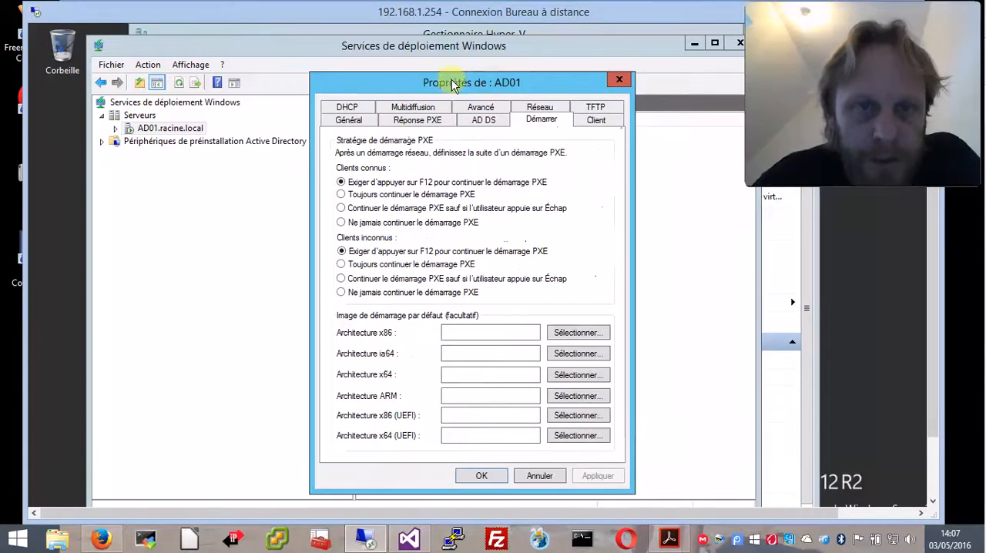
pyautogui.doubleClick(490, 12)
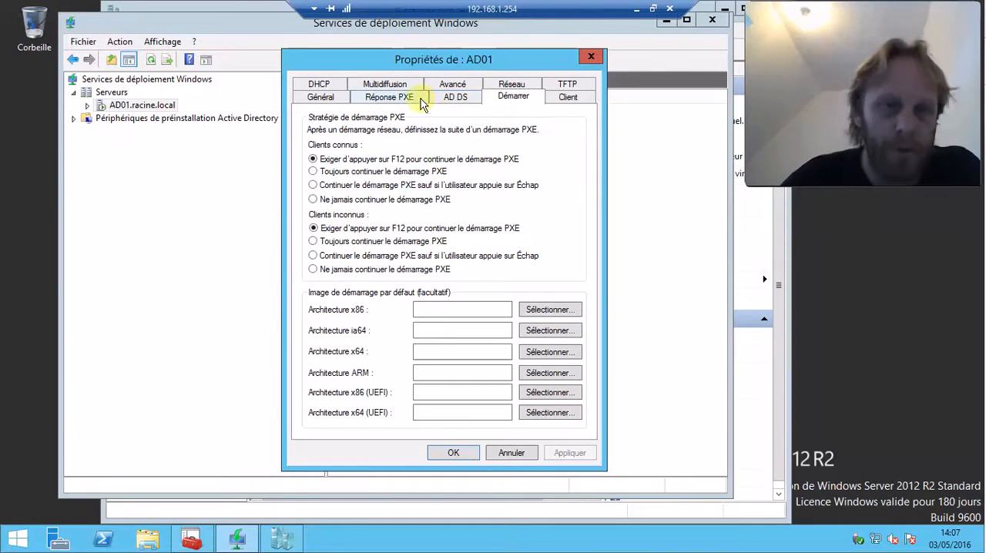
pyautogui.click(327, 98)
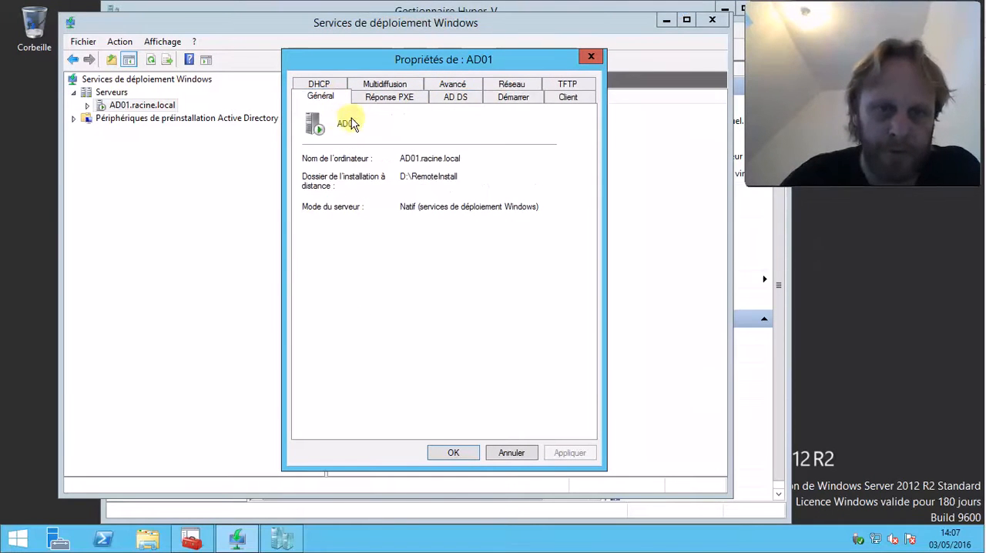
pyautogui.click(389, 100)
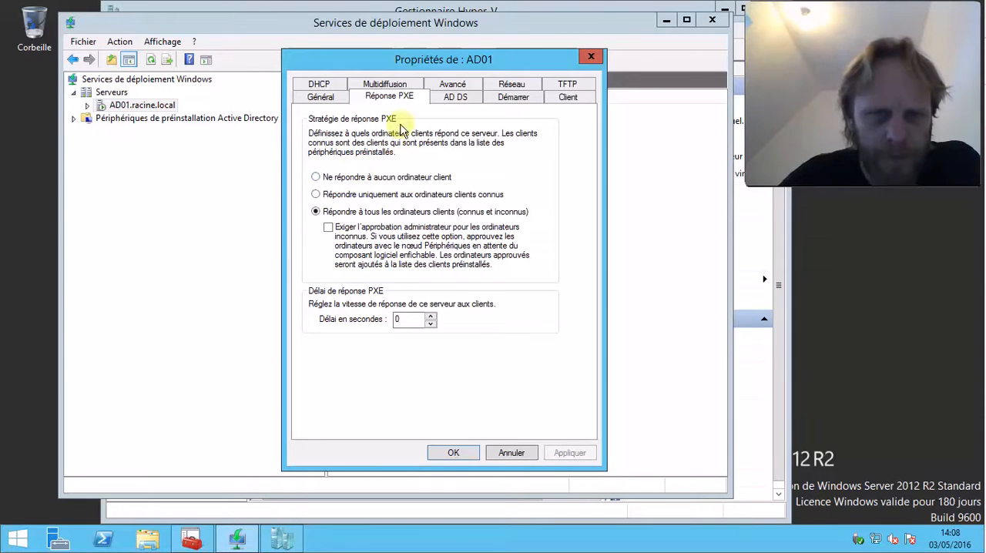
pyautogui.click(473, 99)
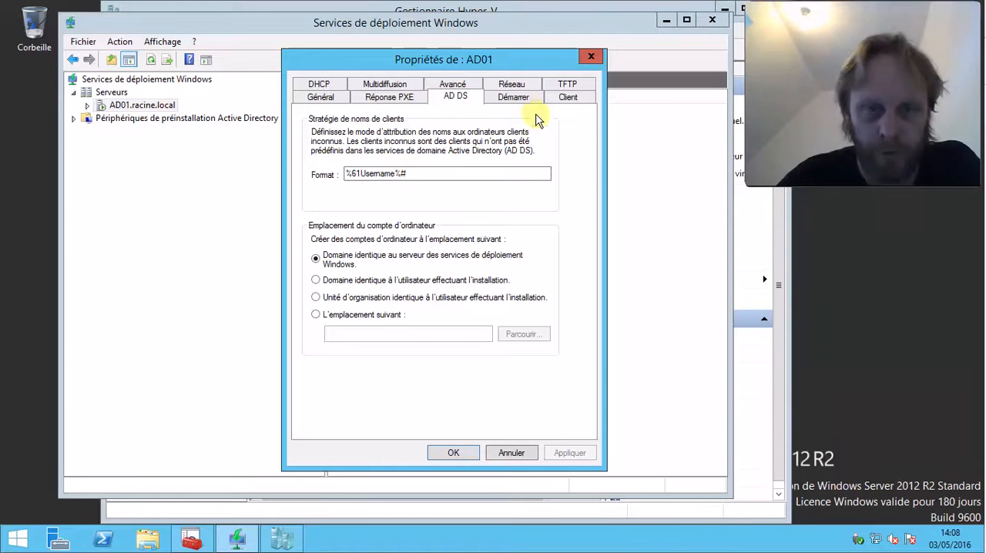
pyautogui.click(515, 98)
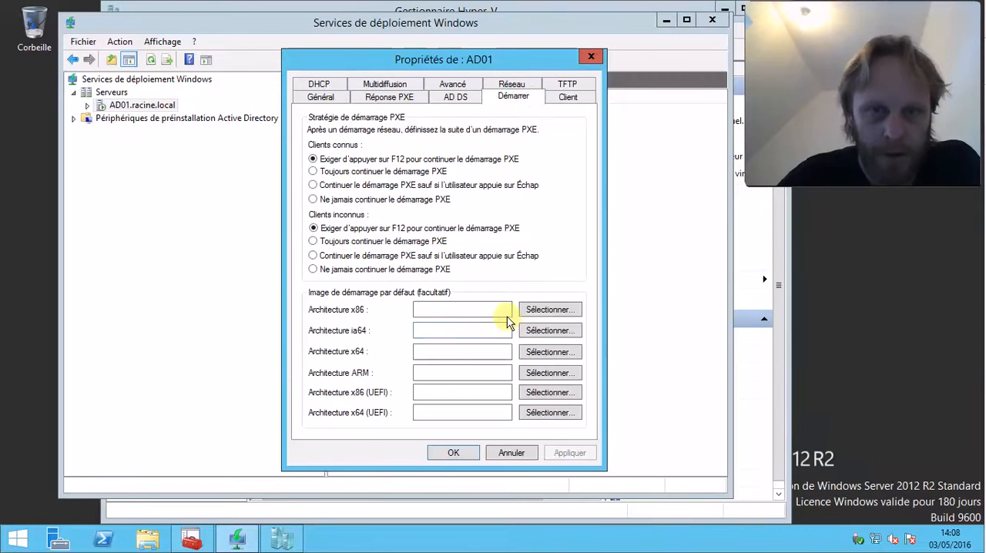
pyautogui.click(568, 97)
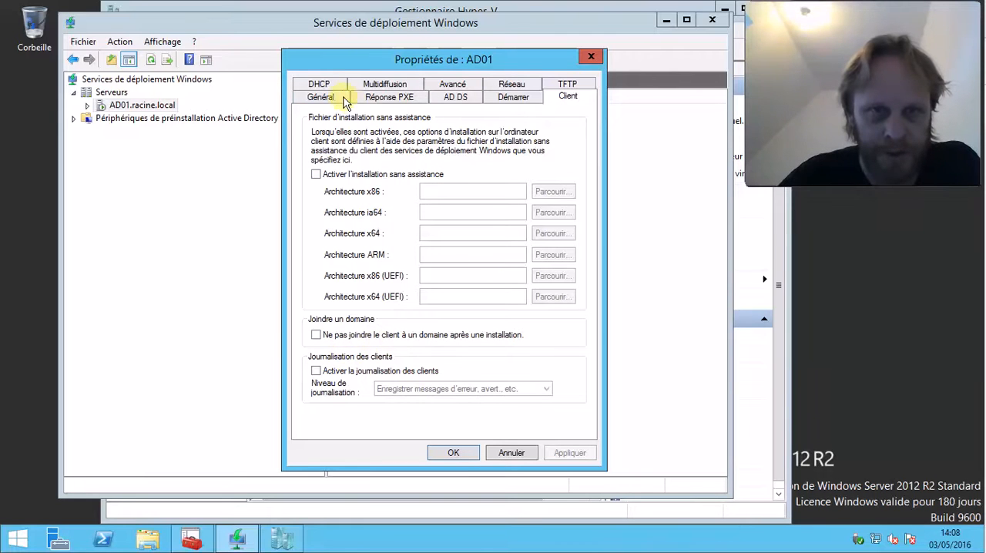
# Review AD01's DHCP, multicast, advanced, network and TFTP settings, and close the server properties
pyautogui.click(319, 85)
pyautogui.click(393, 96)
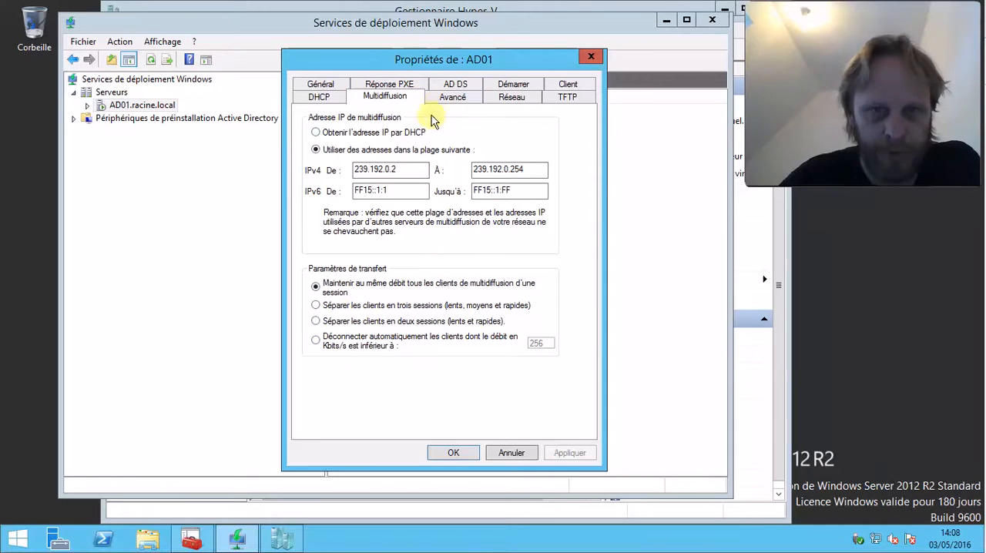
pyautogui.click(455, 98)
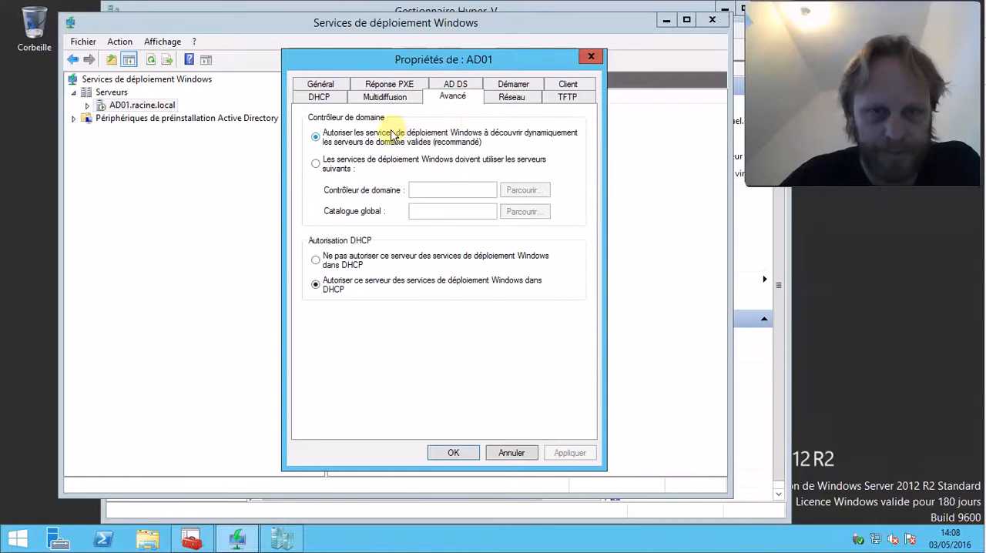
pyautogui.click(511, 97)
pyautogui.click(564, 98)
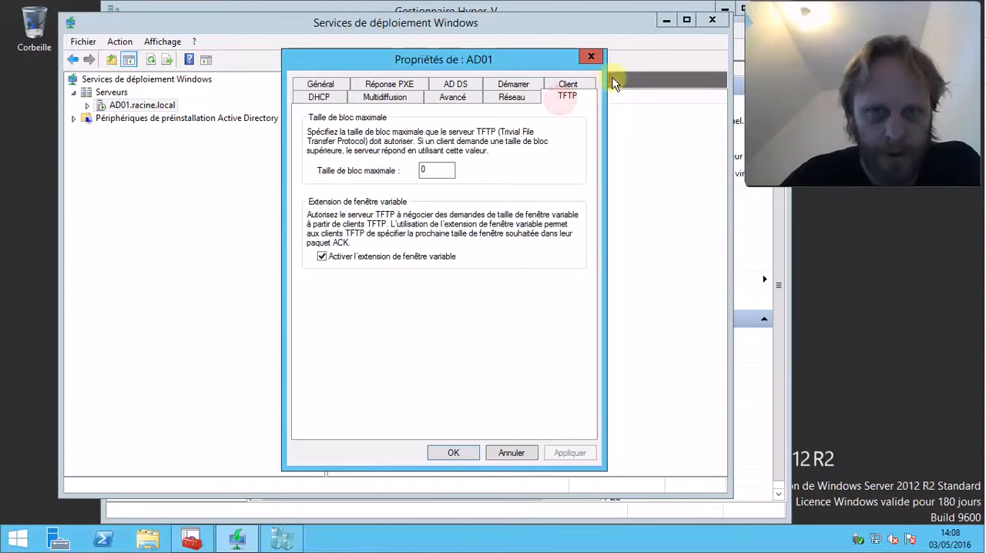
pyautogui.click(591, 57)
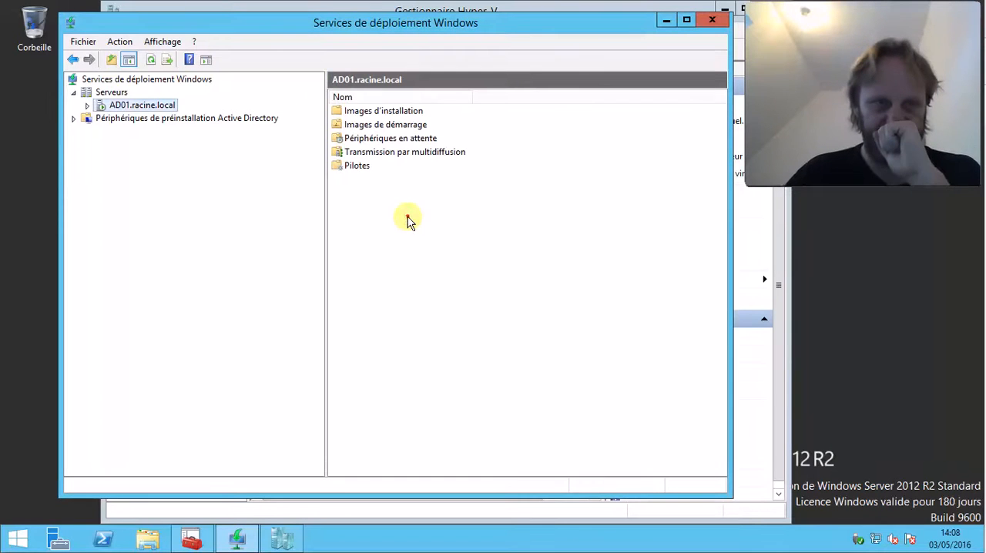
# Start adding an installation image under AD01.racine.local's Images d'installation, creating a new image group named Seven
pyautogui.click(87, 107)
pyautogui.click(167, 121)
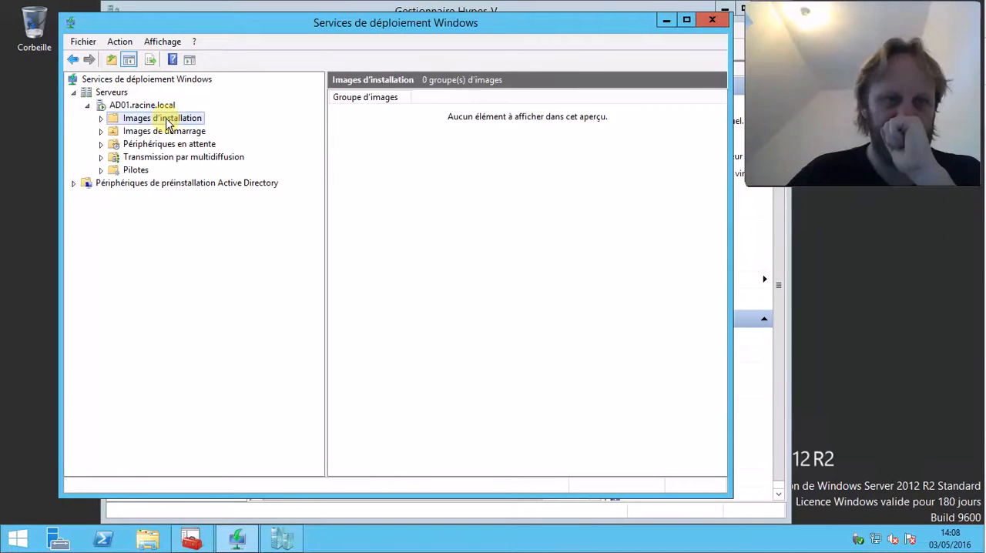
pyautogui.rightClick(182, 123)
pyautogui.click(220, 128)
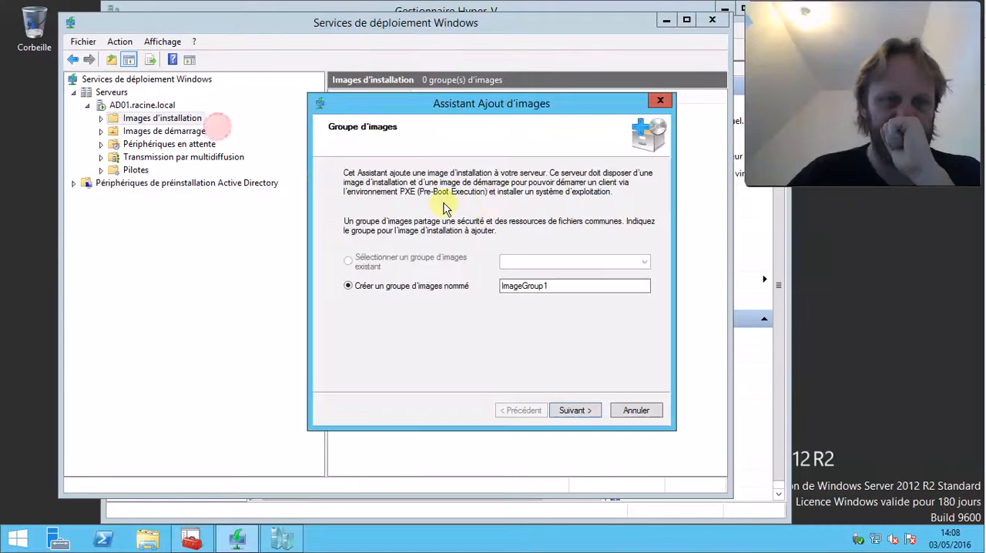
pyautogui.moveTo(572, 287); pyautogui.dragTo(370, 279)
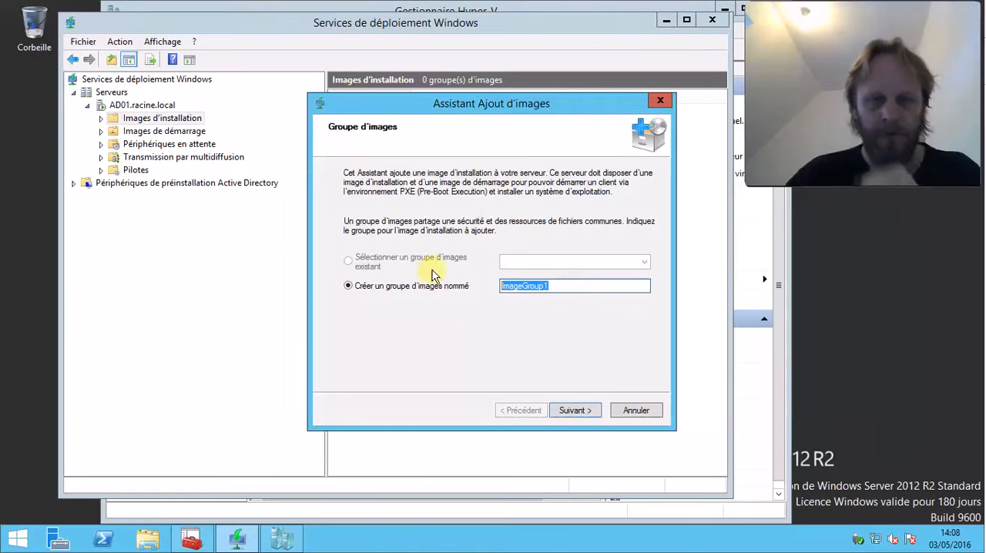
pyautogui.write('Seven')
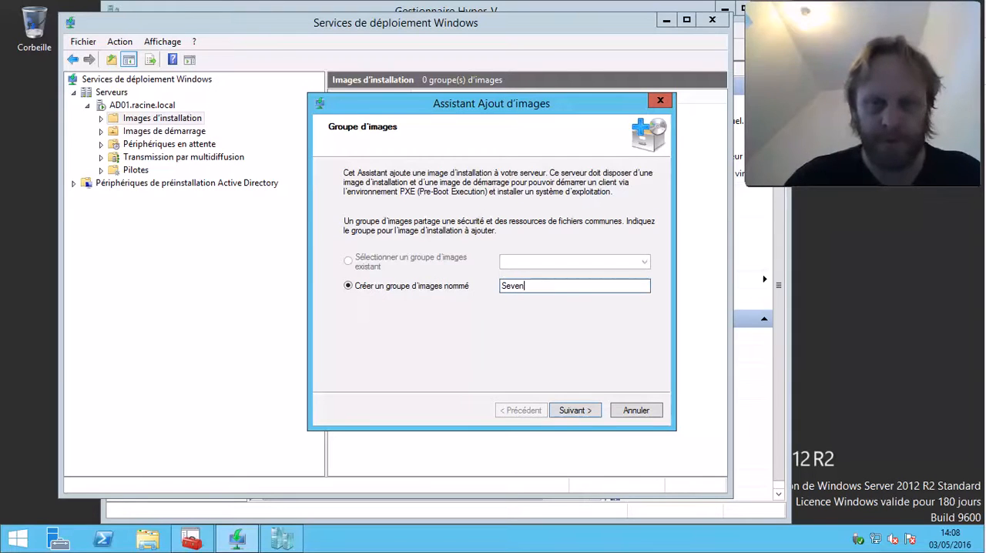
pyautogui.click(590, 412)
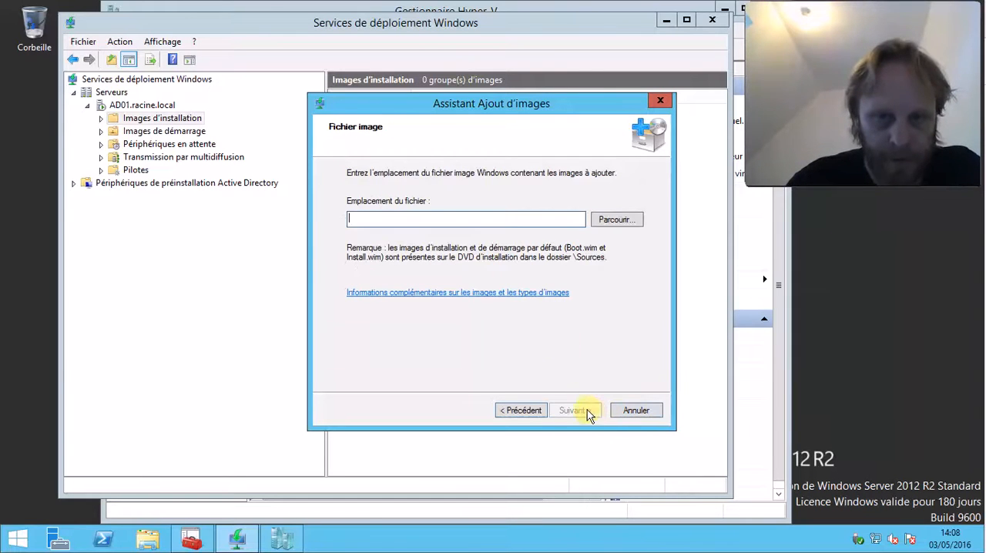
# Choose install.wim from D:\DeploymentShare\Operating Systems\Windows 7 x64\sources as the installation image file
pyautogui.click(614, 222)
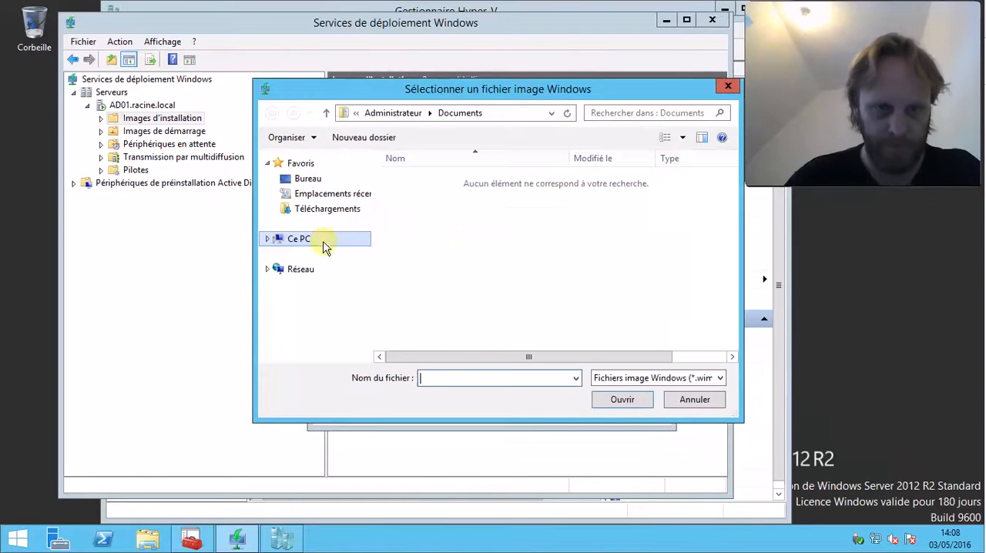
pyautogui.click(317, 249)
pyautogui.click(481, 339)
pyautogui.scroll(-5, 486, 339)
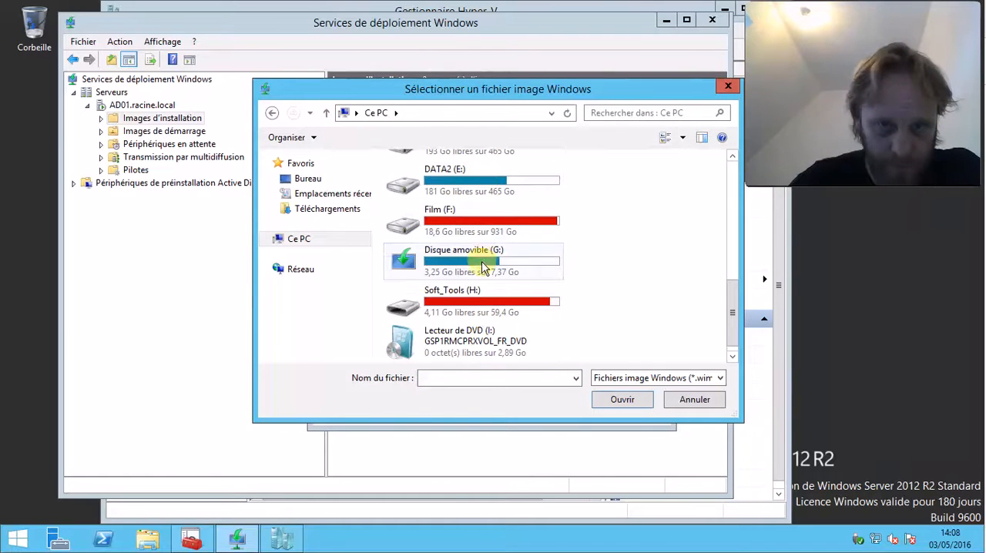
pyautogui.scroll(5, 480, 173)
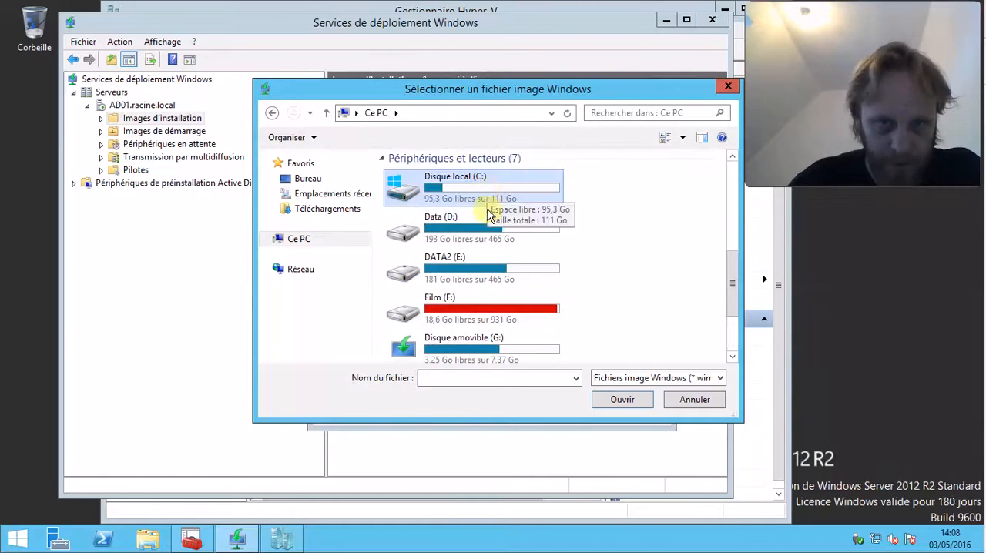
pyautogui.doubleClick(478, 235)
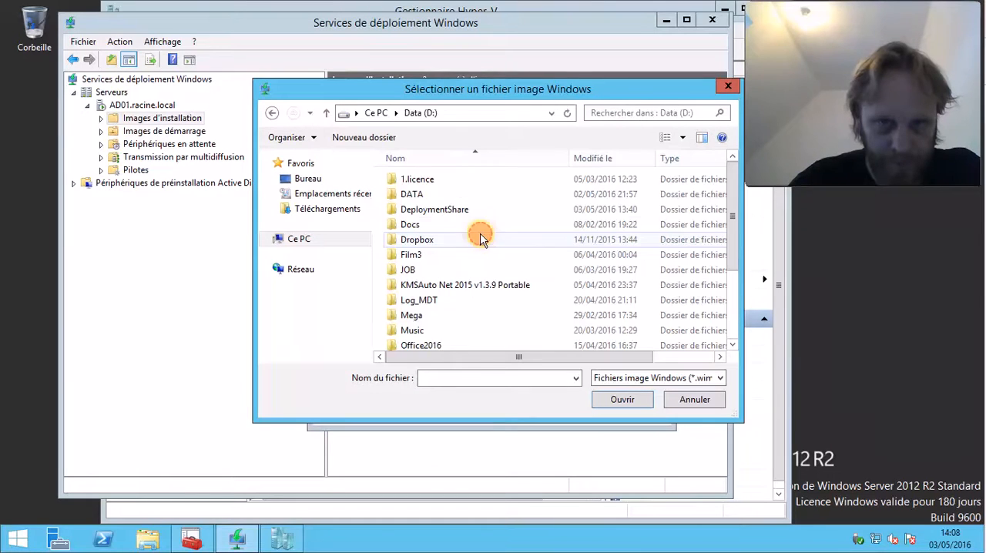
pyautogui.doubleClick(433, 210)
pyautogui.doubleClick(445, 271)
pyautogui.doubleClick(429, 180)
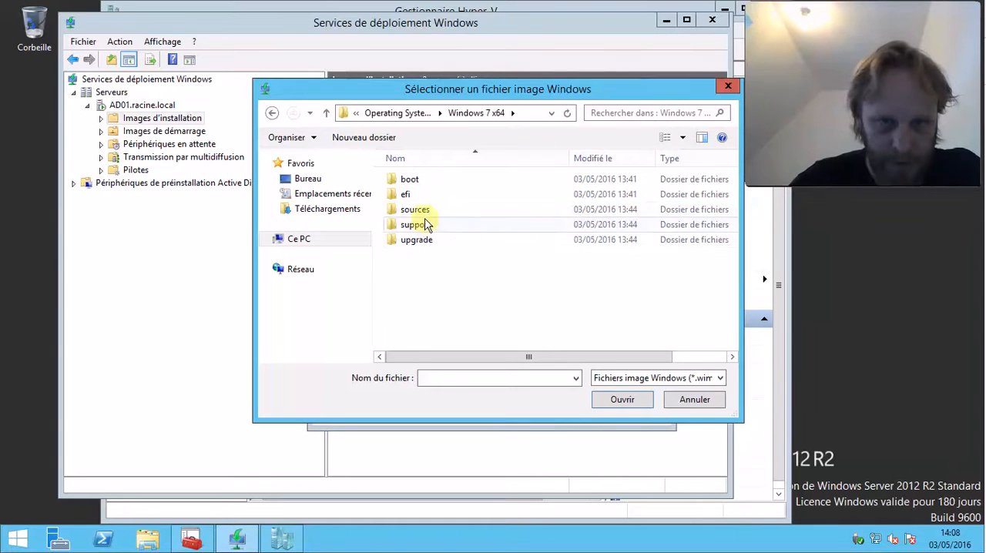
pyautogui.doubleClick(420, 207)
pyautogui.click(432, 315)
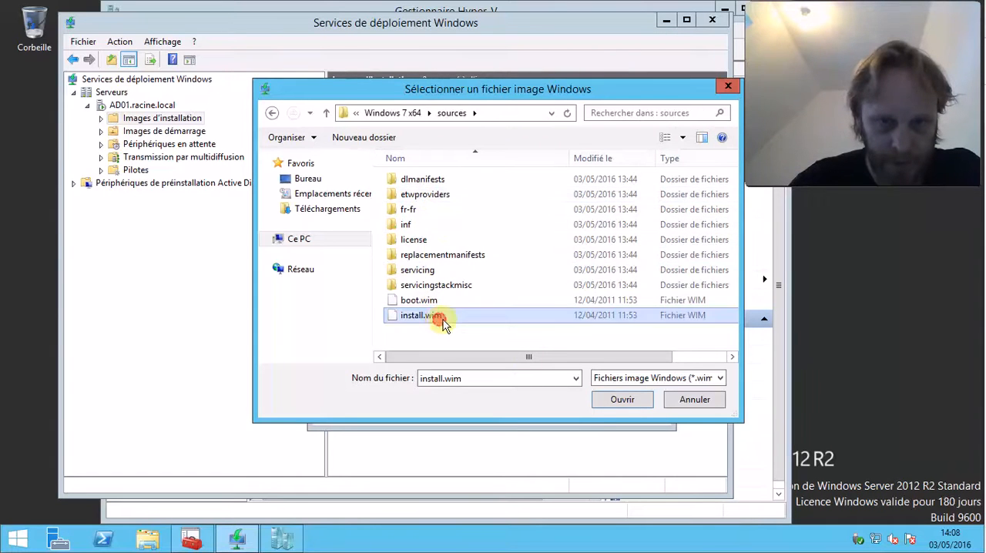
pyautogui.click(624, 401)
# Keep the x64 Windows 7 PROFESSIONAL image selected with its default name and description, and start adding it to the server
pyautogui.click(585, 411)
pyautogui.click(576, 409)
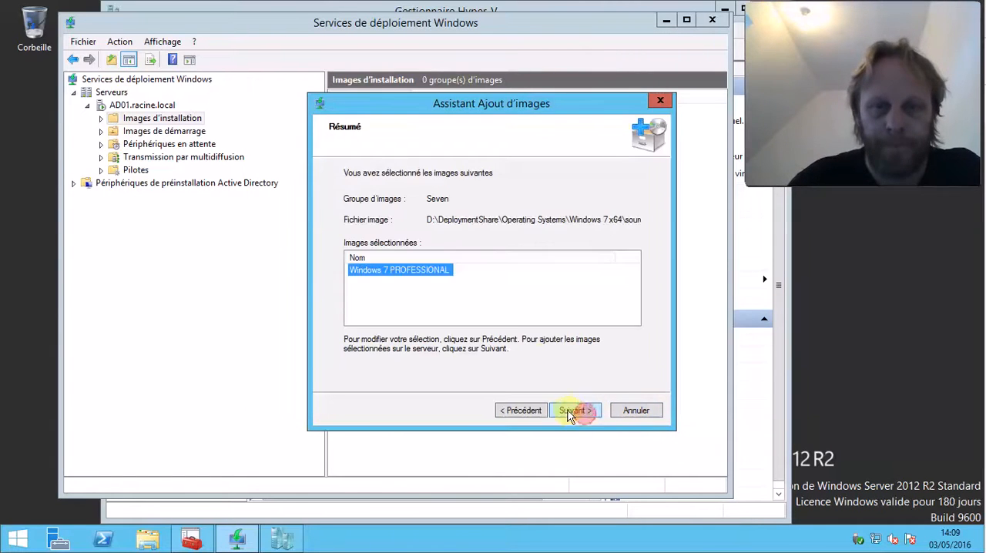
pyautogui.click(522, 414)
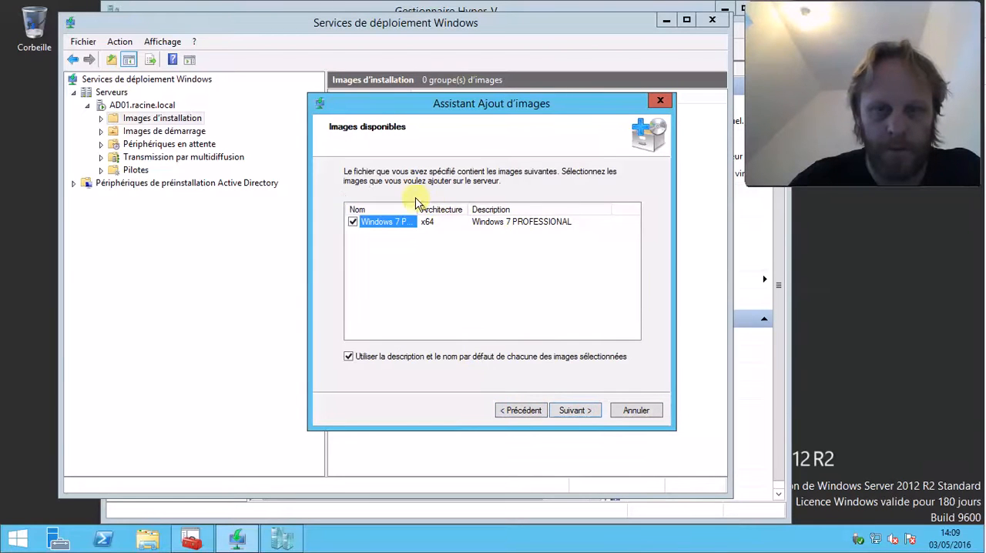
pyautogui.click(418, 217)
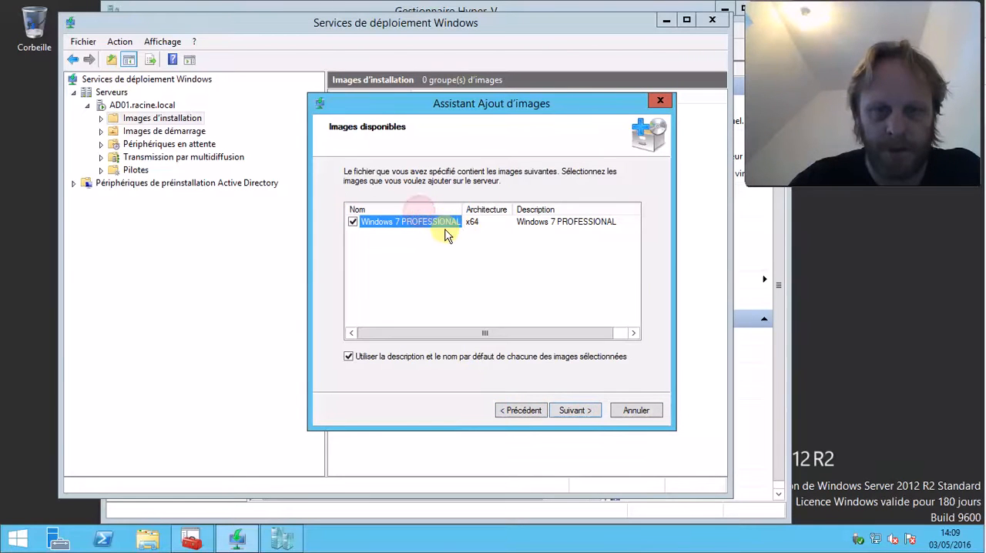
pyautogui.click(574, 414)
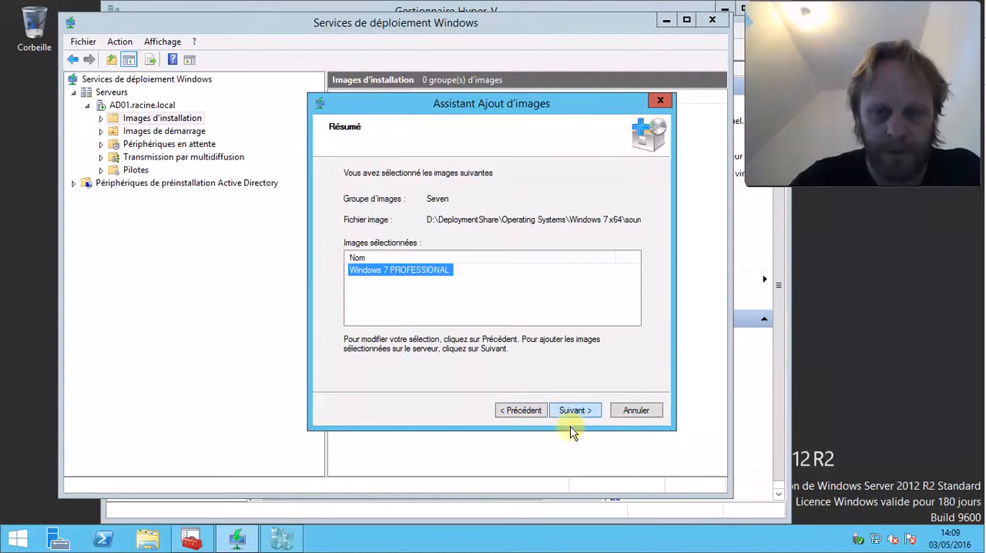
pyautogui.click(576, 412)
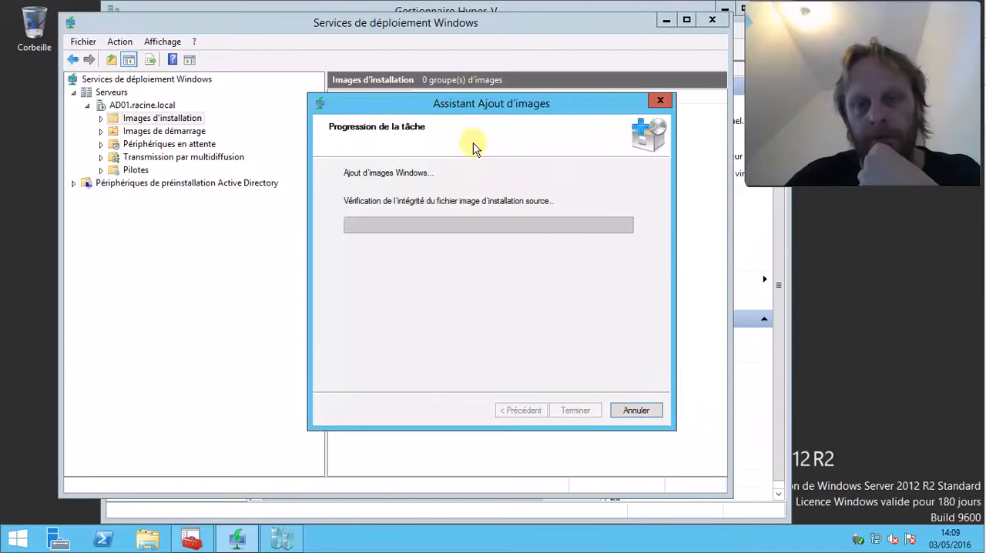
pyautogui.moveTo(462, 102); pyautogui.dragTo(391, 102)
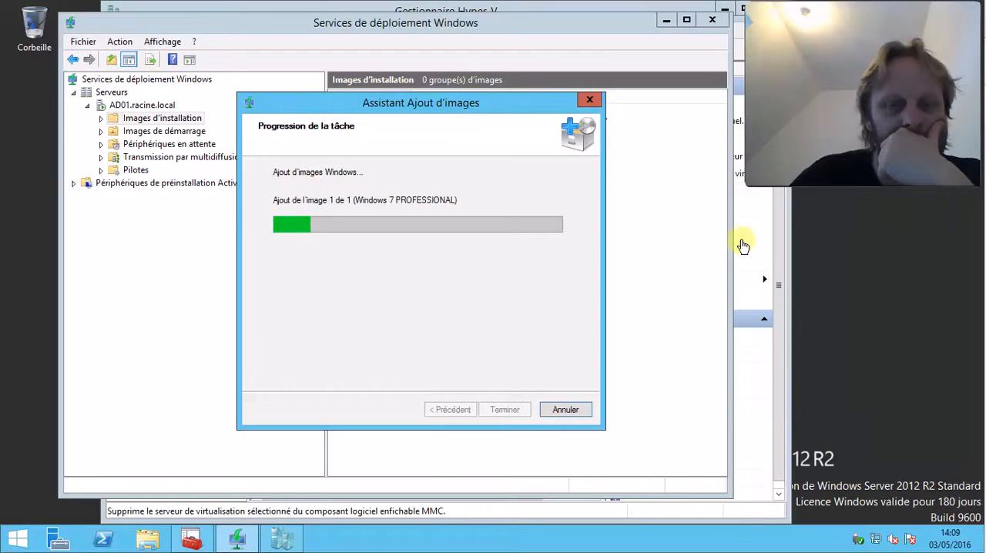
pyautogui.click(649, 10)
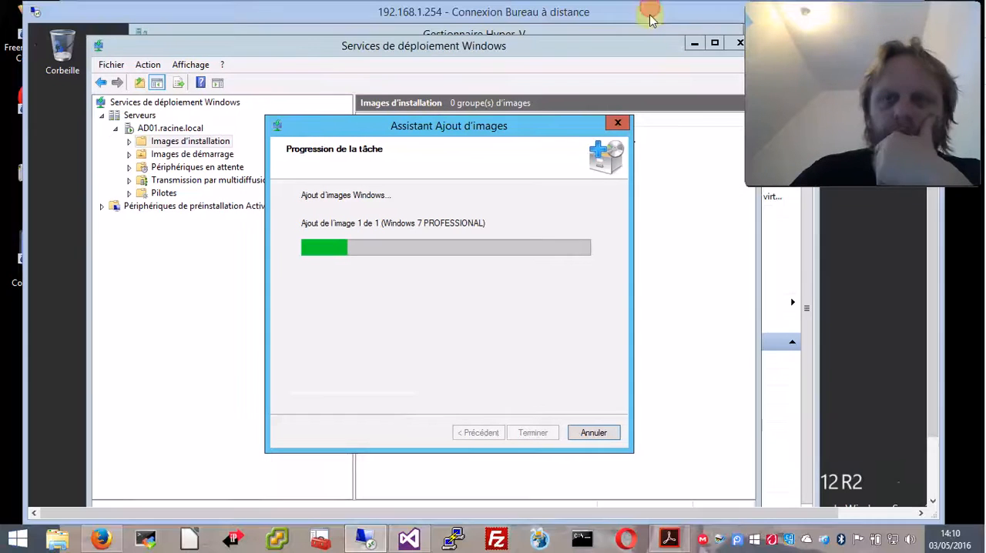
pyautogui.rightClick(733, 541)
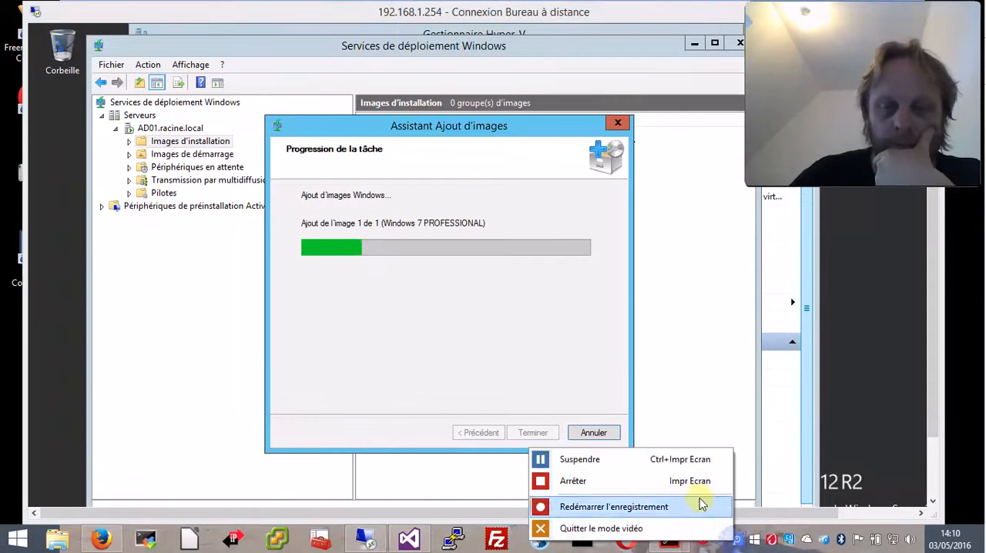
pyautogui.click(662, 459)
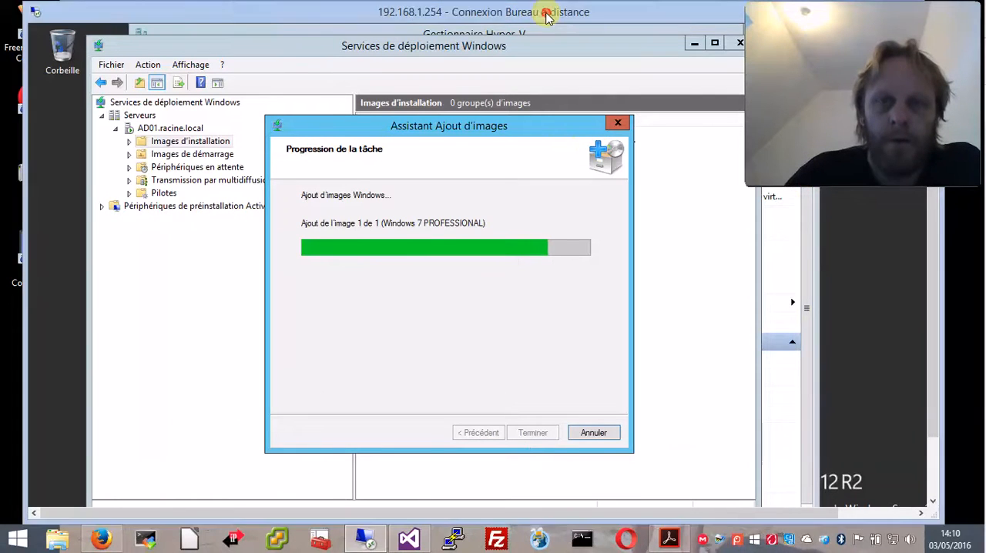
pyautogui.doubleClick(544, 8)
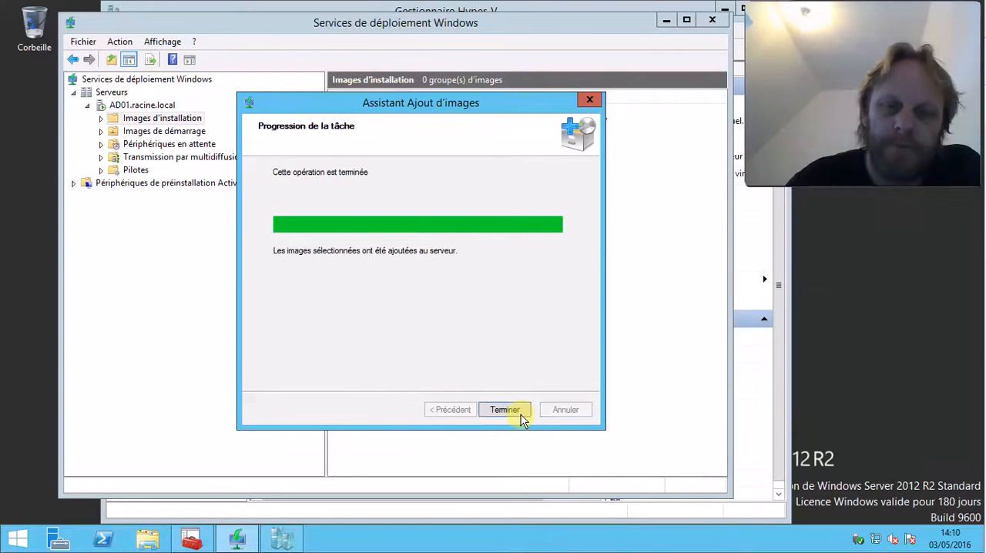
# Finish the installation image wizard and start adding a boot image under AD01.racine.local's Images de démarrage
pyautogui.click(521, 411)
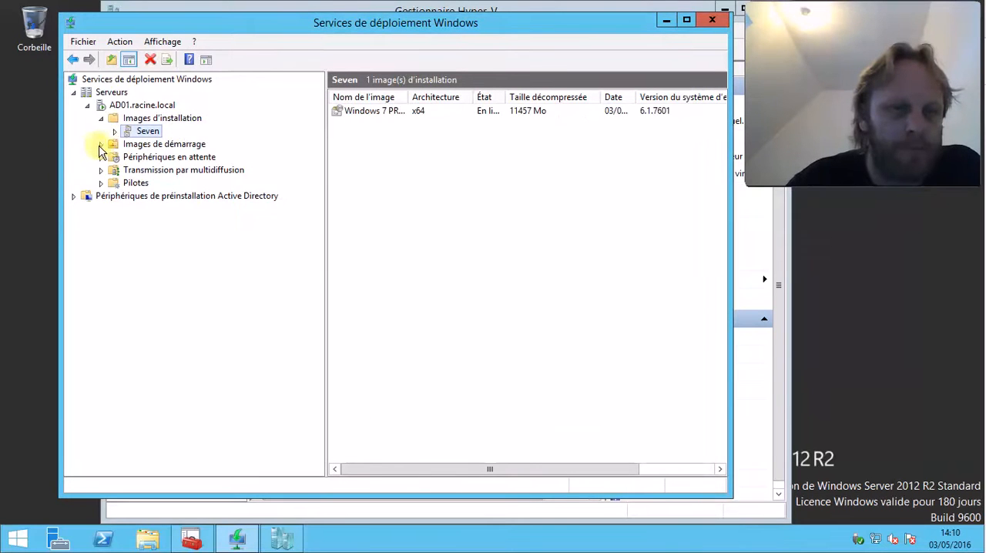
pyautogui.click(196, 148)
pyautogui.rightClick(198, 150)
pyautogui.click(253, 155)
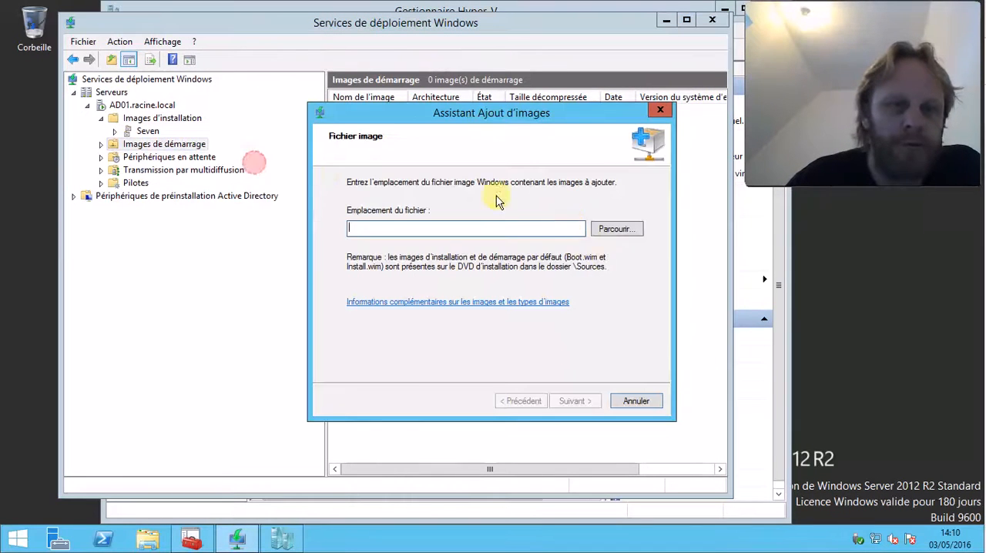
# Browse for the boot image file up to D:\DeploymentShare, consulting the MDT Deployment Share in Deployment Workbench along the way
pyautogui.click(615, 234)
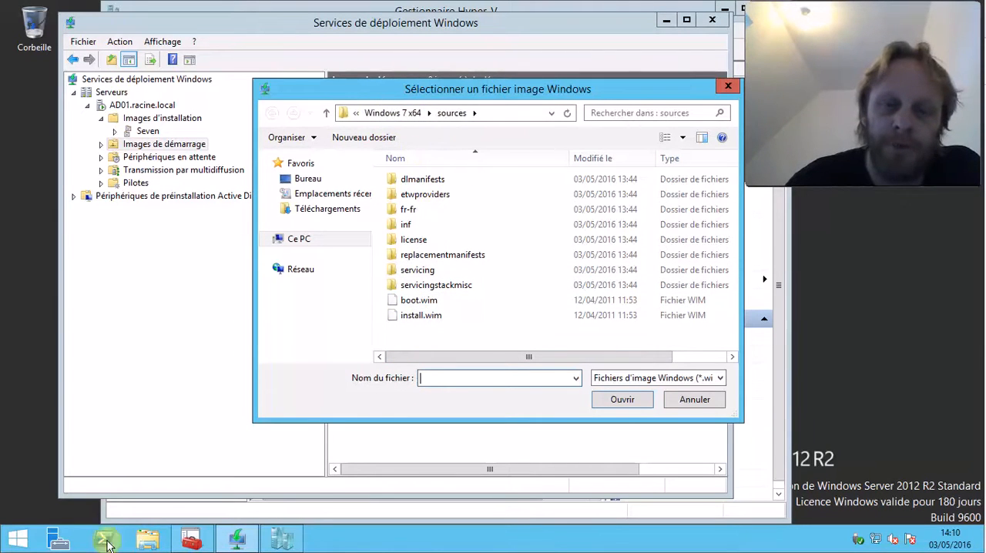
pyautogui.click(191, 538)
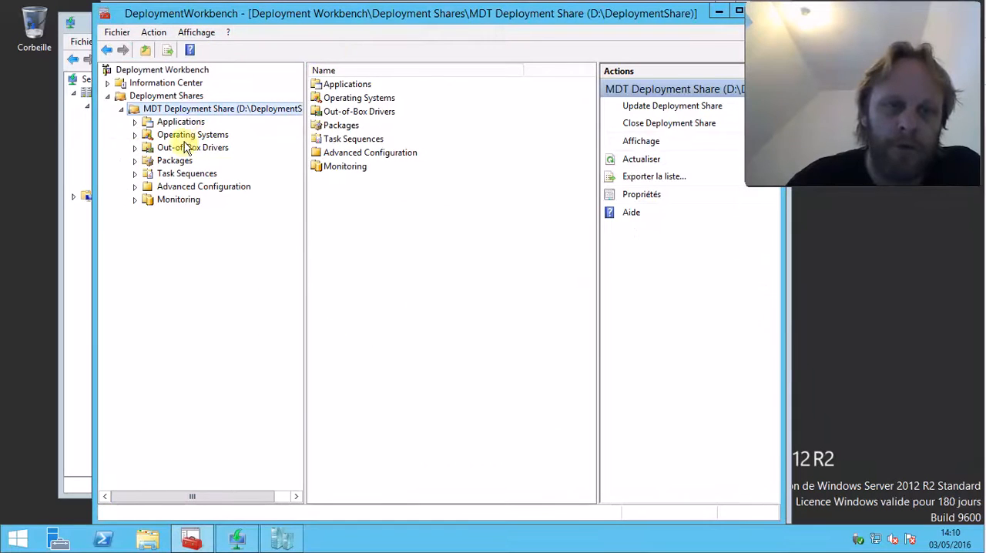
pyautogui.click(718, 11)
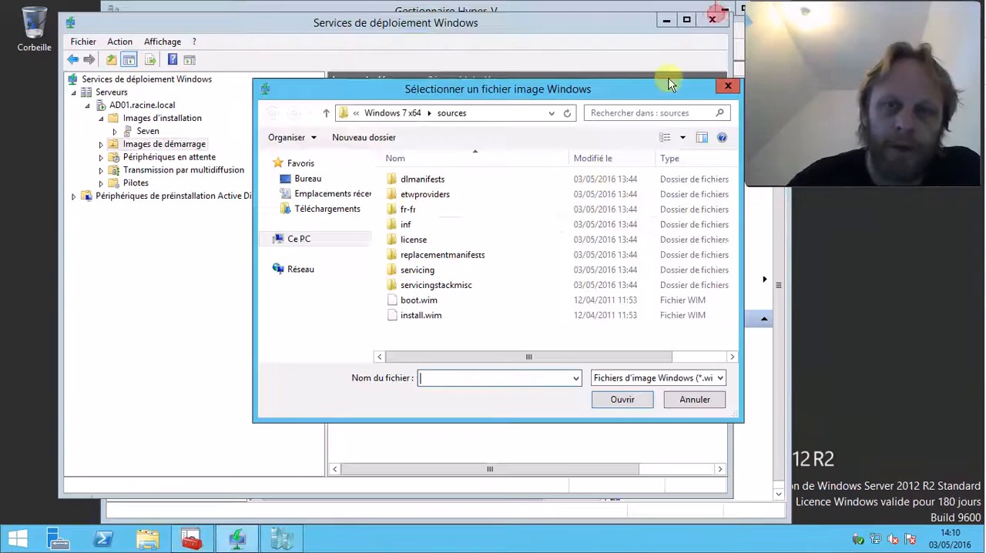
pyautogui.click(389, 112)
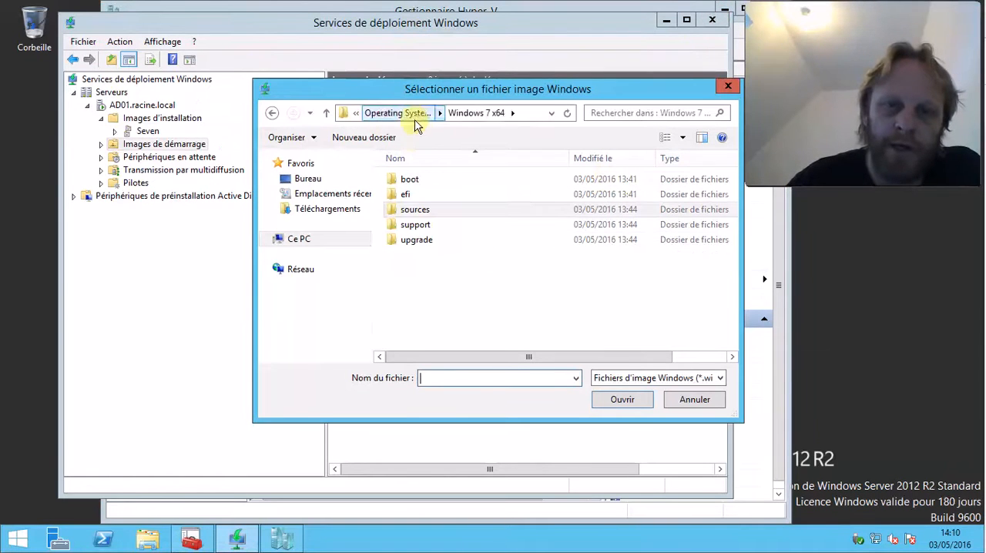
pyautogui.click(410, 113)
pyautogui.click(395, 114)
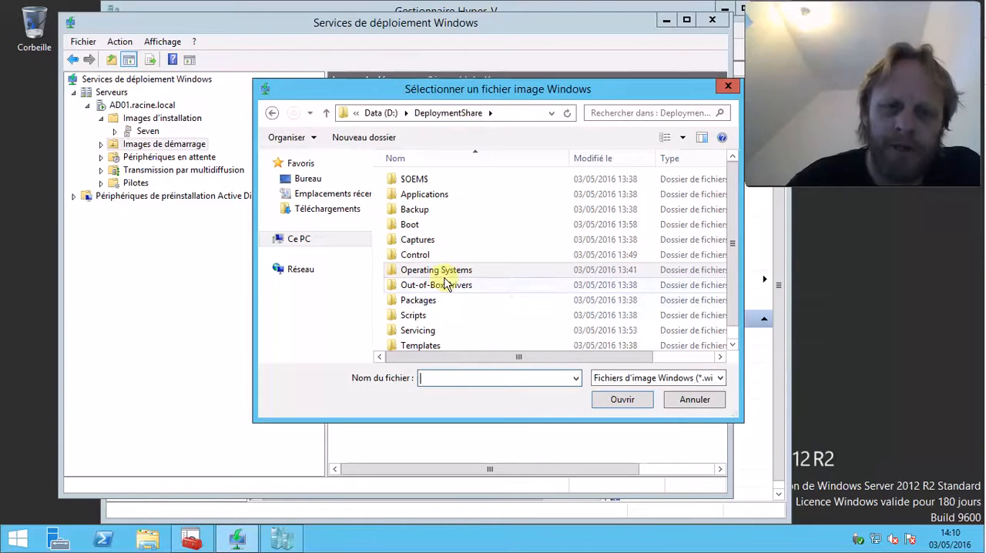
pyautogui.click(191, 539)
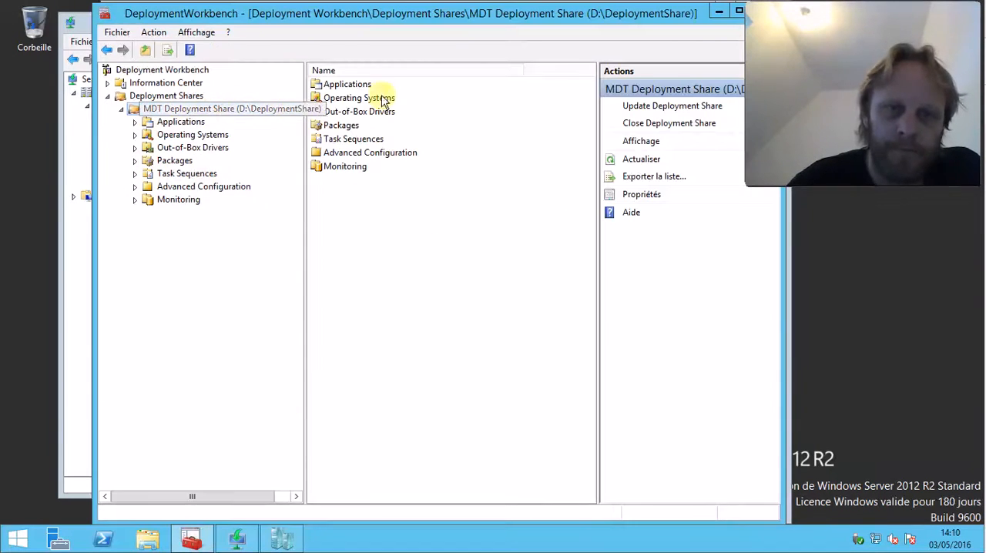
pyautogui.click(719, 12)
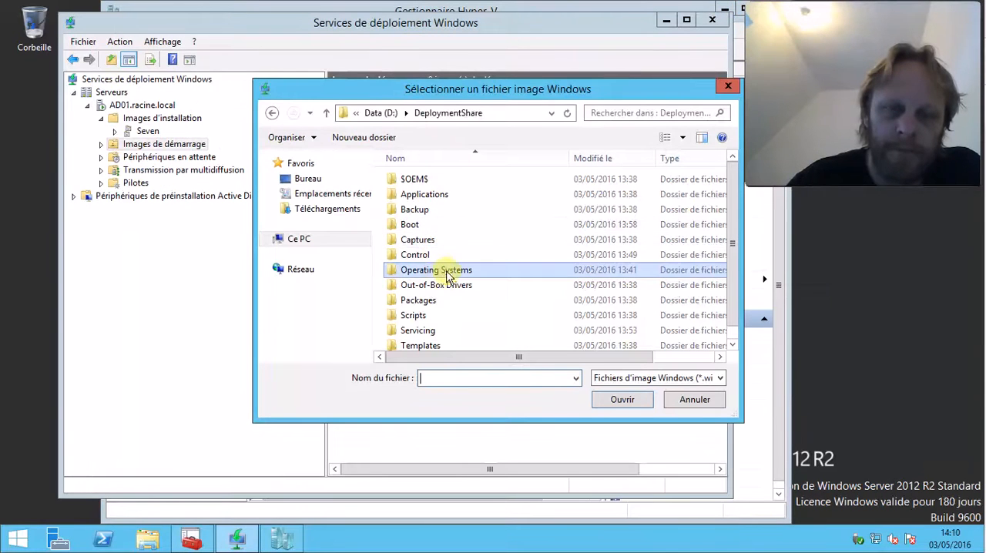
# Choose LiteTouchPE_x64.wim from the deployment share's Boot folder as the boot image file
pyautogui.doubleClick(420, 224)
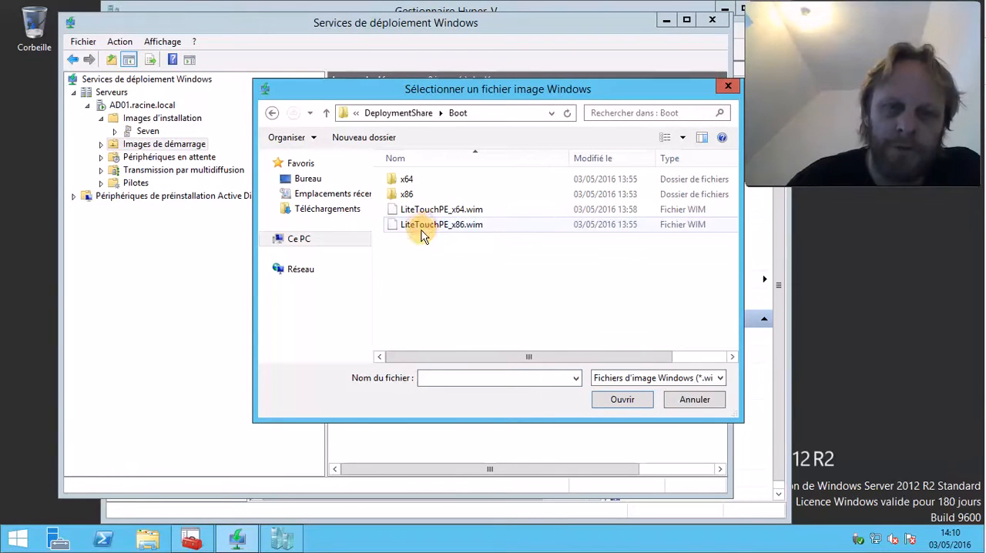
pyautogui.click(443, 209)
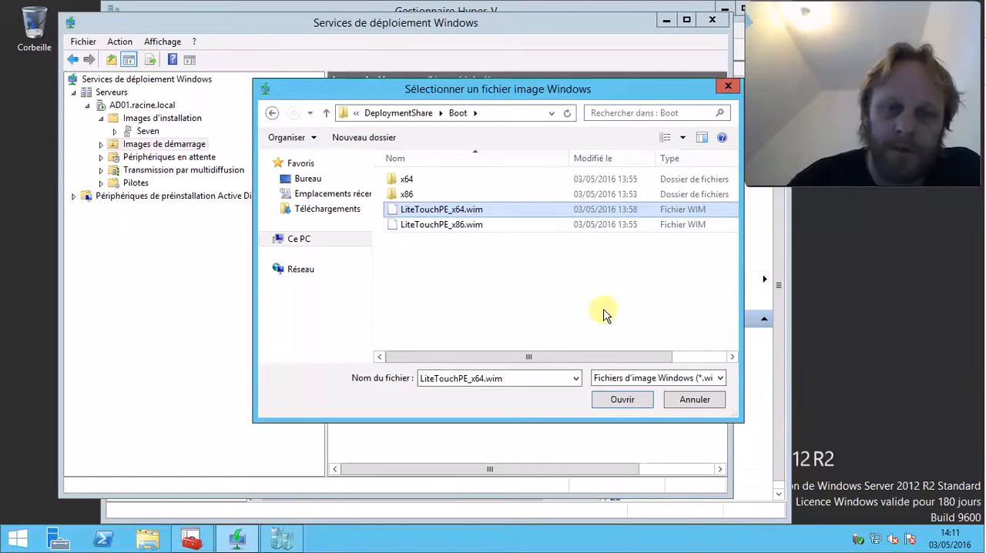
pyautogui.click(622, 399)
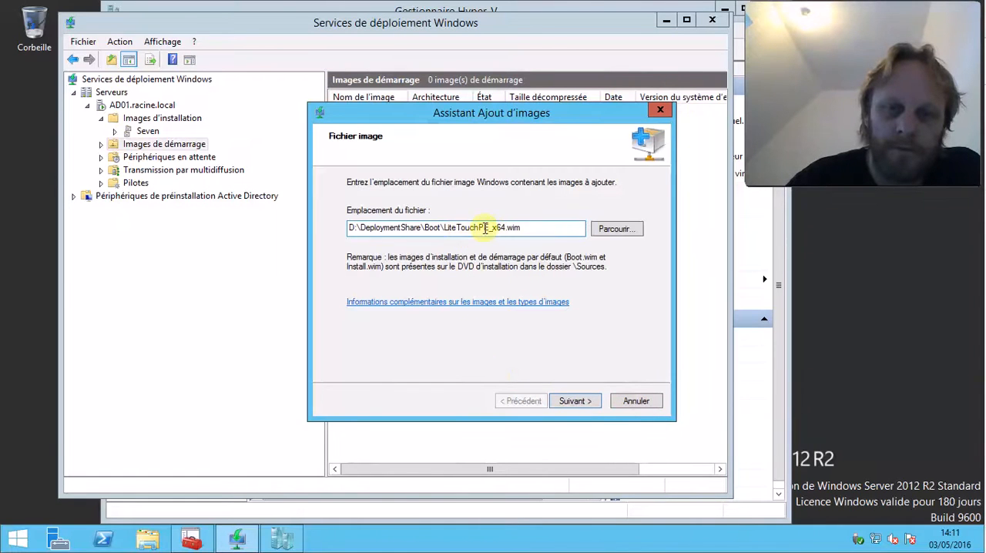
# Keep the default name and description Lite Touch Windows PE (x64), review the metadata once more, and start adding the boot image
pyautogui.click(579, 406)
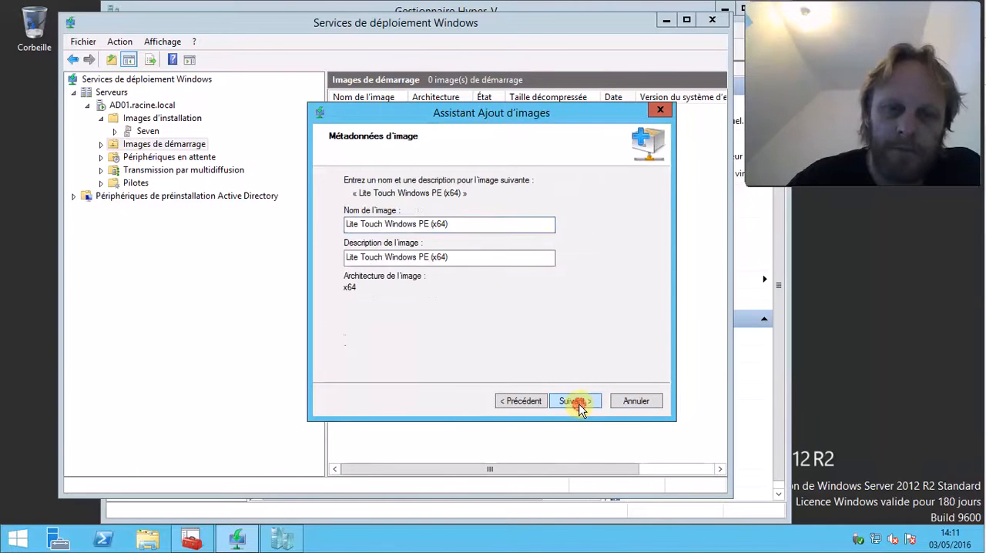
pyautogui.click(580, 406)
pyautogui.click(508, 399)
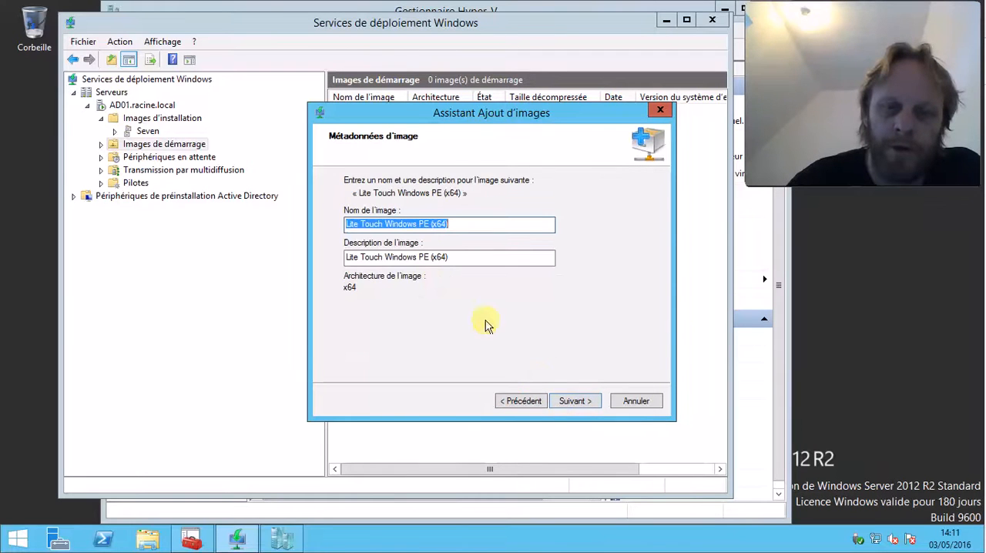
pyautogui.click(575, 401)
pyautogui.click(575, 402)
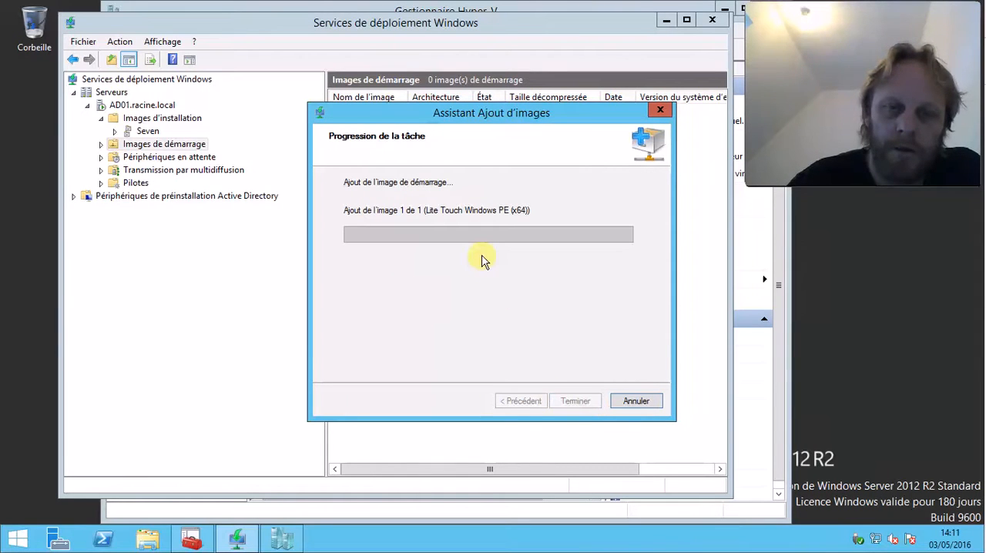
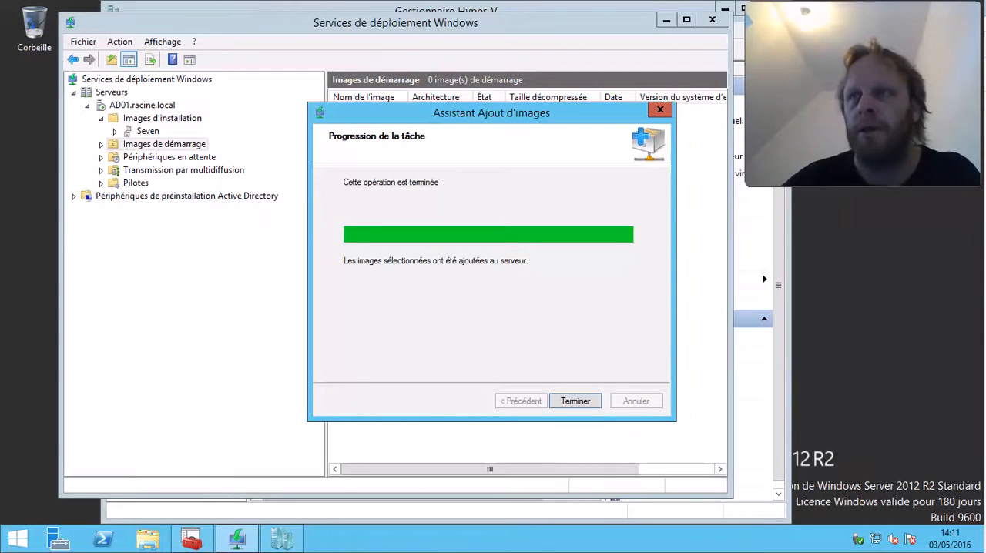
# Finish the boot image wizard, then check the new boot image, Périphériques en attente and Transmission par multidiffusion
pyautogui.click(573, 402)
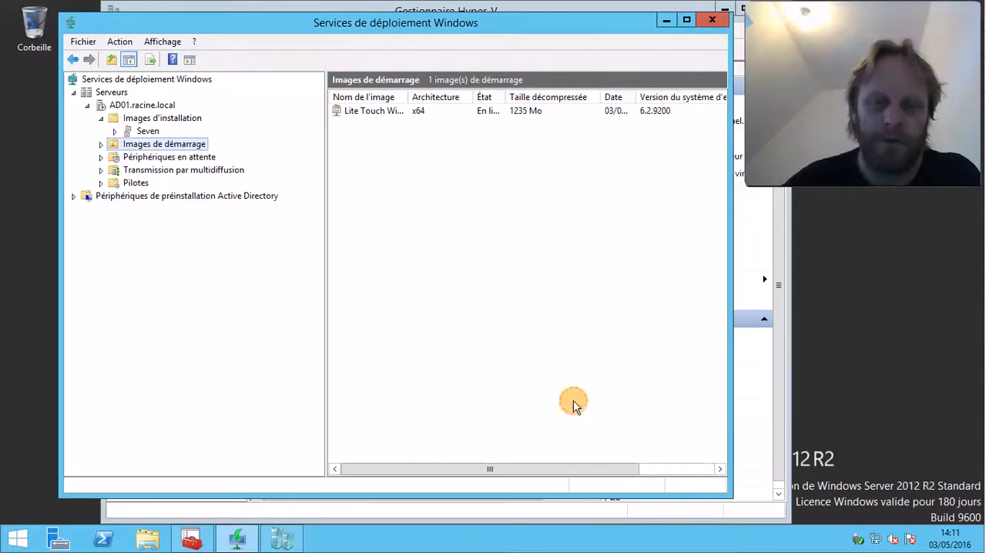
pyautogui.click(417, 141)
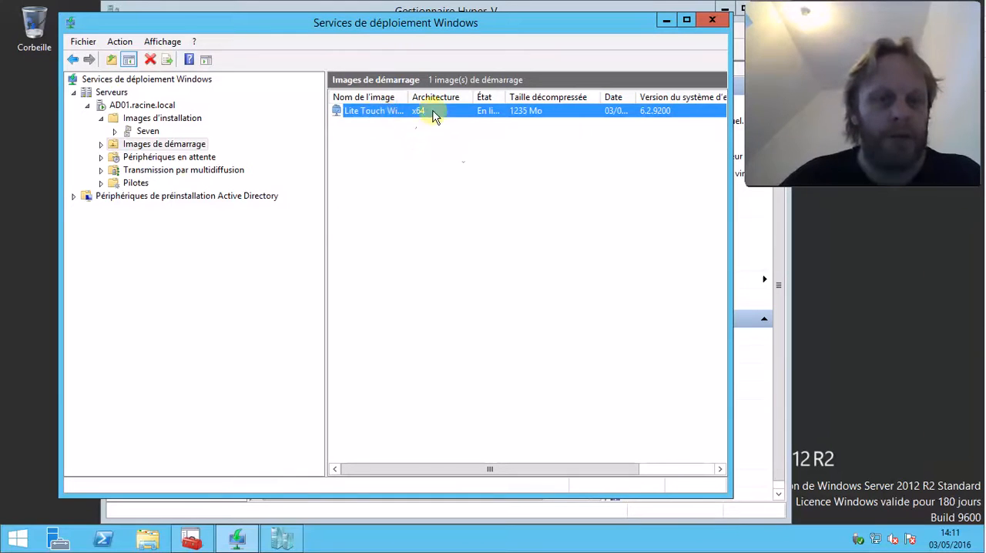
pyautogui.click(163, 157)
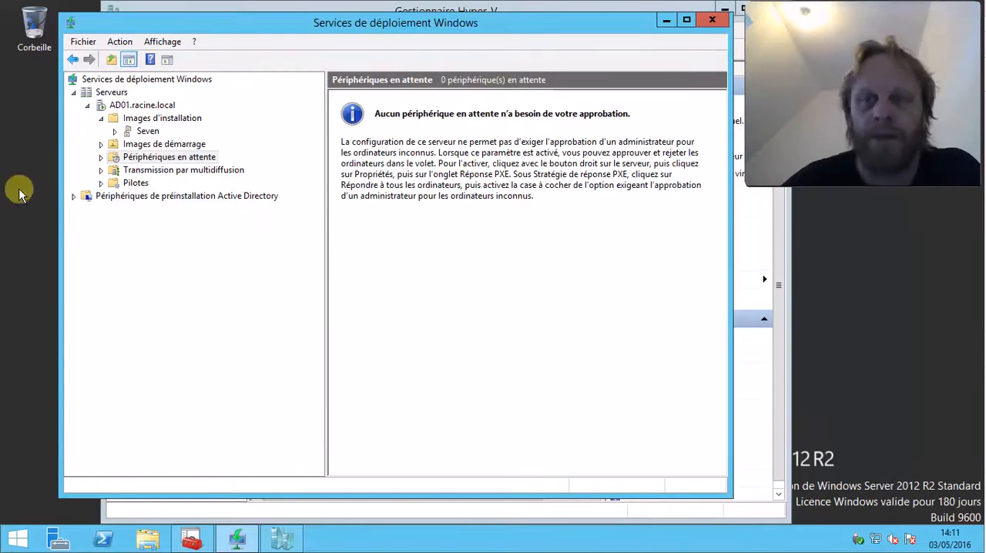
pyautogui.click(128, 170)
# Start adding driver packages under AD01's Pilotes, with the option to select all driver packages from a folder
pyautogui.click(125, 185)
pyautogui.rightClick(122, 184)
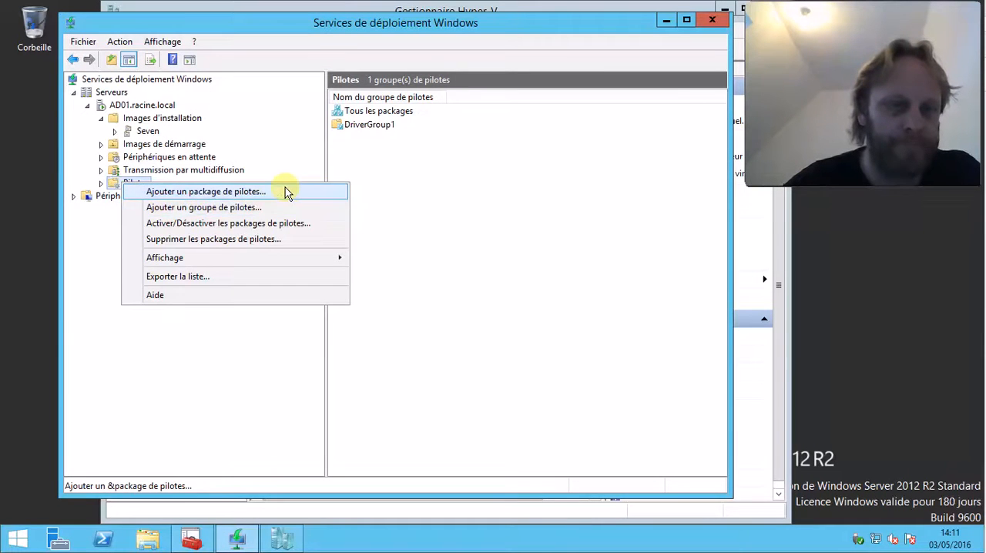
pyautogui.click(285, 189)
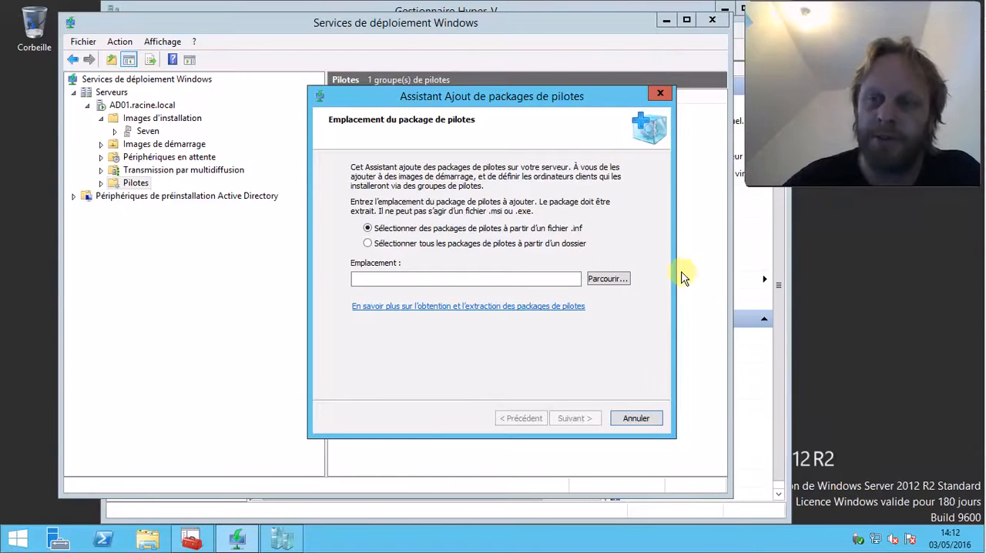
pyautogui.click(450, 243)
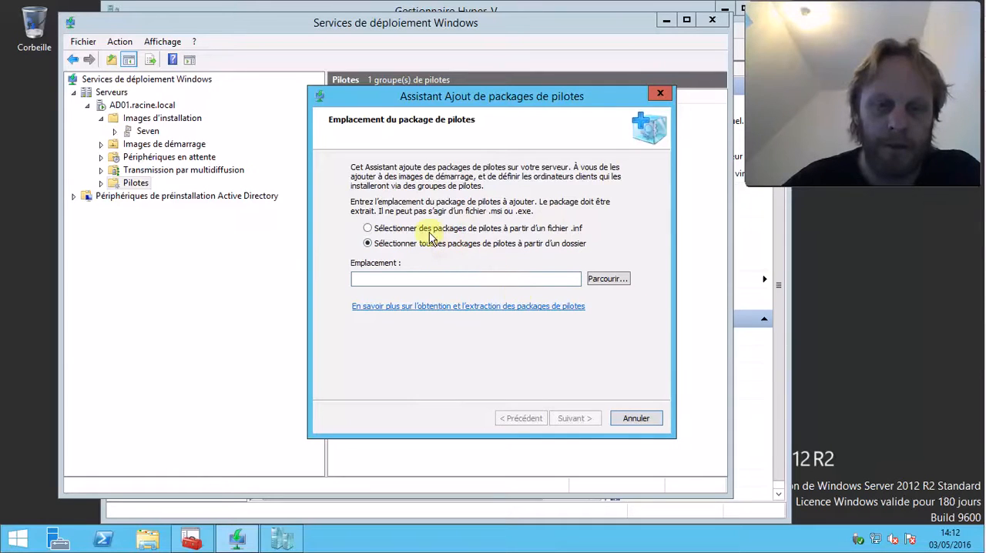
# Browse for the driver package location and open the Data (D:) drive under Ce PC
pyautogui.click(608, 279)
pyautogui.click(385, 226)
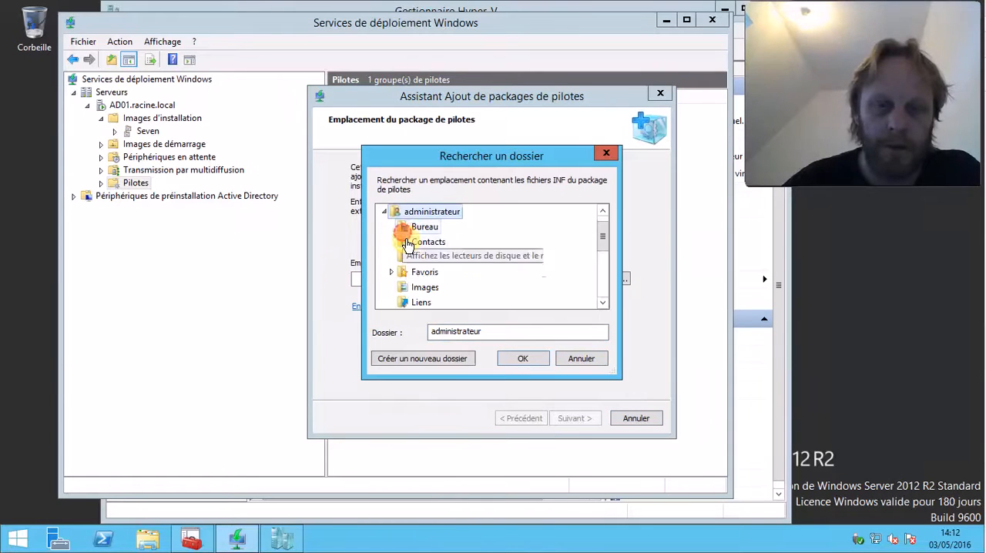
pyautogui.click(388, 225)
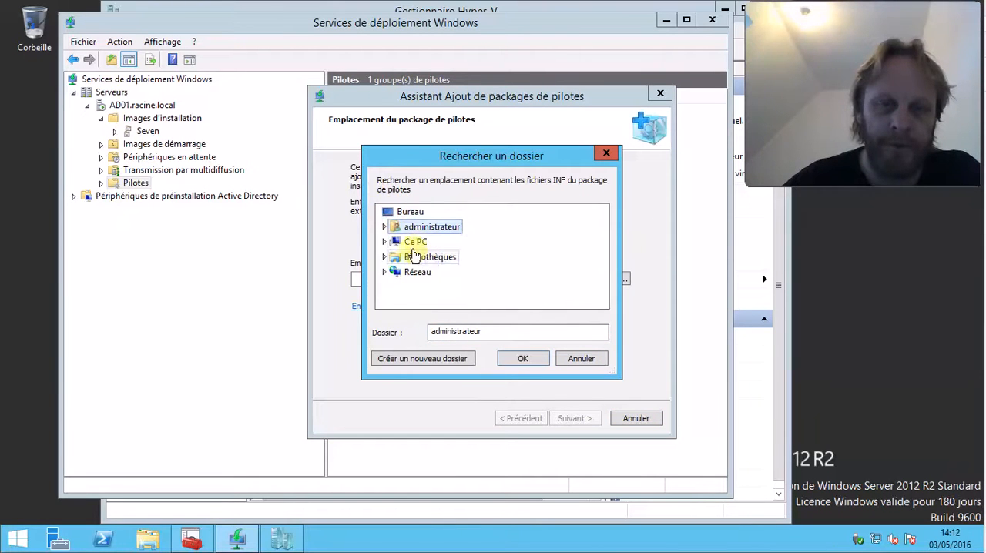
pyautogui.doubleClick(416, 242)
pyautogui.scroll(-2, 462, 271)
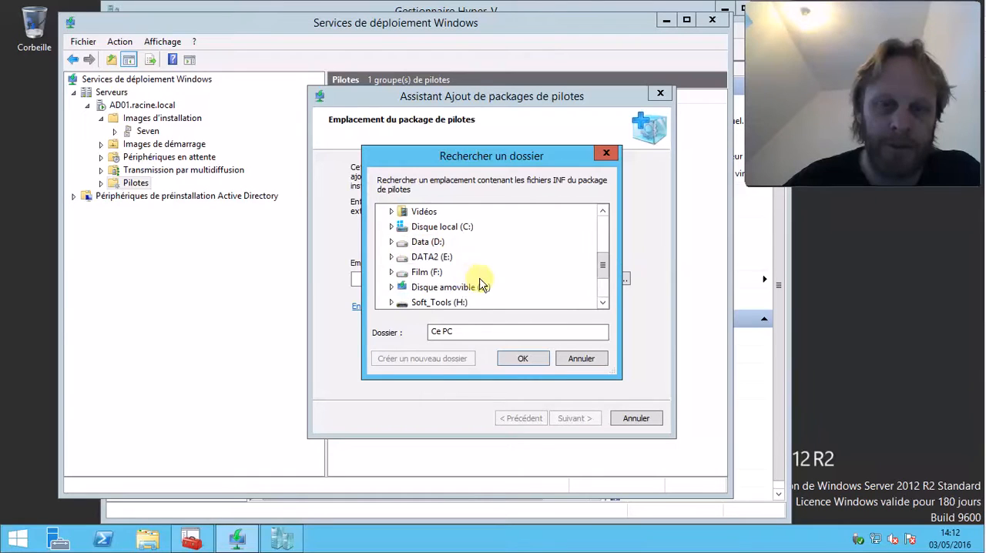
pyautogui.doubleClick(402, 242)
pyautogui.scroll(-3, 483, 274)
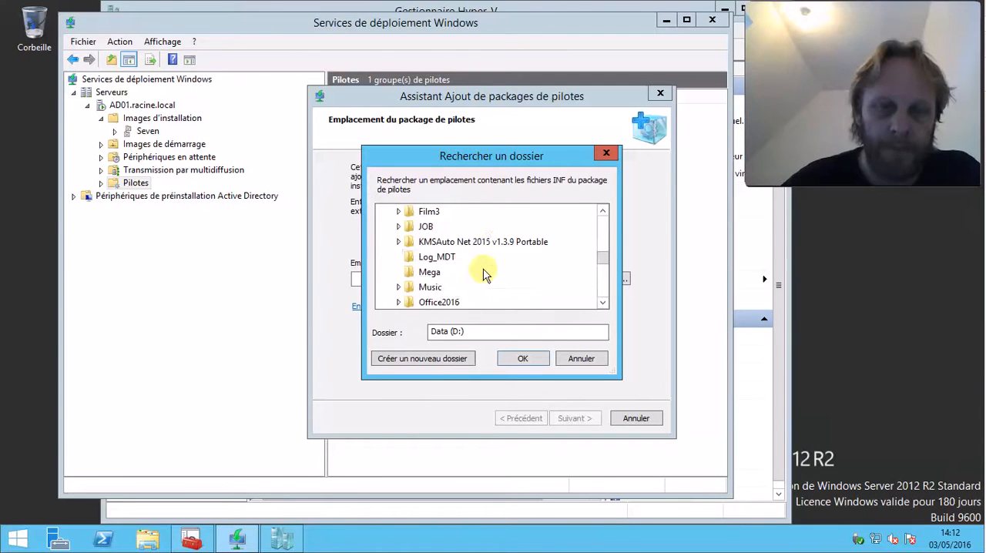
pyautogui.scroll(3, 451, 251)
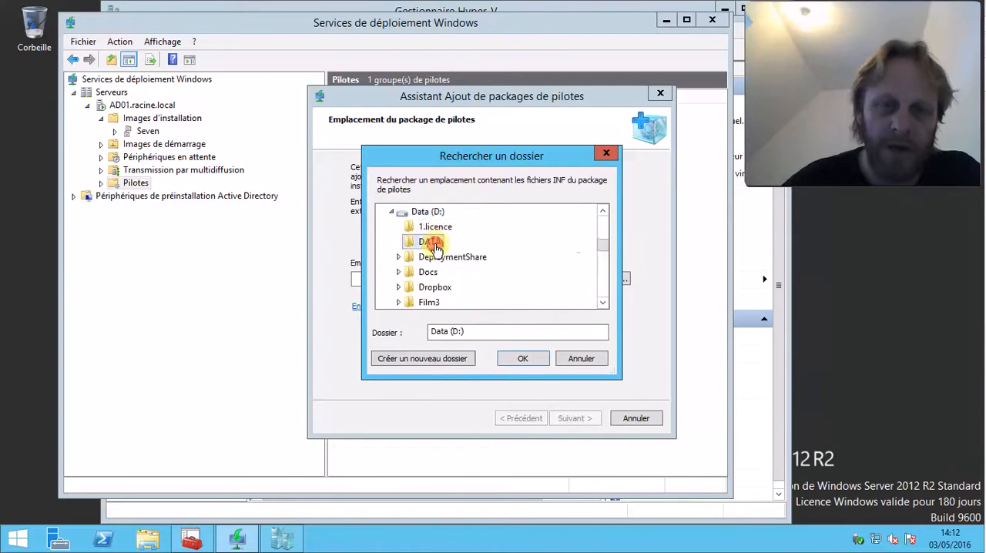
# Choose the folder D:\DATA\FujistuA512\LAN\WIN7\64 as the driver package location
pyautogui.doubleClick(434, 241)
pyautogui.doubleClick(460, 226)
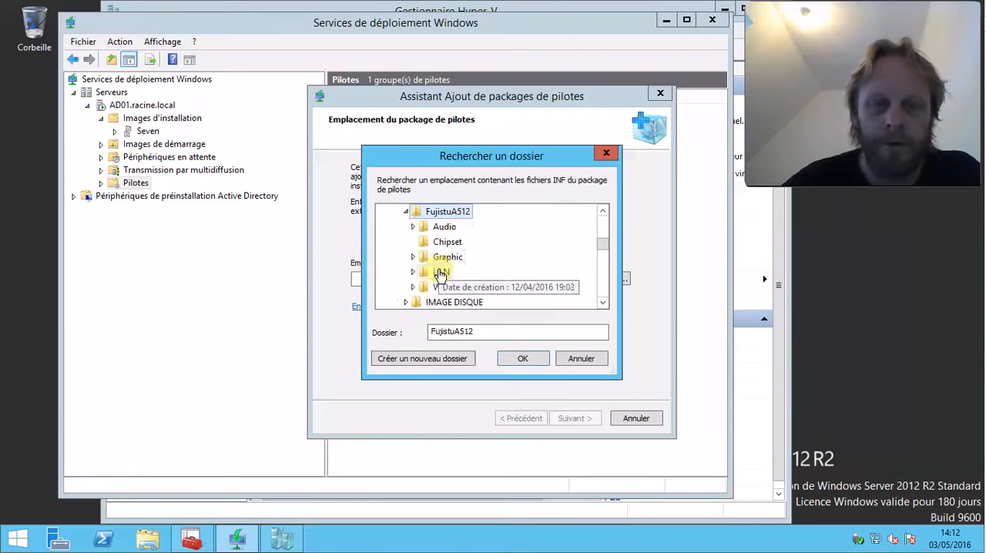
pyautogui.doubleClick(440, 272)
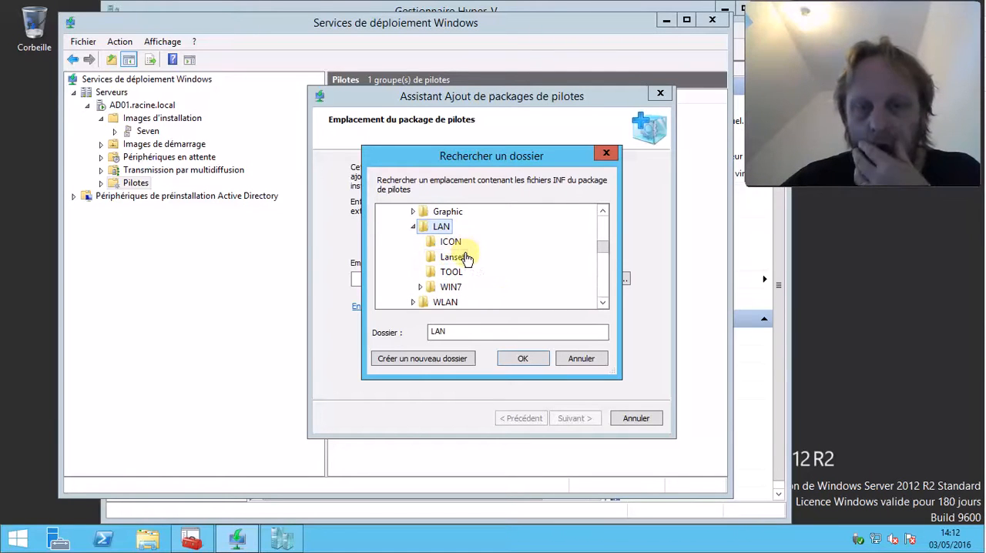
pyautogui.doubleClick(451, 286)
pyautogui.scroll(-2, 518, 283)
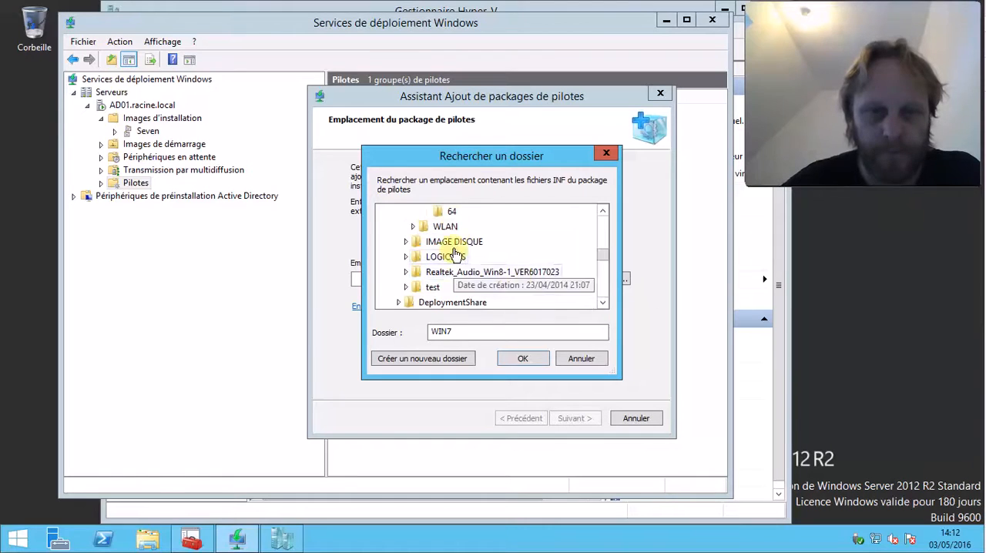
pyautogui.click(451, 214)
pyautogui.click(536, 356)
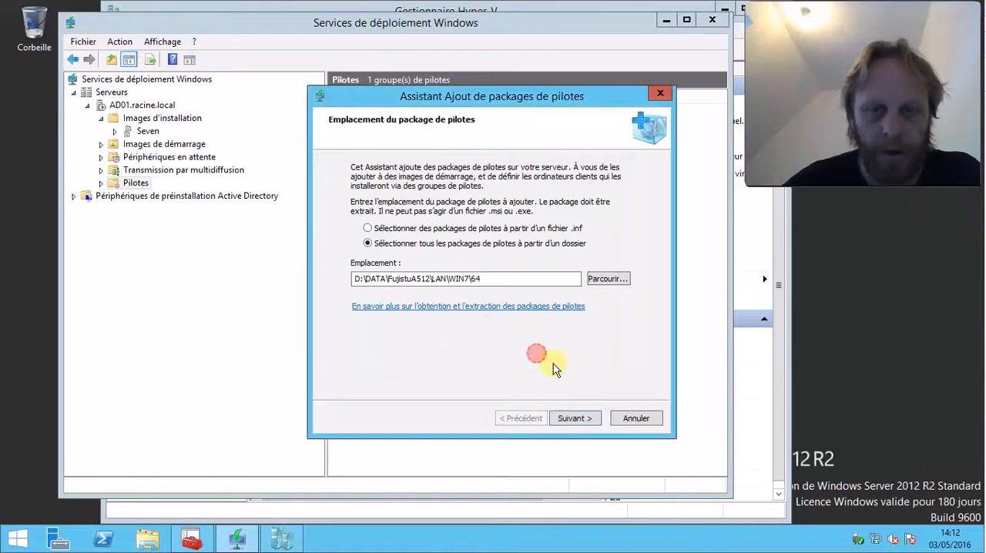
# Keep the rt64win7 [x64] package selected, accept the summary and start adding it to the server
pyautogui.click(576, 417)
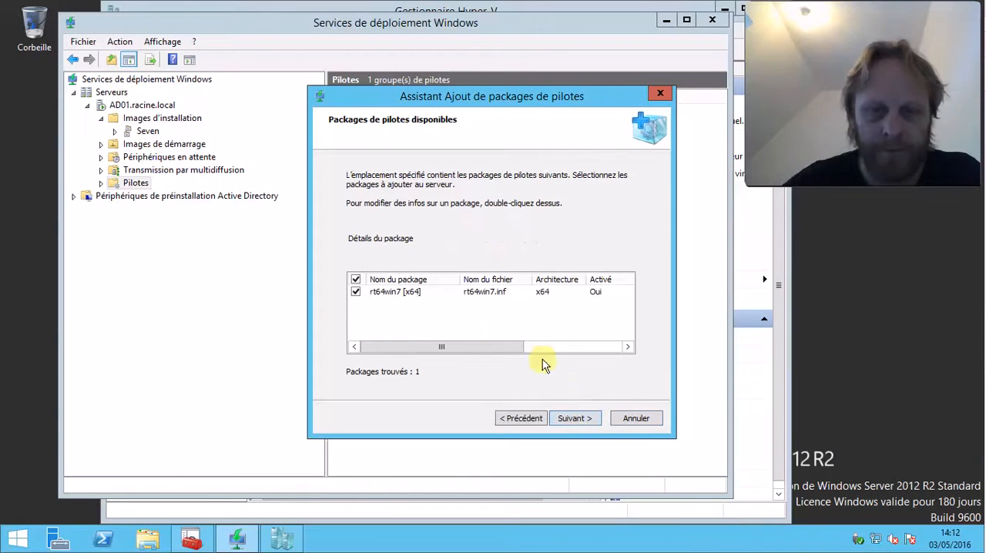
pyautogui.click(586, 419)
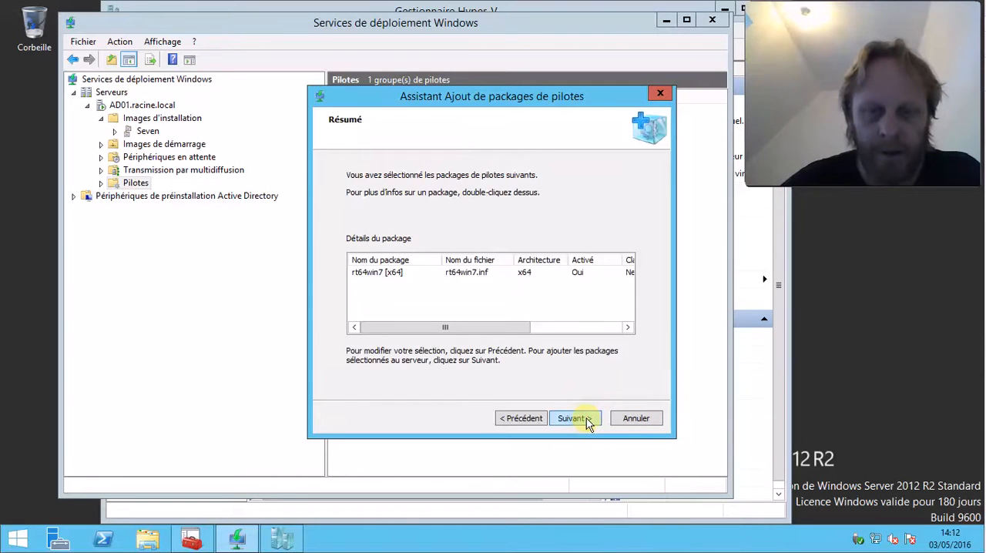
pyautogui.click(586, 418)
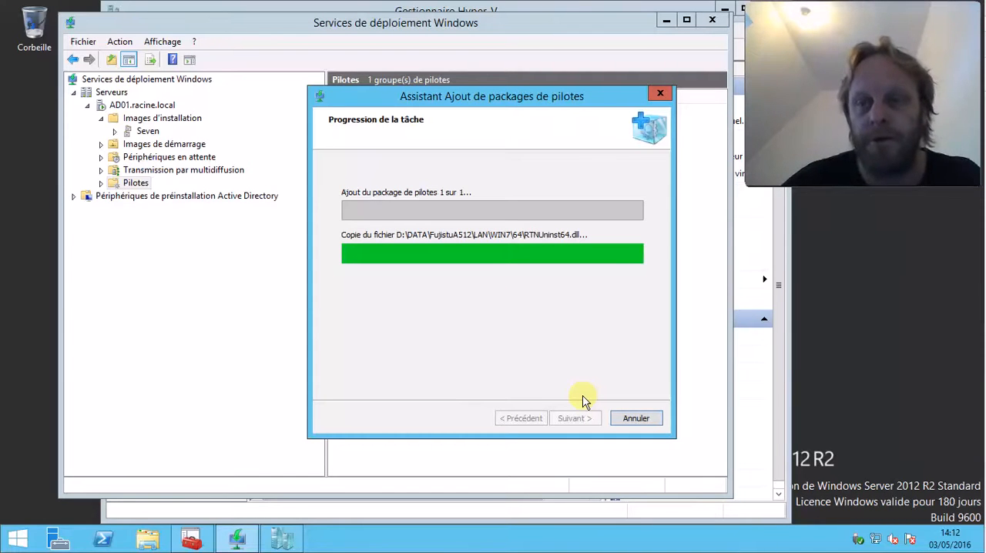
# Look at the Out-of-Box Drivers of the MDT Deployment Share in Deployment Workbench, then return to the driver package wizard
pyautogui.click(191, 539)
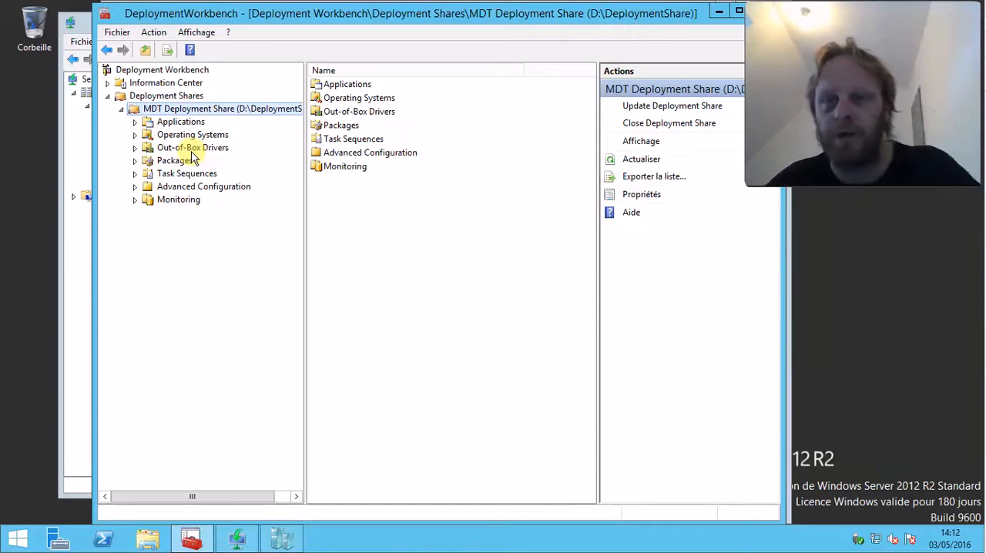
pyautogui.click(194, 150)
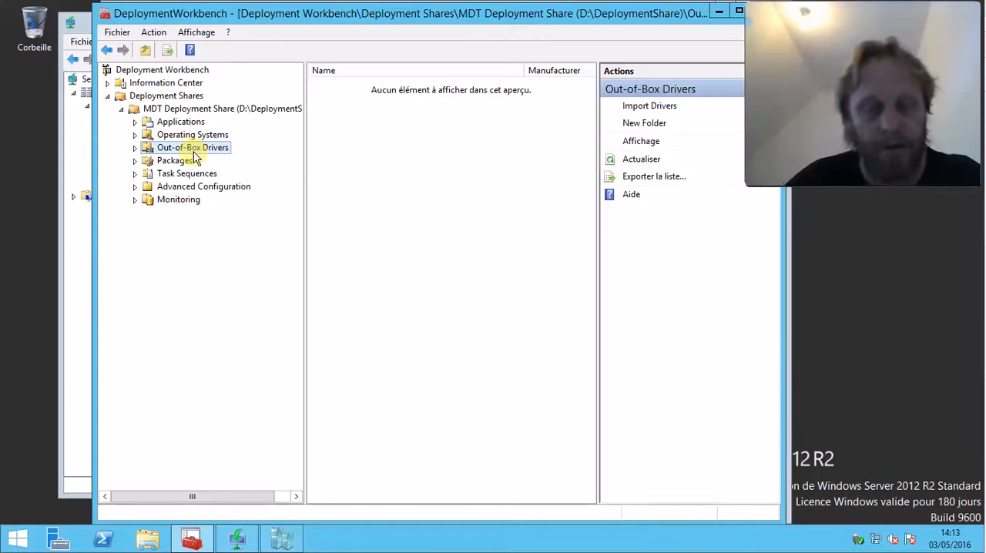
pyautogui.hotkey('alt', 'Tab')
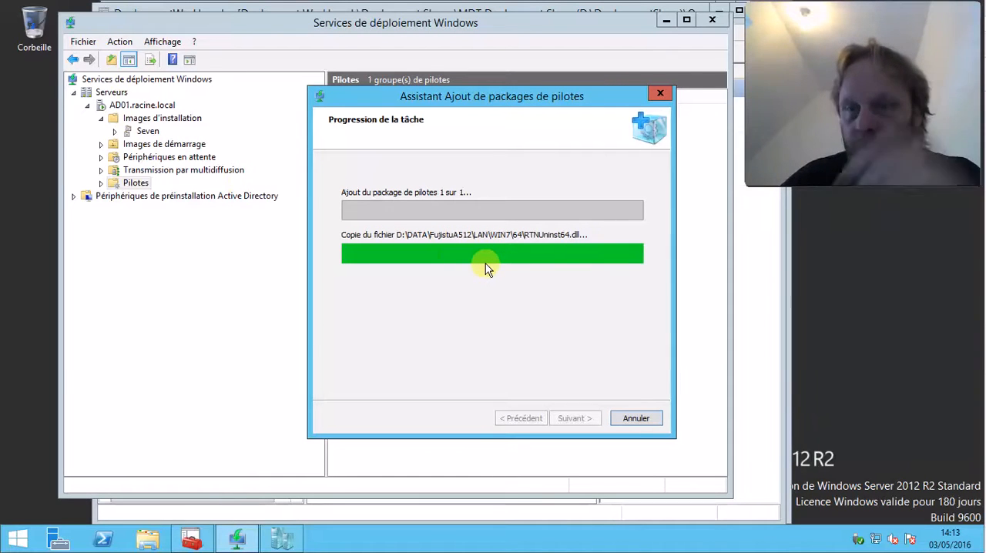
# Leave the added driver package out of any driver group and finish the wizard
pyautogui.click(574, 419)
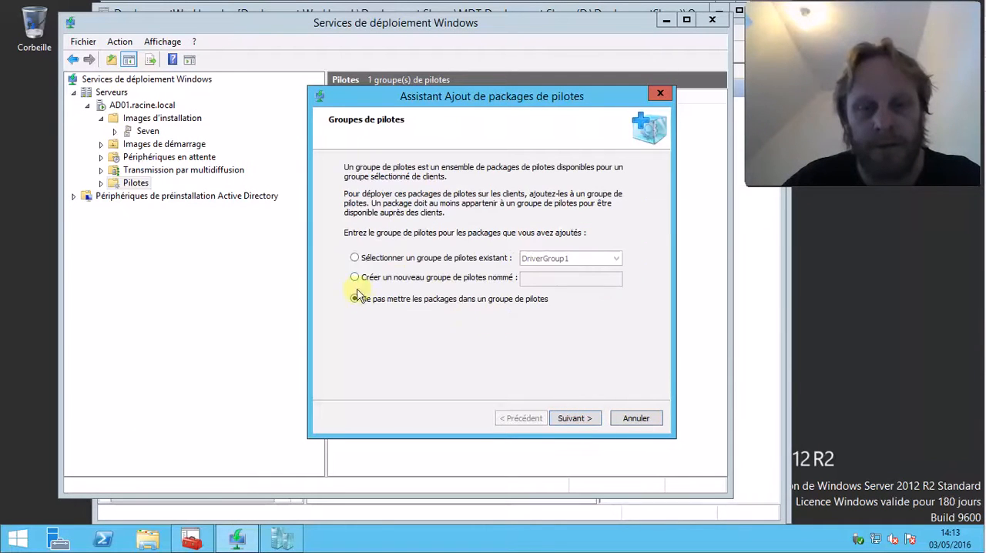
pyautogui.click(563, 421)
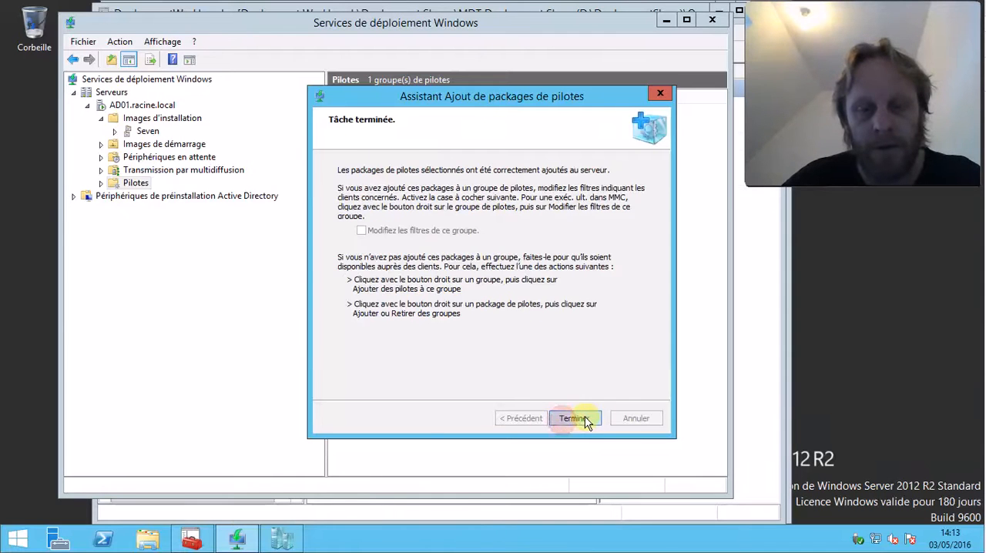
pyautogui.click(585, 416)
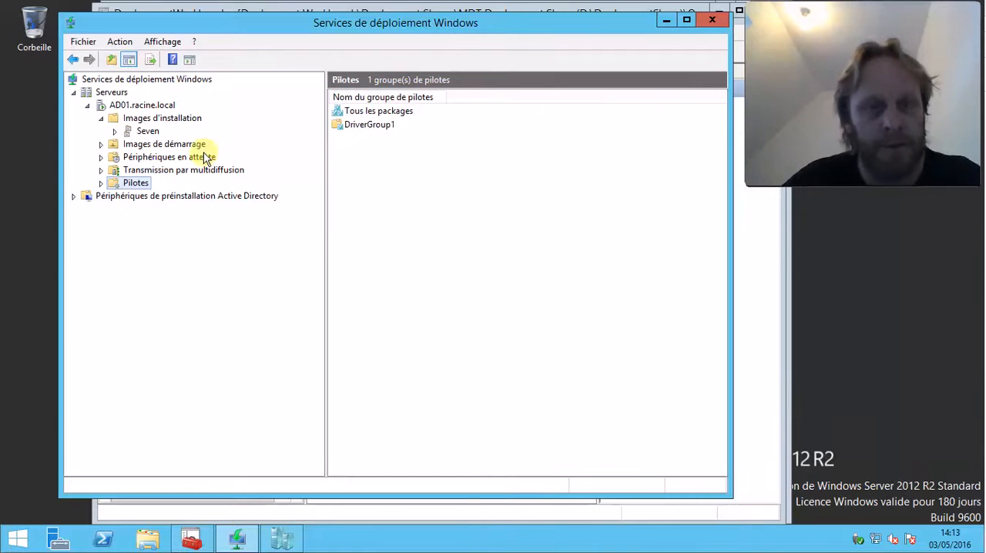
pyautogui.click(163, 145)
pyautogui.click(380, 115)
pyautogui.rightClick(380, 116)
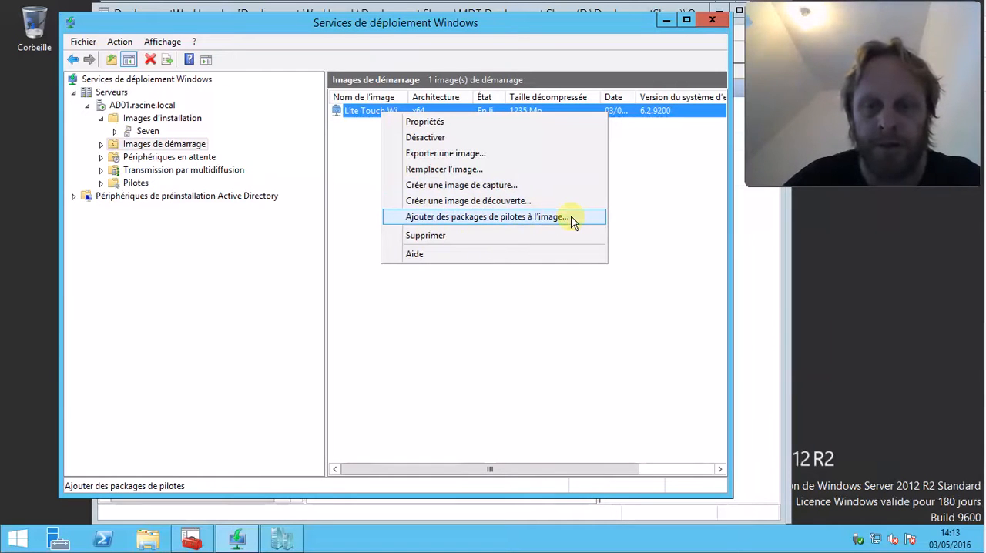
pyautogui.click(539, 218)
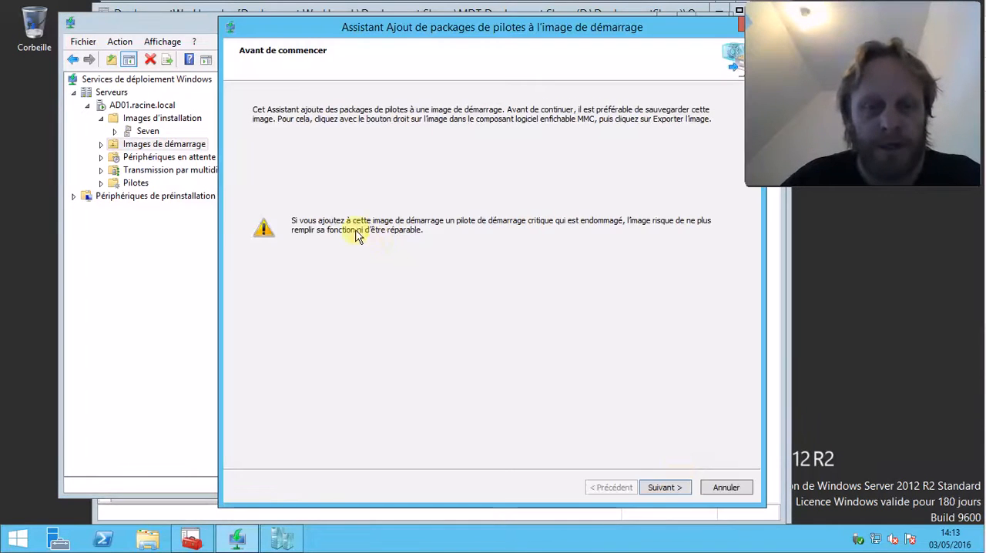
pyautogui.click(671, 486)
pyautogui.click(379, 178)
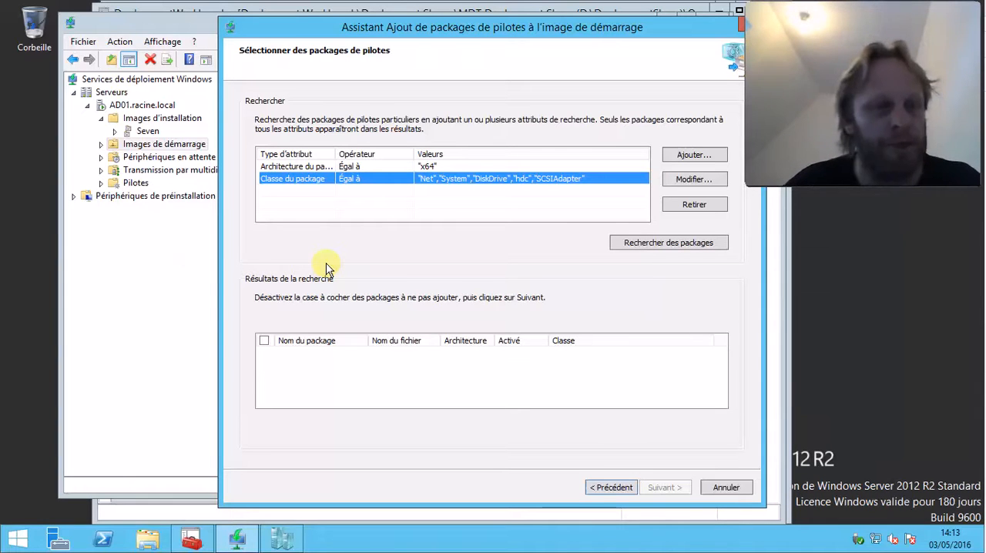
pyautogui.click(725, 487)
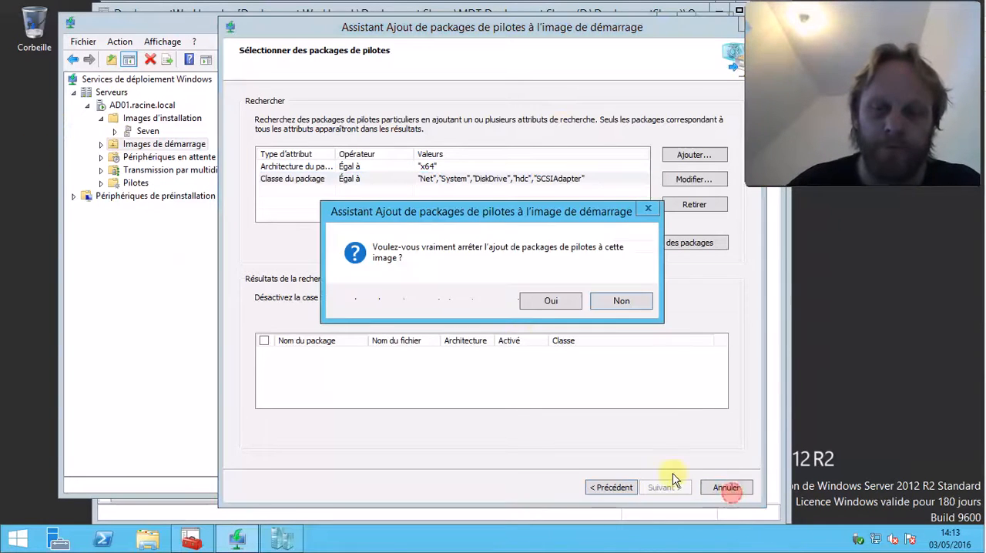
pyautogui.click(549, 301)
# Expand the Pilotes node, then switch to Deployment Workbench and create a folder named 6200HP under Out-of-Box Drivers
pyautogui.click(101, 182)
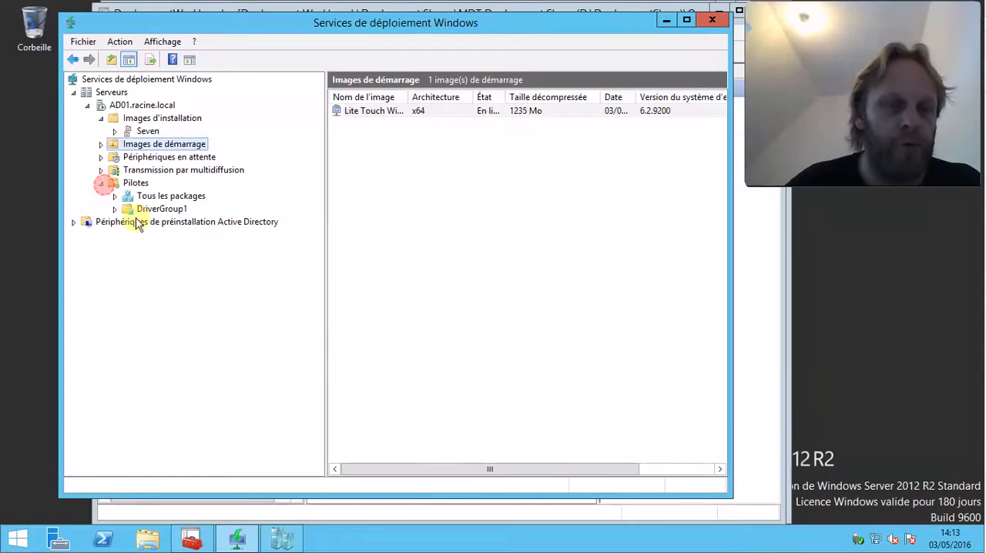
pyautogui.click(191, 537)
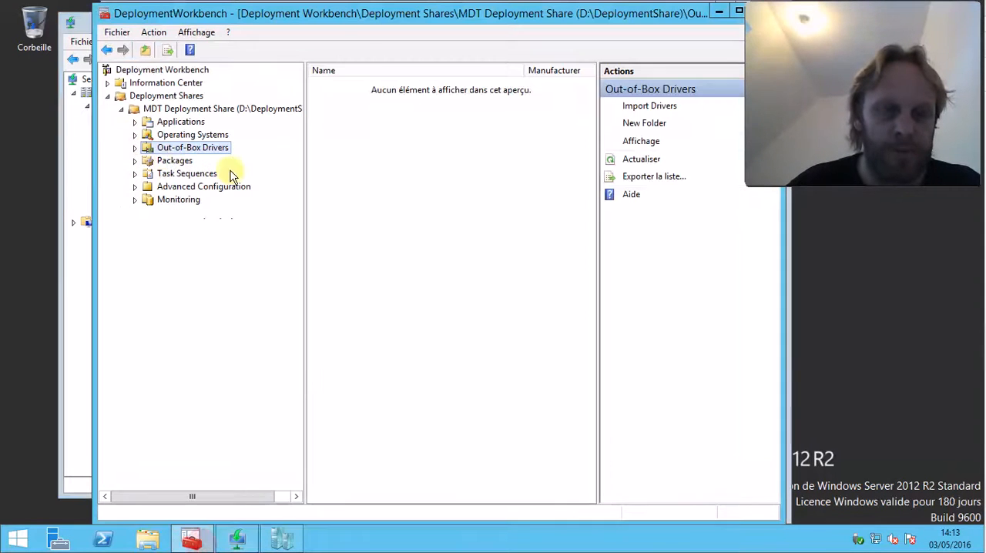
pyautogui.click(135, 148)
pyautogui.rightClick(181, 143)
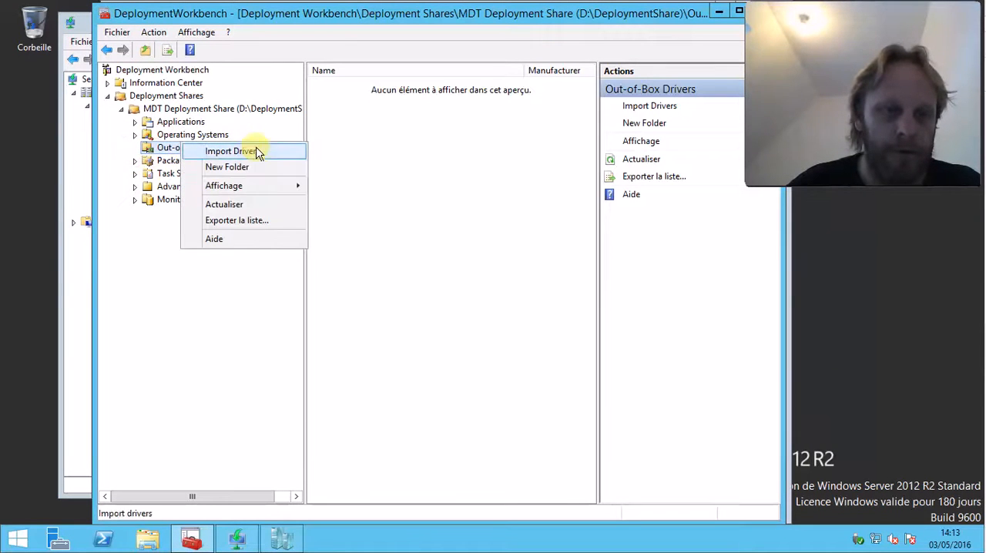
pyautogui.click(260, 166)
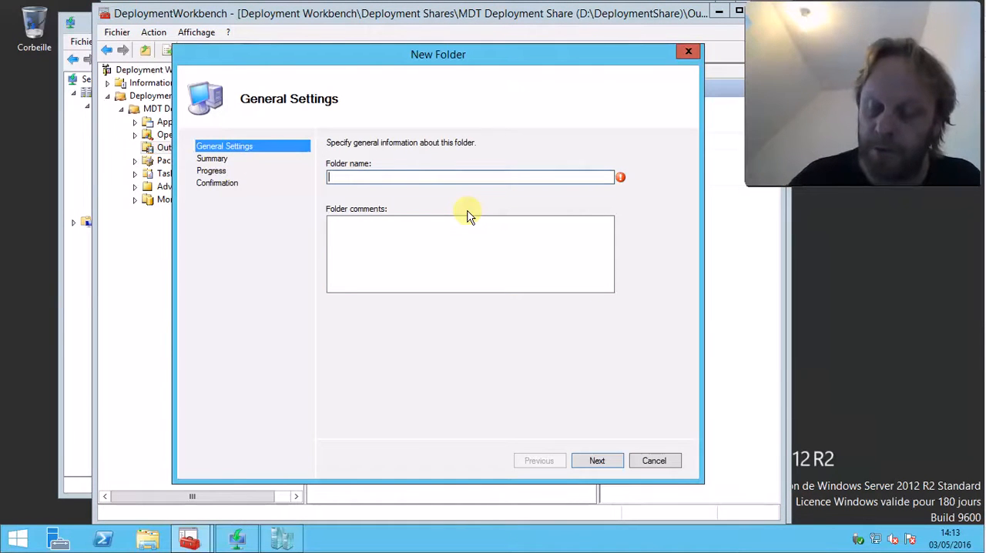
pyautogui.write('6200HP')
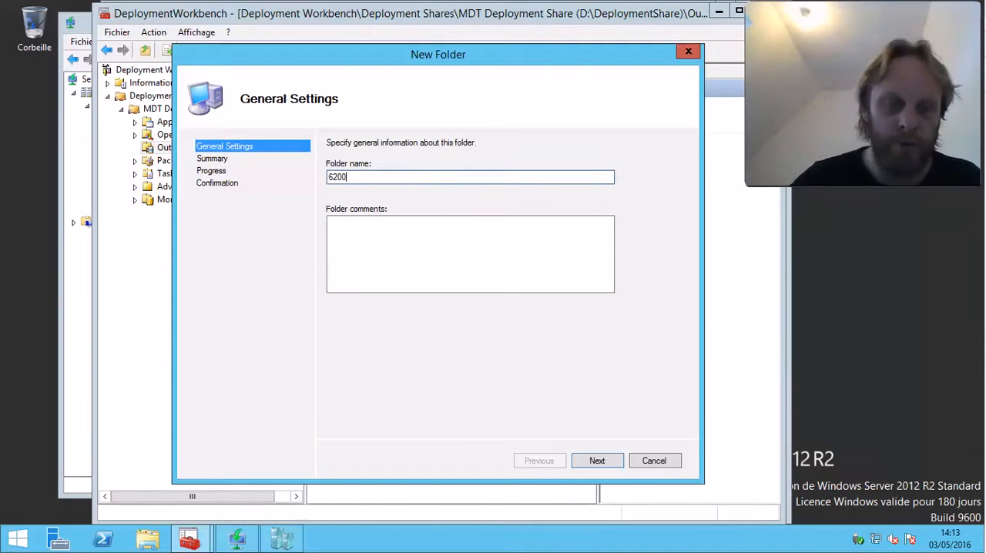
pyautogui.click(596, 462)
pyautogui.click(599, 463)
pyautogui.click(598, 463)
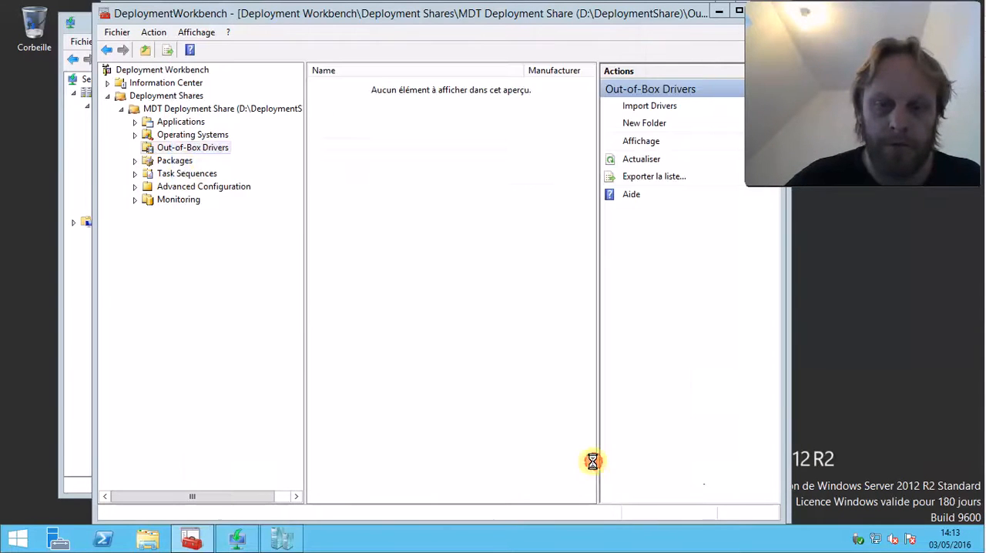
# Create a folder named 6005HP under Out-of-Box Drivers, leaving the comments empty
pyautogui.rightClick(192, 149)
pyautogui.click(259, 176)
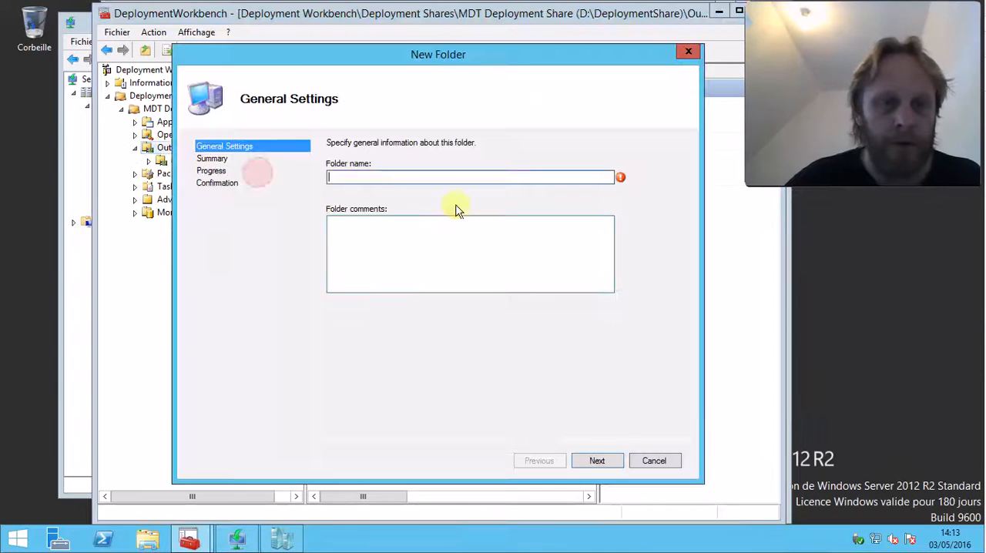
pyautogui.write('6005HP')
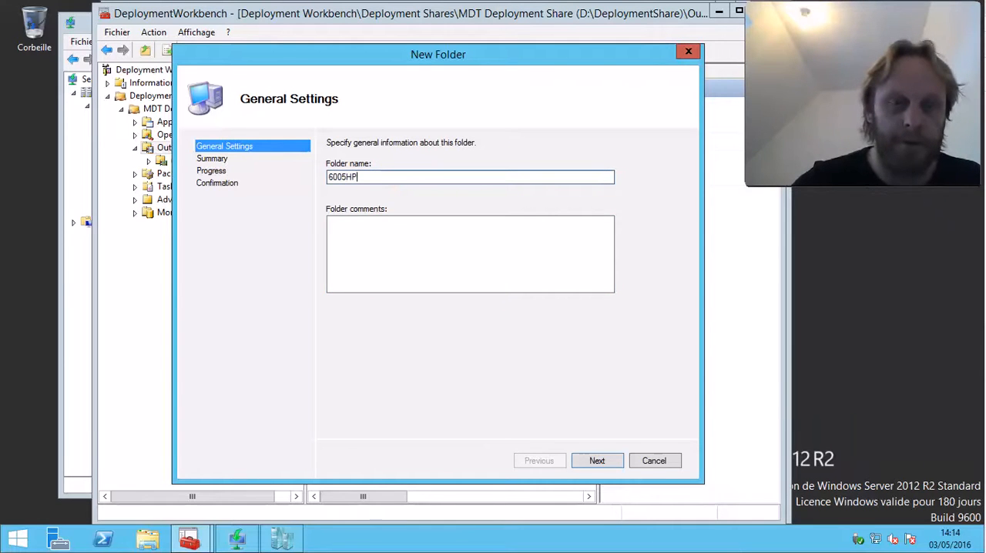
pyautogui.click(610, 460)
pyautogui.click(610, 461)
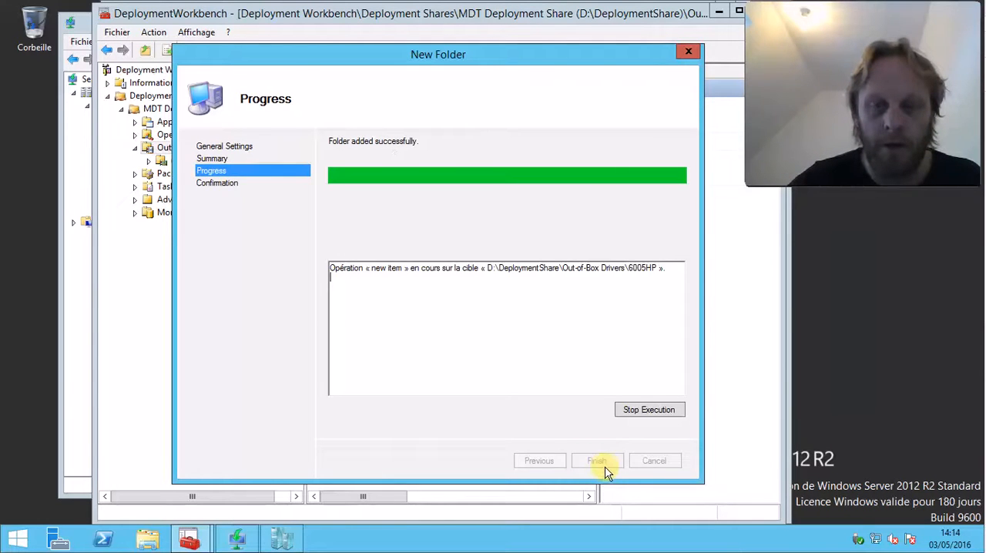
pyautogui.click(597, 460)
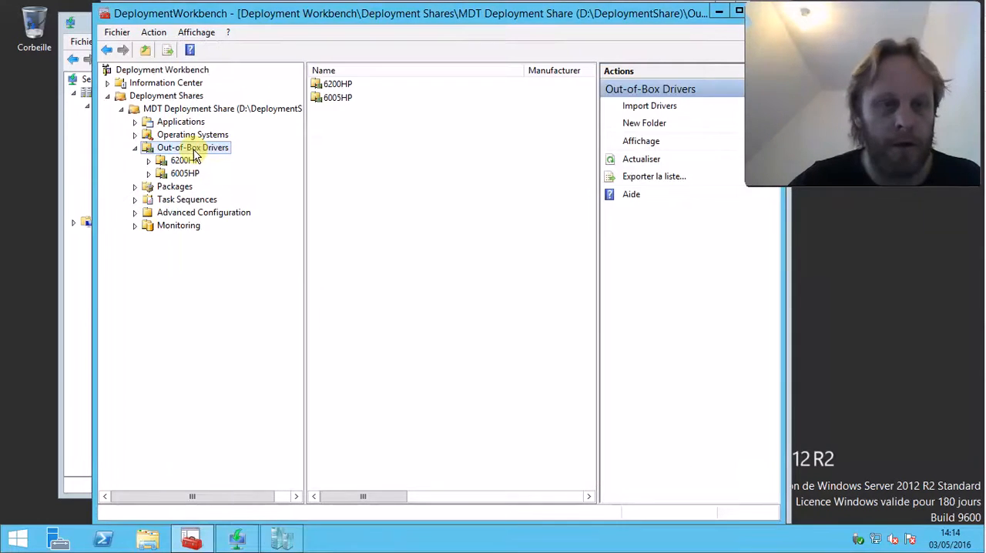
# Create a folder named 3010Optiplex under Out-of-Box Drivers with the comment DELL
pyautogui.rightClick(194, 148)
pyautogui.click(279, 176)
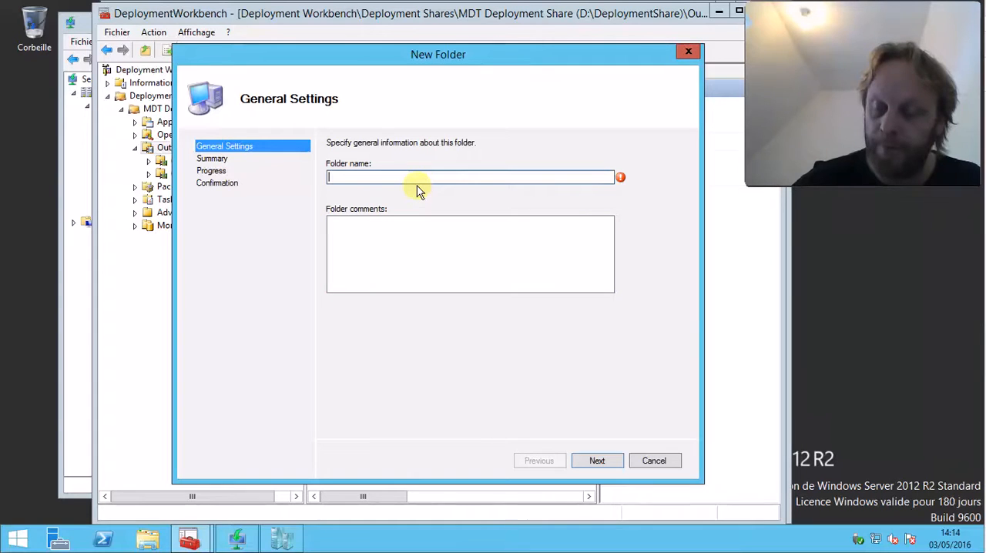
pyautogui.write('30100p')
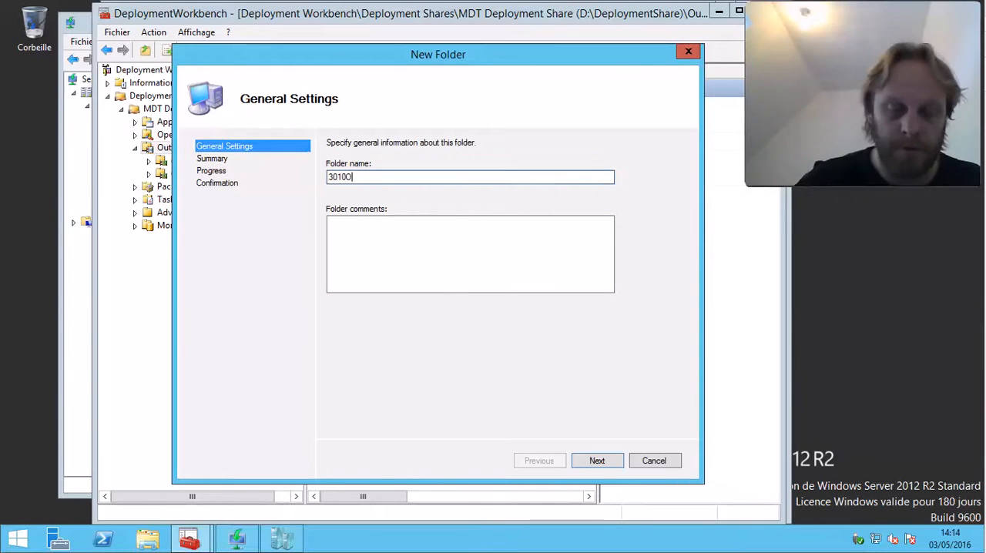
pyautogui.write('tiplex')
pyautogui.click(420, 248)
pyautogui.write('DELL')
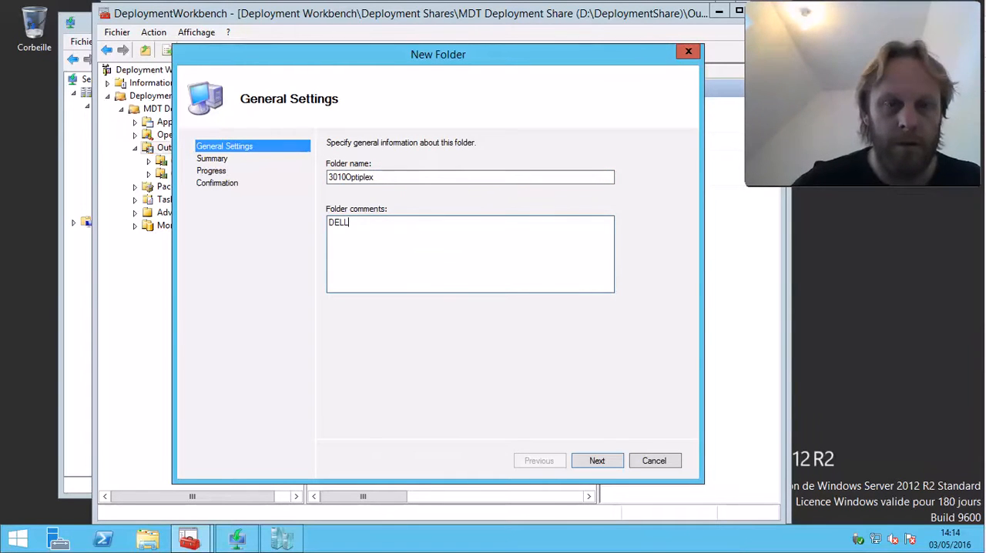
pyautogui.click(602, 462)
pyautogui.click(604, 465)
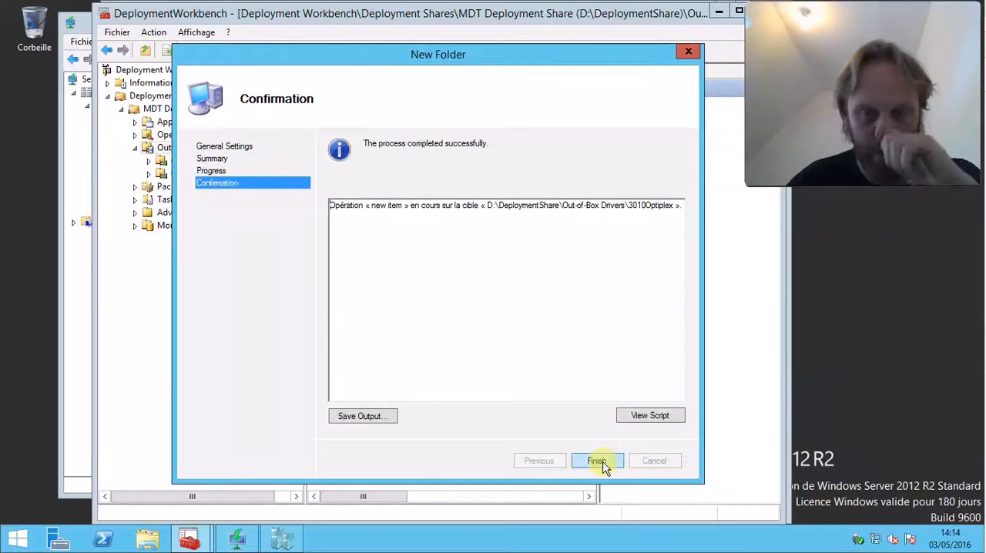
pyautogui.click(601, 461)
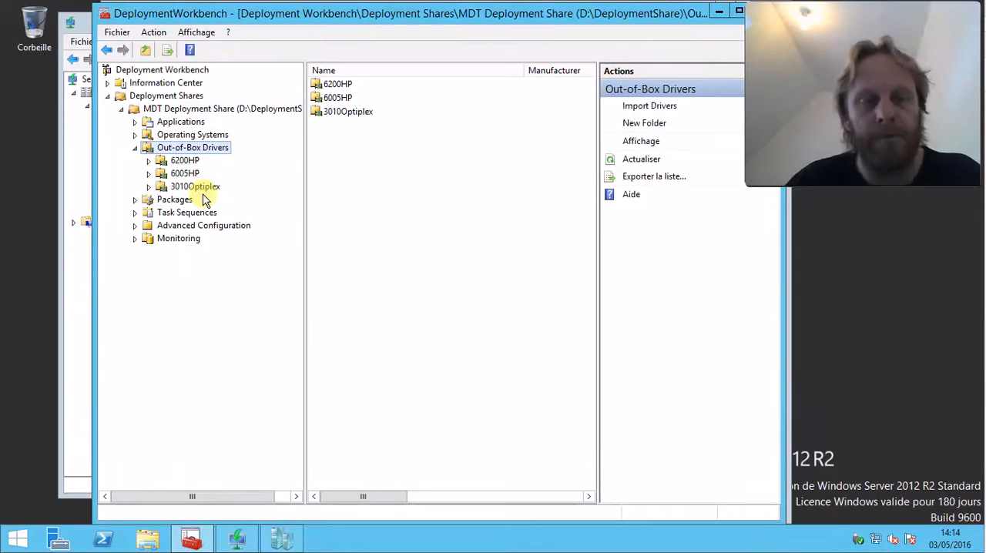
# Rename the 3010Optiplex driver folder to 3010_Optiplex
pyautogui.click(202, 188)
pyautogui.rightClick(202, 188)
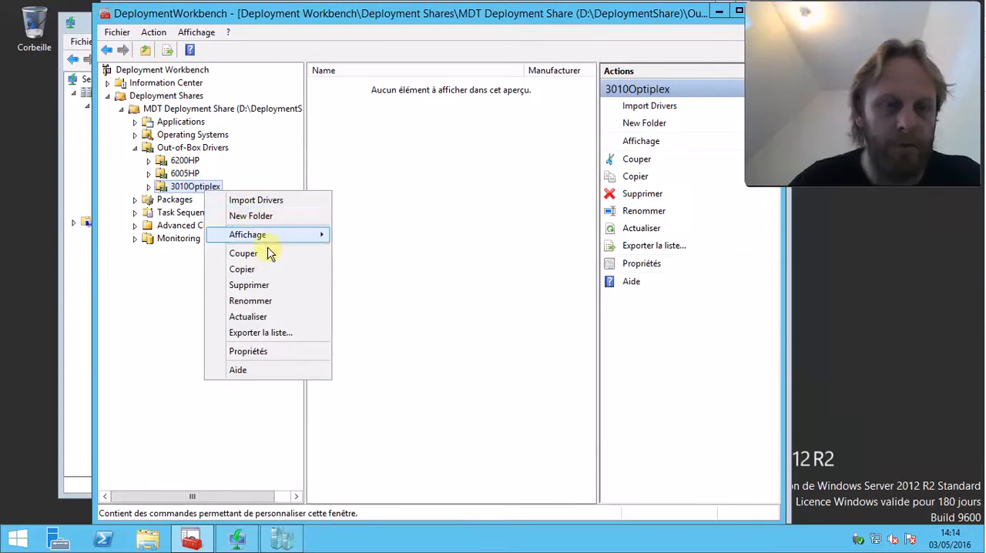
pyautogui.click(269, 300)
pyautogui.click(196, 188)
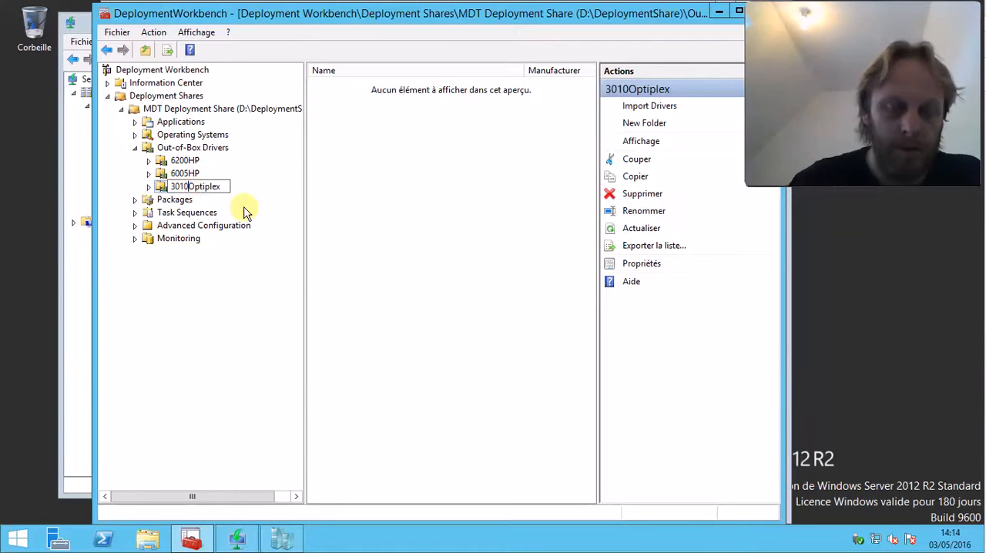
pyautogui.write('_')
pyautogui.click(398, 275)
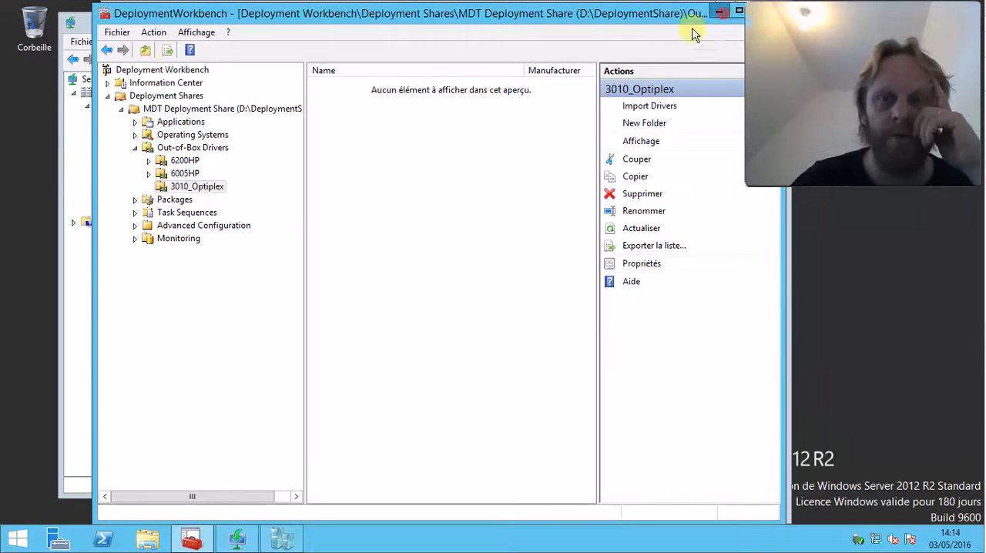
# Return to Windows Deployment Services and start adding driver packages to the x64 Lite Touch boot image, passing the wizard's introduction
pyautogui.click(721, 15)
pyautogui.rightClick(129, 184)
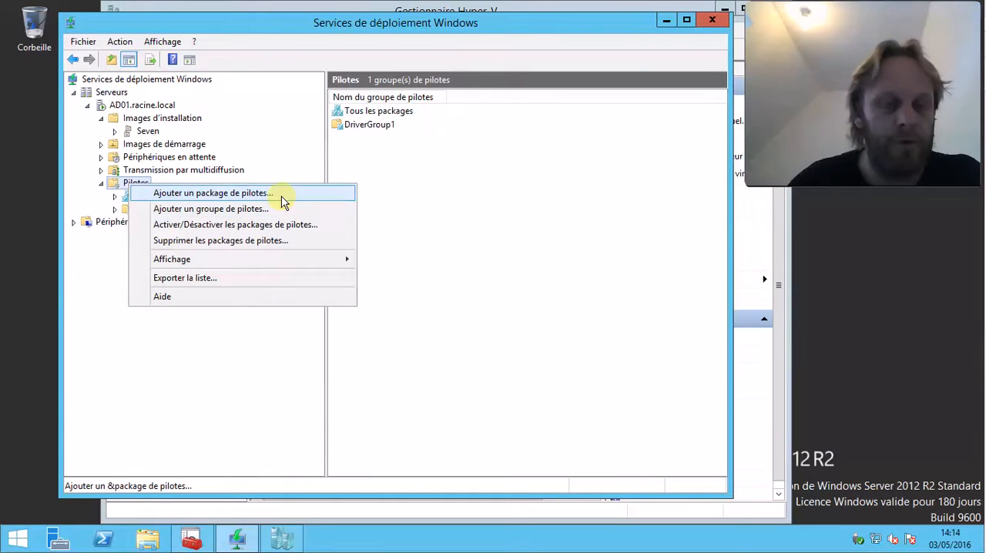
pyautogui.click(166, 144)
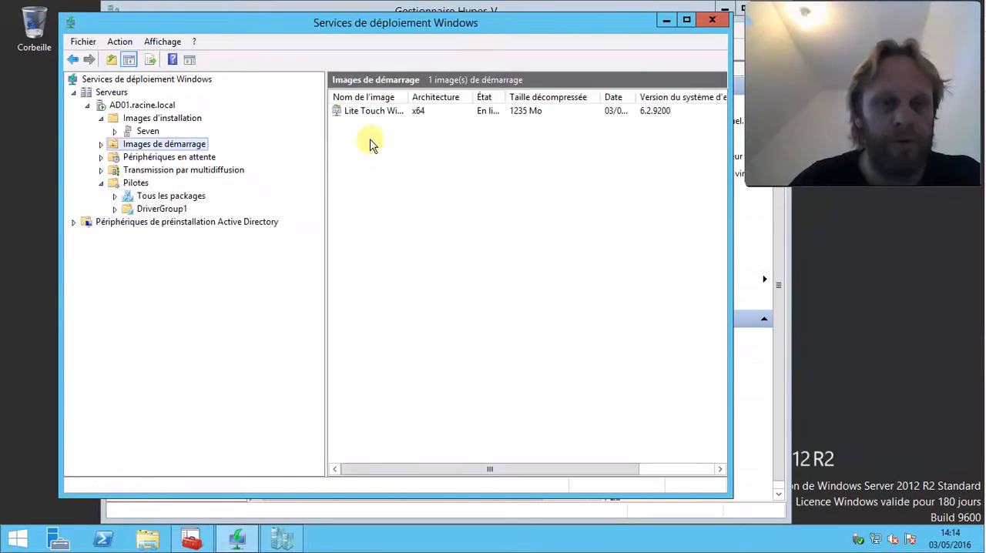
pyautogui.rightClick(366, 113)
pyautogui.click(493, 217)
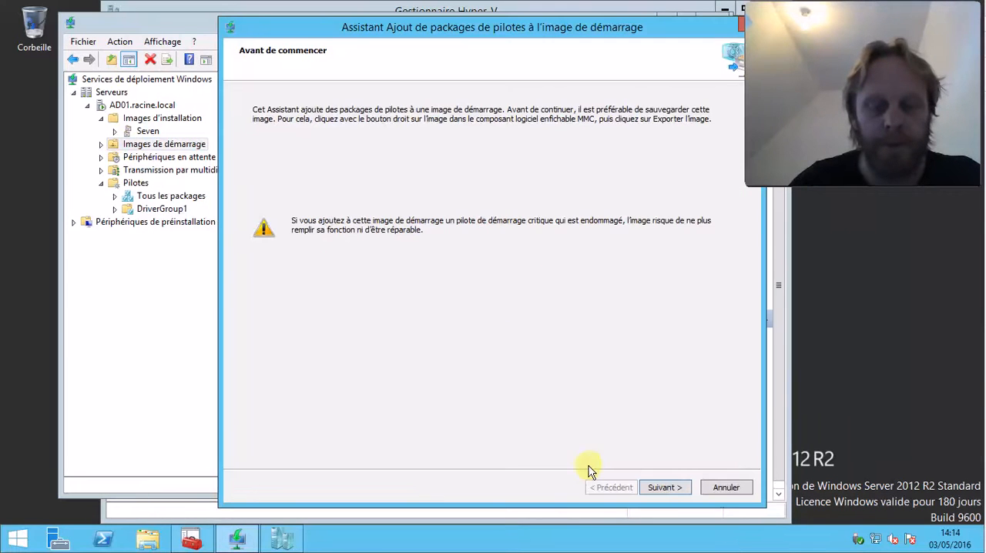
pyautogui.click(658, 488)
pyautogui.click(458, 178)
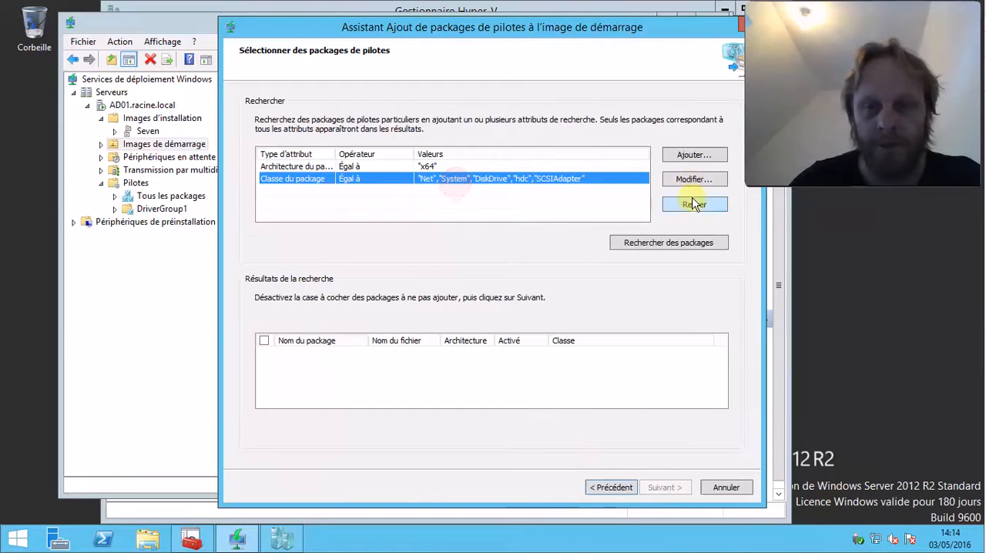
pyautogui.click(692, 179)
pyautogui.click(376, 305)
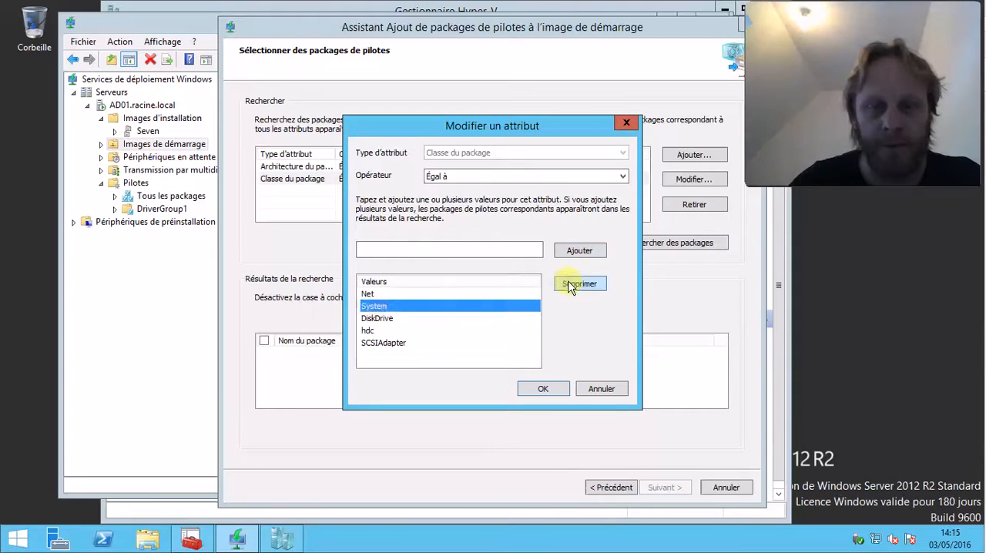
pyautogui.click(576, 283)
pyautogui.click(396, 308)
pyautogui.click(578, 284)
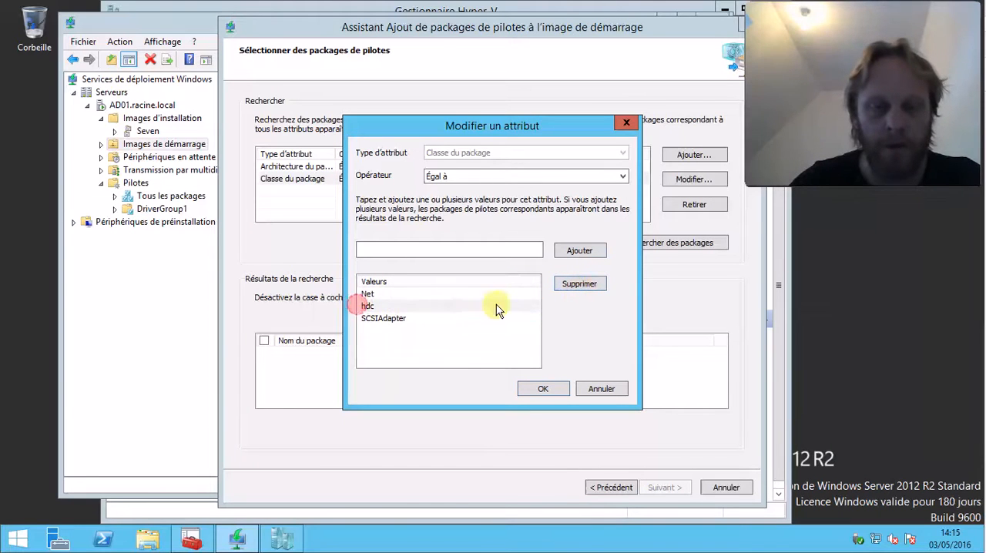
pyautogui.click(374, 306)
pyautogui.click(579, 283)
pyautogui.click(404, 306)
pyautogui.click(576, 284)
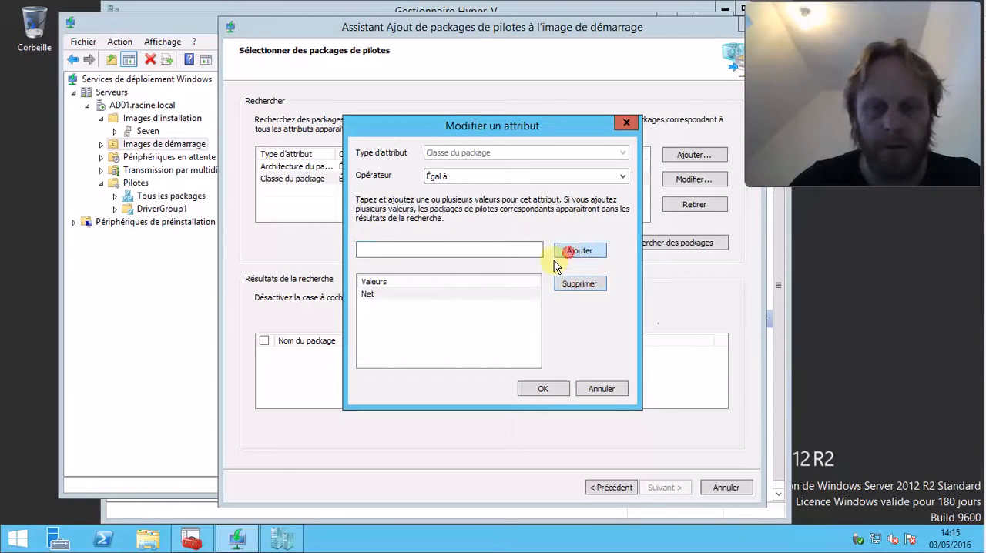
pyautogui.click(571, 254)
pyautogui.click(421, 295)
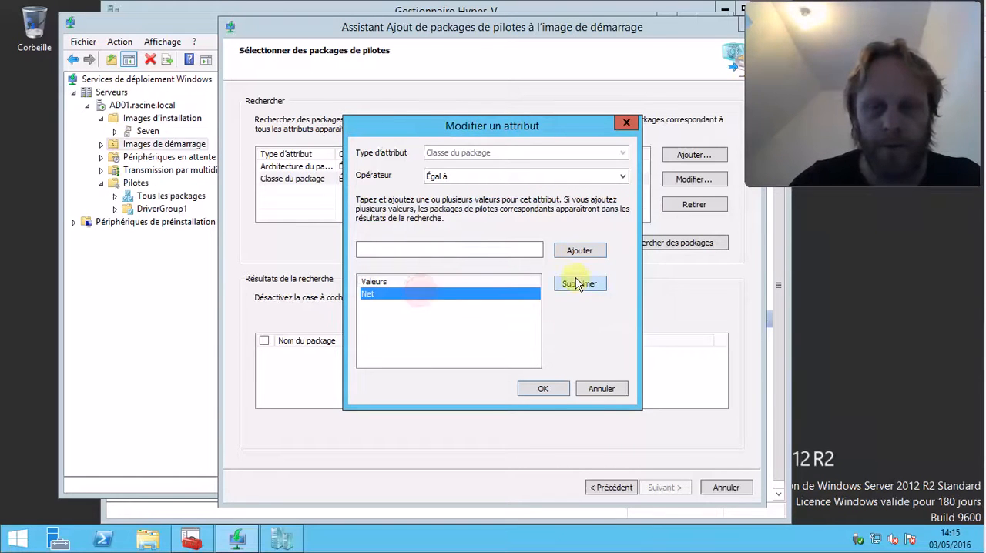
pyautogui.click(579, 251)
pyautogui.click(610, 301)
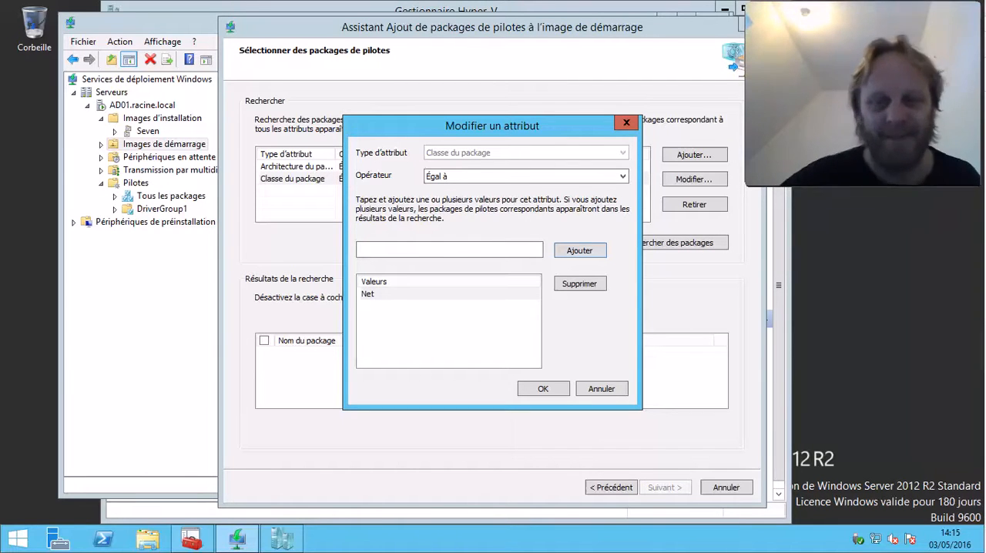
pyautogui.click(397, 294)
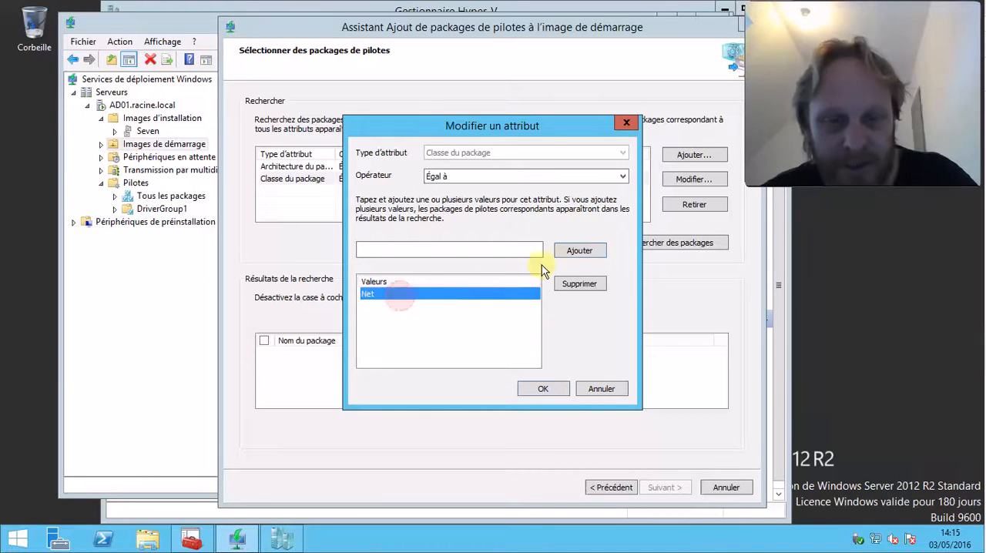
pyautogui.click(576, 251)
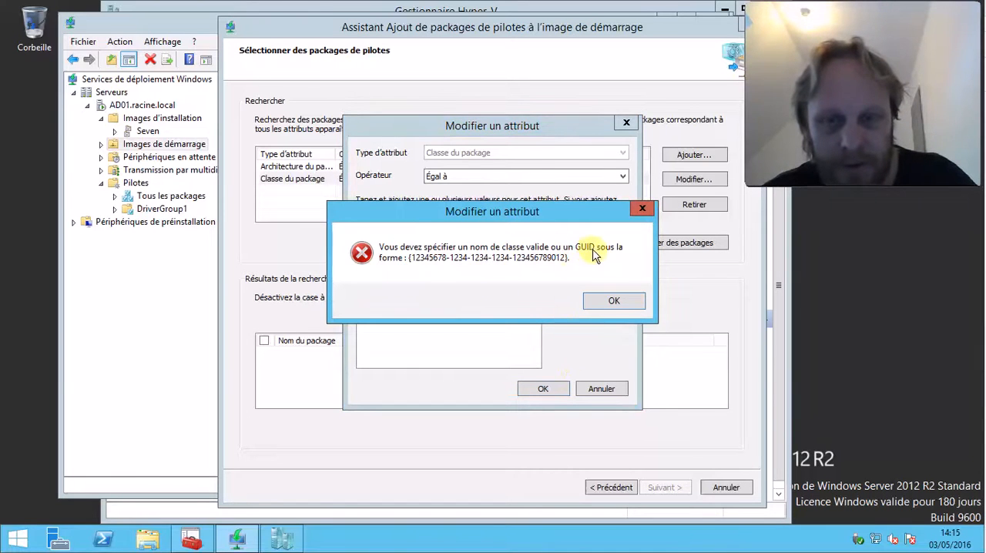
pyautogui.click(612, 300)
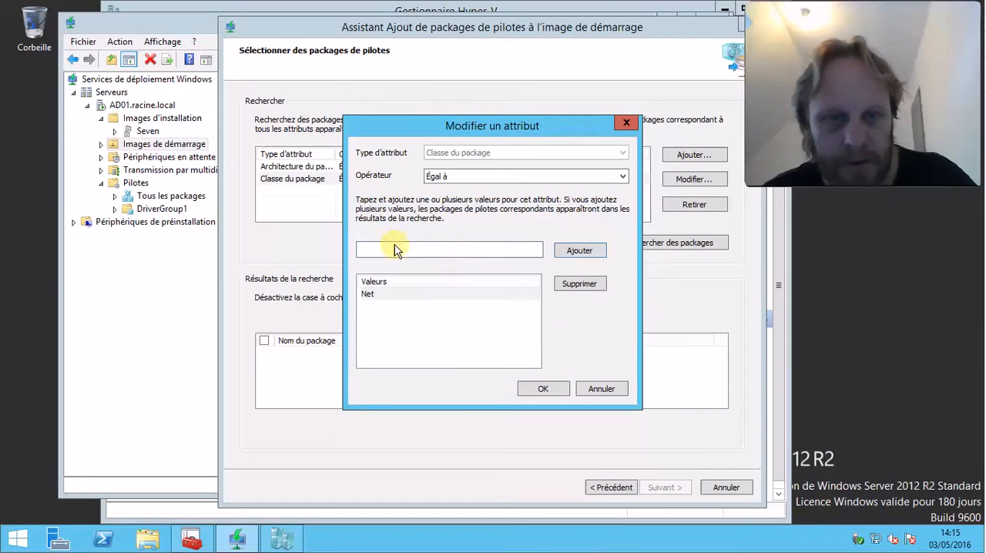
pyautogui.click(482, 252)
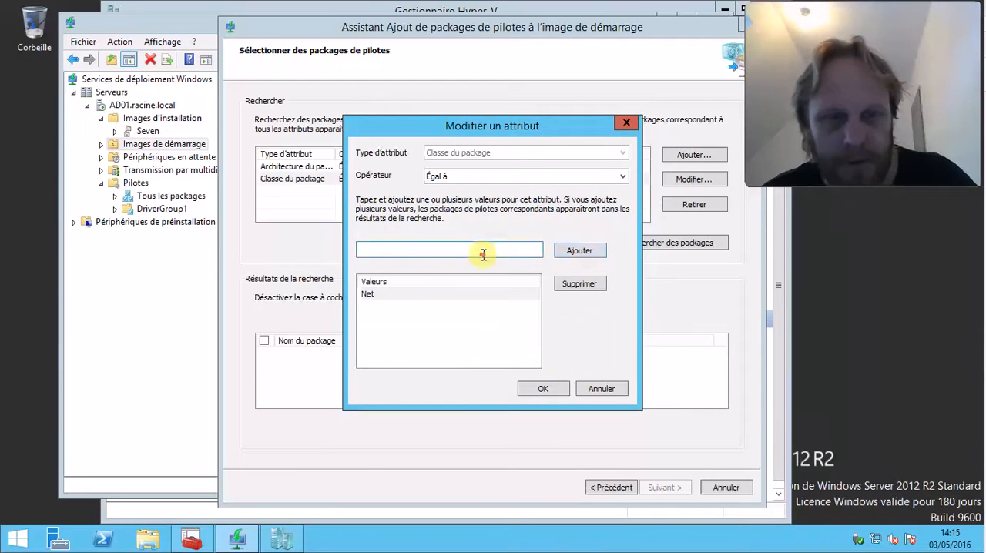
pyautogui.click(605, 389)
# Restrict the package class search attribute to Net by removing the System, DiskDrive, hdc and SCSIAdapter values
pyautogui.click(391, 178)
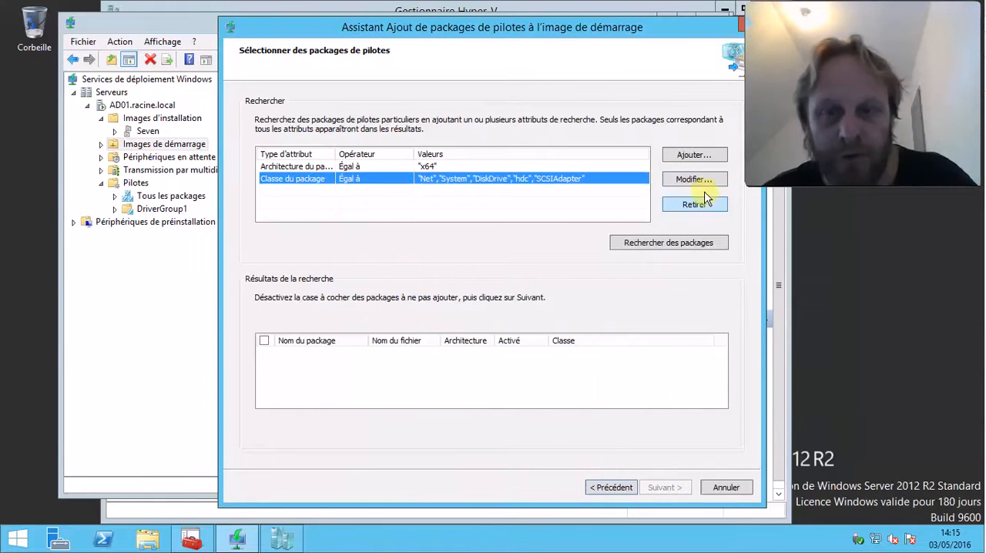
pyautogui.click(694, 178)
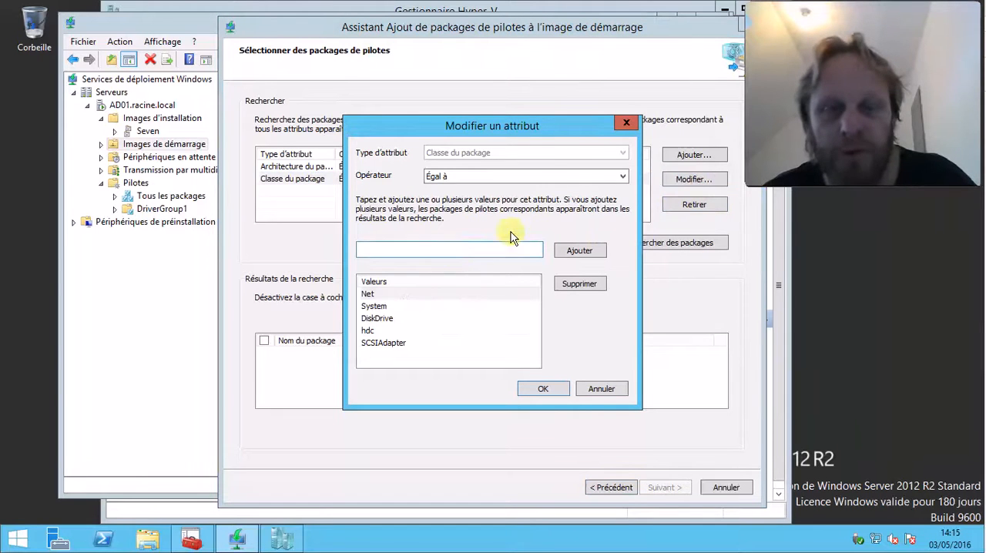
pyautogui.click(537, 176)
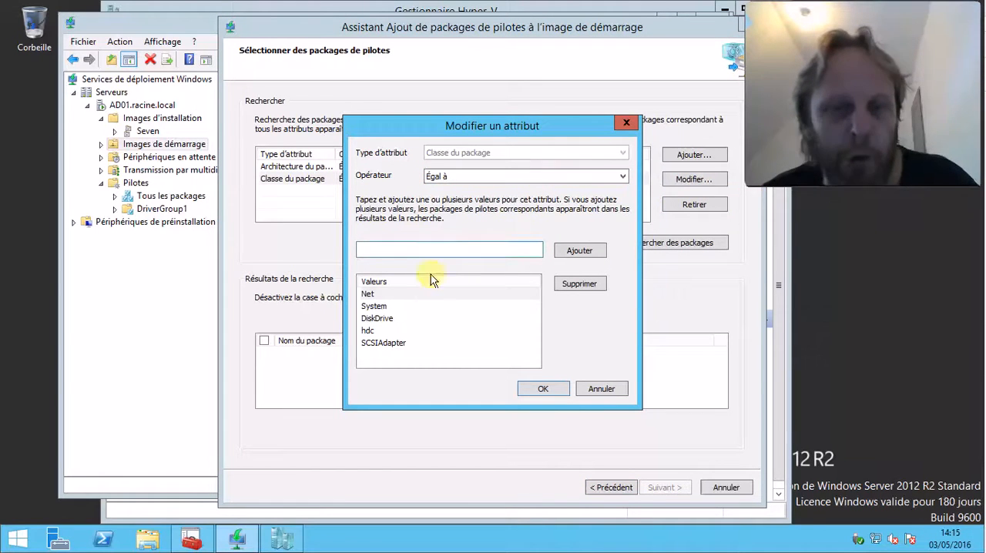
pyautogui.click(389, 306)
pyautogui.click(566, 285)
pyautogui.click(391, 306)
pyautogui.click(585, 285)
pyautogui.click(389, 306)
pyautogui.click(579, 284)
pyautogui.click(389, 306)
pyautogui.click(587, 284)
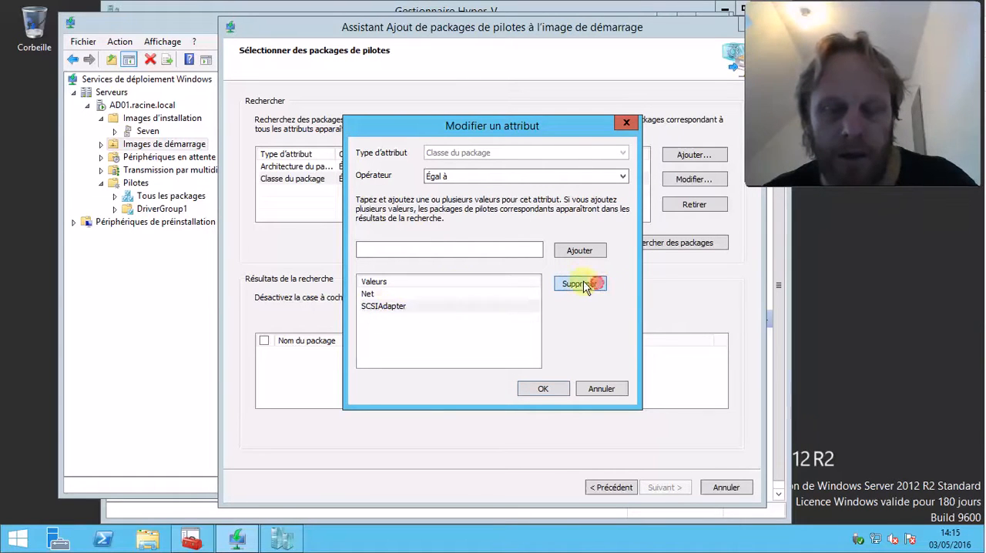
pyautogui.click(407, 293)
pyautogui.click(574, 251)
pyautogui.click(608, 302)
pyautogui.click(531, 387)
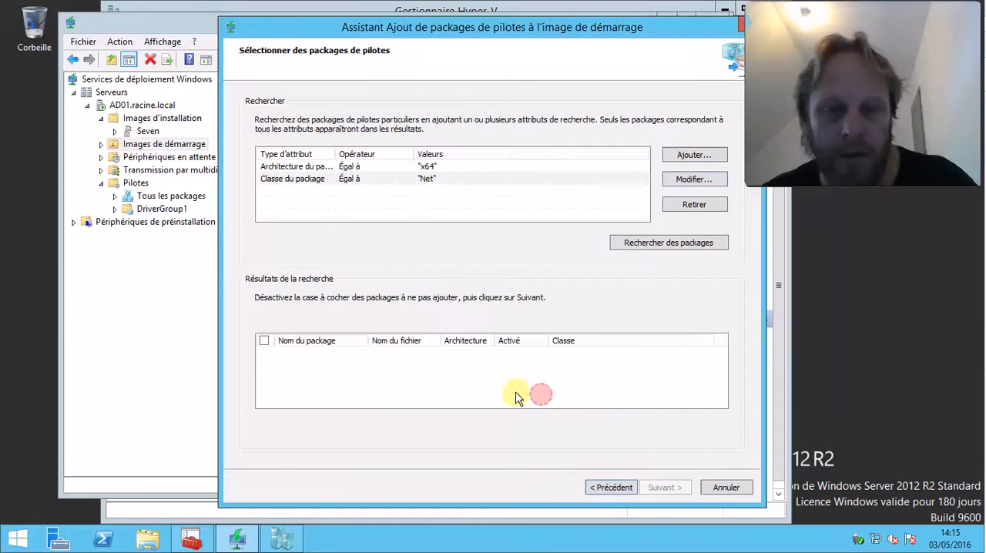
# Search for packages matching the filters, keep rt64win7 [x64] selected and start adding it to the boot image
pyautogui.click(407, 181)
pyautogui.click(697, 245)
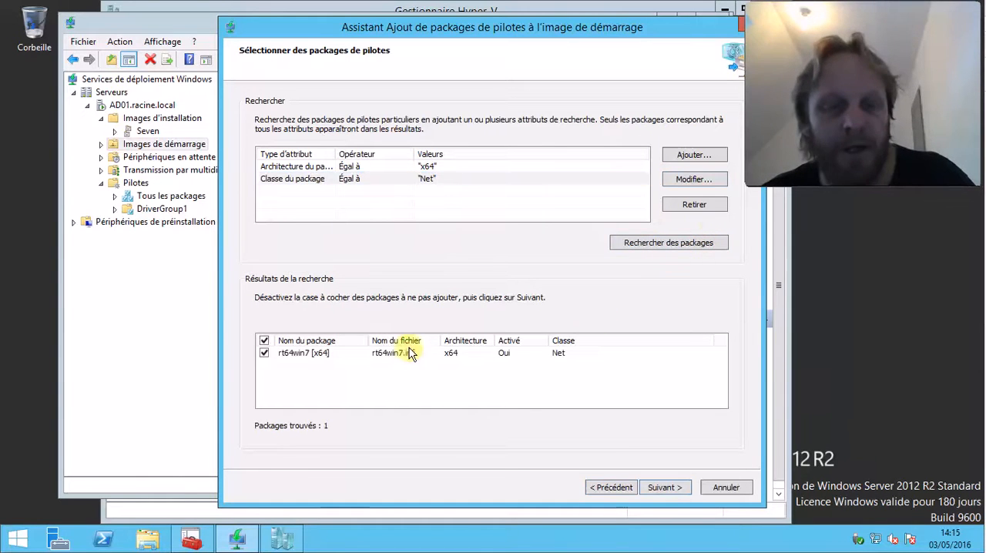
pyautogui.click(470, 354)
pyautogui.click(669, 487)
pyautogui.click(670, 488)
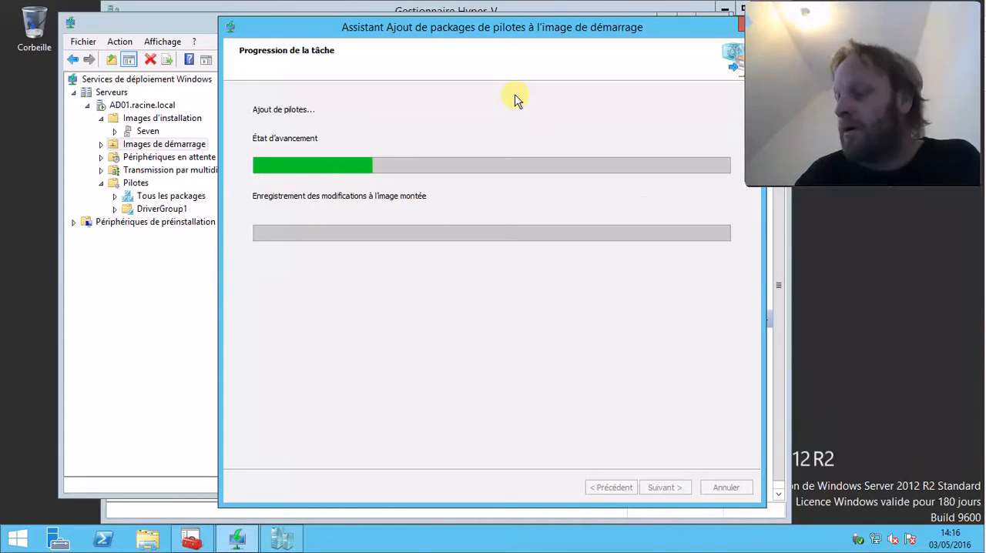
# Switch to Deployment Workbench, reduce its window's height and reposition it over the driver package wizard
pyautogui.click(191, 539)
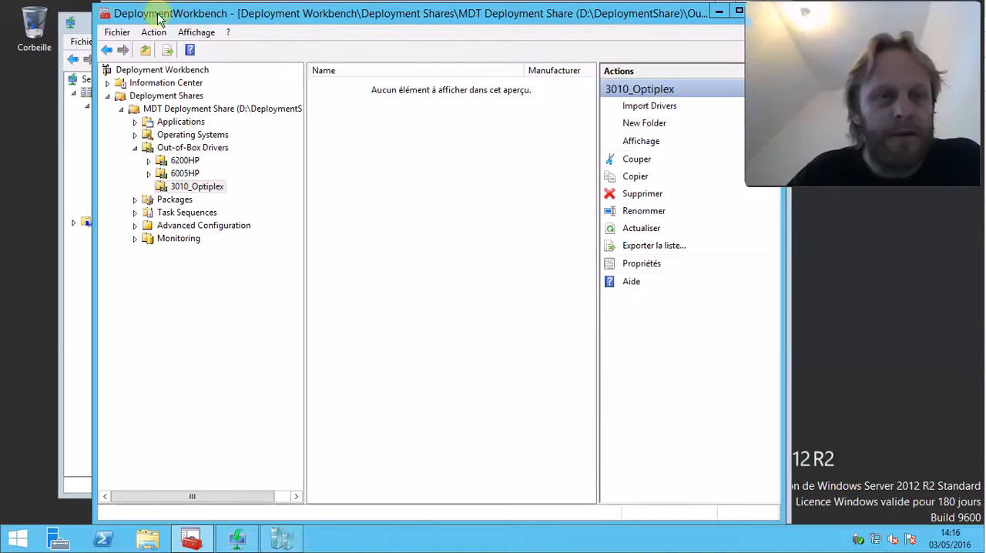
pyautogui.moveTo(93, 4)
pyautogui.moveTo(93, 3); pyautogui.dragTo(100, 68)
pyautogui.moveTo(158, 86); pyautogui.dragTo(165, 26)
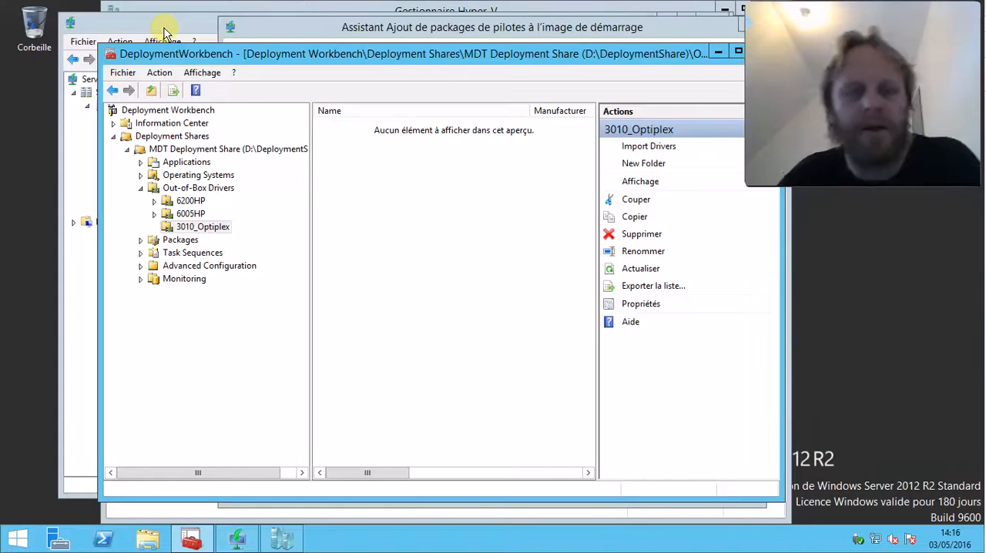
pyautogui.moveTo(220, 61); pyautogui.dragTo(298, 64)
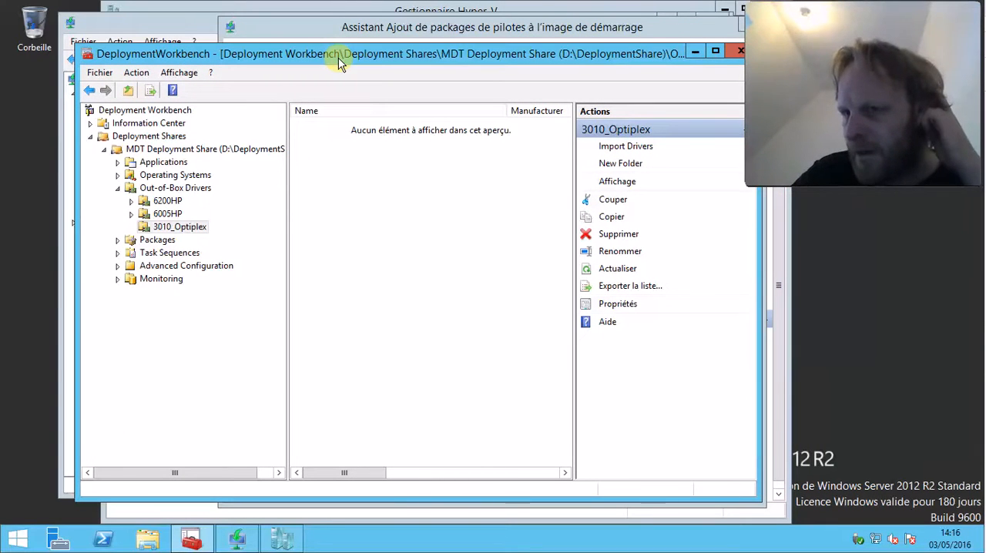
# Minimize Deployment Workbench and finish the wizard that adds the driver package to the boot image
pyautogui.click(691, 52)
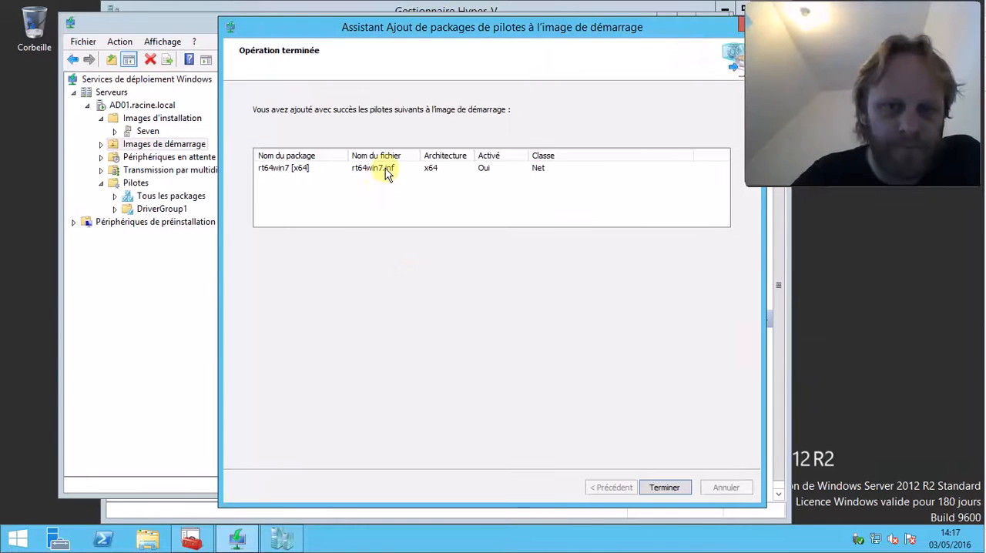
pyautogui.click(667, 490)
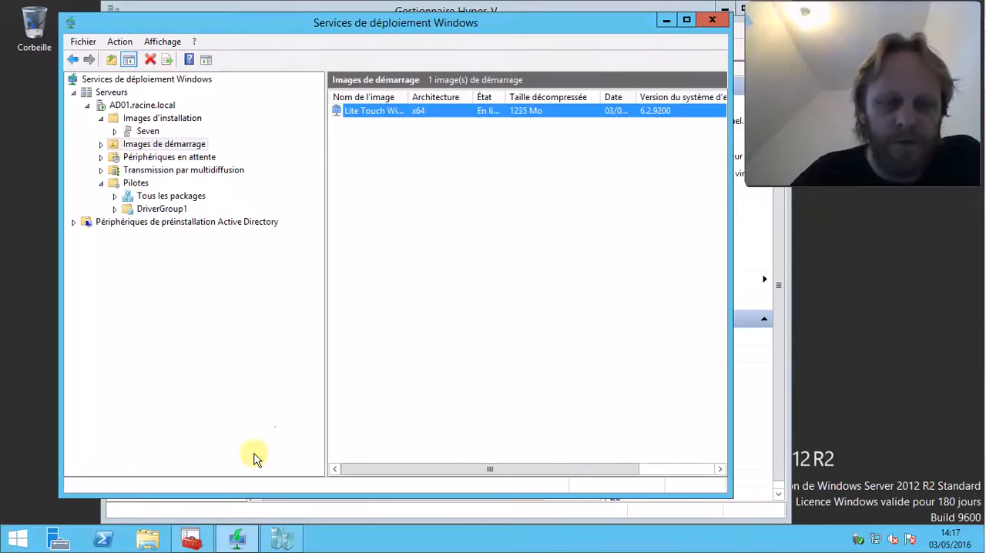
pyautogui.click(191, 539)
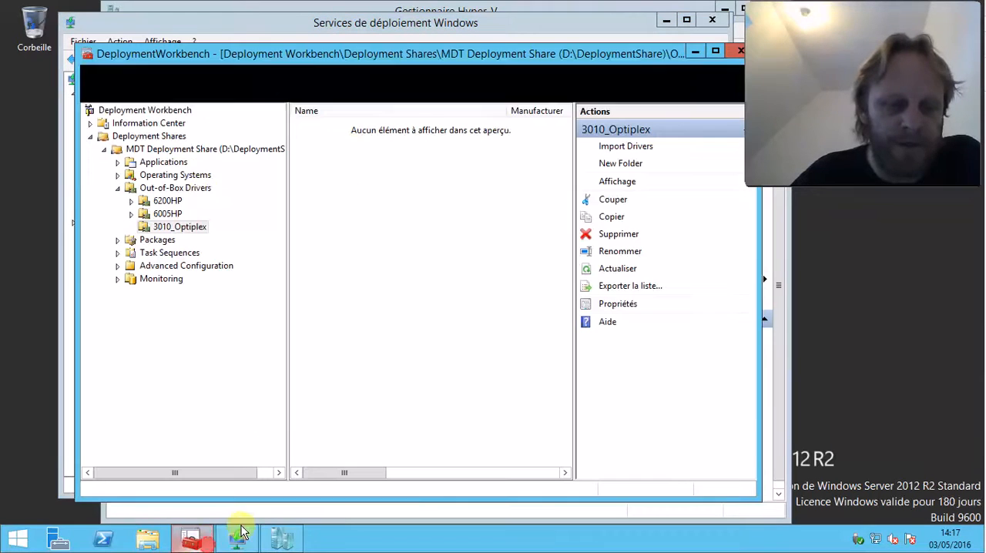
pyautogui.rightClick(182, 136)
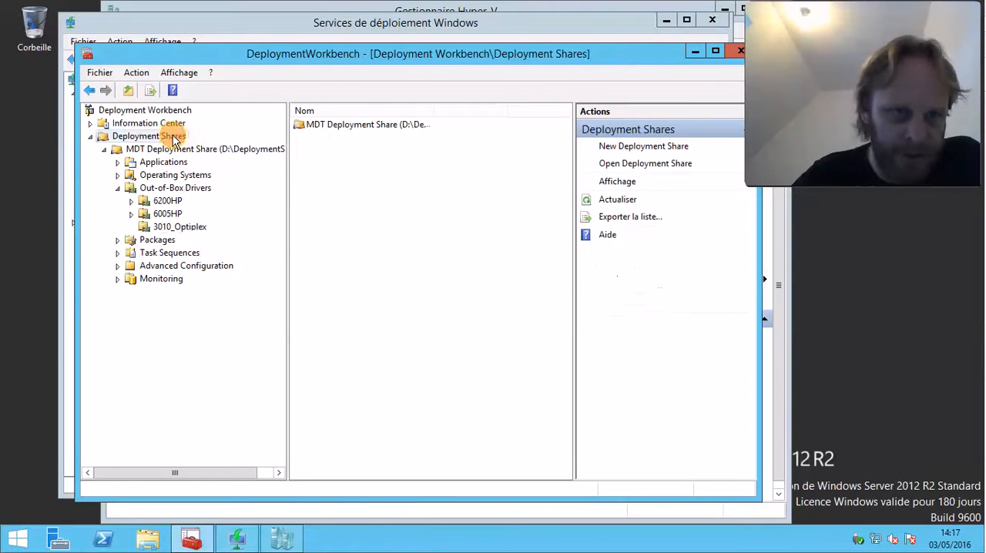
pyautogui.rightClick(153, 150)
pyautogui.click(208, 165)
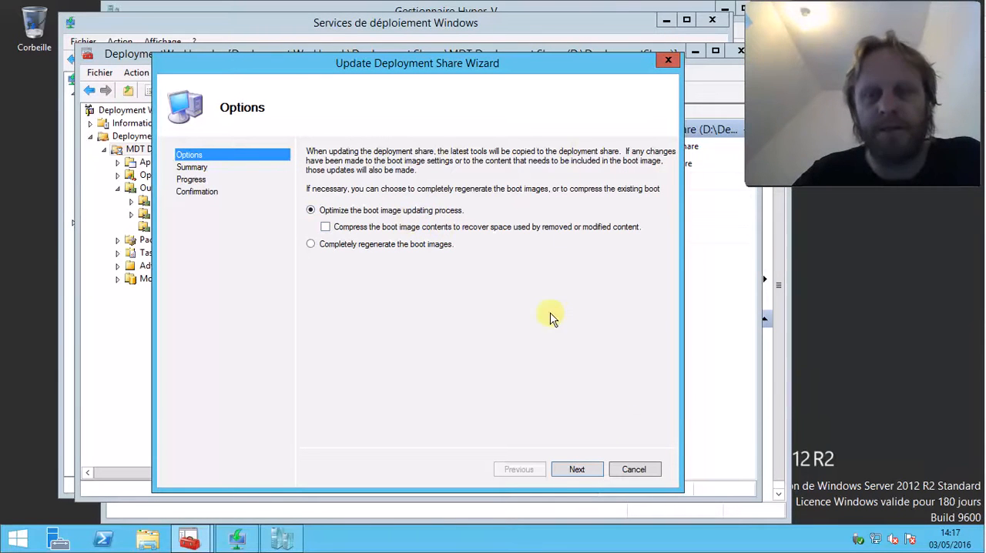
pyautogui.click(668, 61)
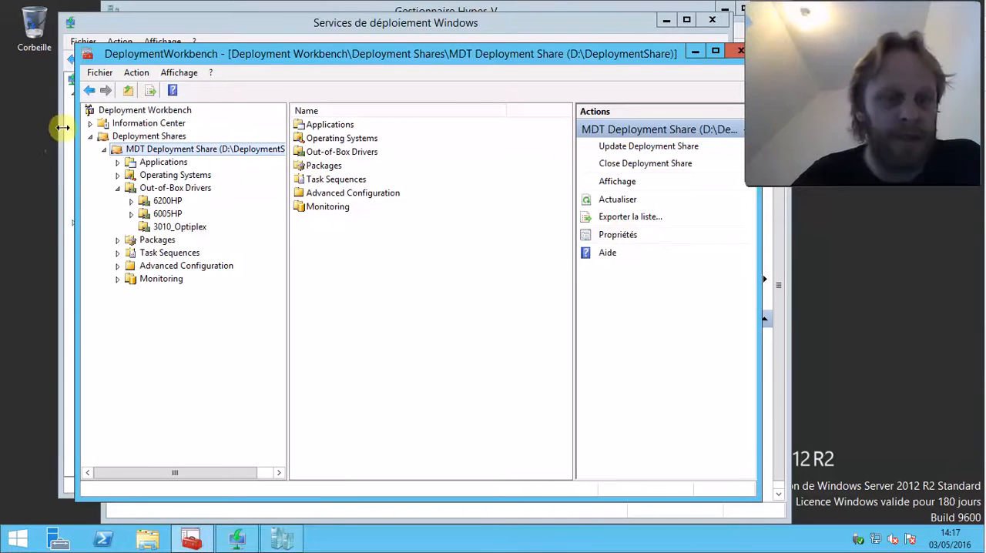
# Return to Windows Deployment Services, refresh the AD01.racine.local server and reopen its boot images list
pyautogui.click(231, 542)
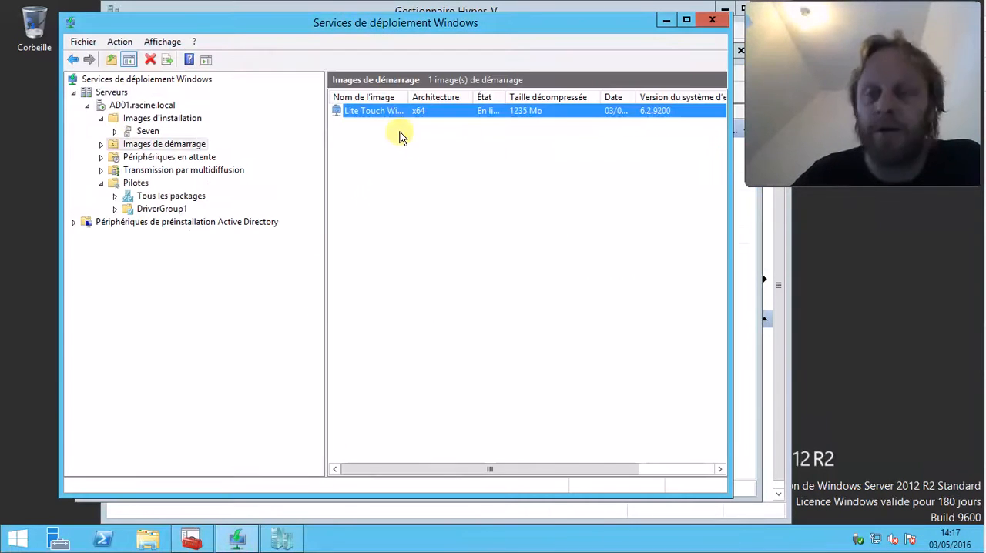
pyautogui.rightClick(375, 113)
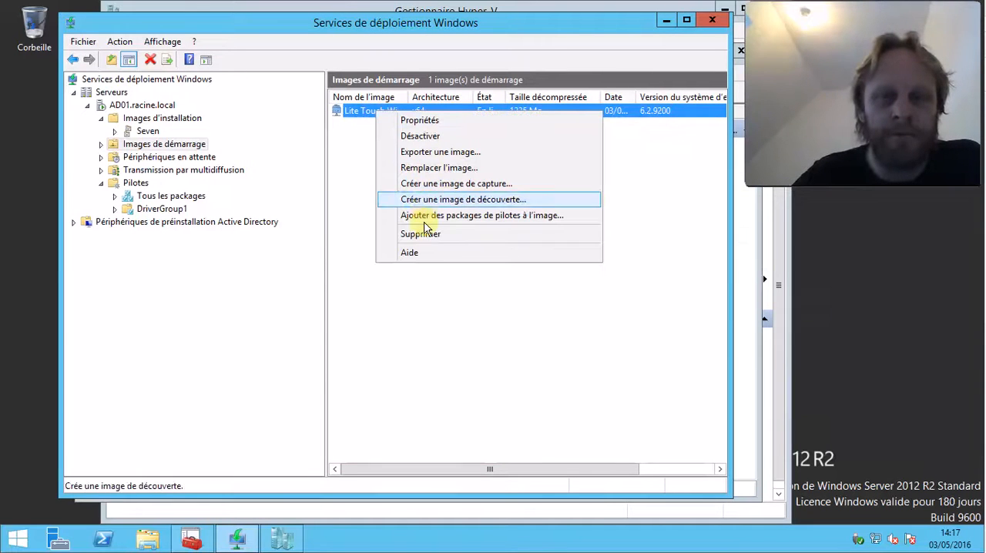
pyautogui.click(158, 105)
pyautogui.rightClick(158, 105)
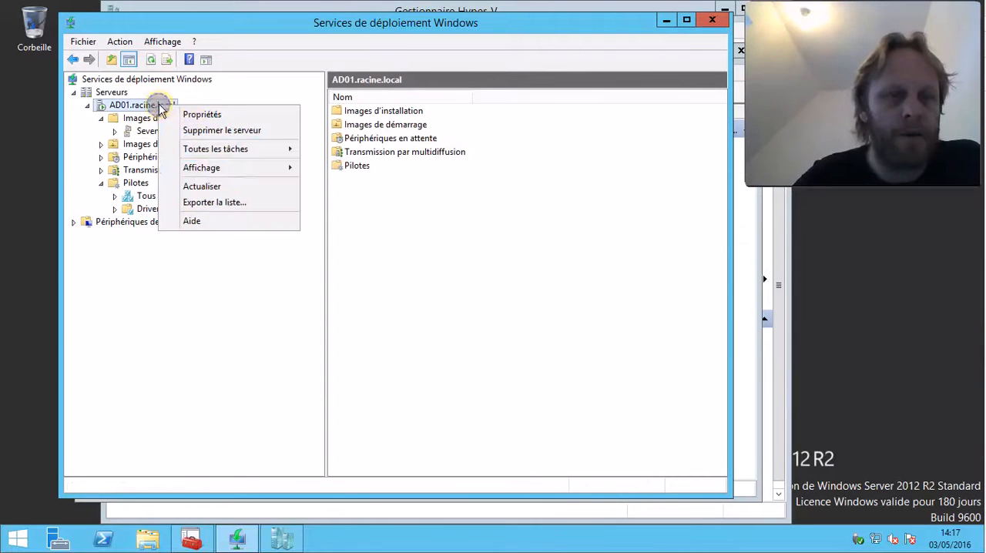
pyautogui.click(199, 187)
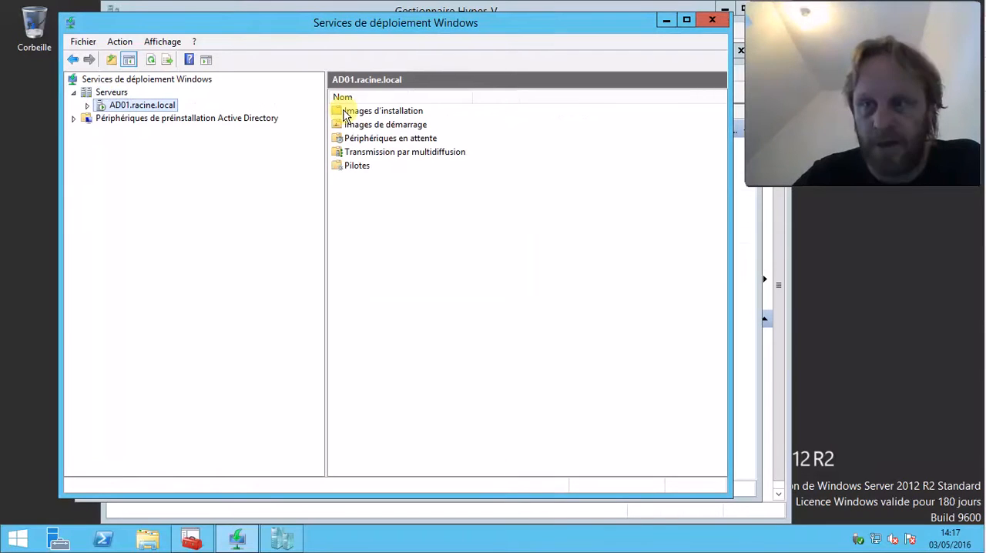
pyautogui.click(87, 106)
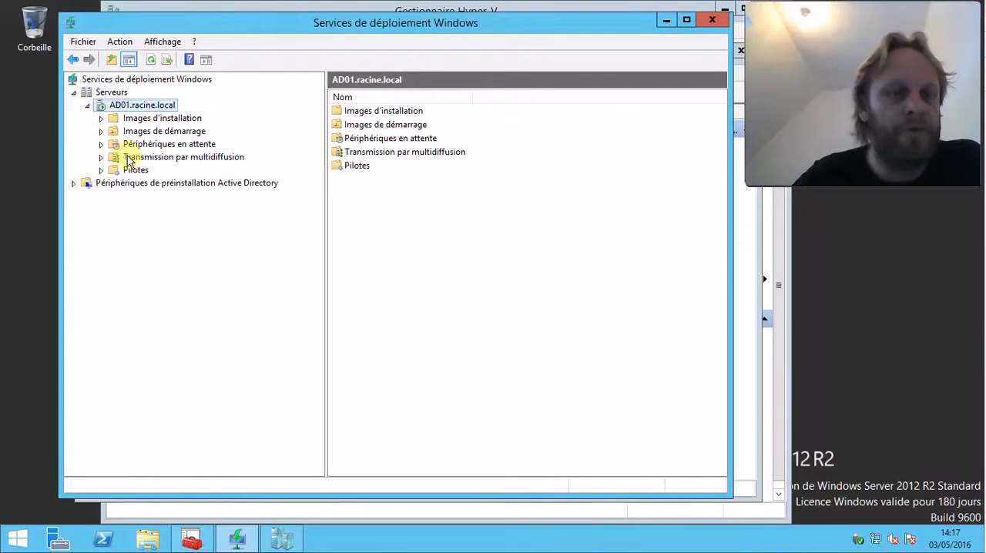
pyautogui.click(165, 131)
pyautogui.rightClick(363, 114)
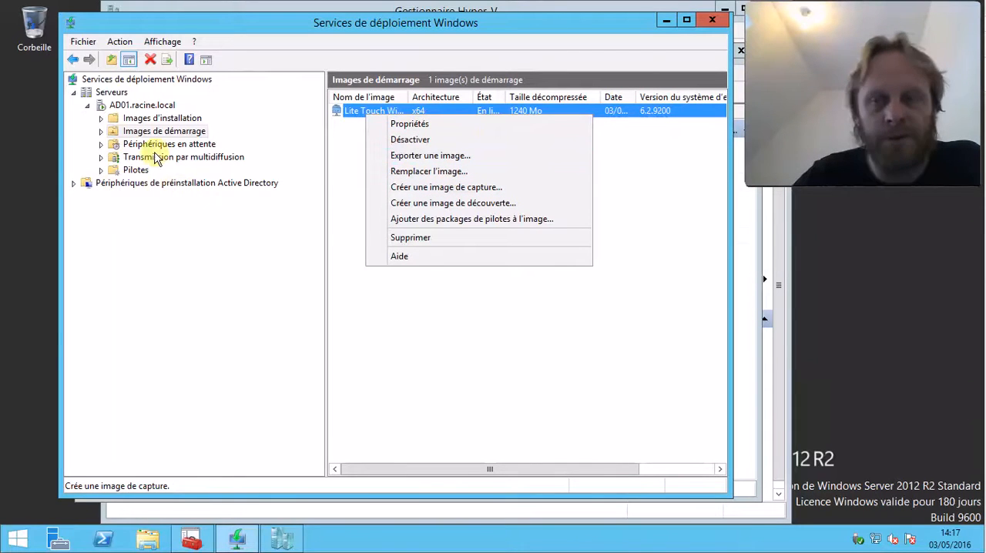
pyautogui.click(568, 364)
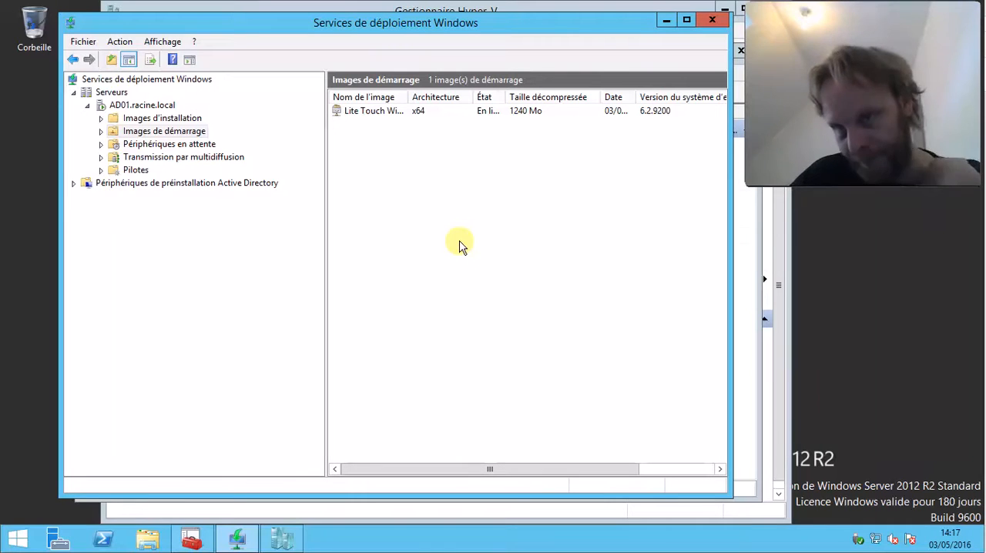
# Fit the image name column to its contents, then shrink and reposition the Windows Deployment Services window
pyautogui.moveTo(418, 25); pyautogui.dragTo(421, 37)
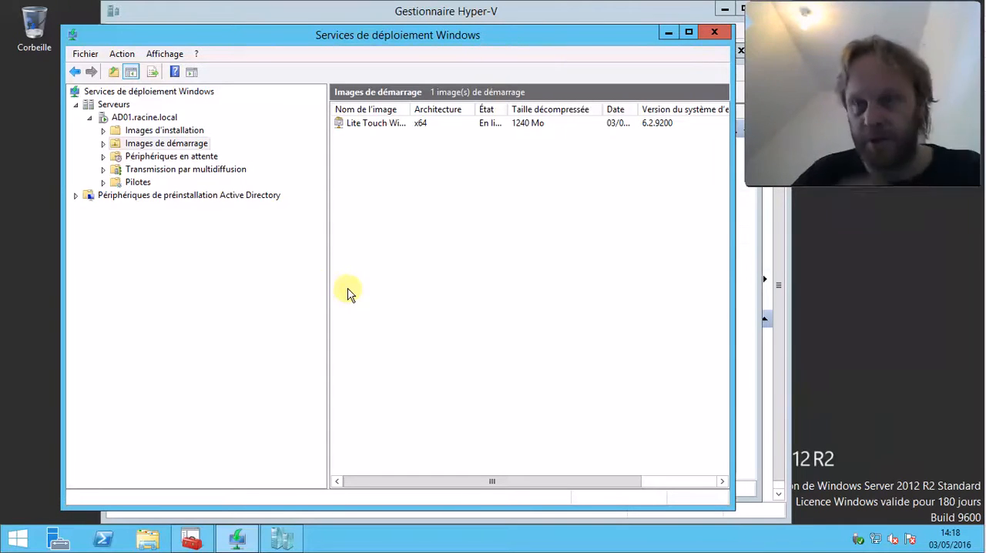
pyautogui.click(372, 125)
pyautogui.doubleClick(409, 110)
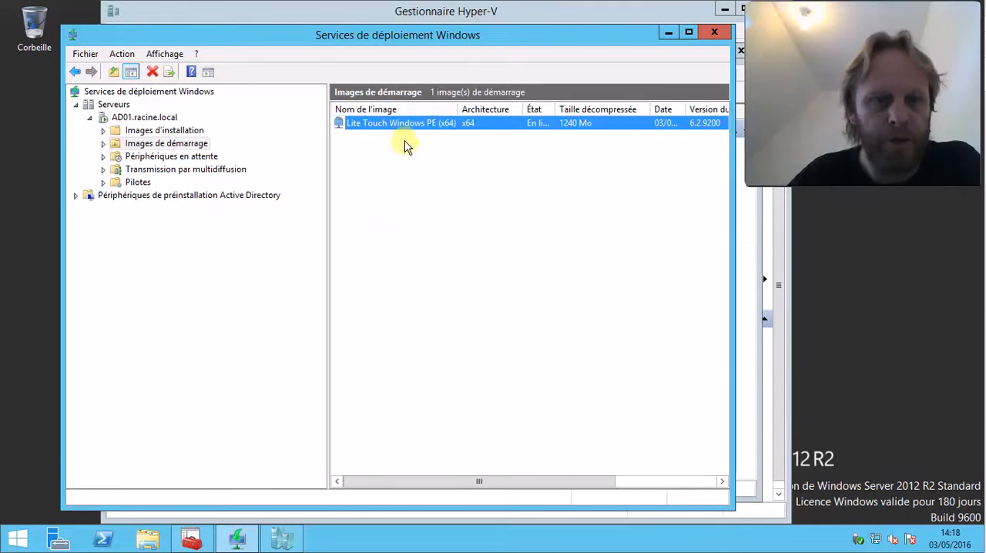
pyautogui.moveTo(529, 38); pyautogui.dragTo(530, 46)
pyautogui.moveTo(62, 35); pyautogui.dragTo(136, 163)
pyautogui.moveTo(208, 171); pyautogui.dragTo(233, 91)
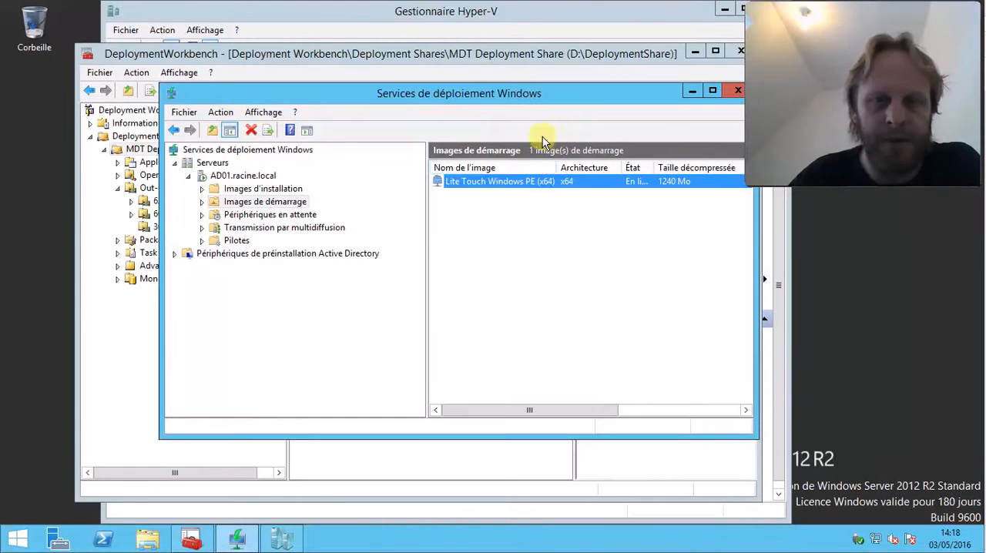
# Minimize Deployment Workbench and Windows Deployment Services to bring Hyper-V Manager into view
pyautogui.click(475, 56)
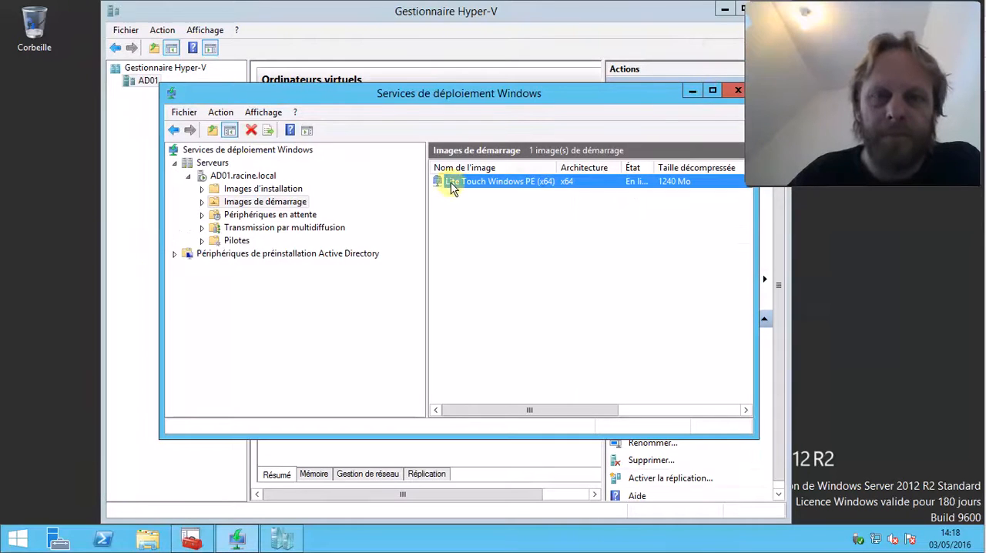
pyautogui.click(305, 197)
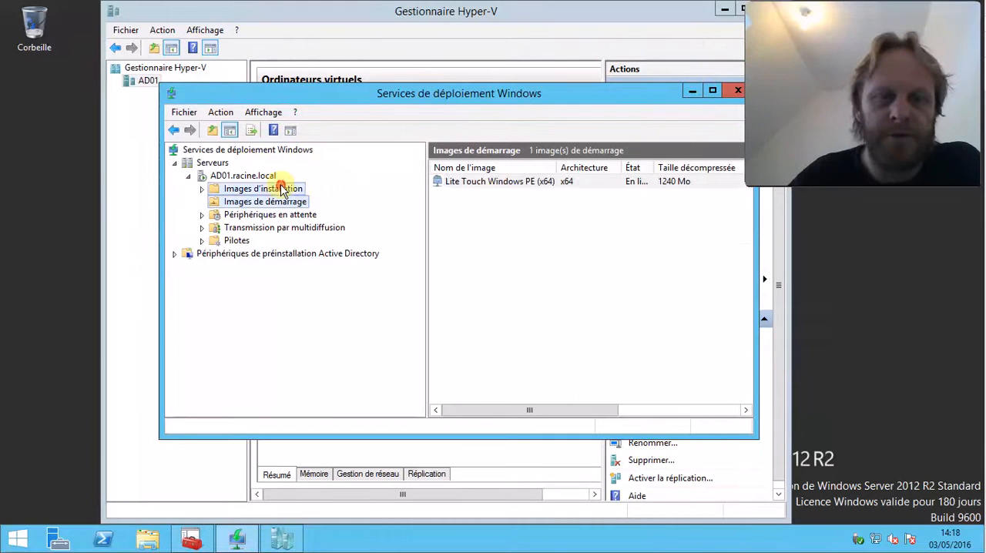
pyautogui.click(279, 189)
pyautogui.click(691, 92)
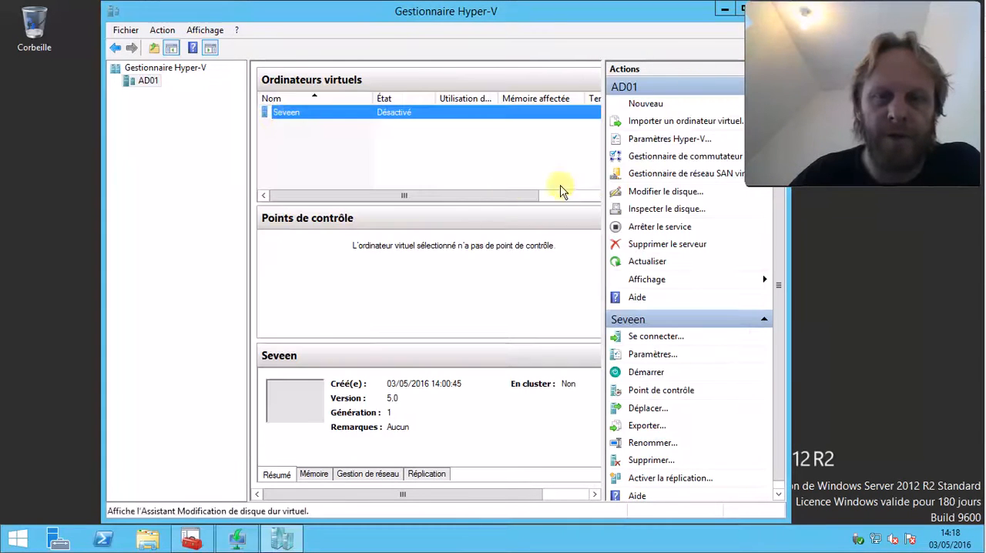
# Start the Seveen virtual machine, connect to its console and boot it from the network
pyautogui.rightClick(293, 112)
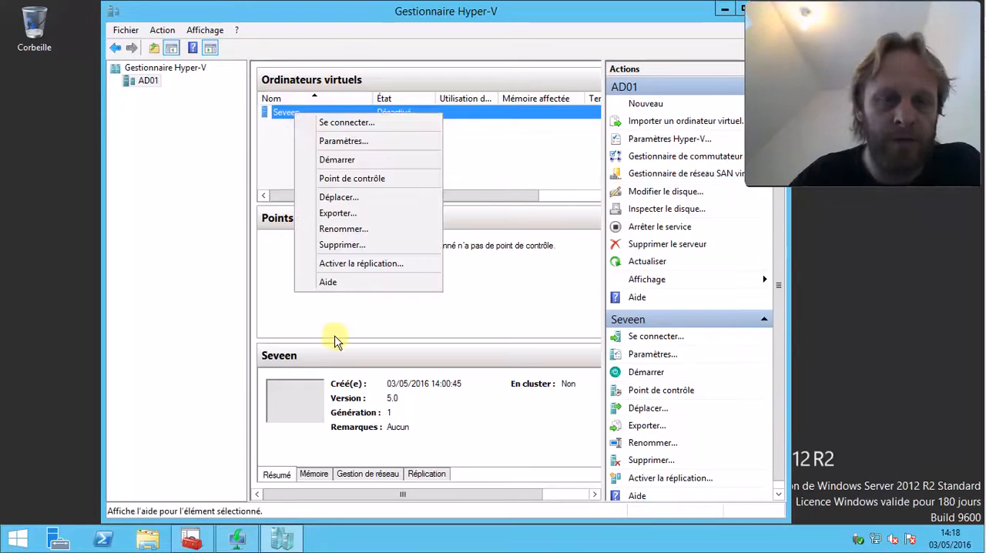
pyautogui.click(373, 160)
pyautogui.doubleClick(302, 408)
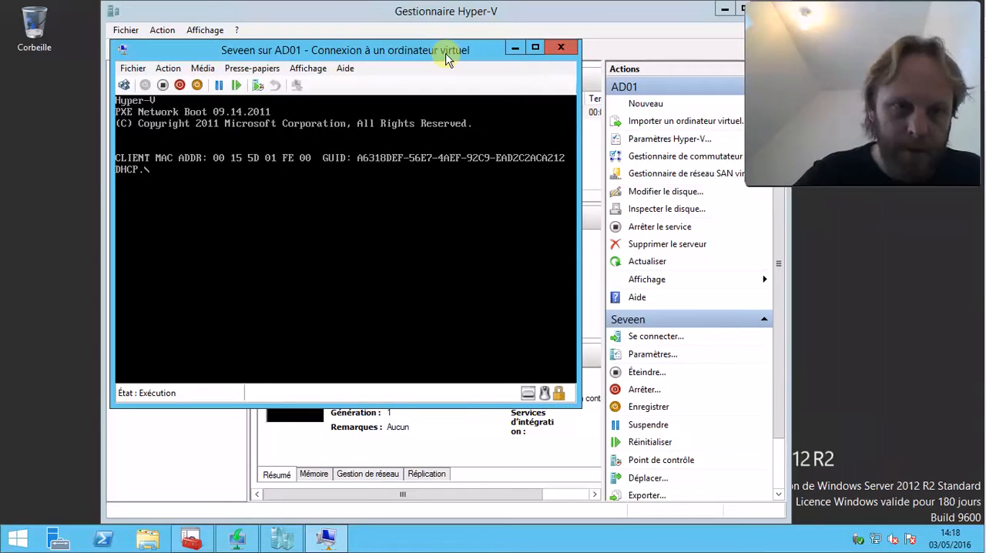
pyautogui.press('F12')
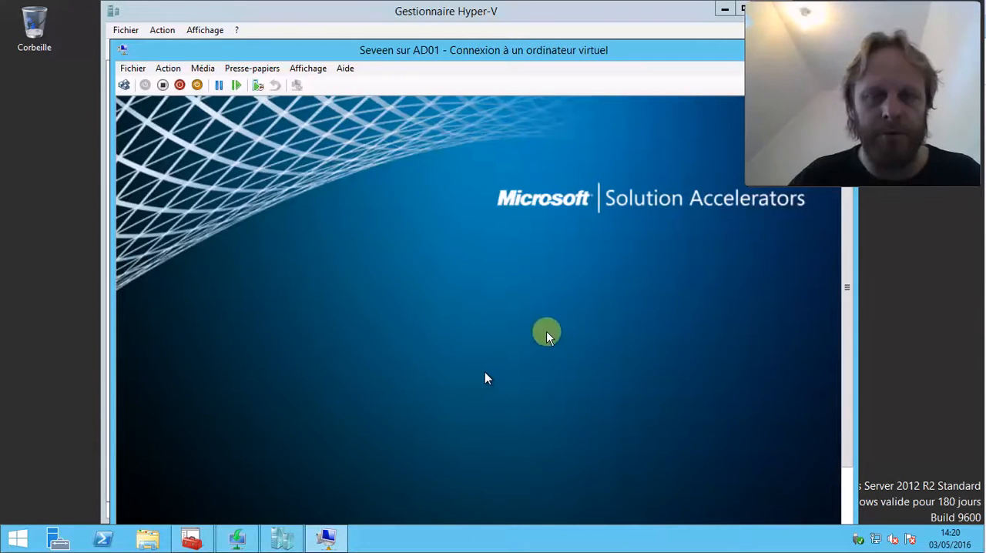
# Minimize Hyper-V Manager and move the Seveen console window up toward the desktop's upper-left corner
pyautogui.click(424, 16)
pyautogui.doubleClick(423, 16)
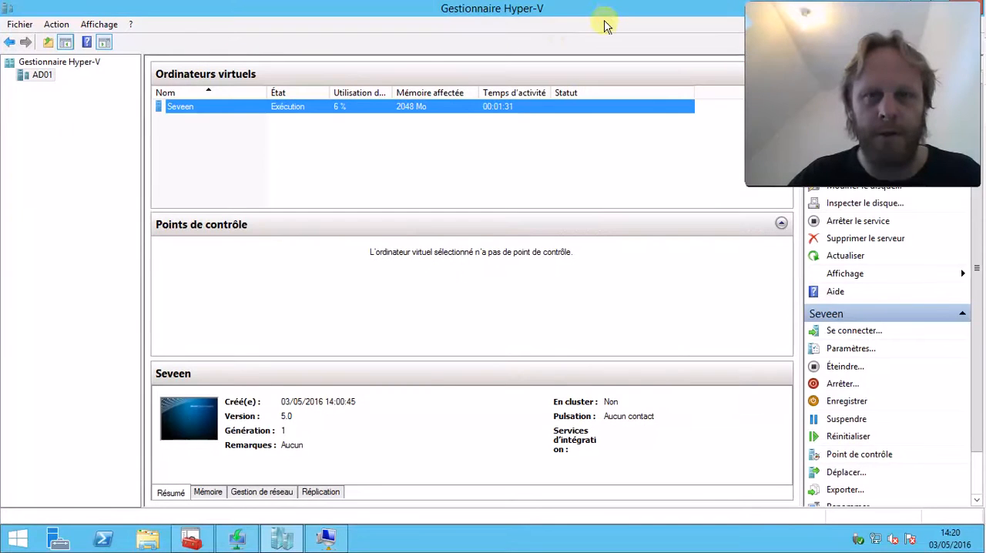
pyautogui.moveTo(616, 11); pyautogui.dragTo(441, 50)
pyautogui.click(717, 44)
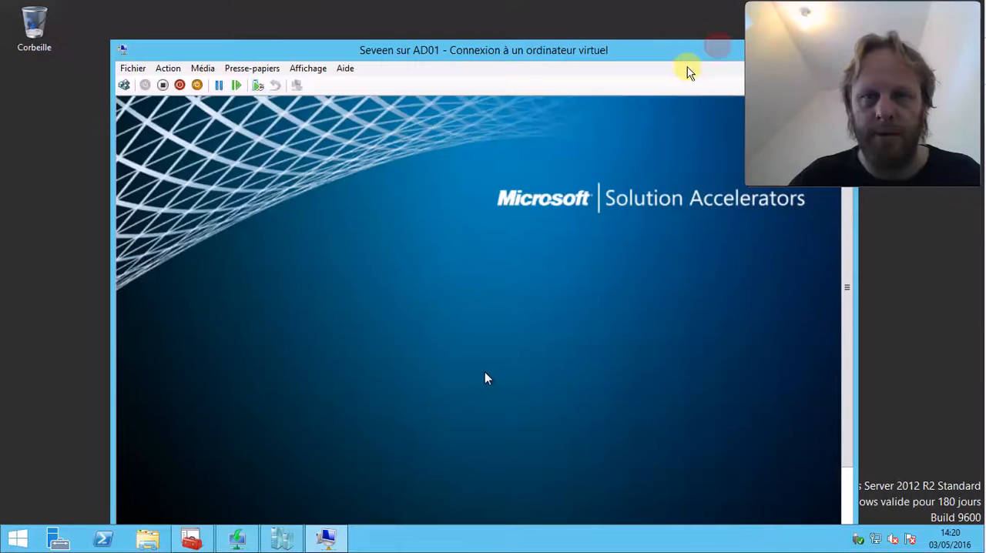
pyautogui.moveTo(597, 40); pyautogui.dragTo(515, 12)
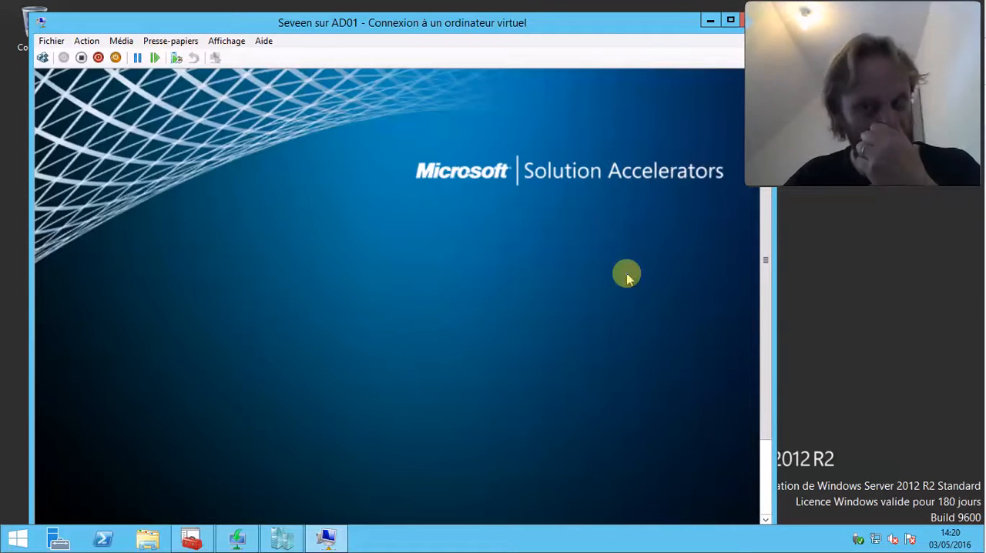
pyautogui.moveTo(282, 23); pyautogui.dragTo(281, 17)
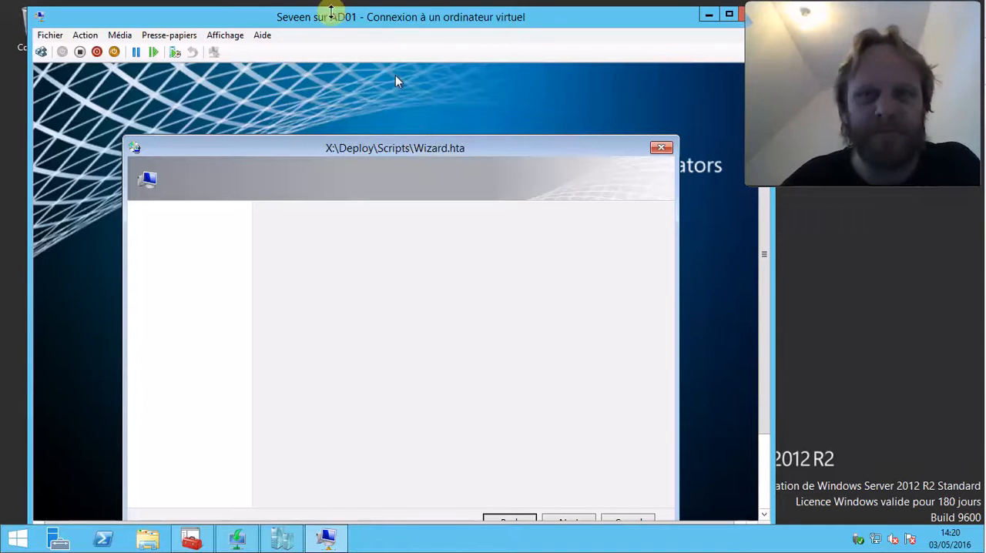
# Set the keyboard layout to French on the Microsoft Deployment Toolkit welcome screen
pyautogui.moveTo(760, 264); pyautogui.dragTo(764, 331)
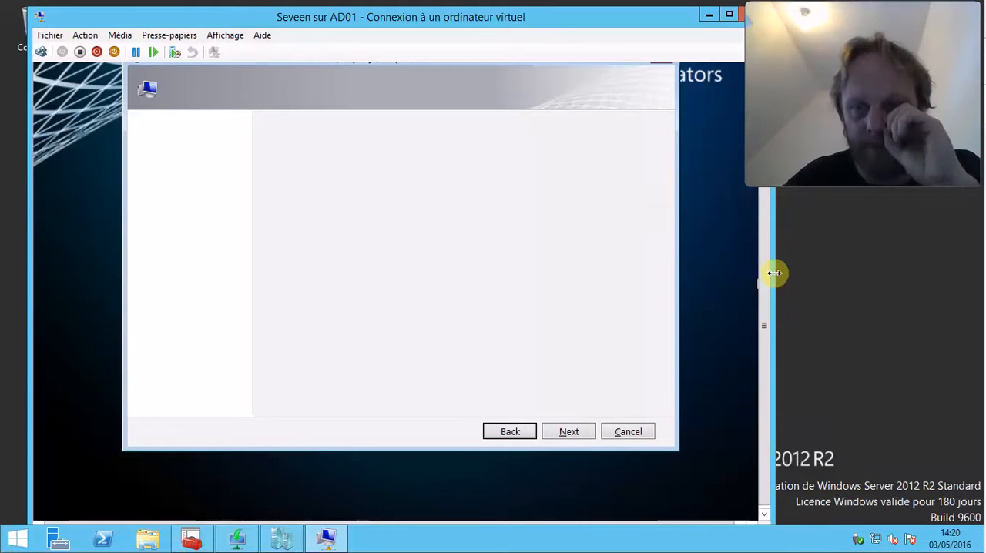
pyautogui.moveTo(766, 275); pyautogui.dragTo(765, 251)
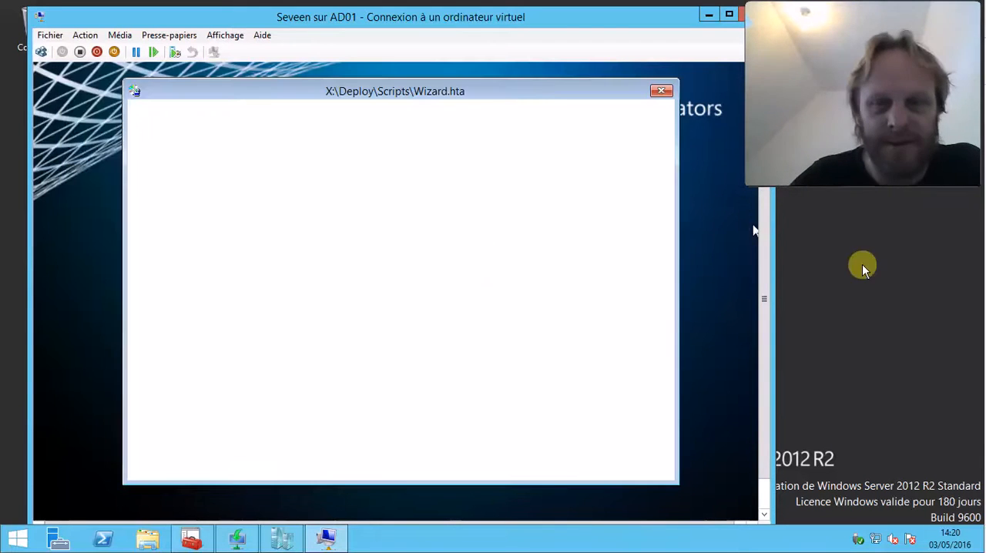
pyautogui.moveTo(770, 269)
pyautogui.mouseDown()
pyautogui.moveTo(767, 238)
pyautogui.moveTo(764, 266)
pyautogui.mouseUp()
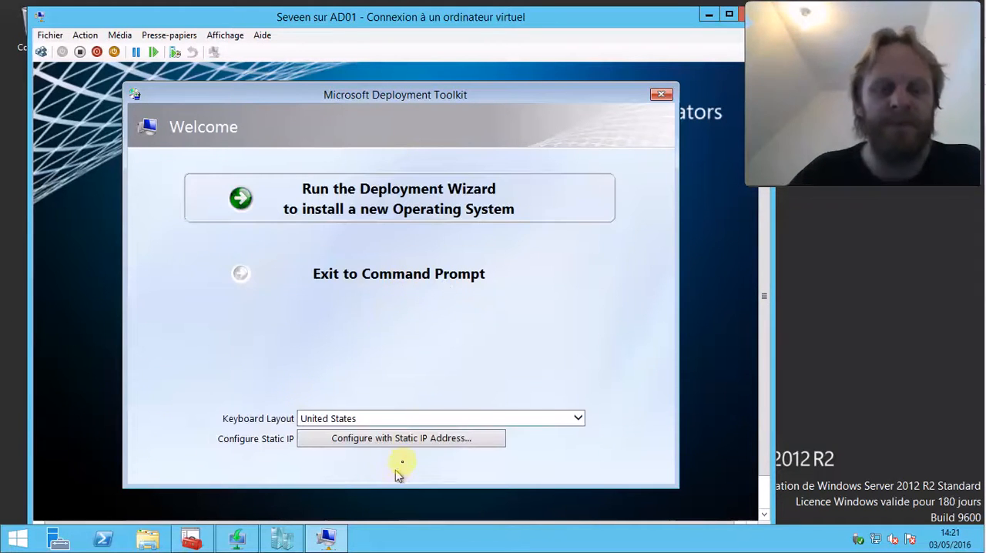
pyautogui.click(407, 417)
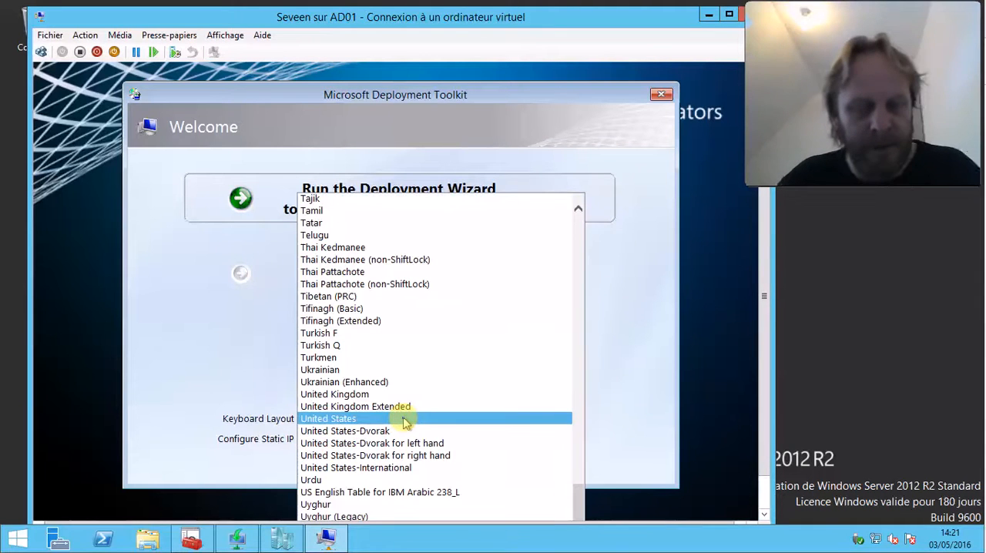
pyautogui.press('f')
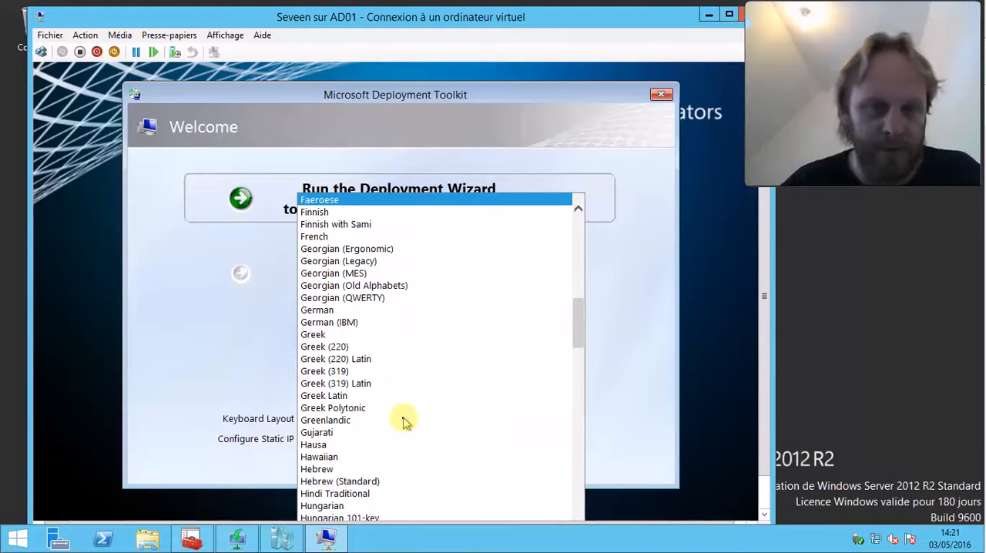
pyautogui.press('f')
pyautogui.press('r')
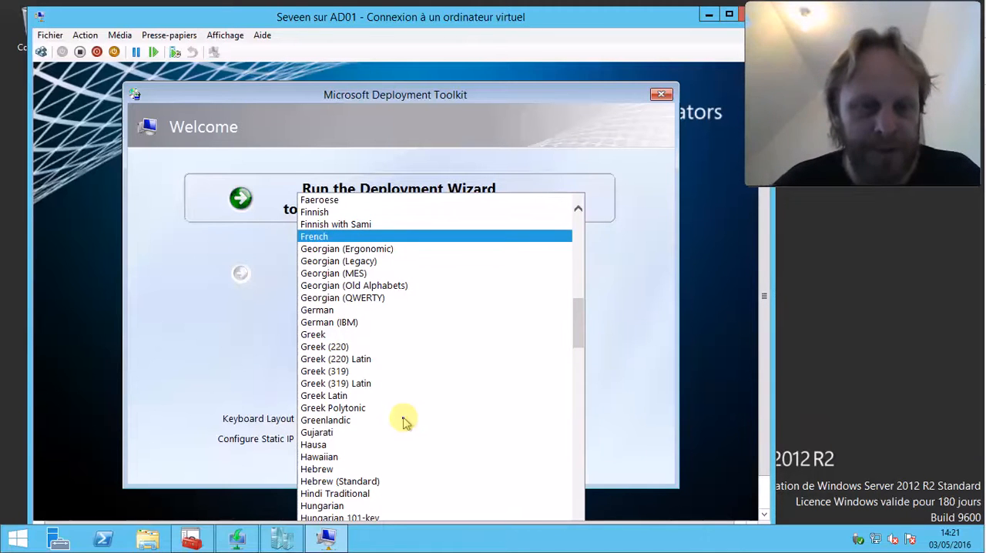
pyautogui.press('Return')
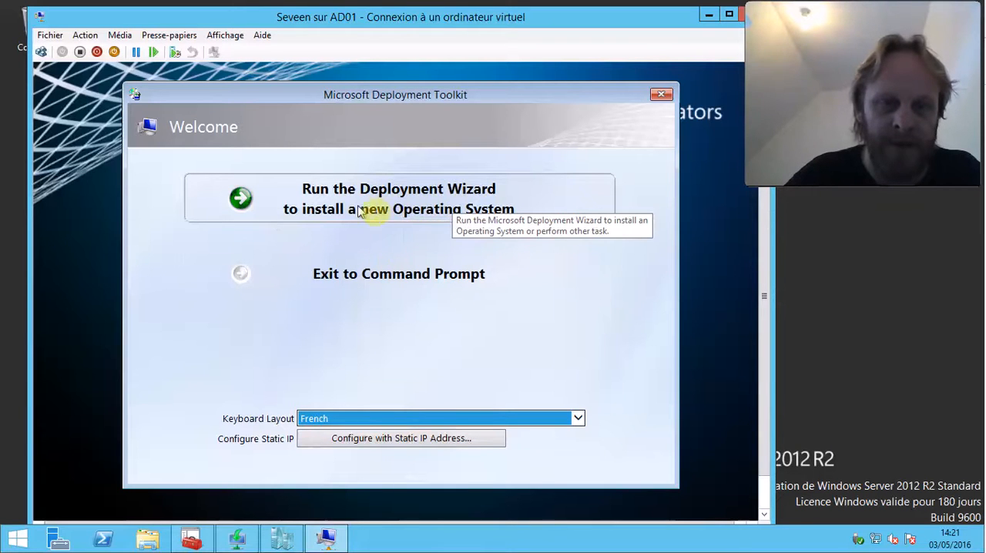
# Run the Deployment Wizard and connect to the network shares with user name administrateur, the account password and domain racine.local
pyautogui.click(522, 204)
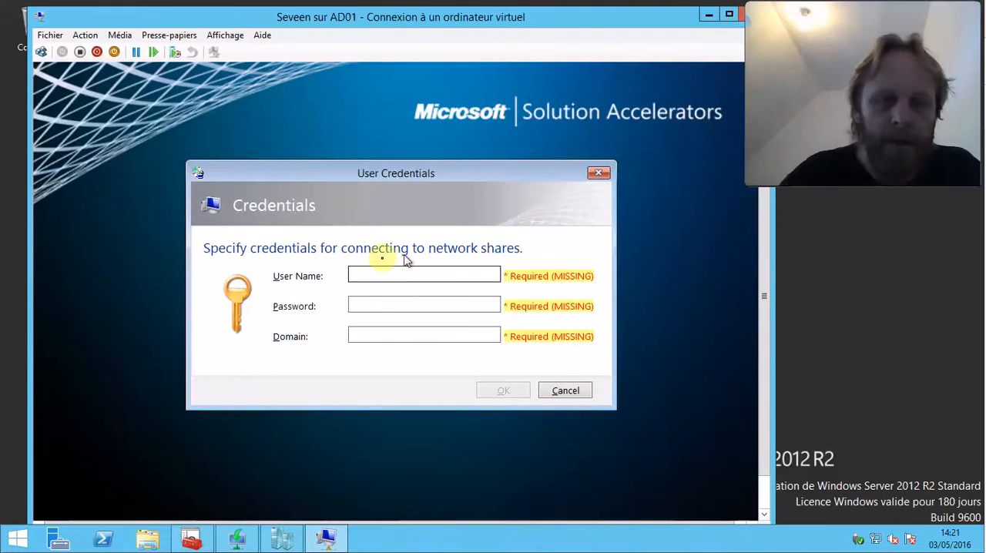
pyautogui.click(375, 275)
pyautogui.write('administrateur')
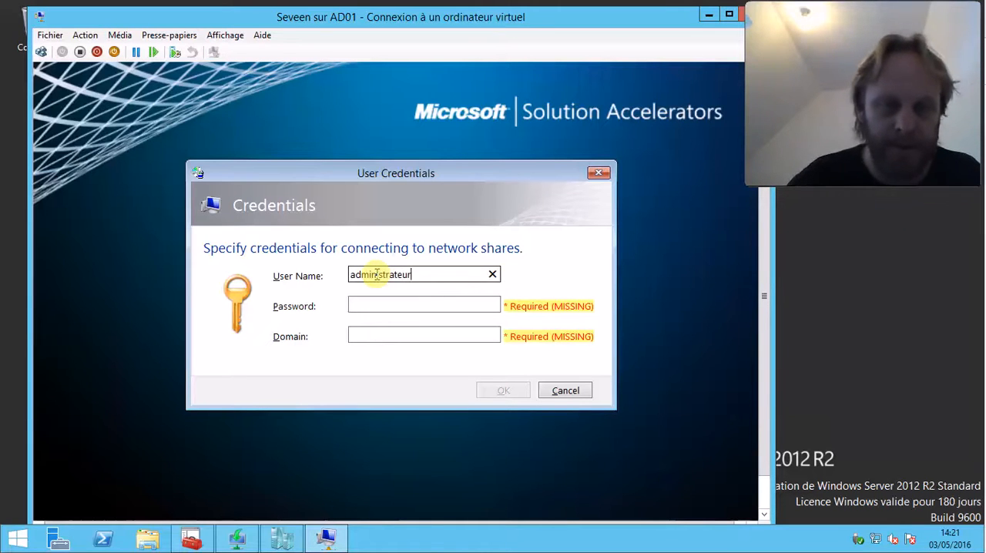
pyautogui.press('Tab')
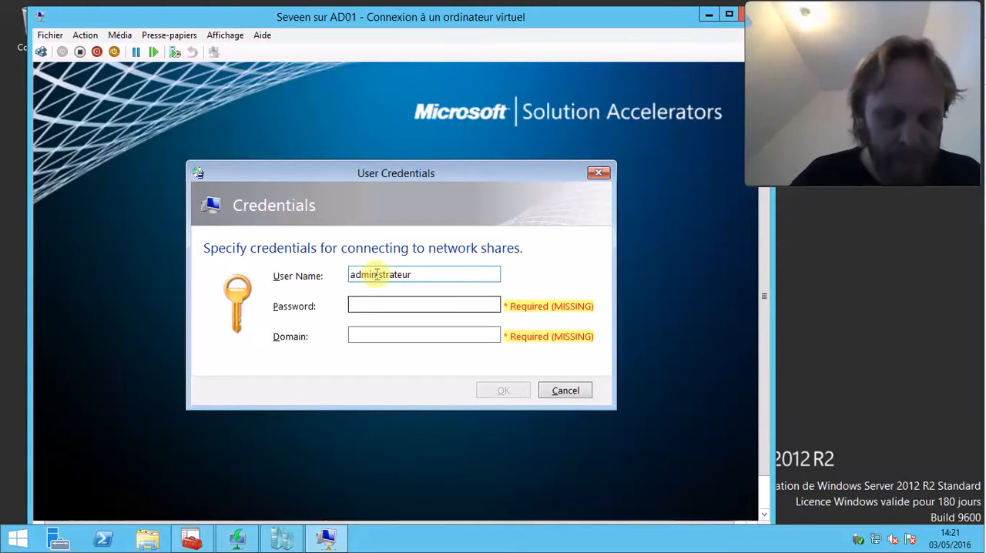
pyautogui.write('•••••••')
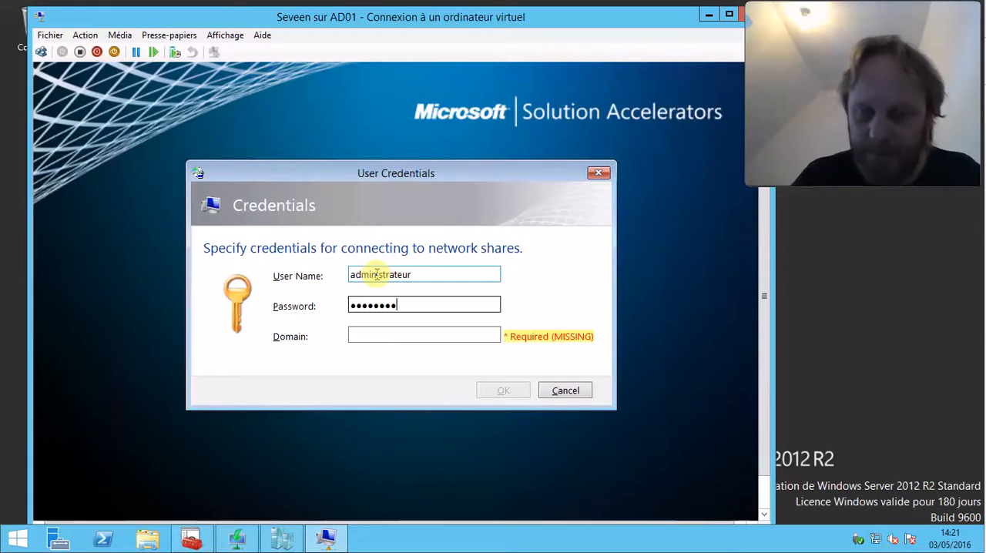
pyautogui.press('Tab')
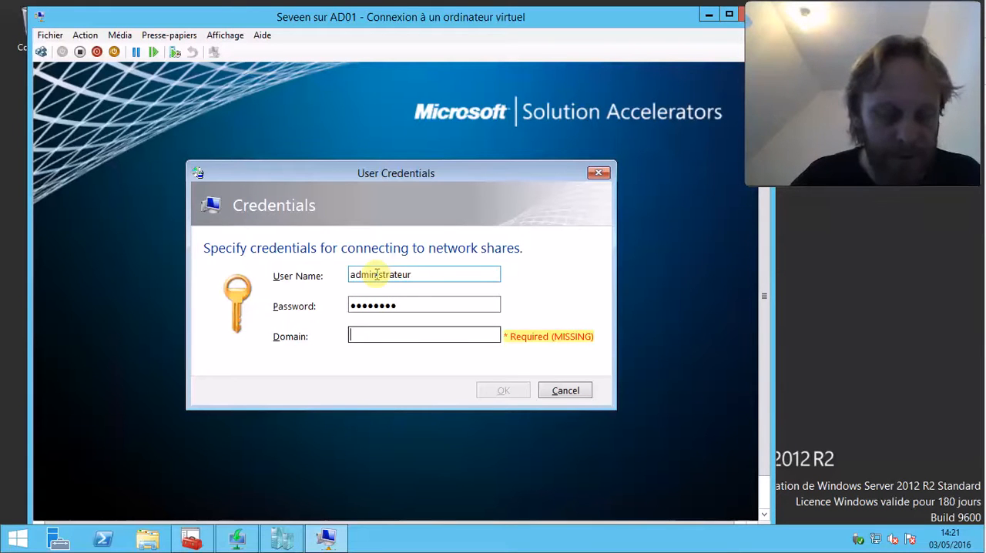
pyautogui.write('r')
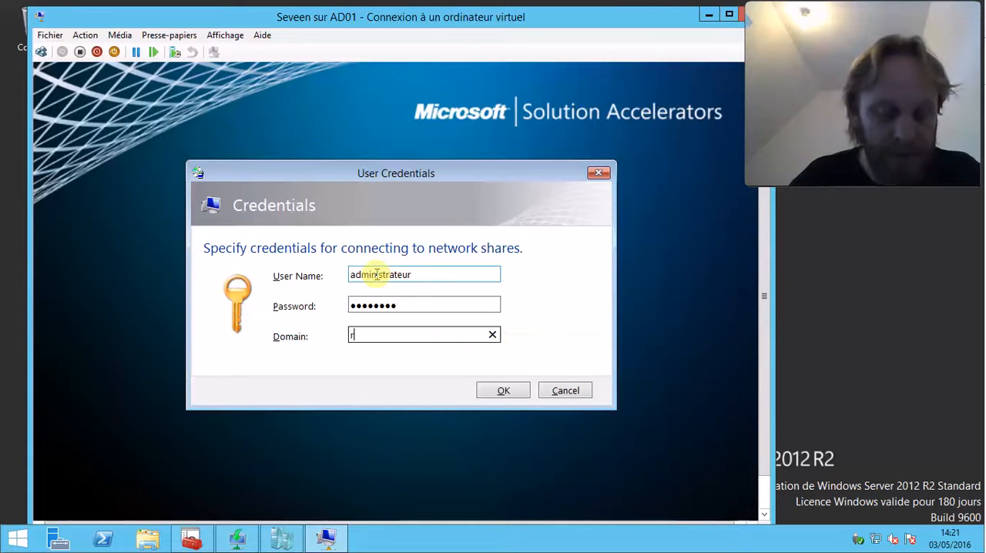
pyautogui.write('acine.local')
pyautogui.press('Return')
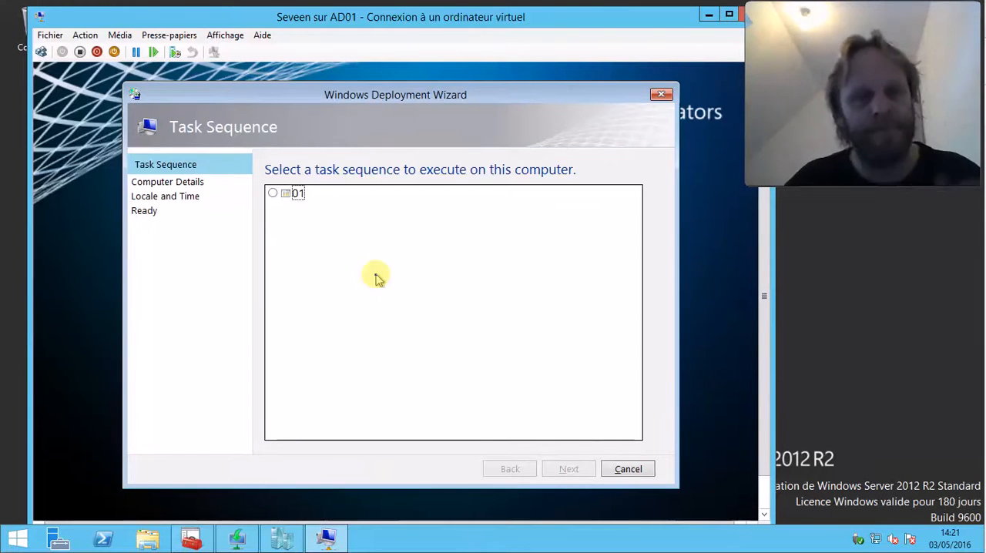
# Choose task sequence 01 for the computer, check it against the Task Sequences list in Deployment Workbench, and continue the wizard
pyautogui.click(275, 195)
pyautogui.click(192, 538)
pyautogui.click(118, 188)
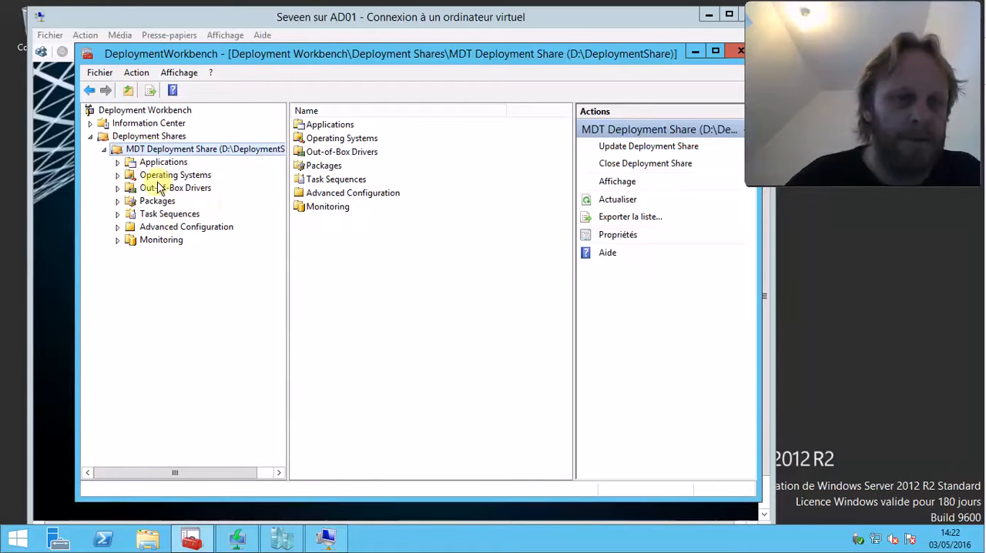
pyautogui.click(154, 215)
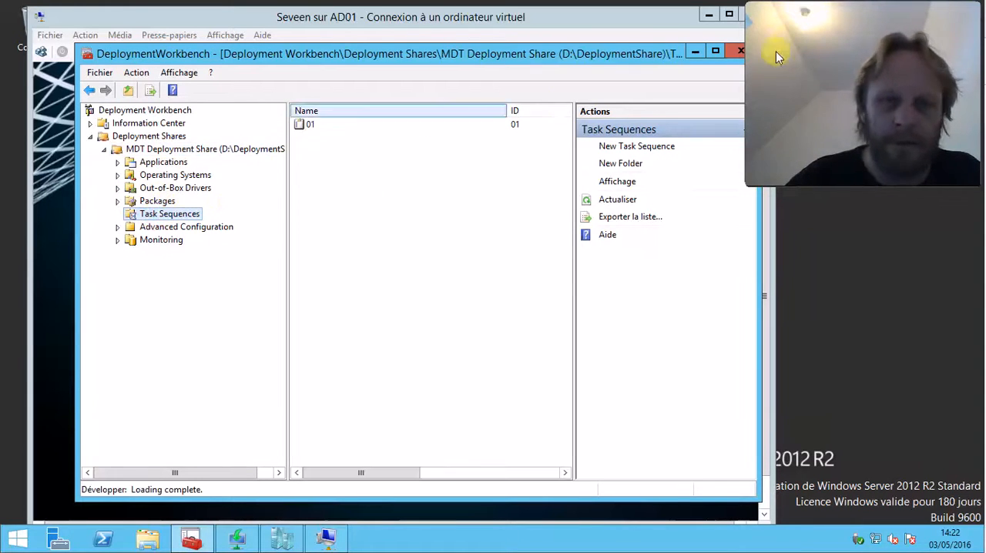
pyautogui.click(667, 18)
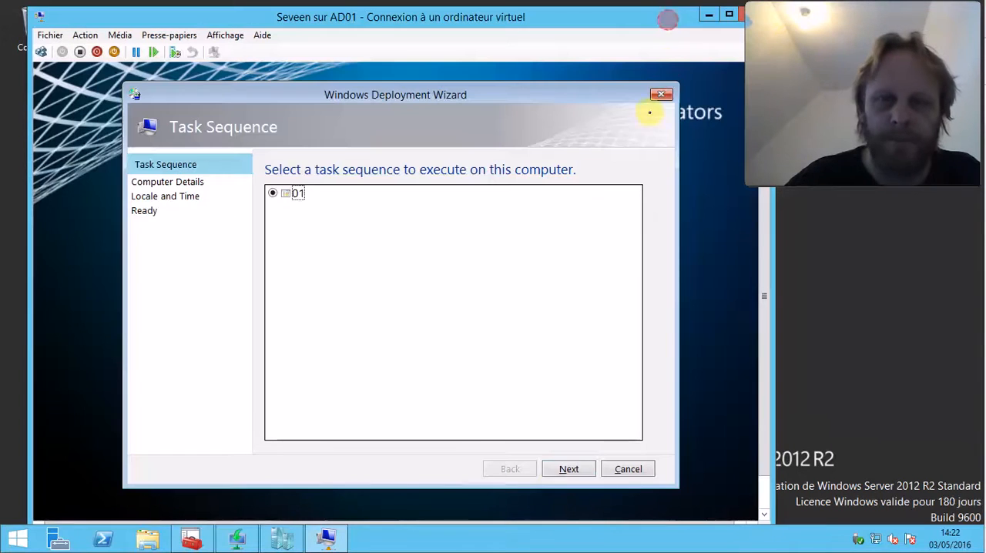
pyautogui.click(572, 468)
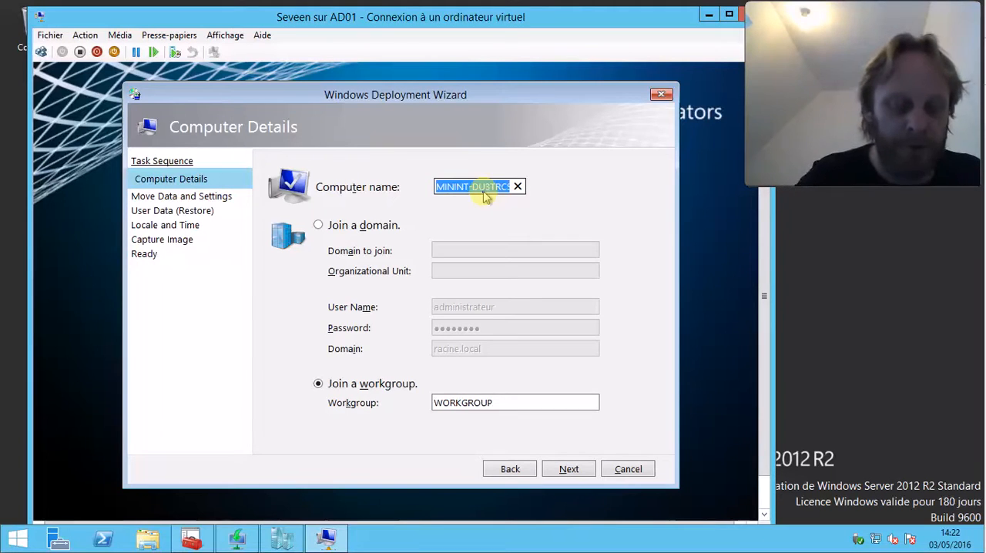
# Name the computer Jolie_nom and set it to join the domain racine
pyautogui.write('Joli')
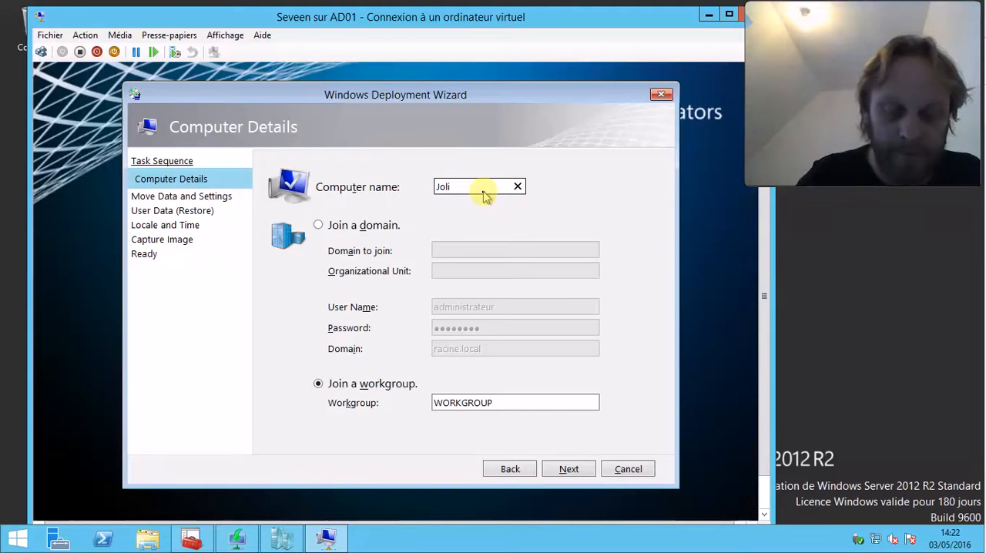
pyautogui.write('e_nom')
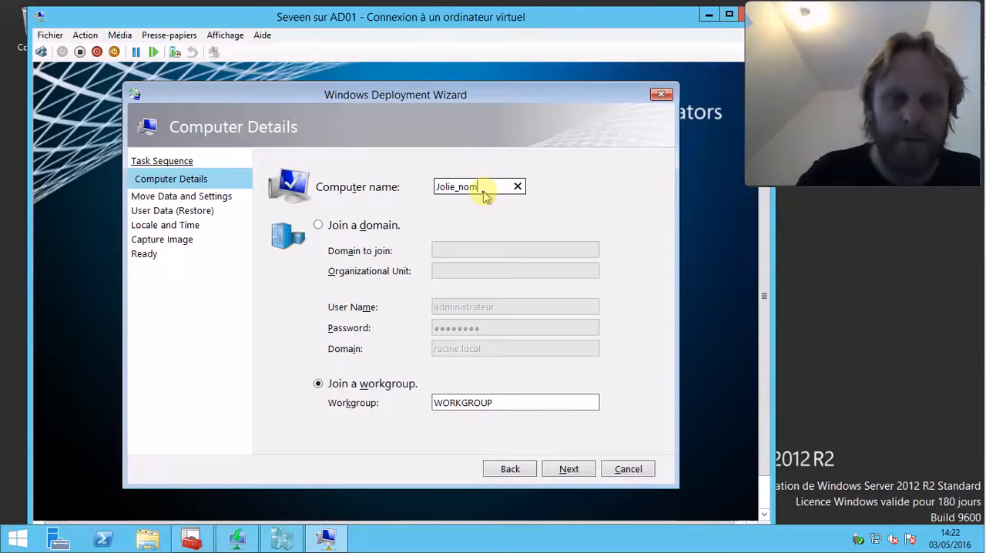
pyautogui.click(333, 225)
pyautogui.click(460, 250)
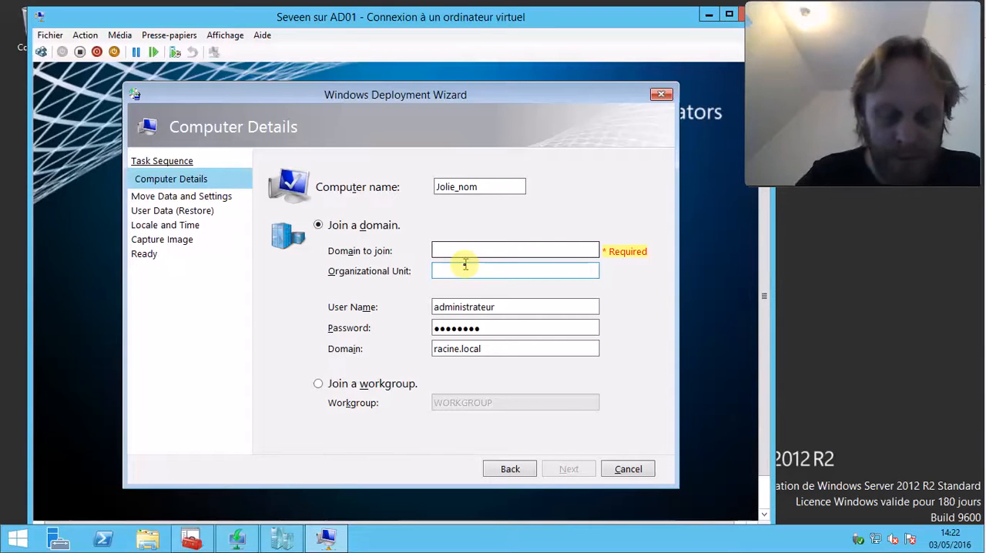
pyautogui.write('racine')
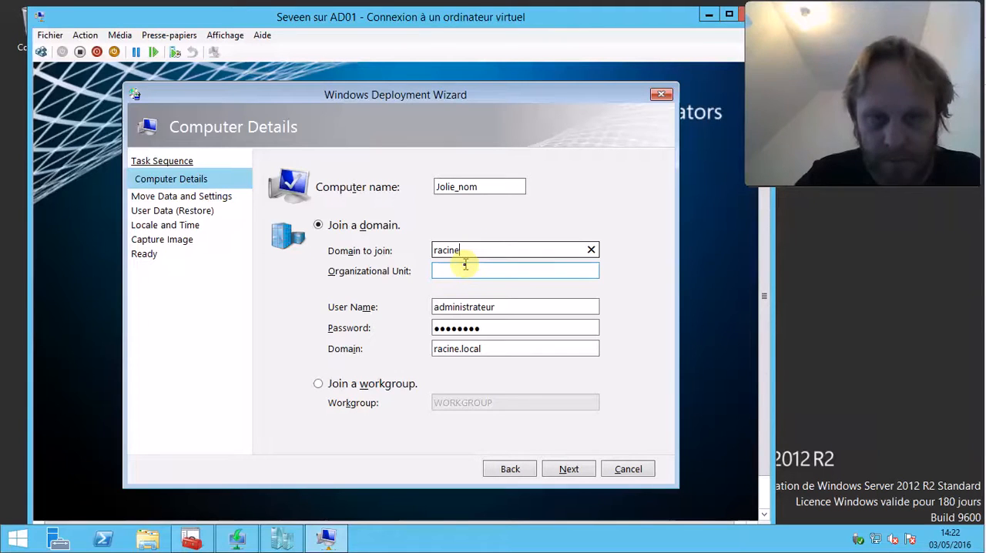
pyautogui.click(465, 265)
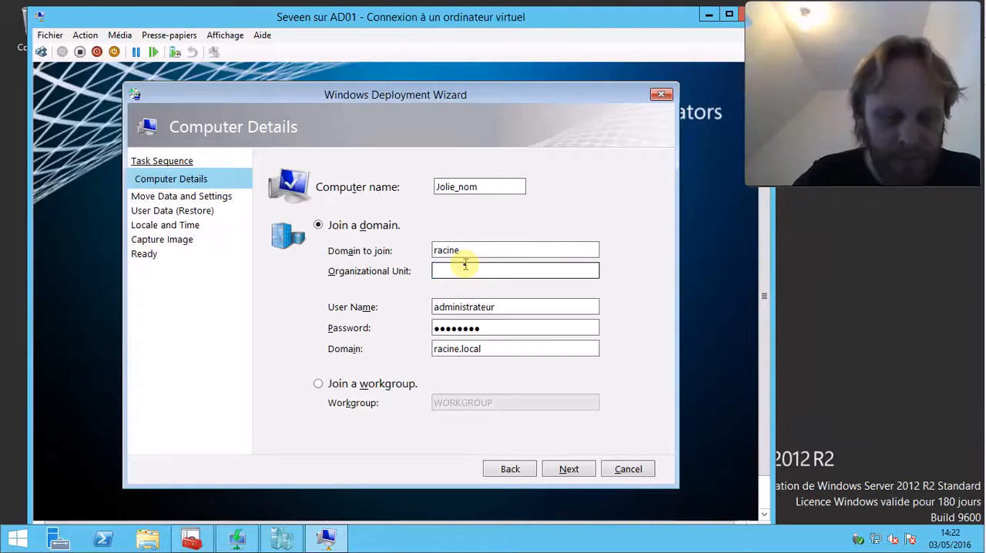
pyautogui.write('chez wam')
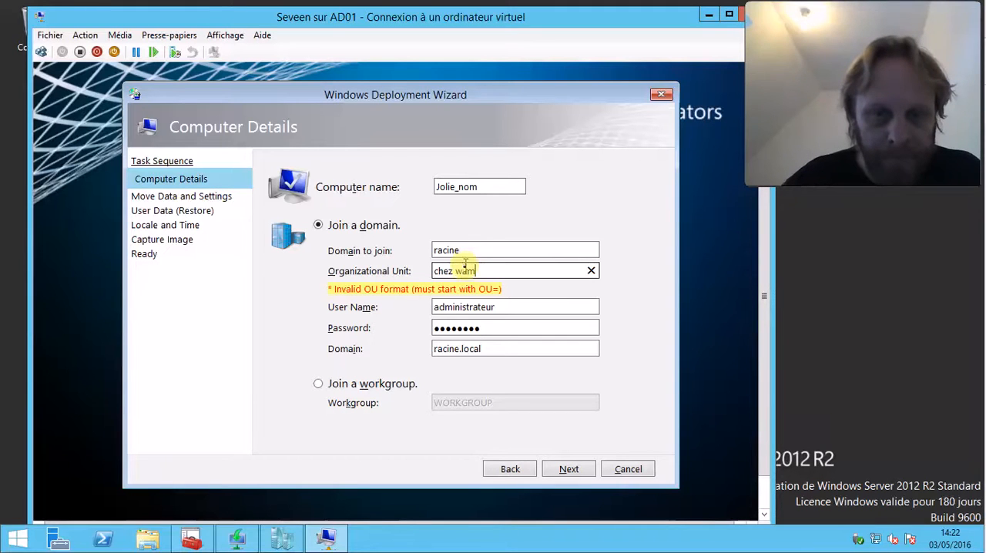
pyautogui.click(493, 243)
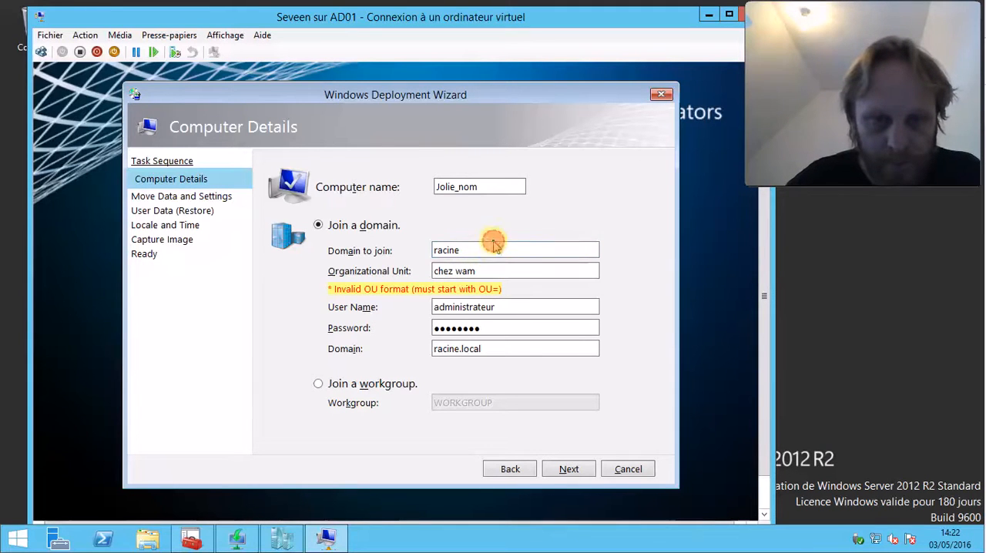
pyautogui.doubleClick(495, 271)
pyautogui.tripleClick(495, 271)
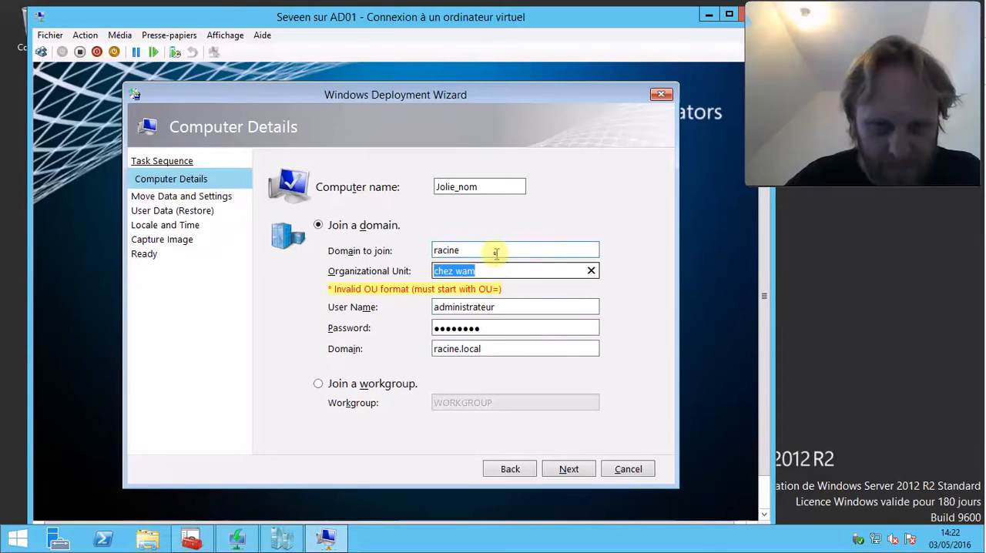
pyautogui.click(495, 251)
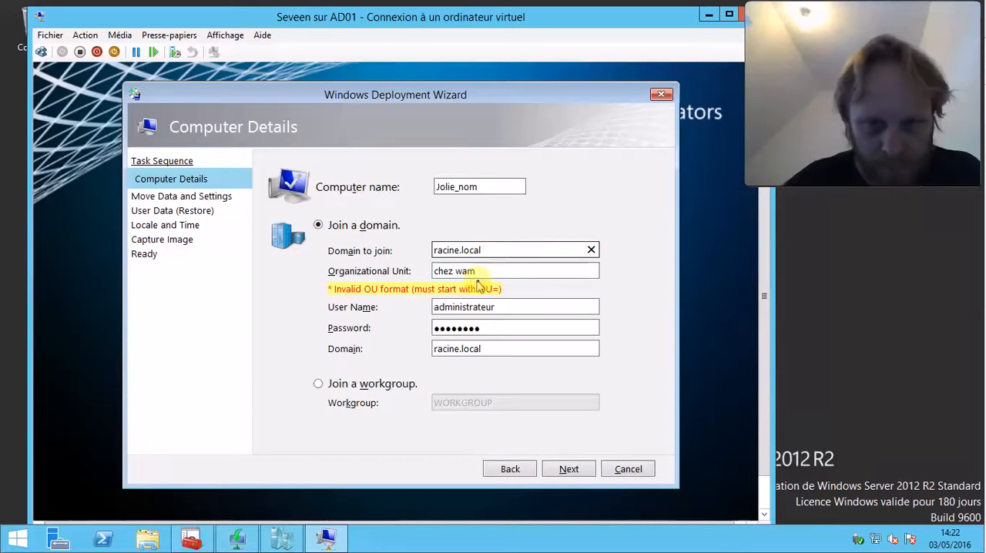
pyautogui.click(498, 271)
pyautogui.press('BackSpace')
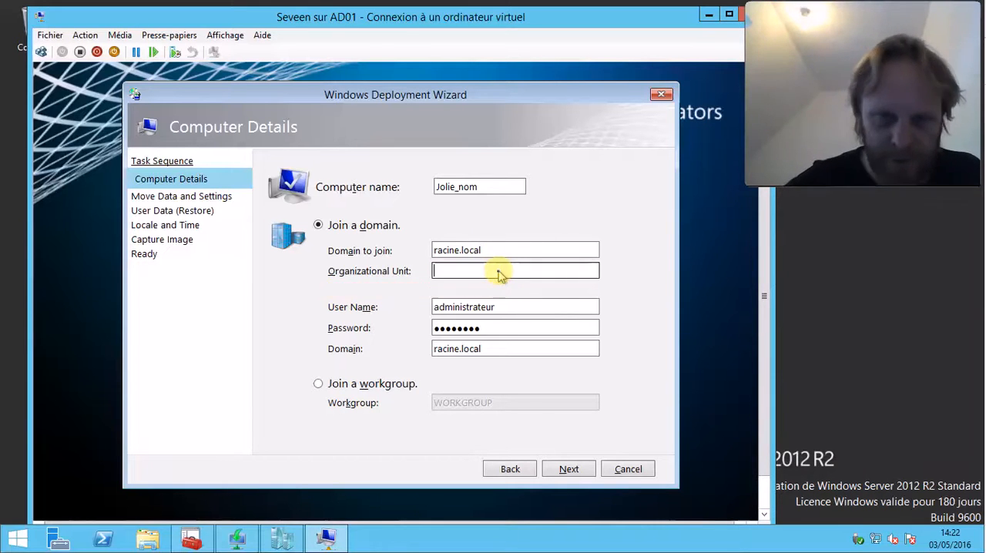
pyautogui.click(498, 249)
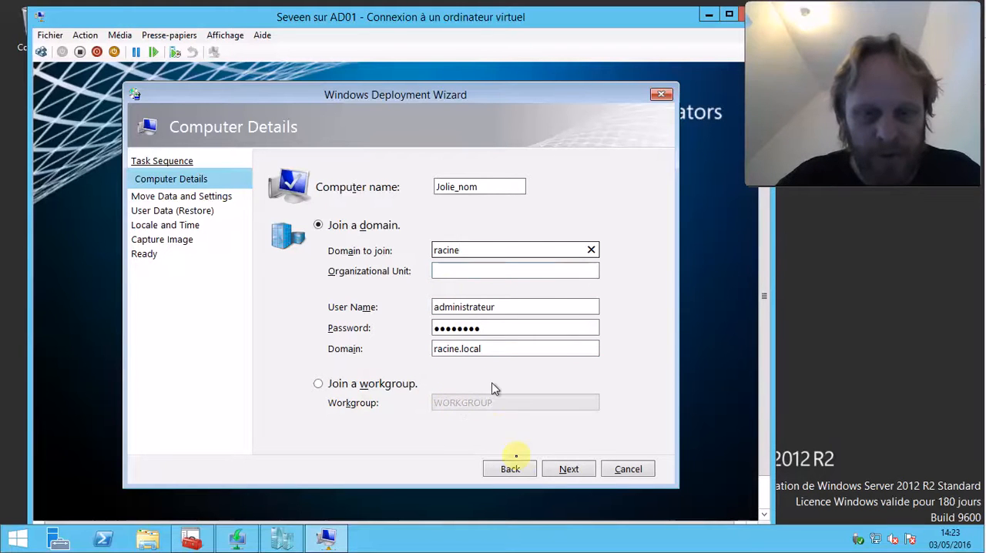
# Accept the computer details and continue without moving or restoring user data and settings
pyautogui.click(565, 472)
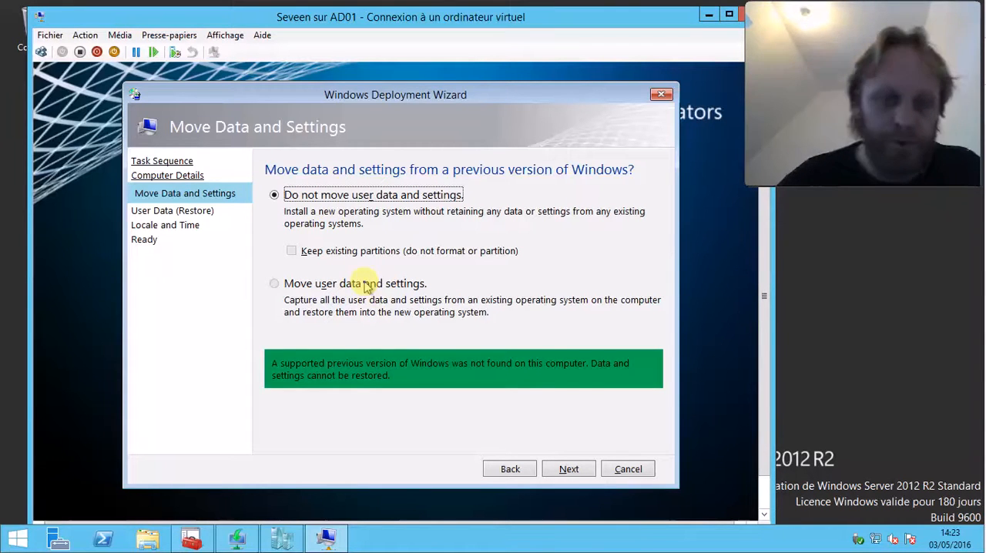
pyautogui.click(315, 288)
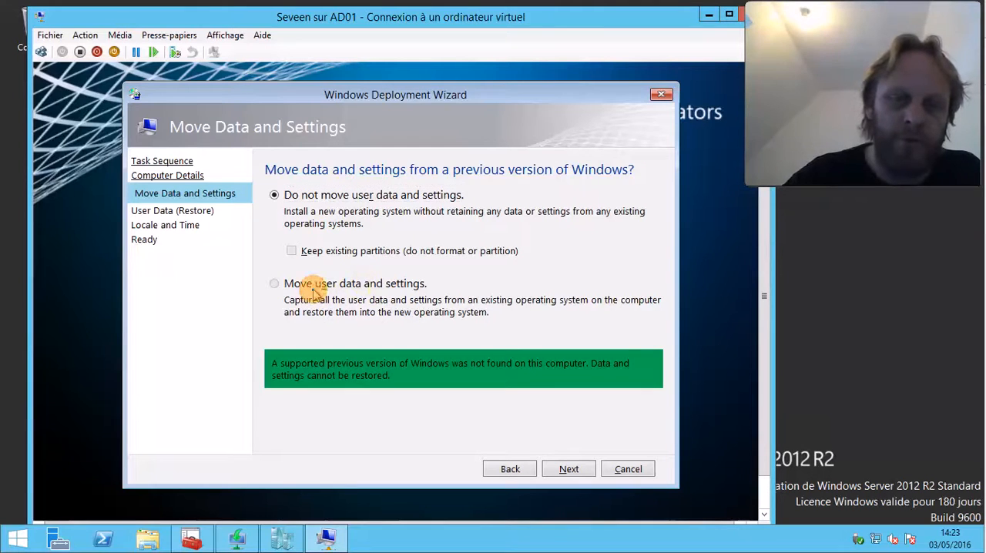
pyautogui.click(274, 284)
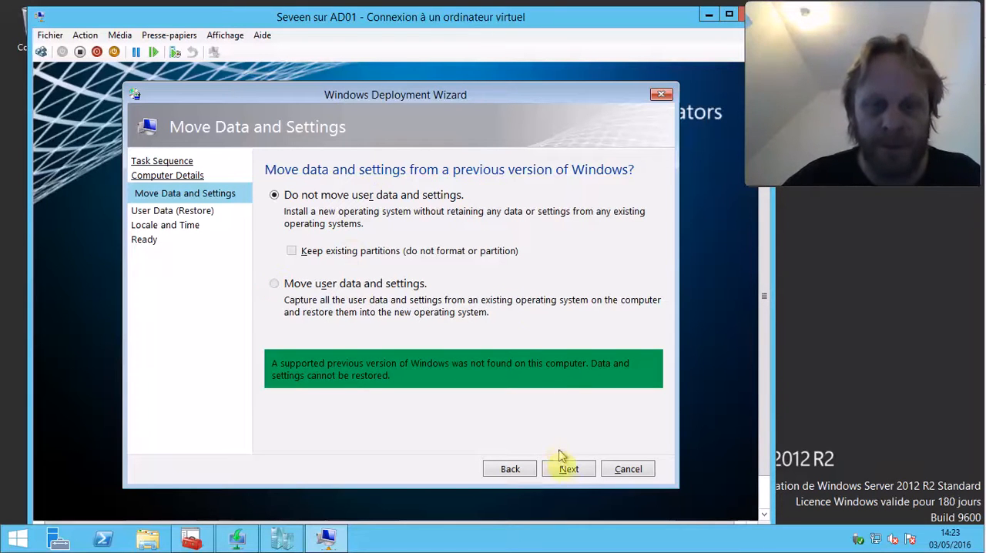
pyautogui.click(569, 474)
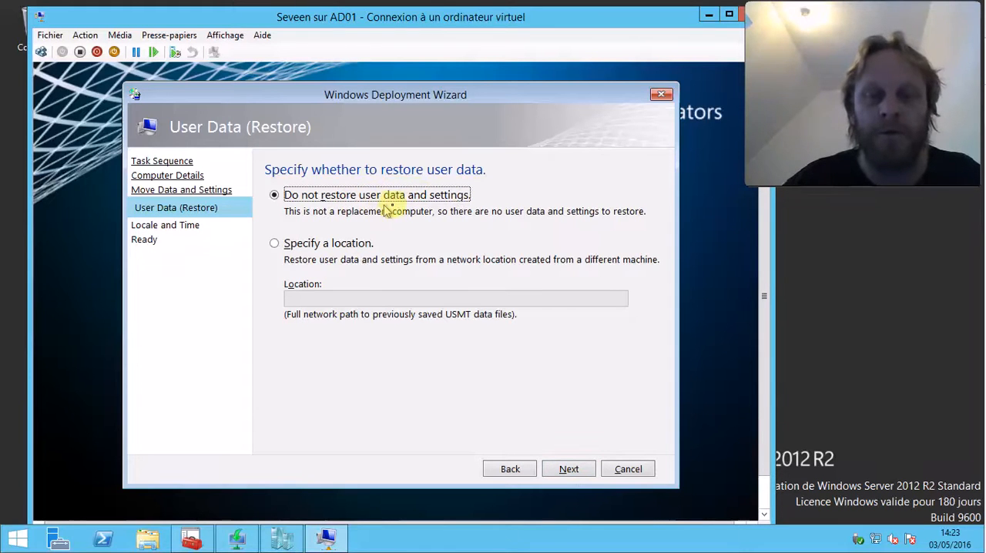
pyautogui.click(567, 471)
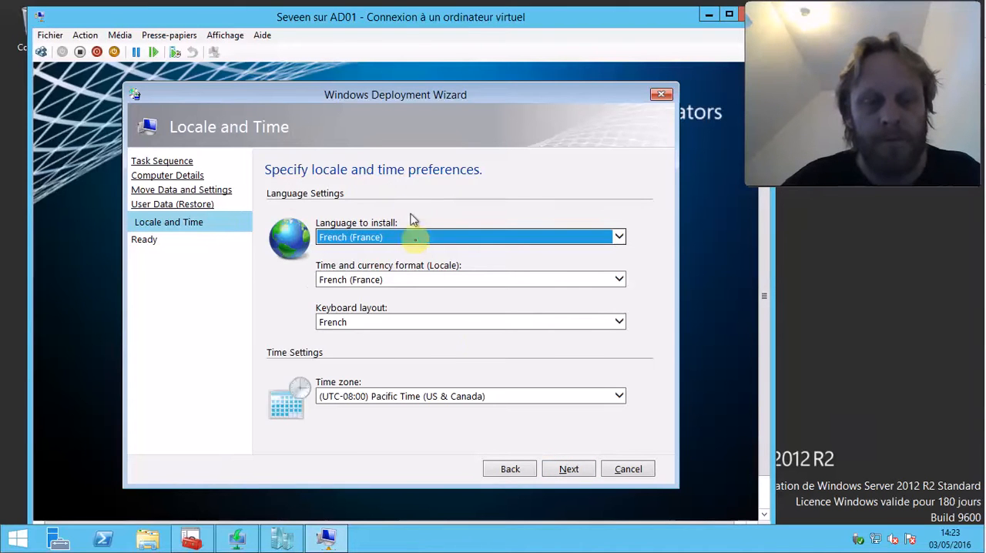
# Set the time zone to (UTC+01:00) Brussels, Copenhagen, Madrid, Paris and accept the locale settings
pyautogui.click(476, 399)
pyautogui.scroll(20, 476, 400)
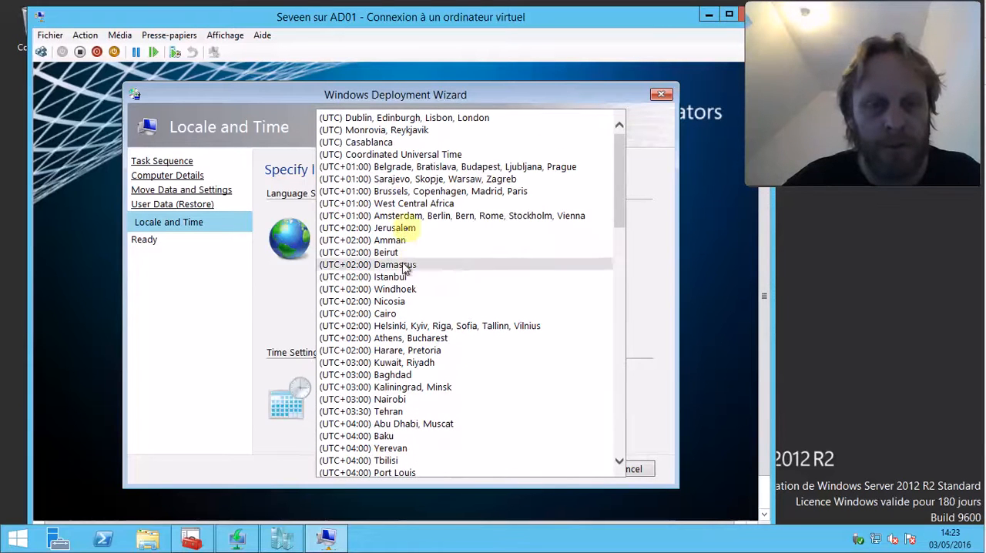
pyautogui.click(499, 191)
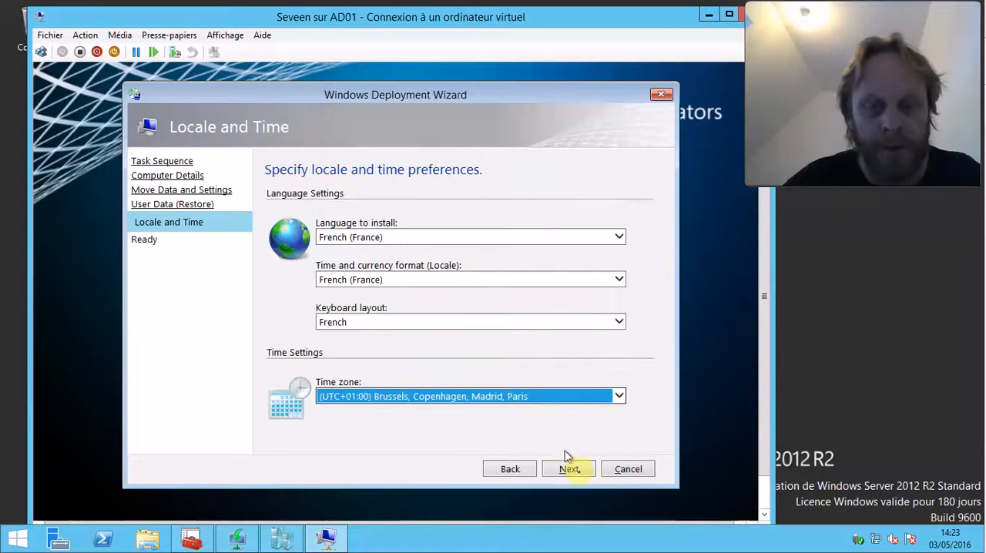
pyautogui.click(578, 472)
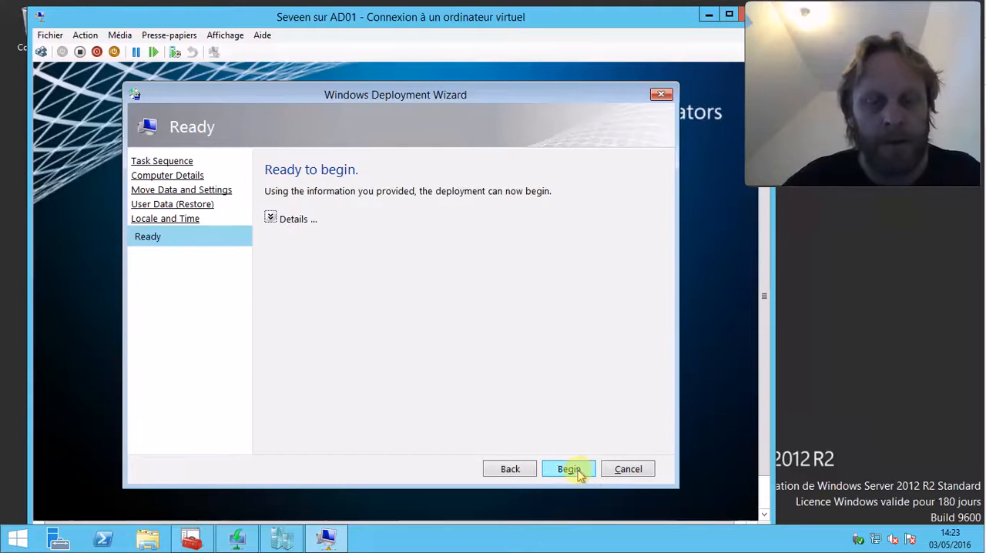
# Expand the deployment details to review the chosen settings, and begin the deployment
pyautogui.click(272, 220)
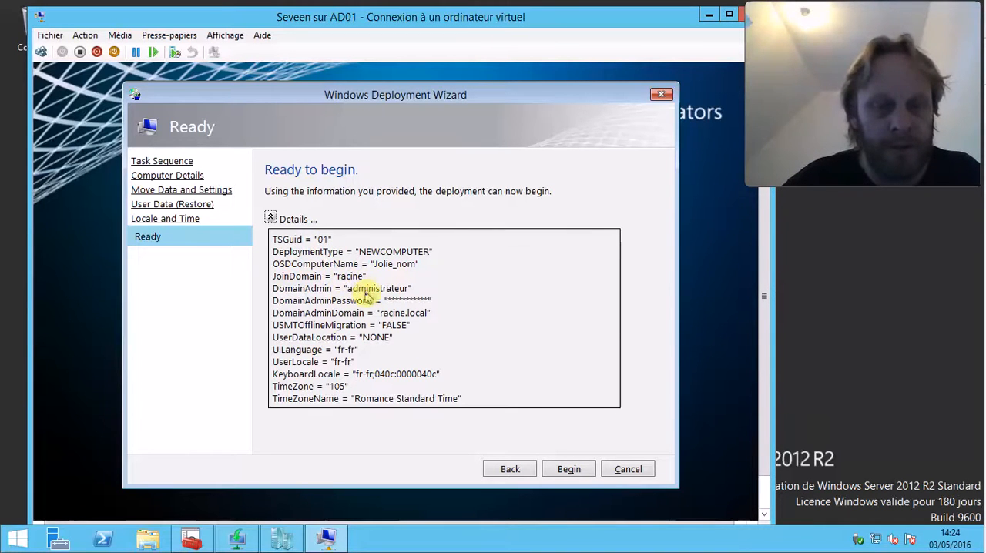
pyautogui.click(400, 290)
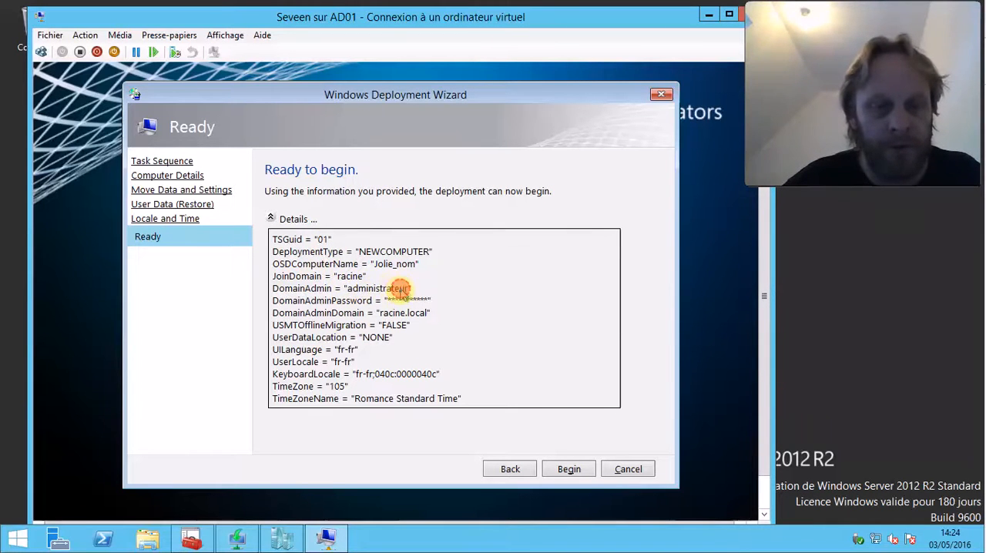
pyautogui.click(425, 318)
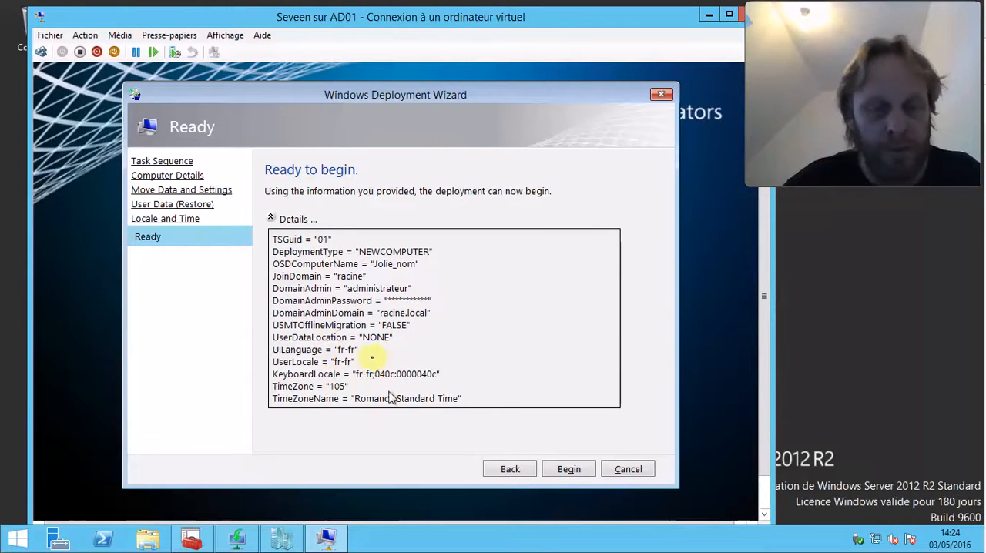
pyautogui.click(570, 472)
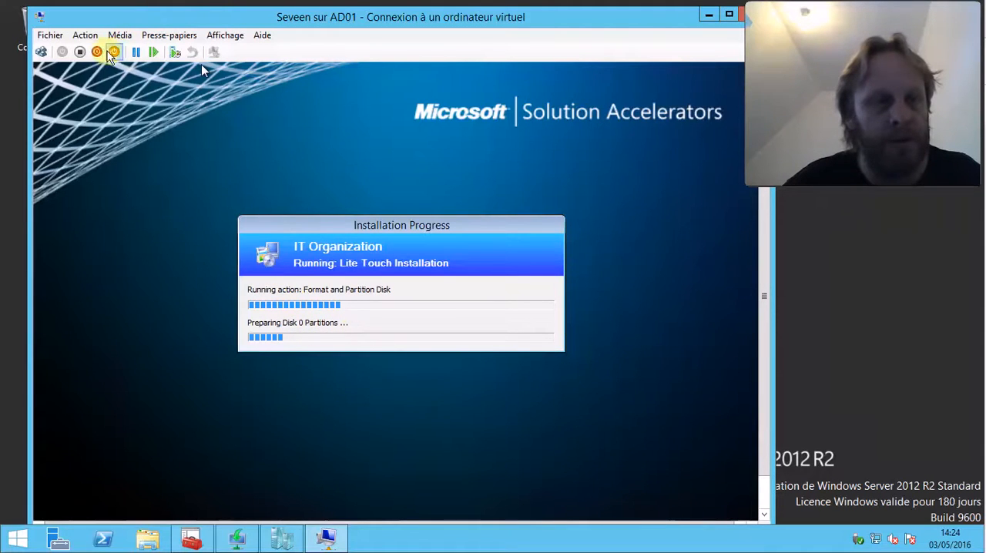
# Turn off the Seveen virtual machine and close its console, moving the Deployment Workbench window slightly up the desktop
pyautogui.click(80, 55)
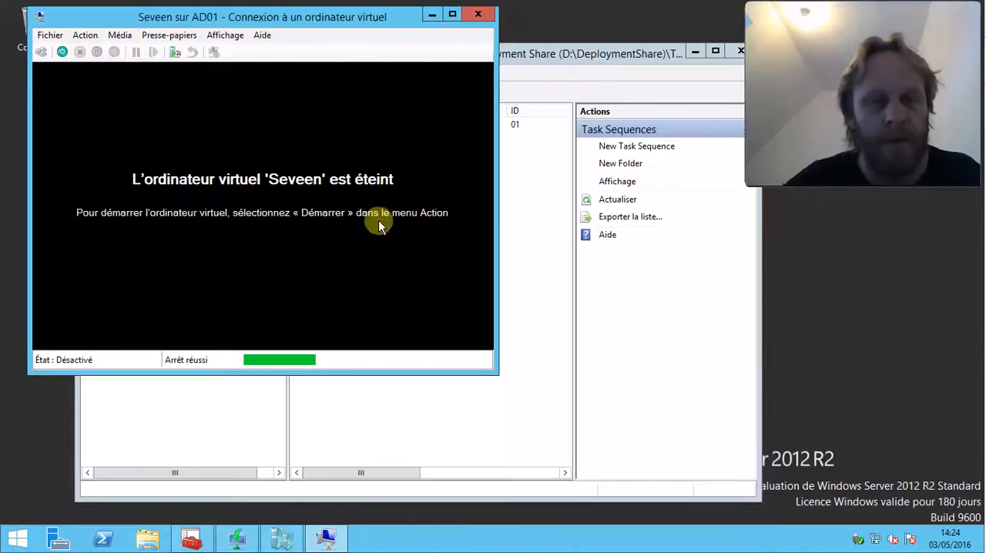
pyautogui.click(486, 16)
pyautogui.moveTo(528, 56); pyautogui.dragTo(559, 47)
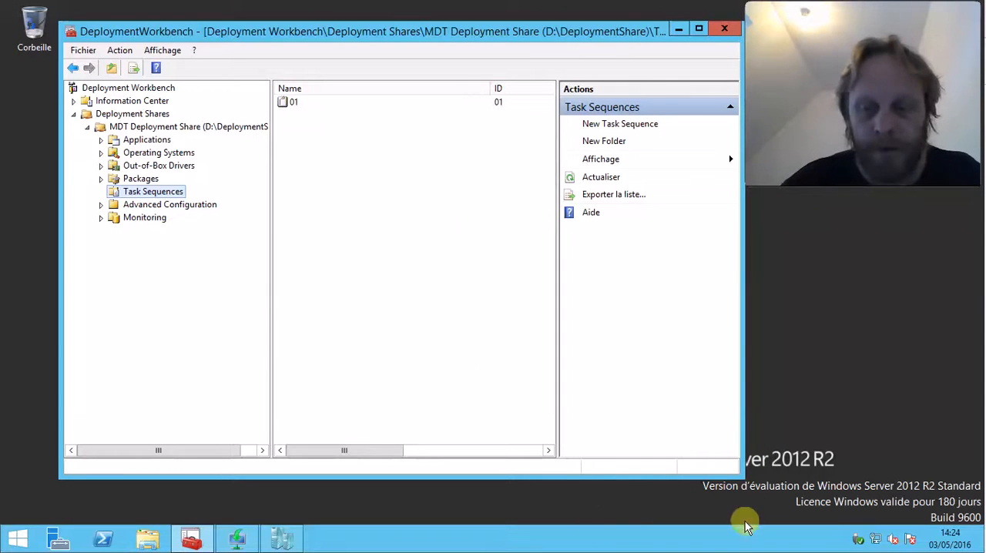
# Switch the 192.168.1.254 remote desktop session from full screen to a window
pyautogui.moveTo(532, 6)
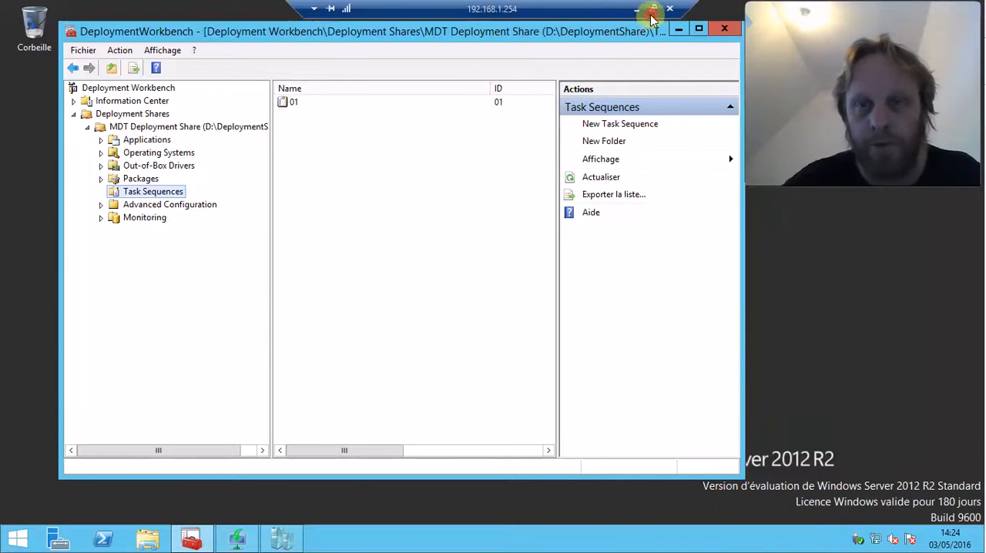
pyautogui.click(656, 9)
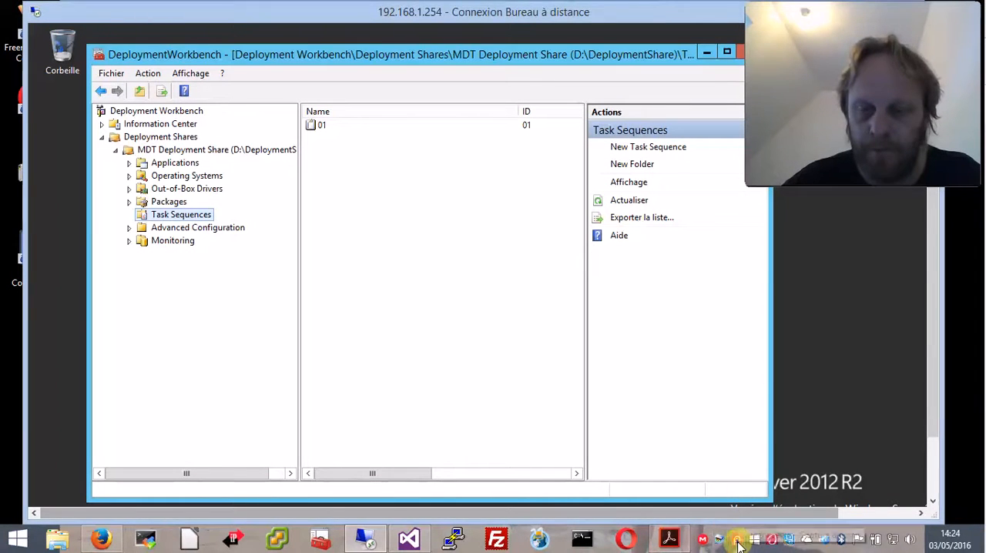
pyautogui.rightClick(738, 544)
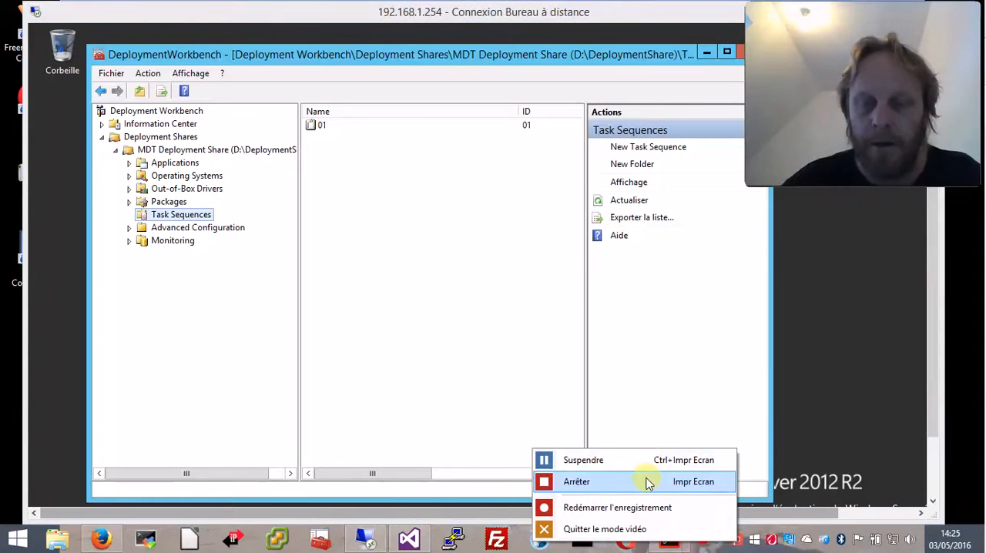